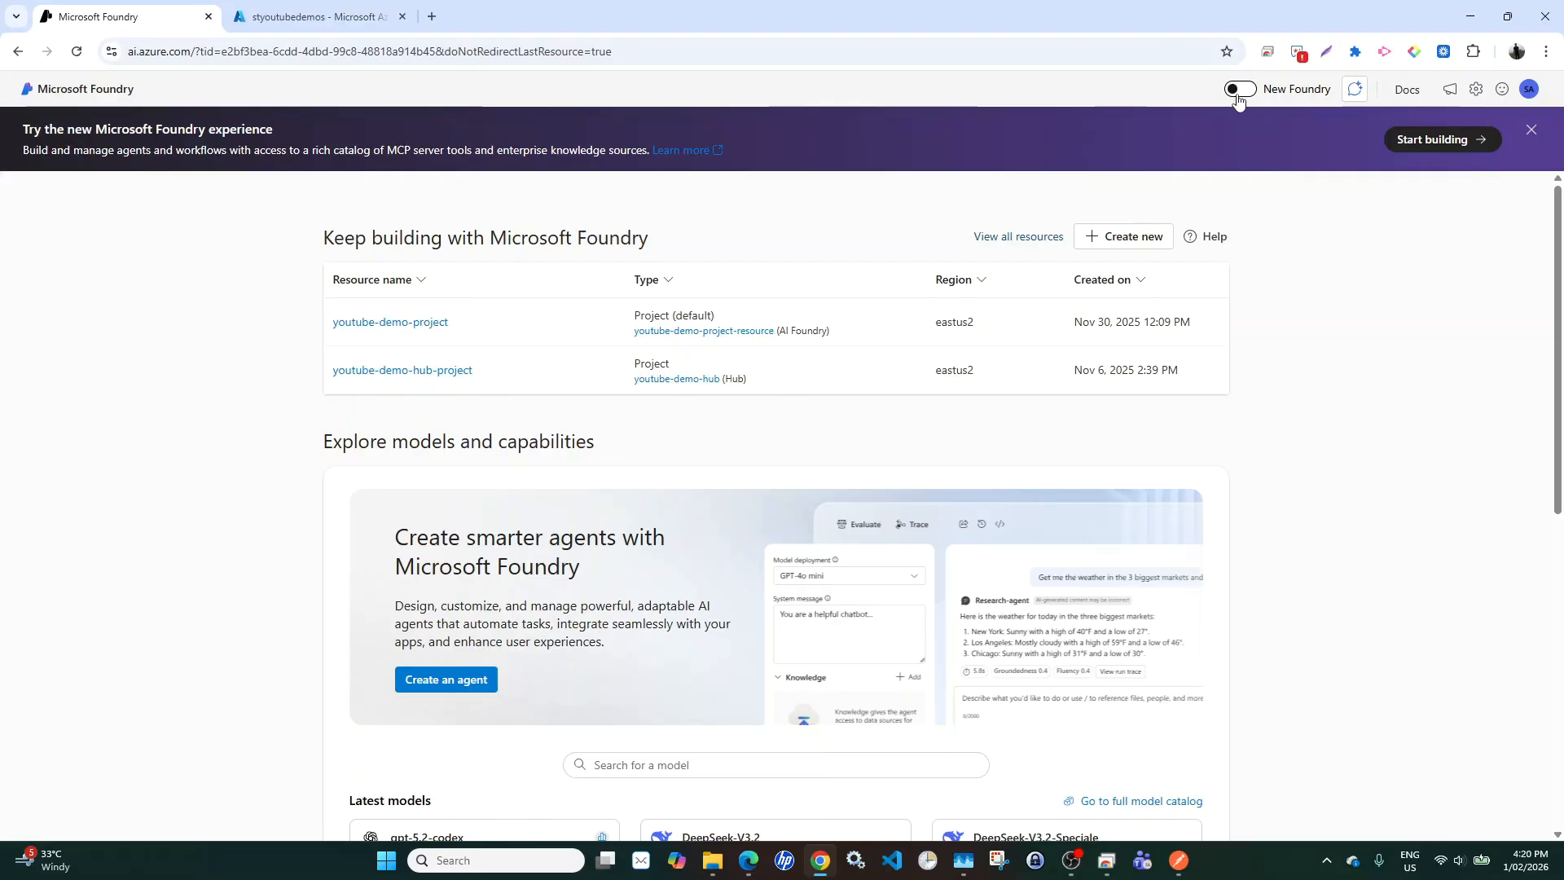
left_click(1237, 95)
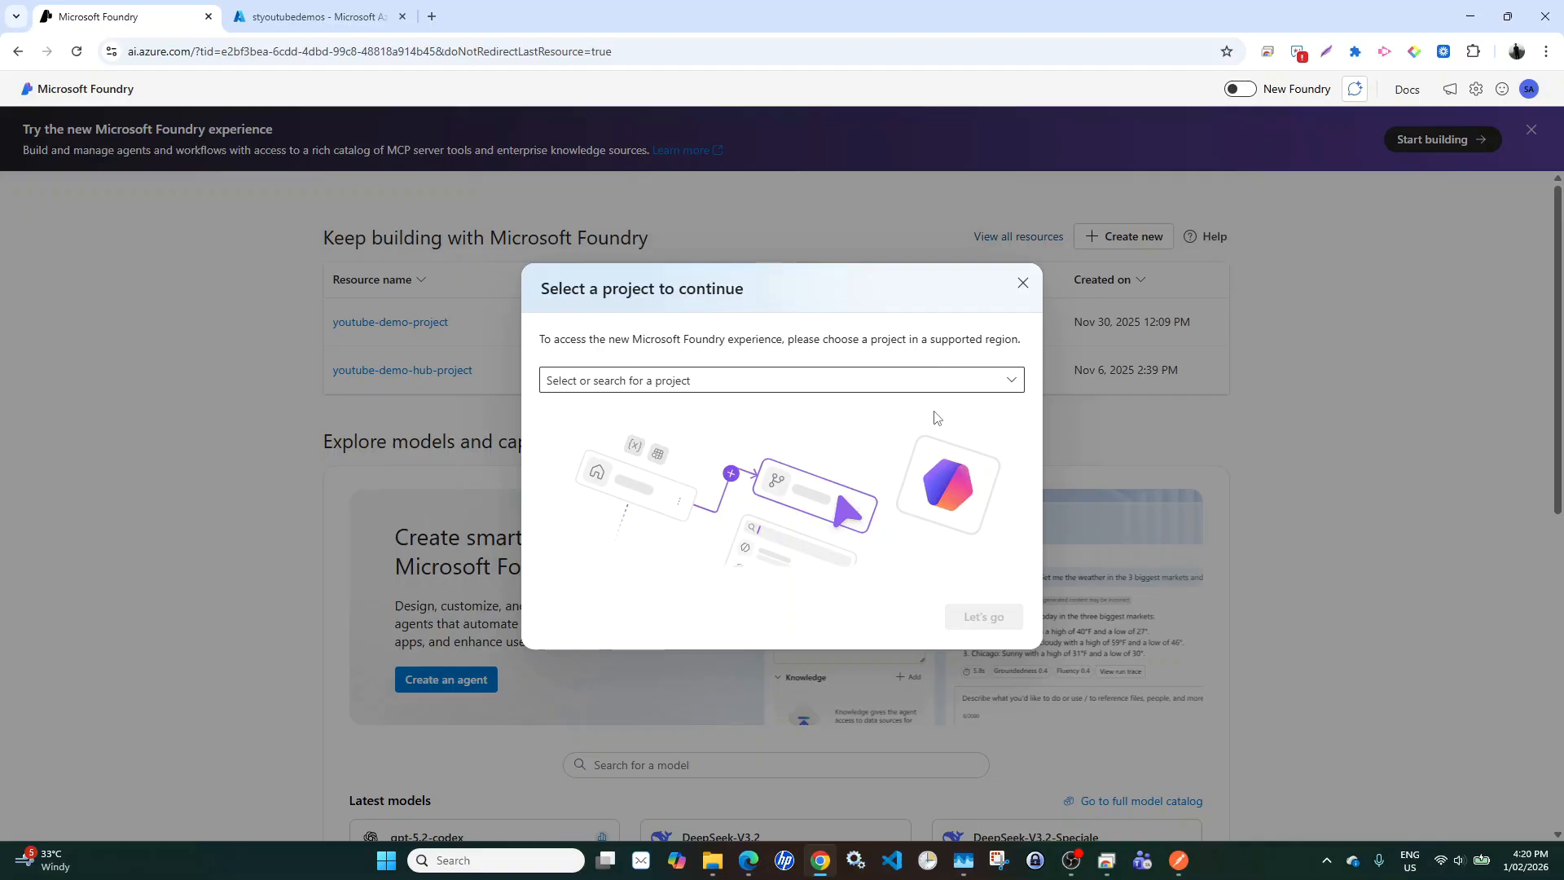
left_click(1012, 383)
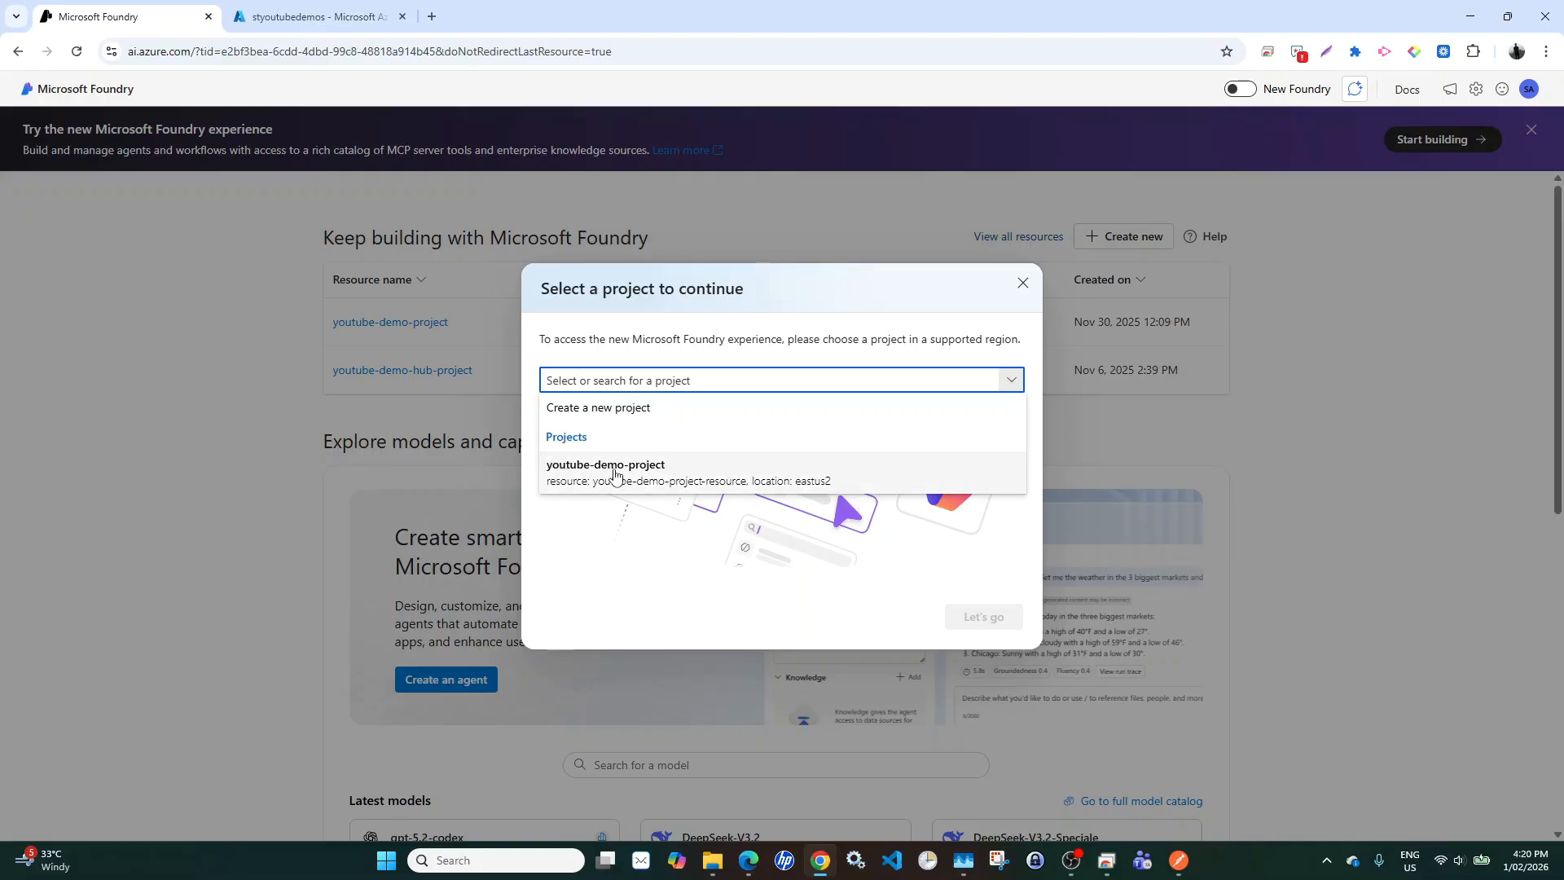
left_click(1023, 284)
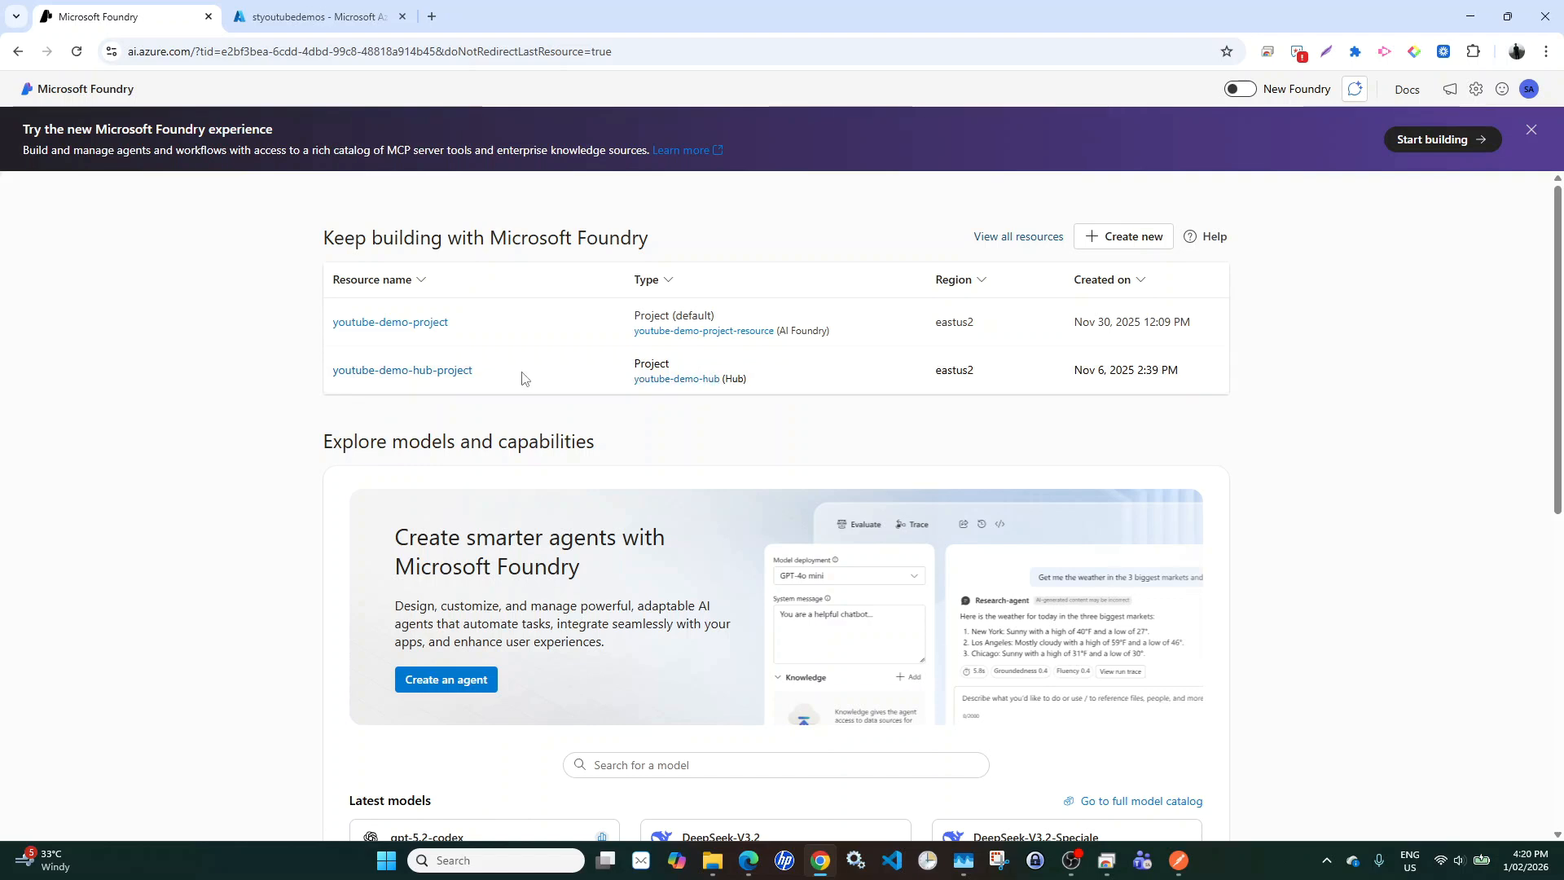
left_click_drag(474, 371, 331, 371)
left_click(294, 373)
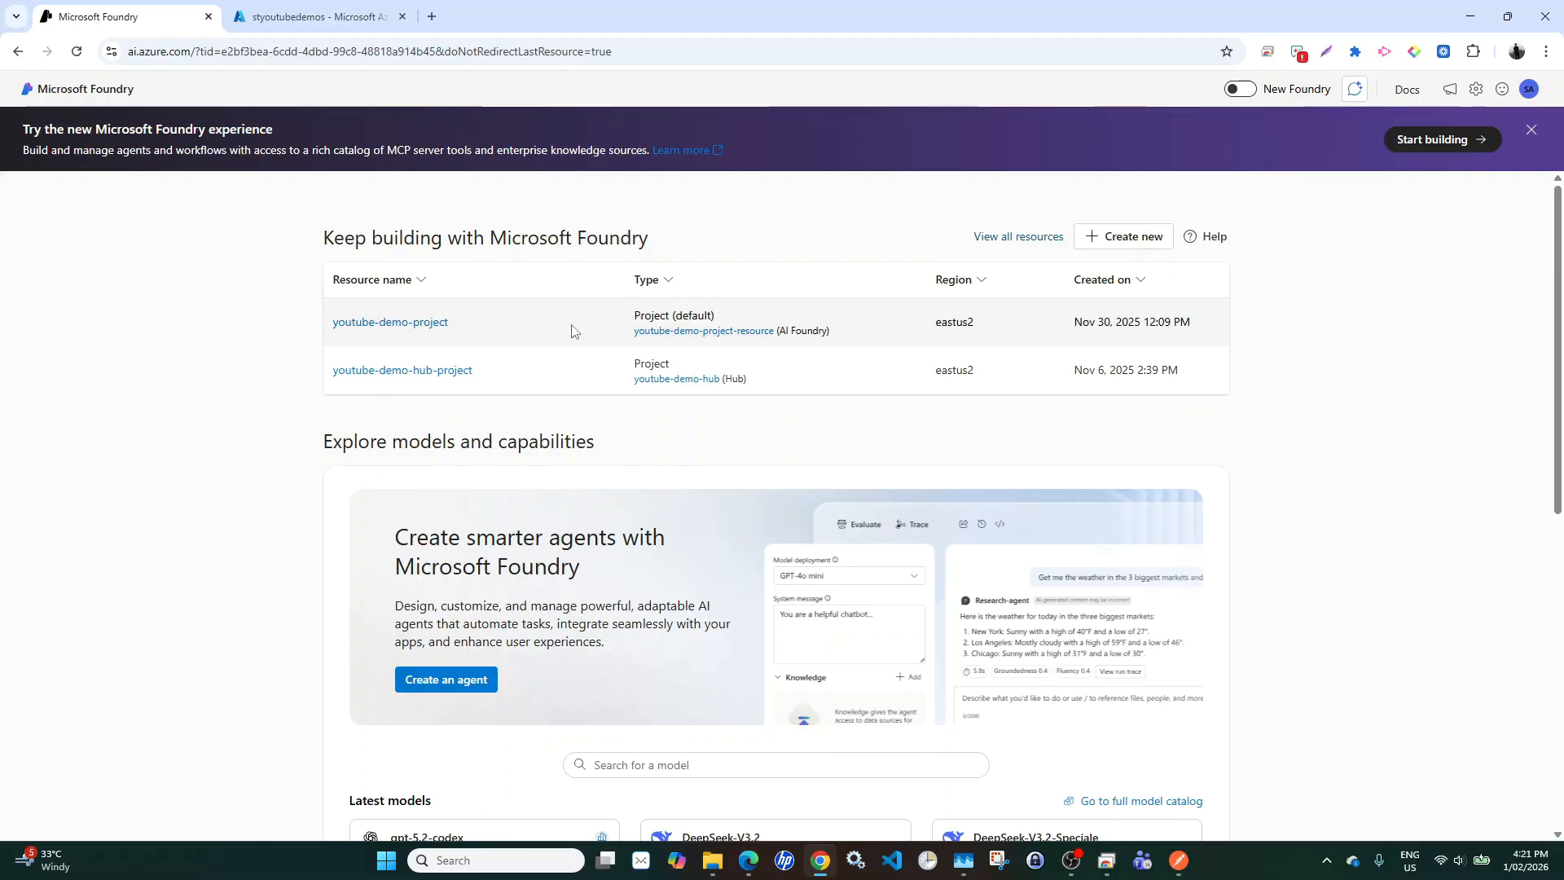
- Switch to the New Foundry experience with youtube-demo-project as the project
left_click(1235, 97)
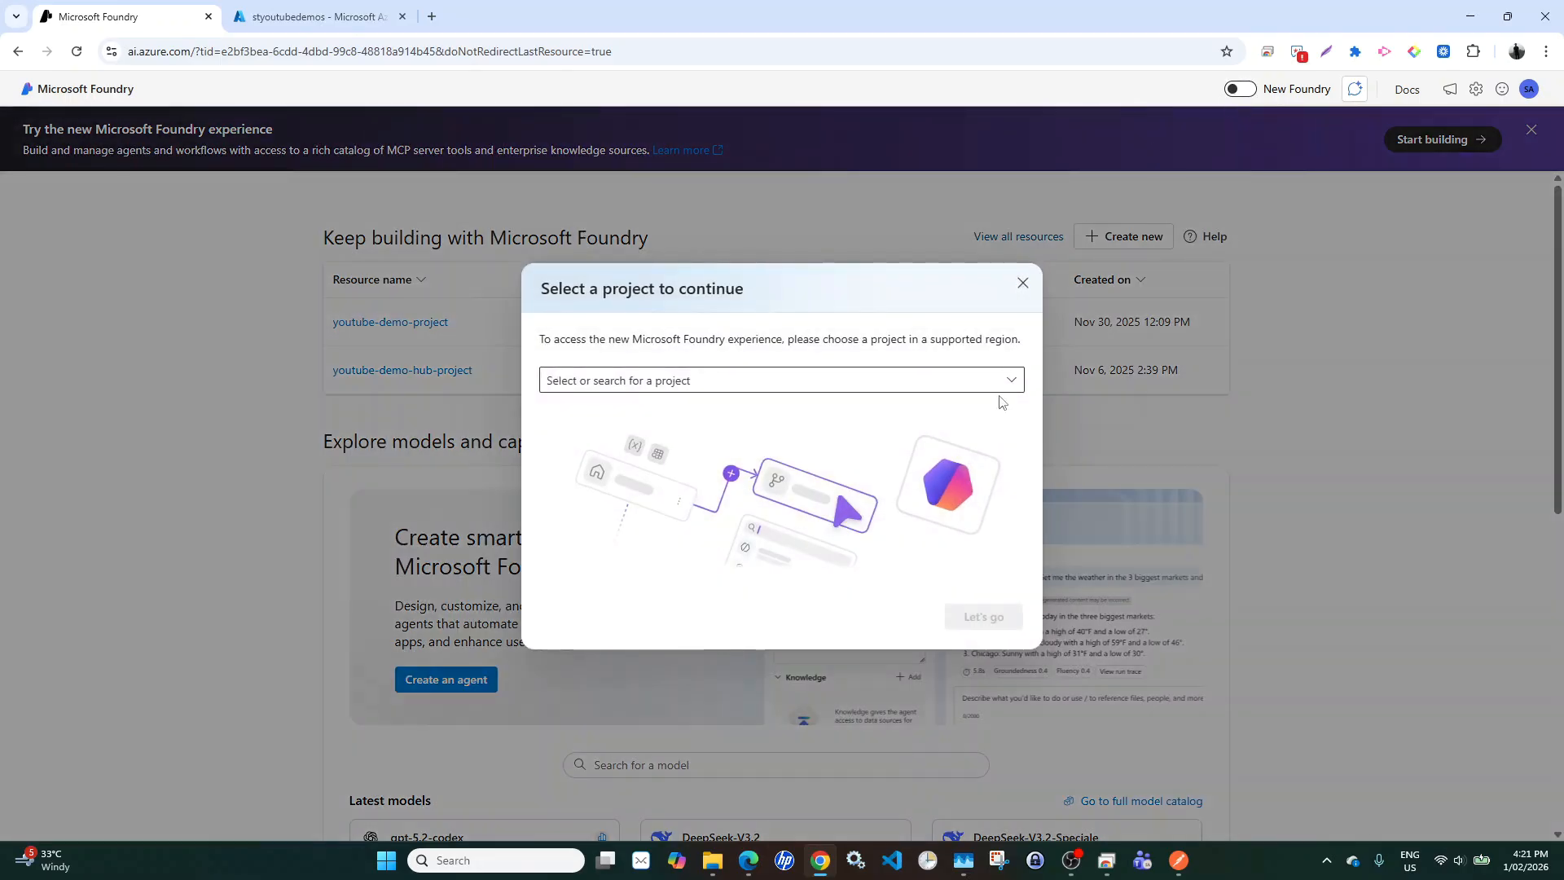
left_click(1016, 385)
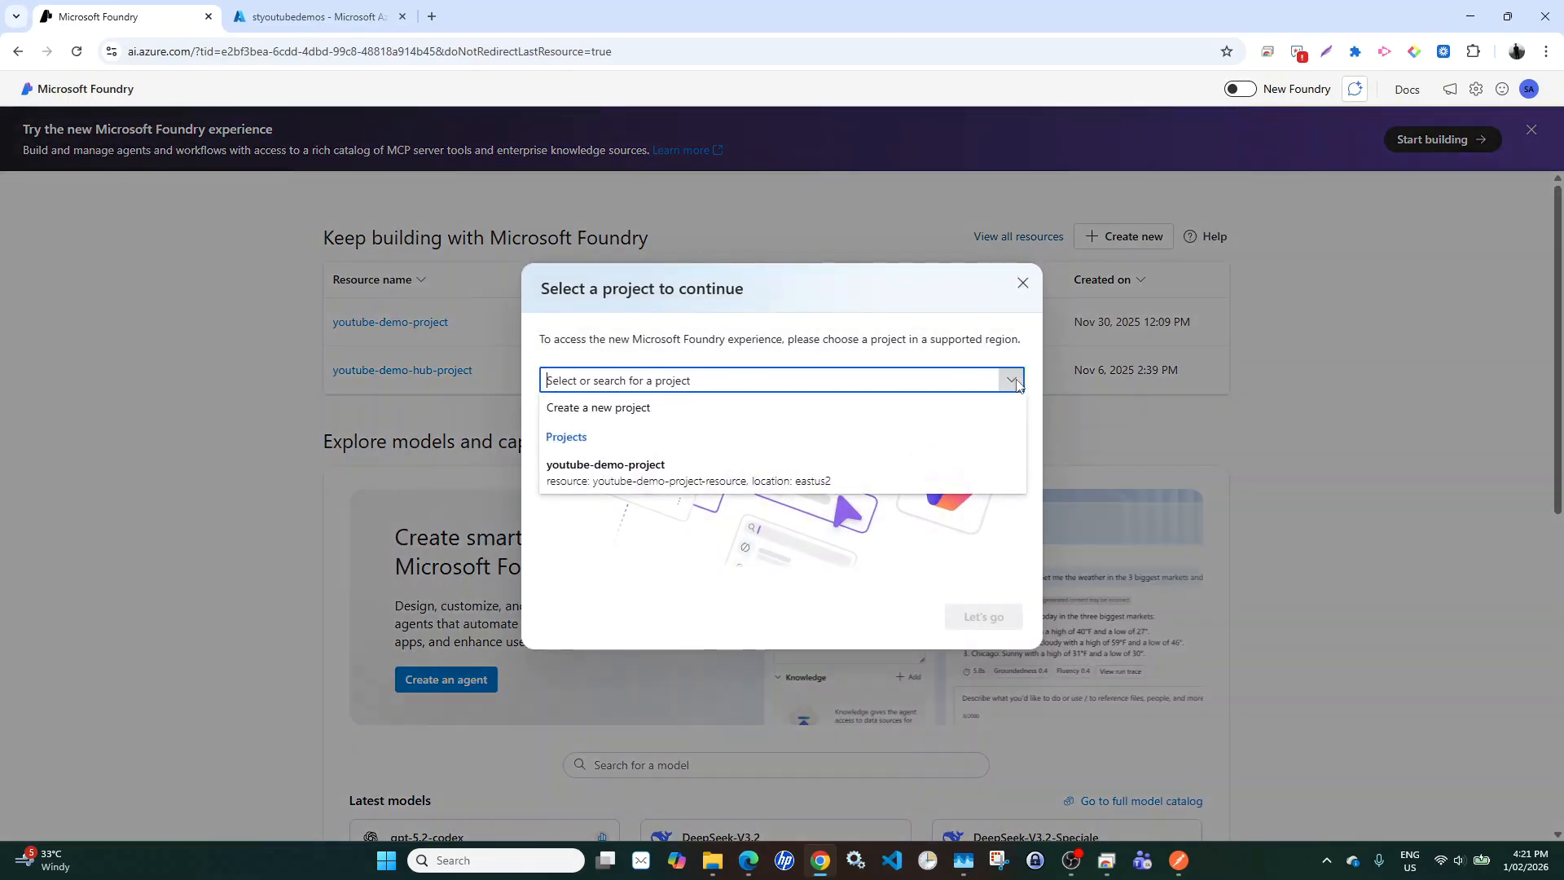
left_click(635, 480)
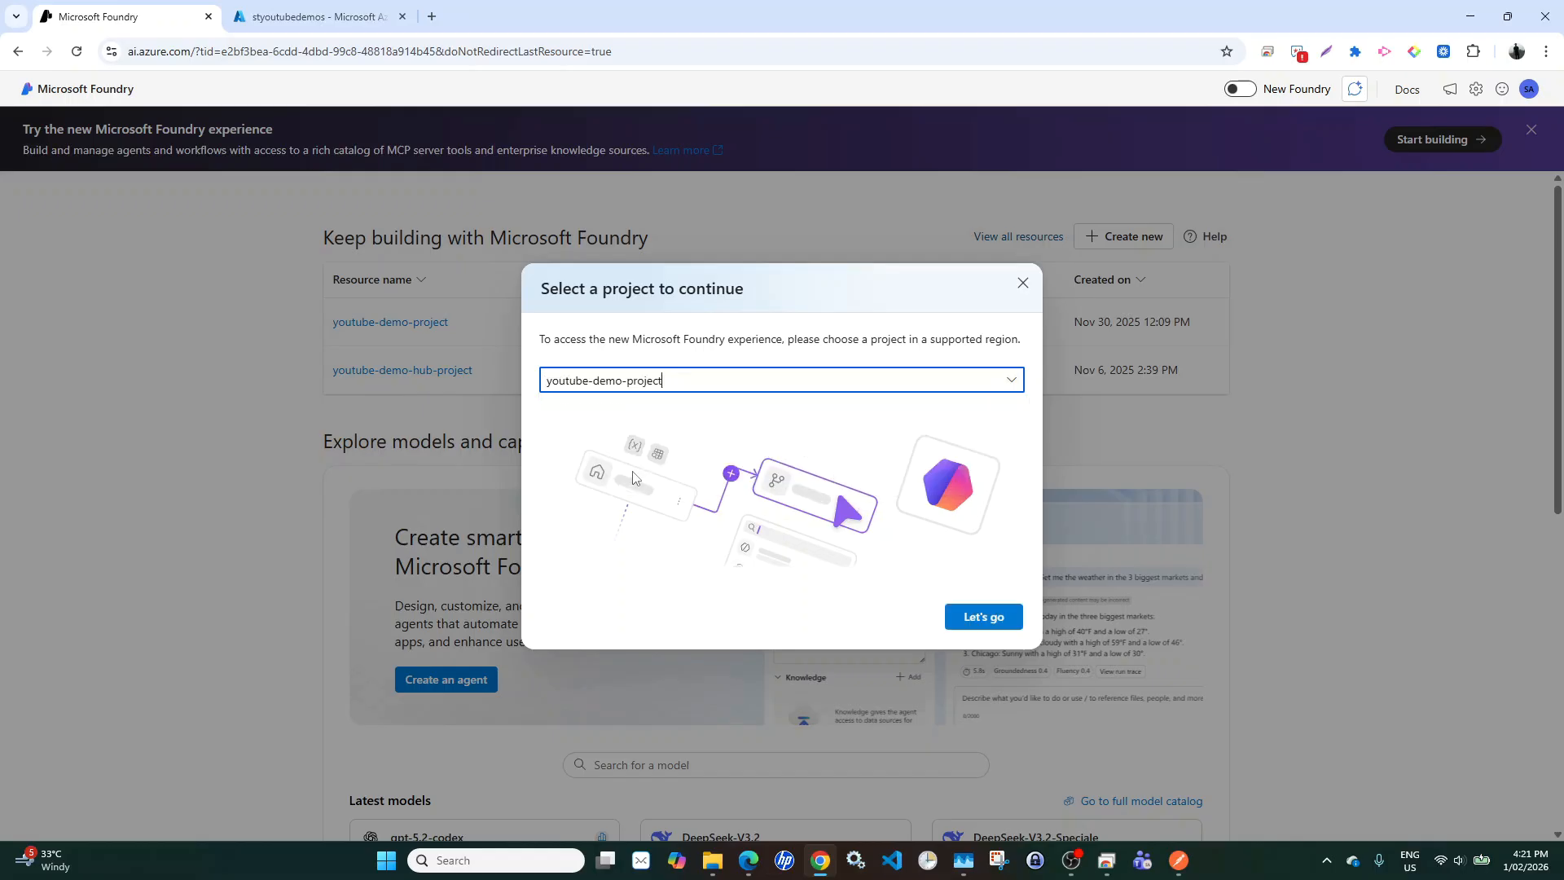
left_click(976, 619)
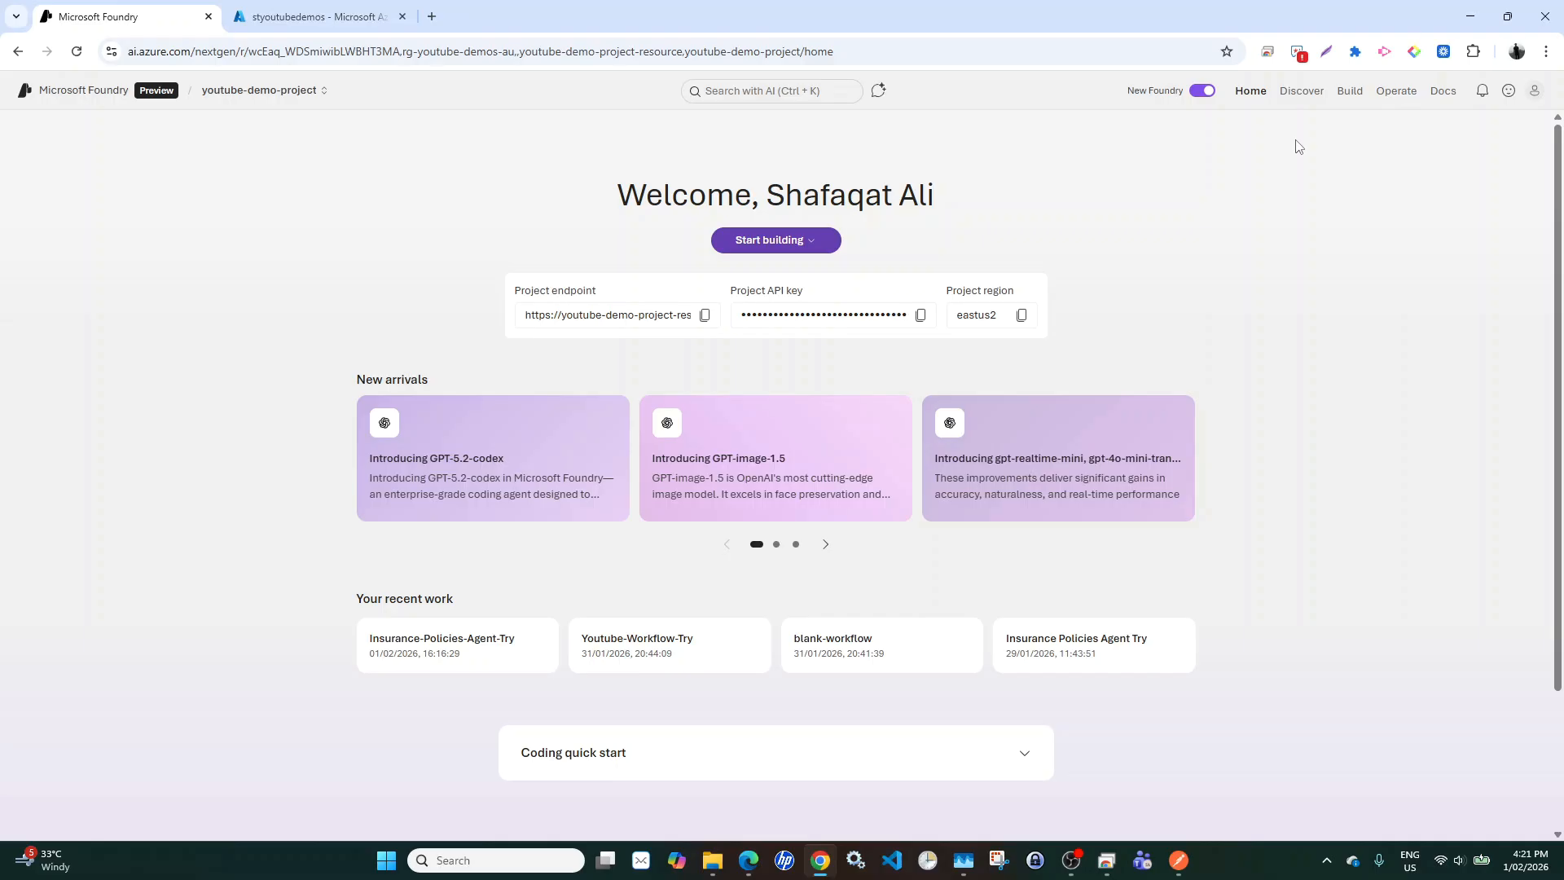
- Create a new agent named Insurance-Policies-Agent in the project's Build area
left_click(1350, 91)
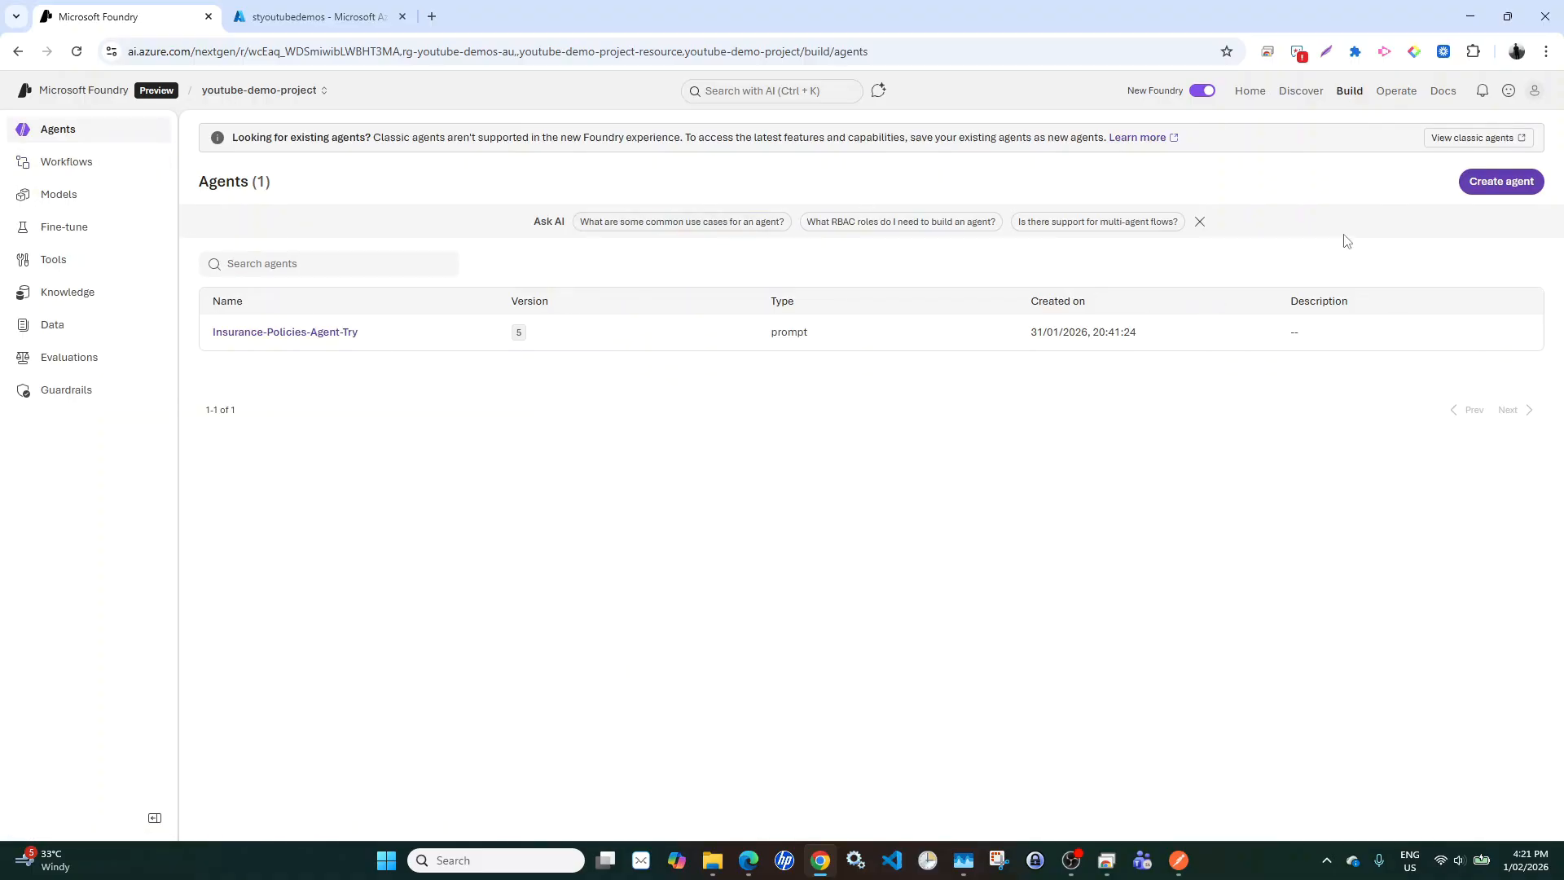
left_click(1498, 182)
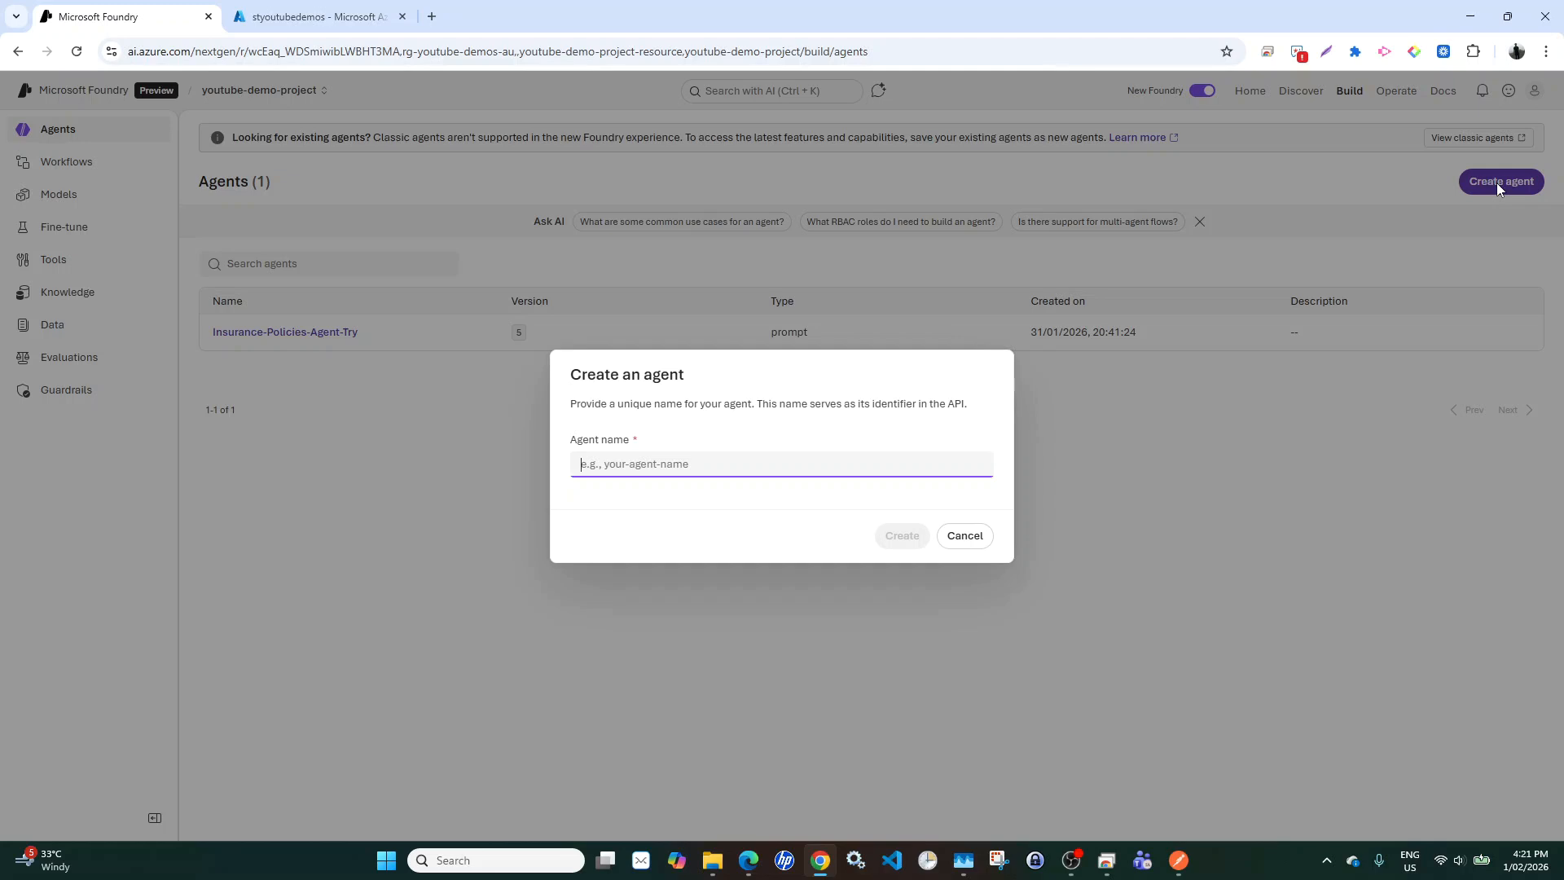
type("Ins")
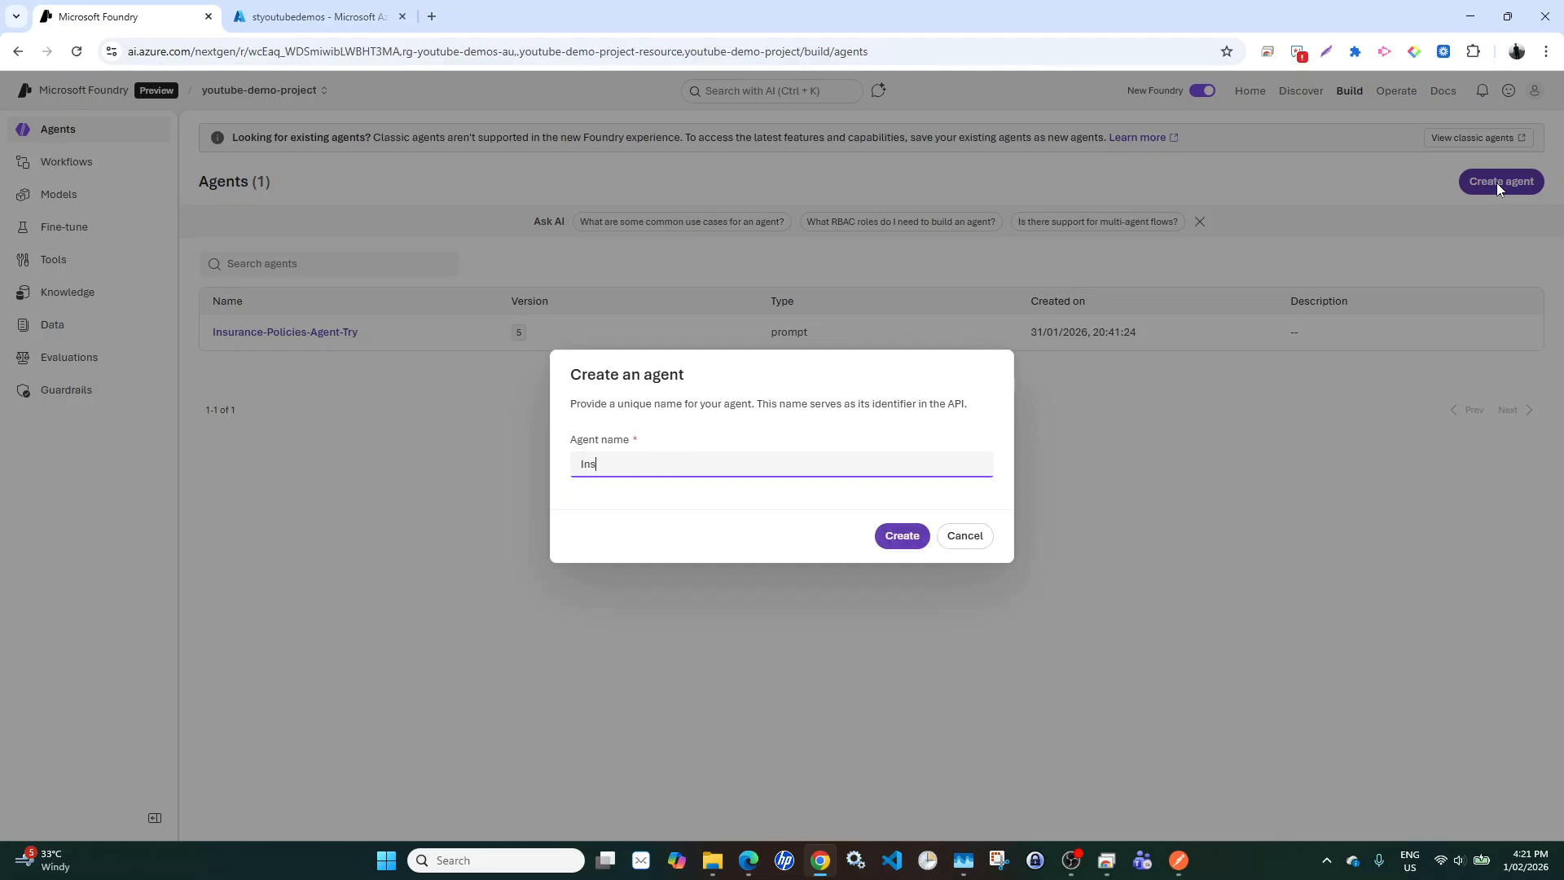
type("urance P")
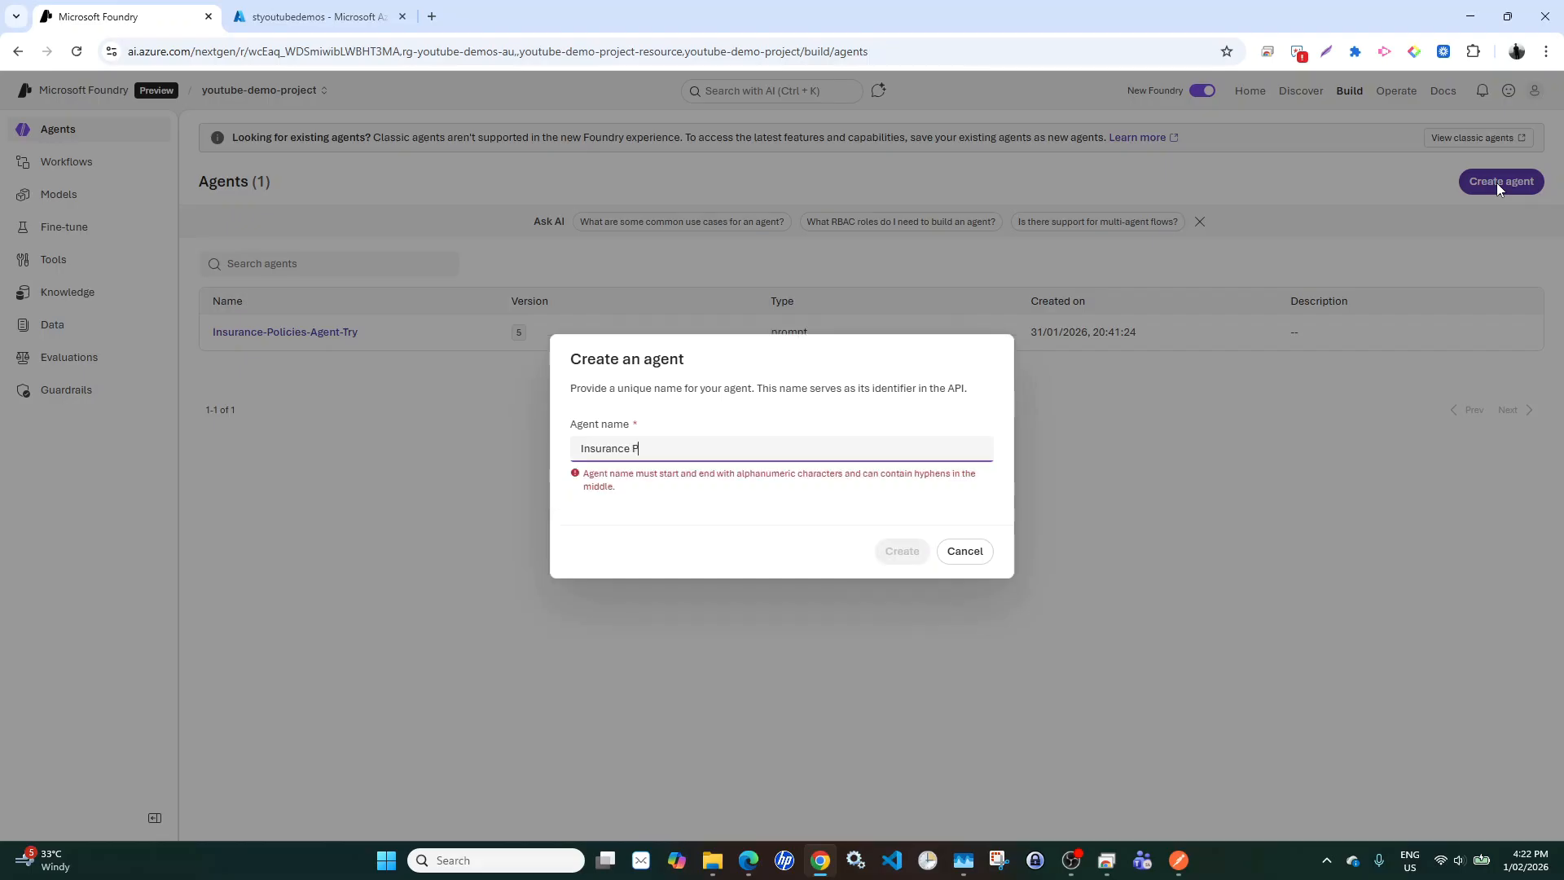
type("olicies Agent")
key("Delete")
type("-")
key("Right")
key("Right")
key("BackSpace")
type("-")
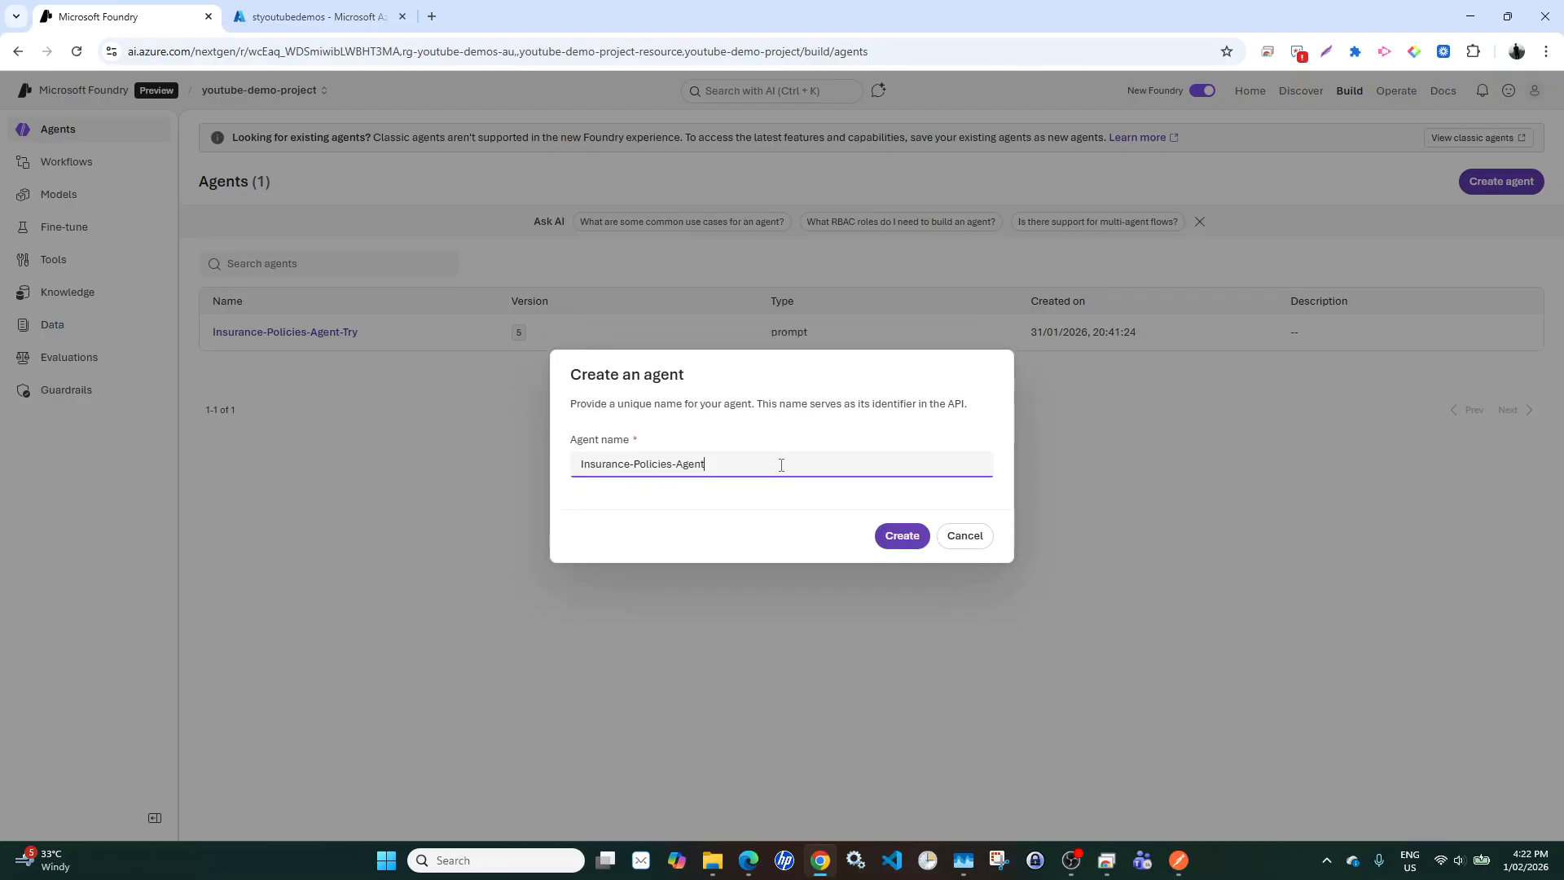
left_click(903, 539)
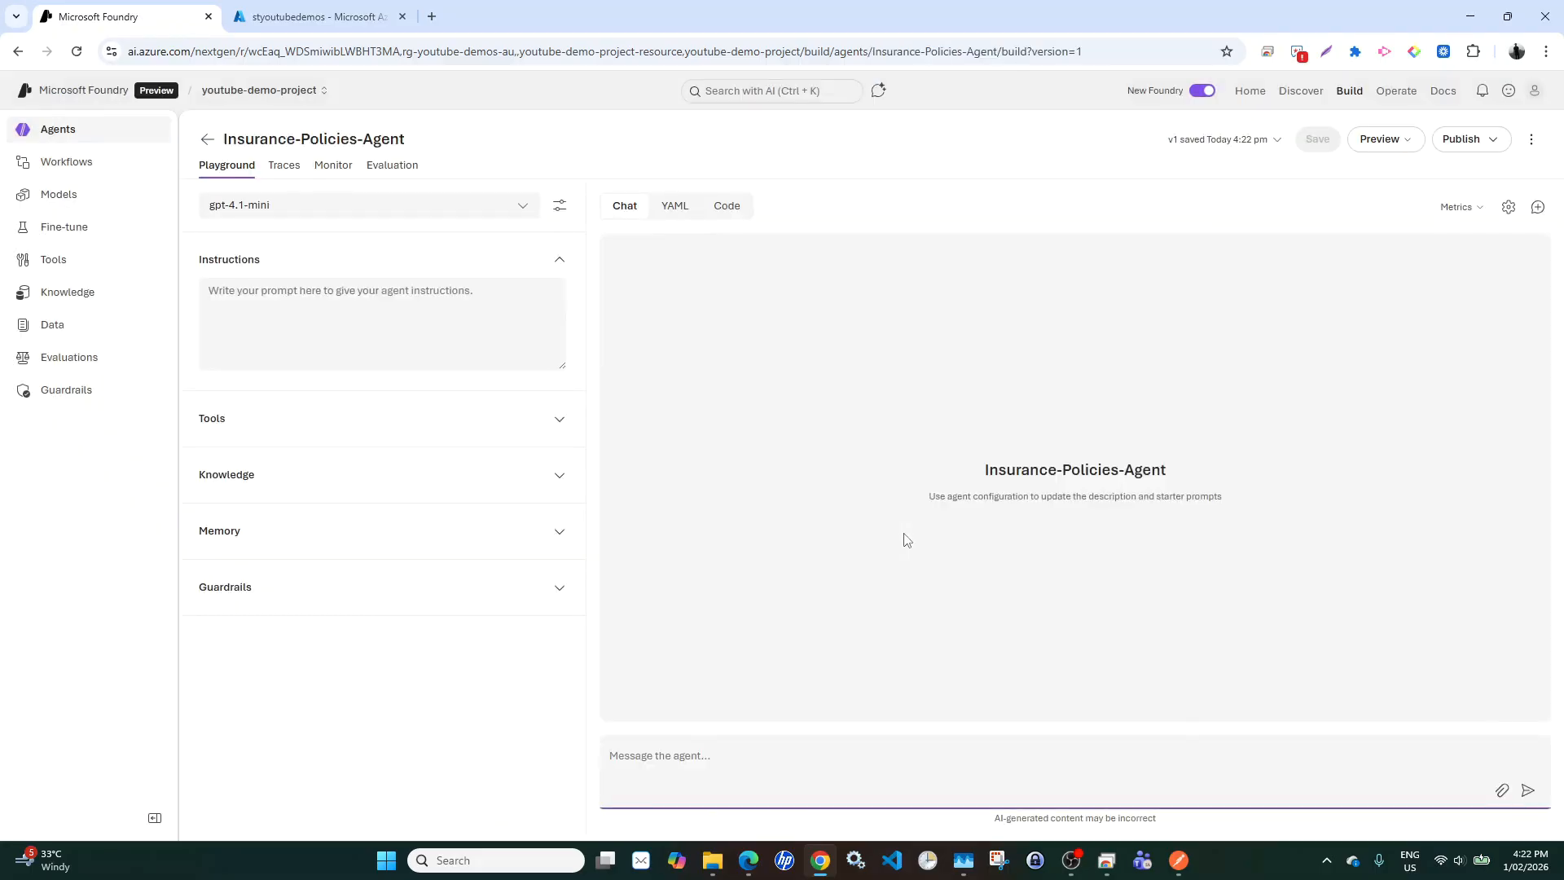
- Enter the agent instructions "You are an healthcare agent, you will be asked question related to health insurance policies." and expand its tools settings
left_click(410, 307)
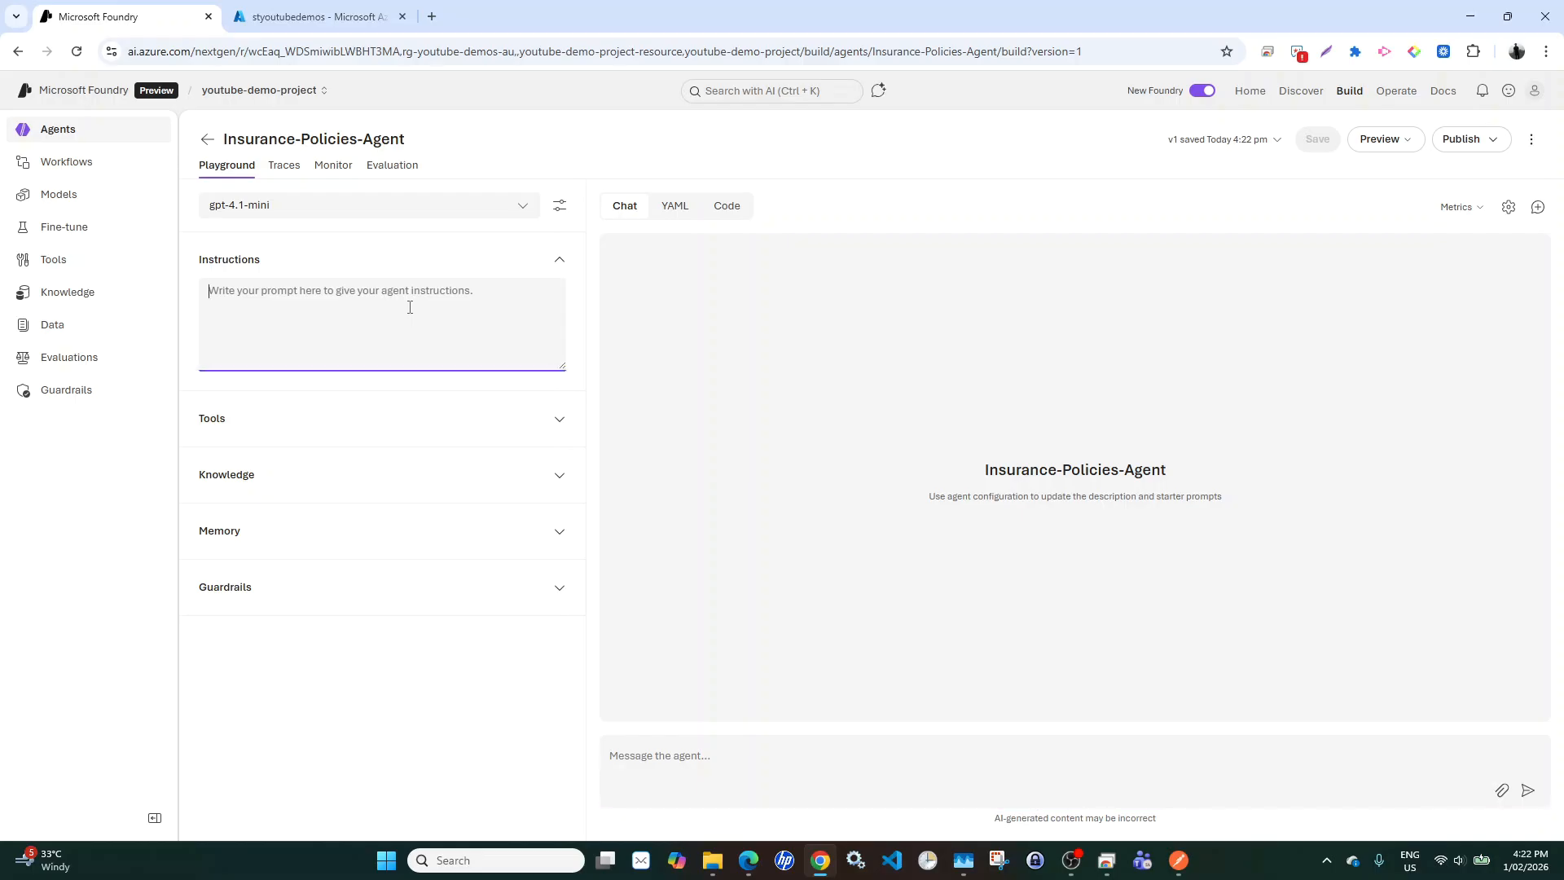
type("Yo")
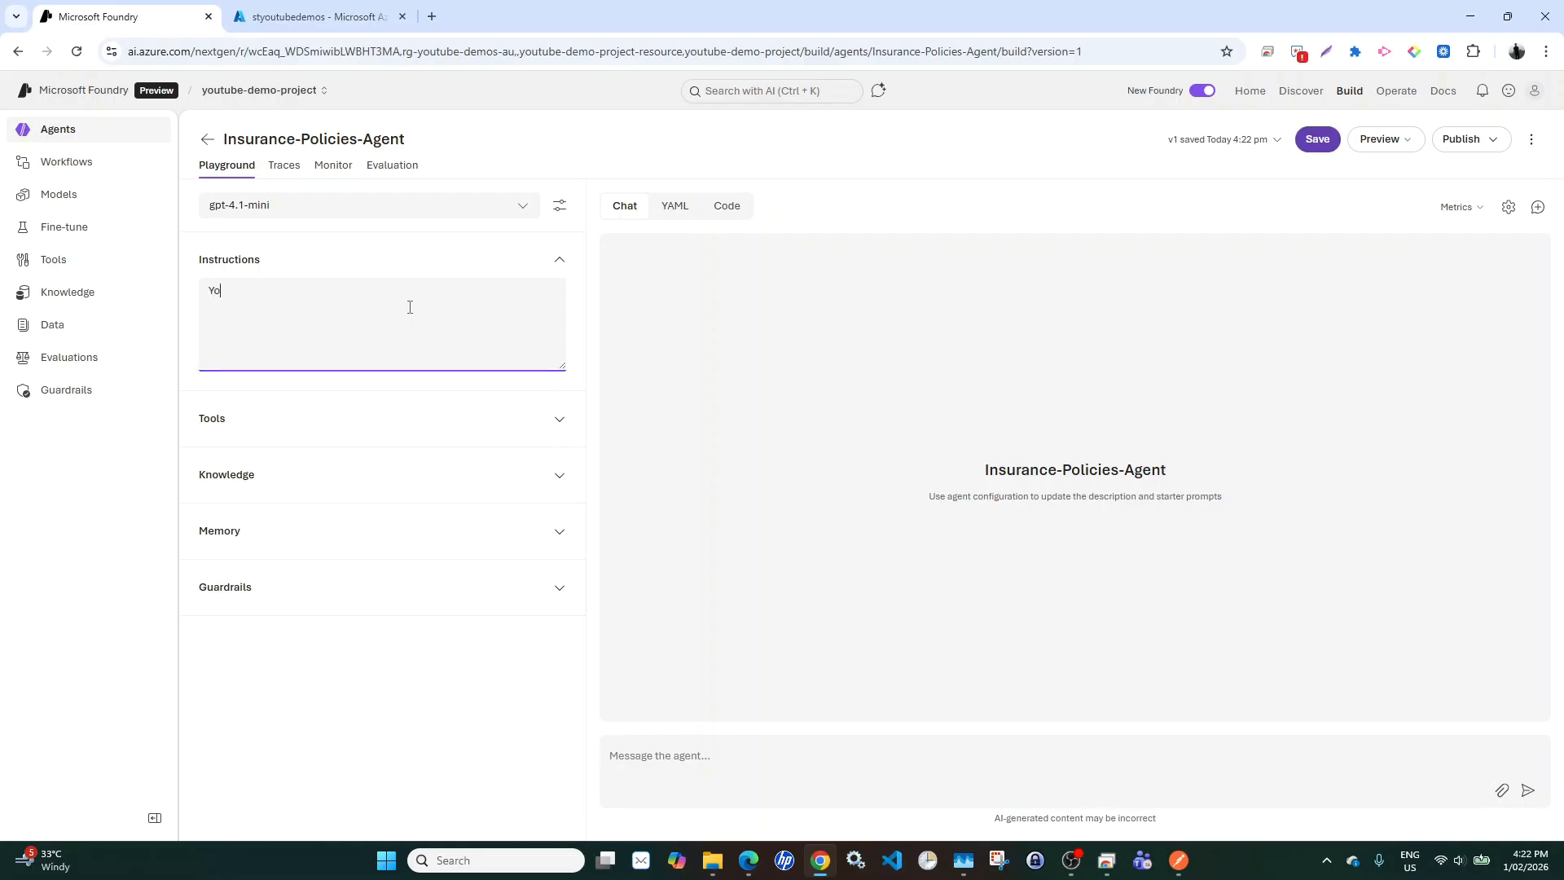
type("u re")
type("ar")
type("an ")
type("h")
type("ealthcare ")
type("agent, you w")
type("illa")
type("be asked")
type(" questio")
type("n relate")
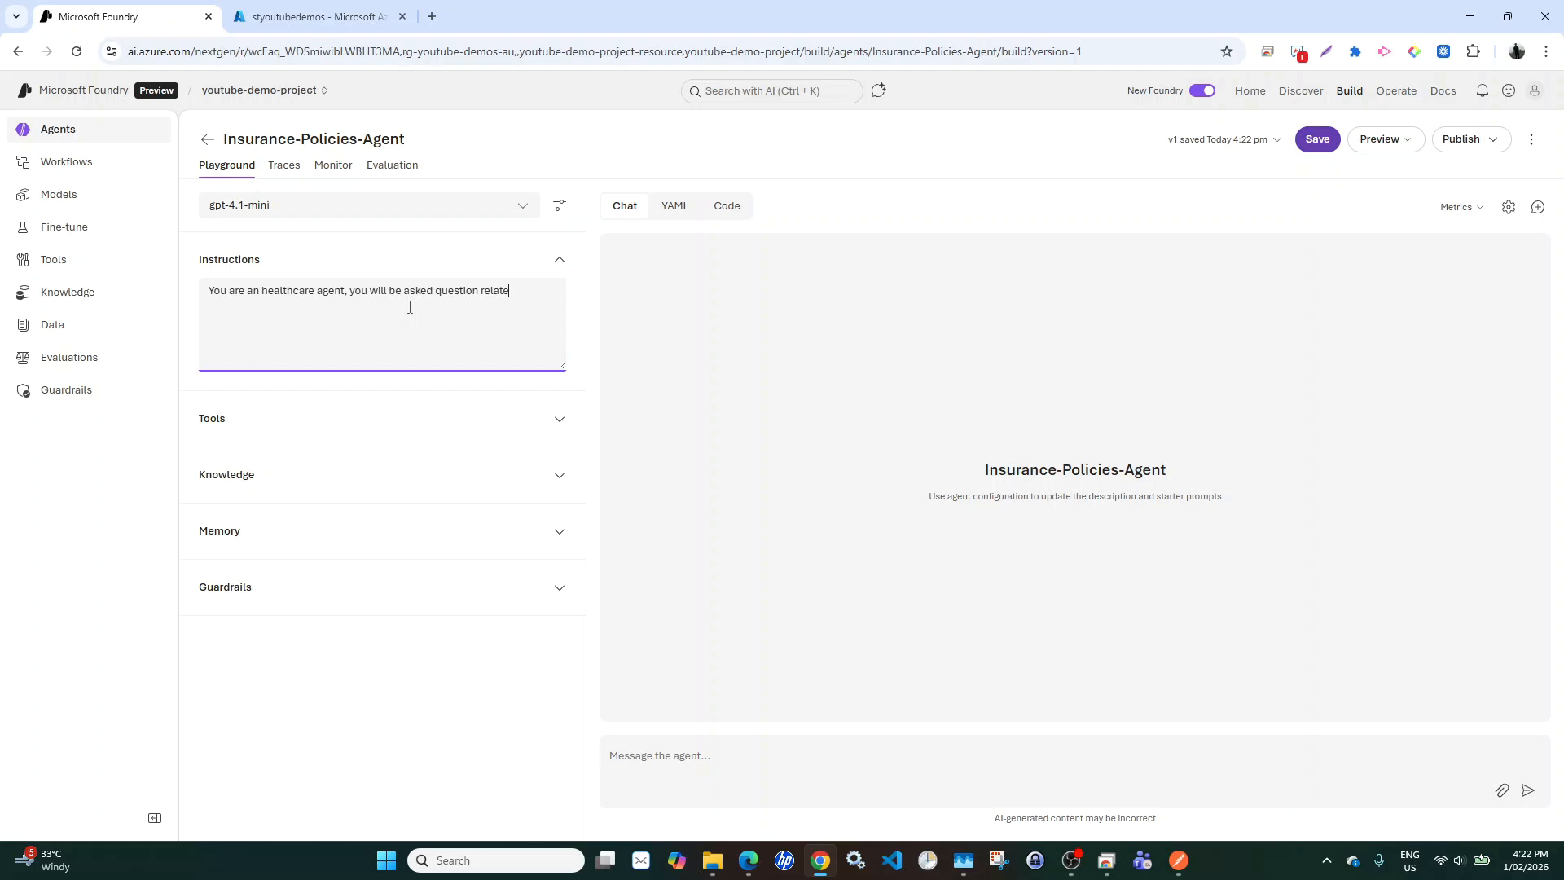
type("d to health insurance policies.")
left_click(560, 420)
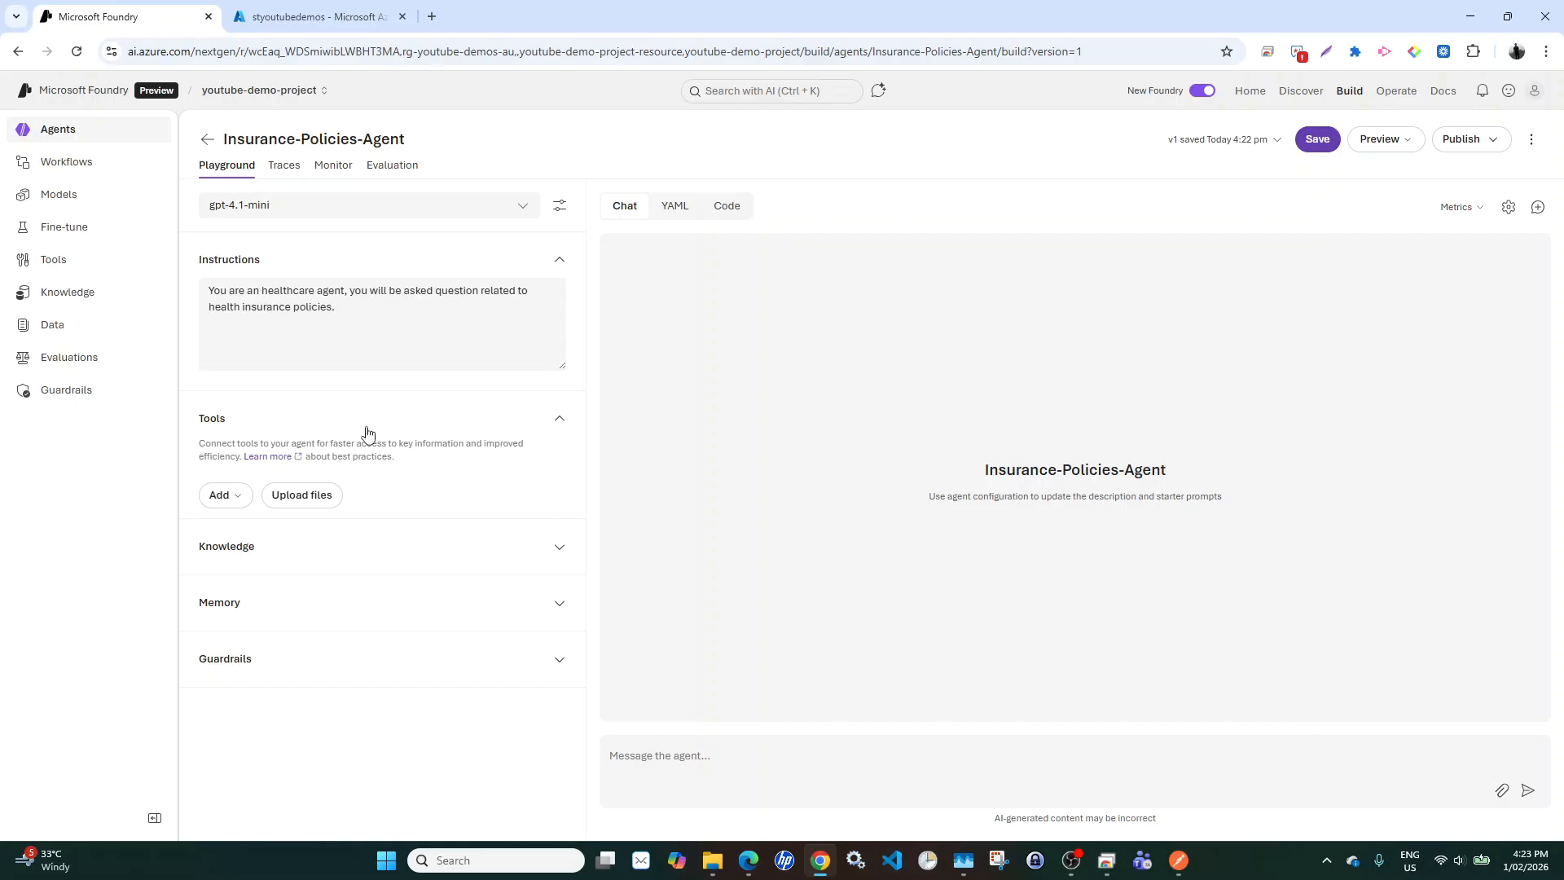
- Switch to the Azure portal and look over the blobs in the rag-documents container of styoutubedemos
left_click(352, 24)
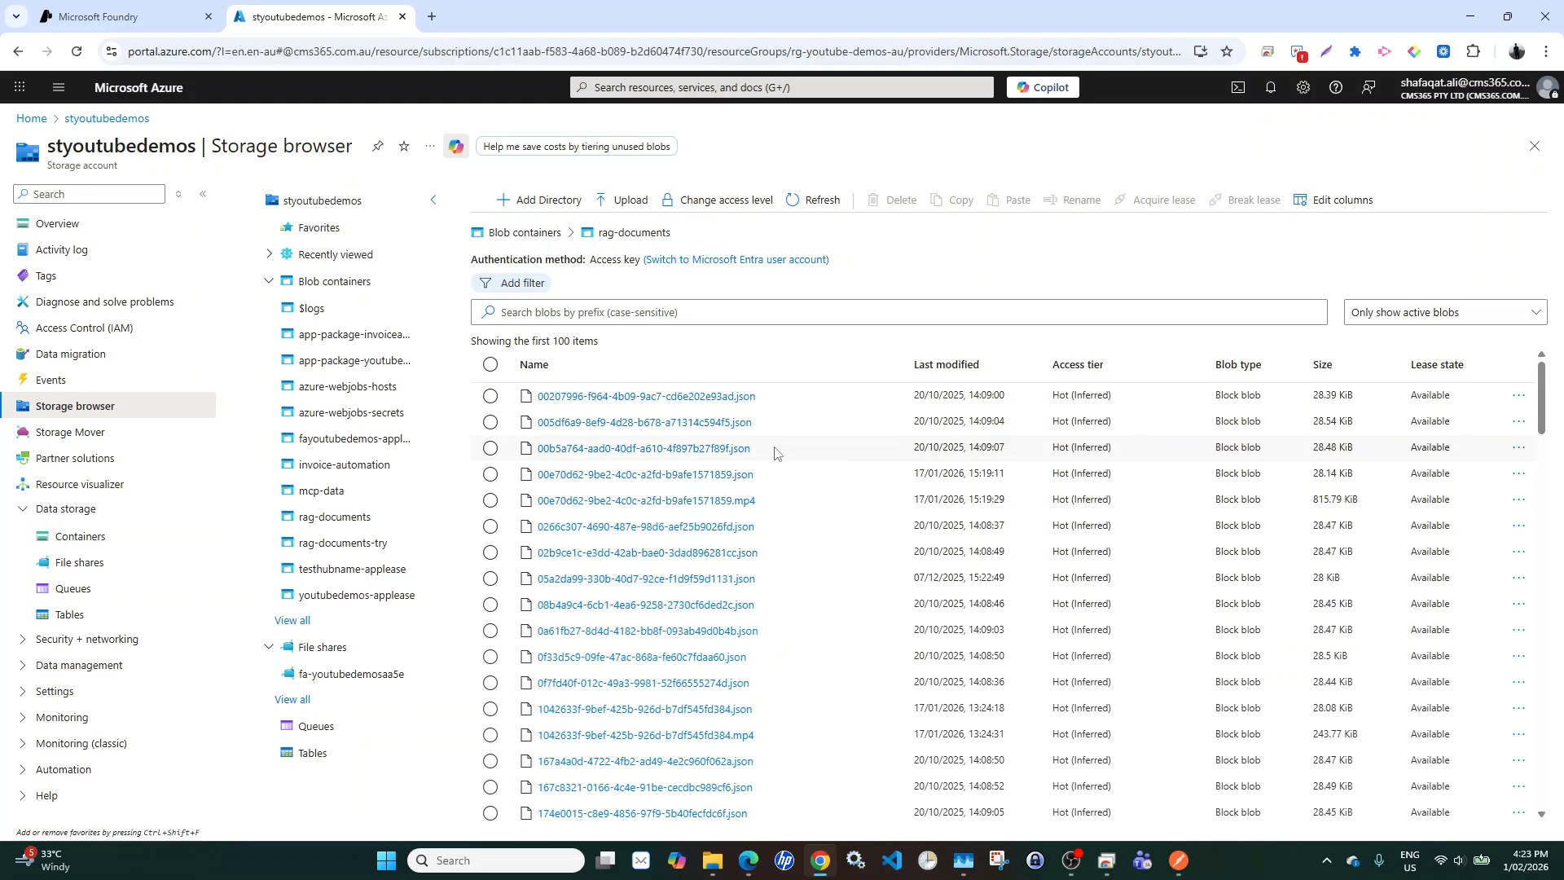
left_click(188, 18)
left_click(302, 18)
- Open the Azure portal home page in a separate browser tab and search for "search" to view the AI Search services
right_click(33, 120)
left_click(64, 139)
left_click(501, 15)
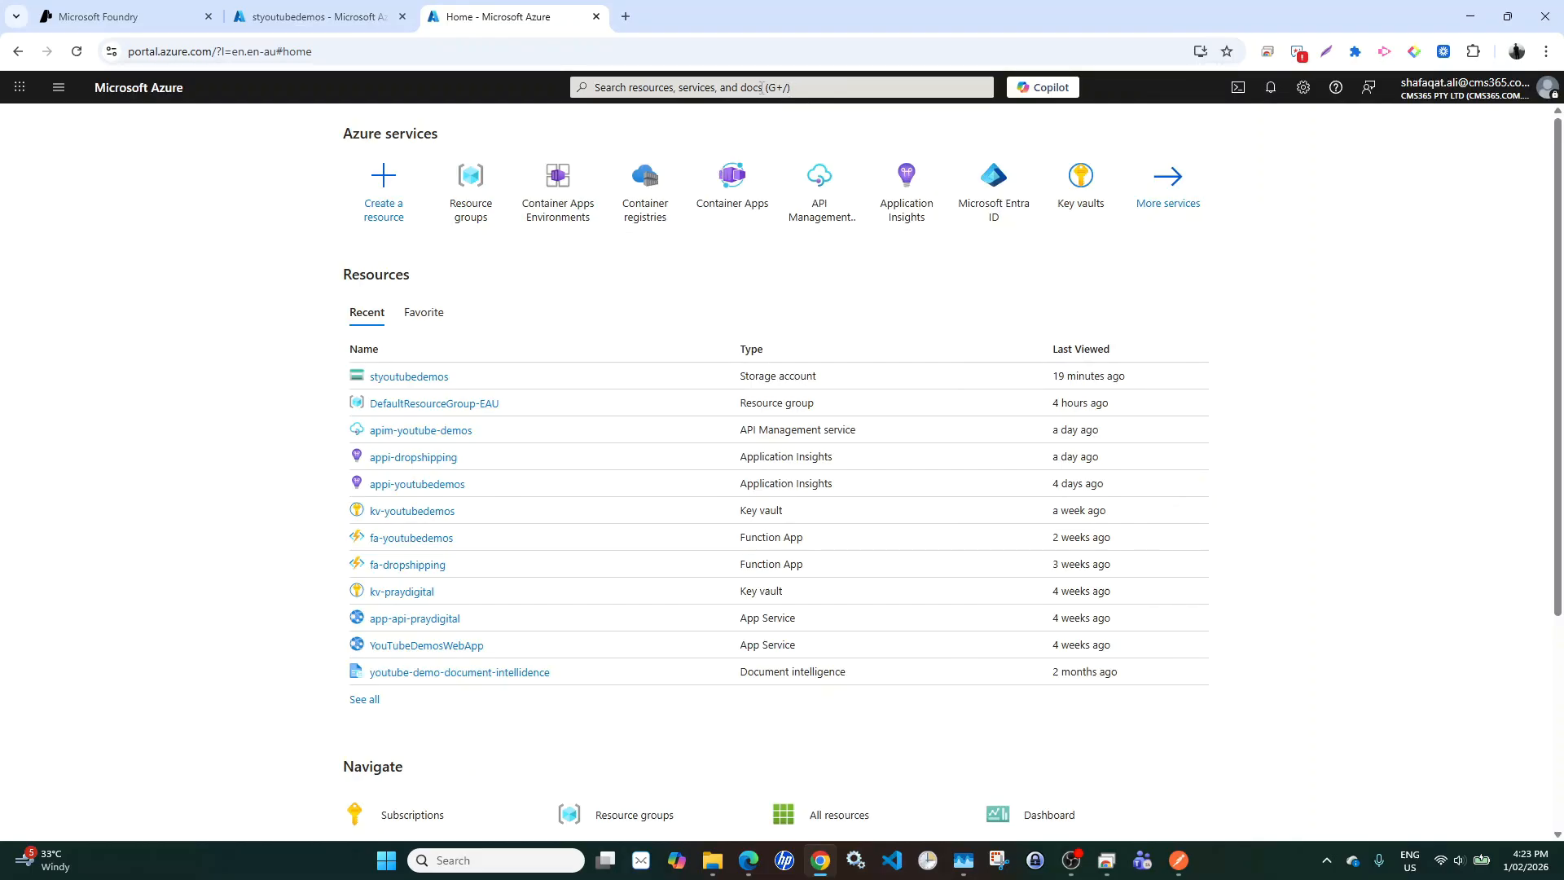
left_click(756, 84)
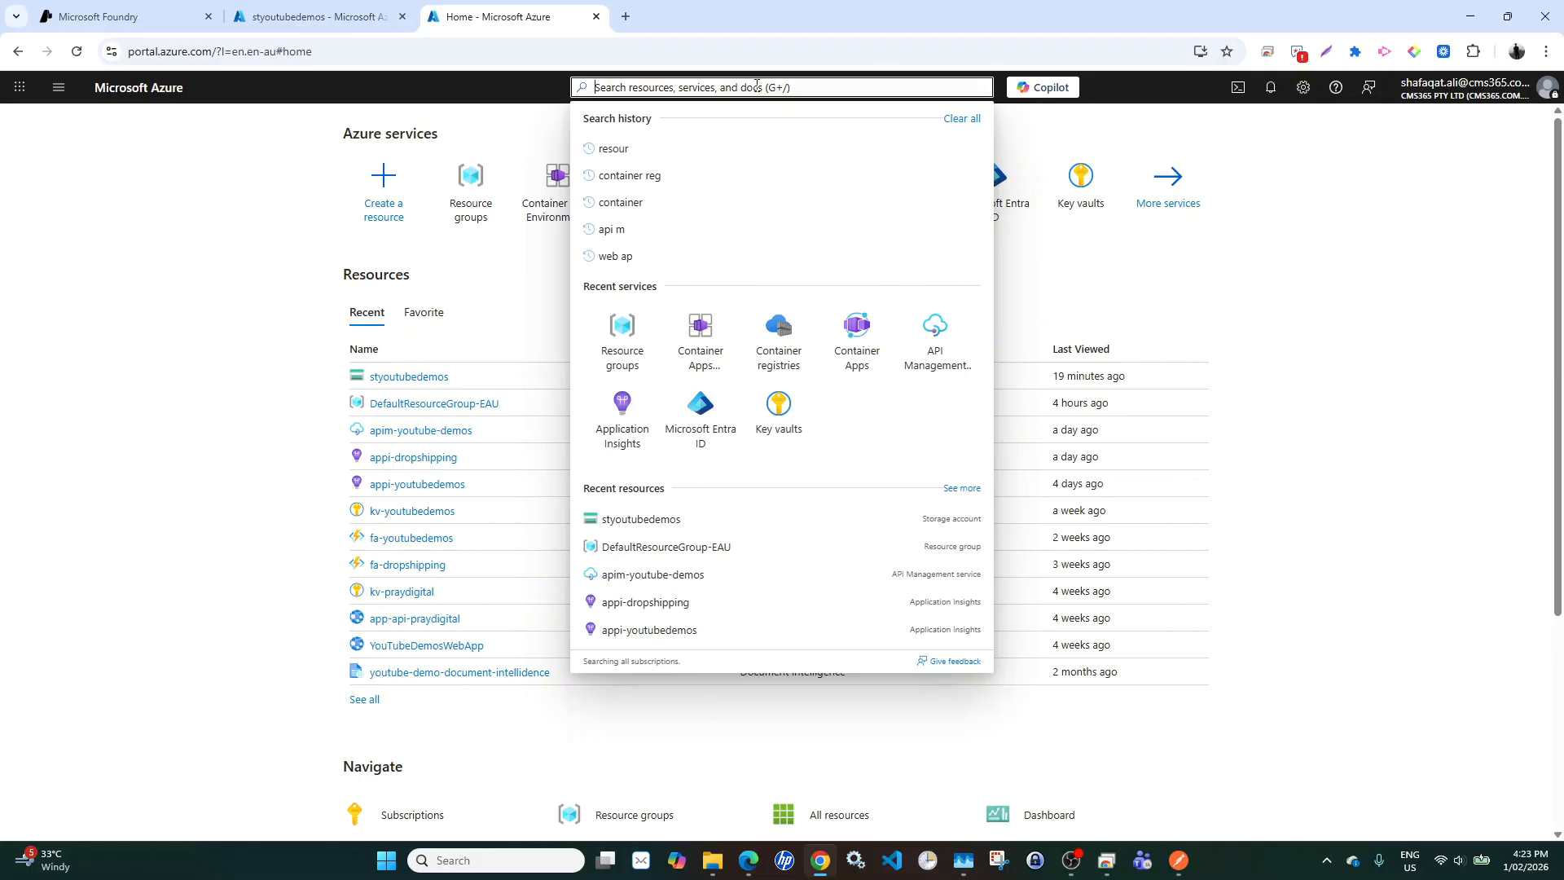
type("search")
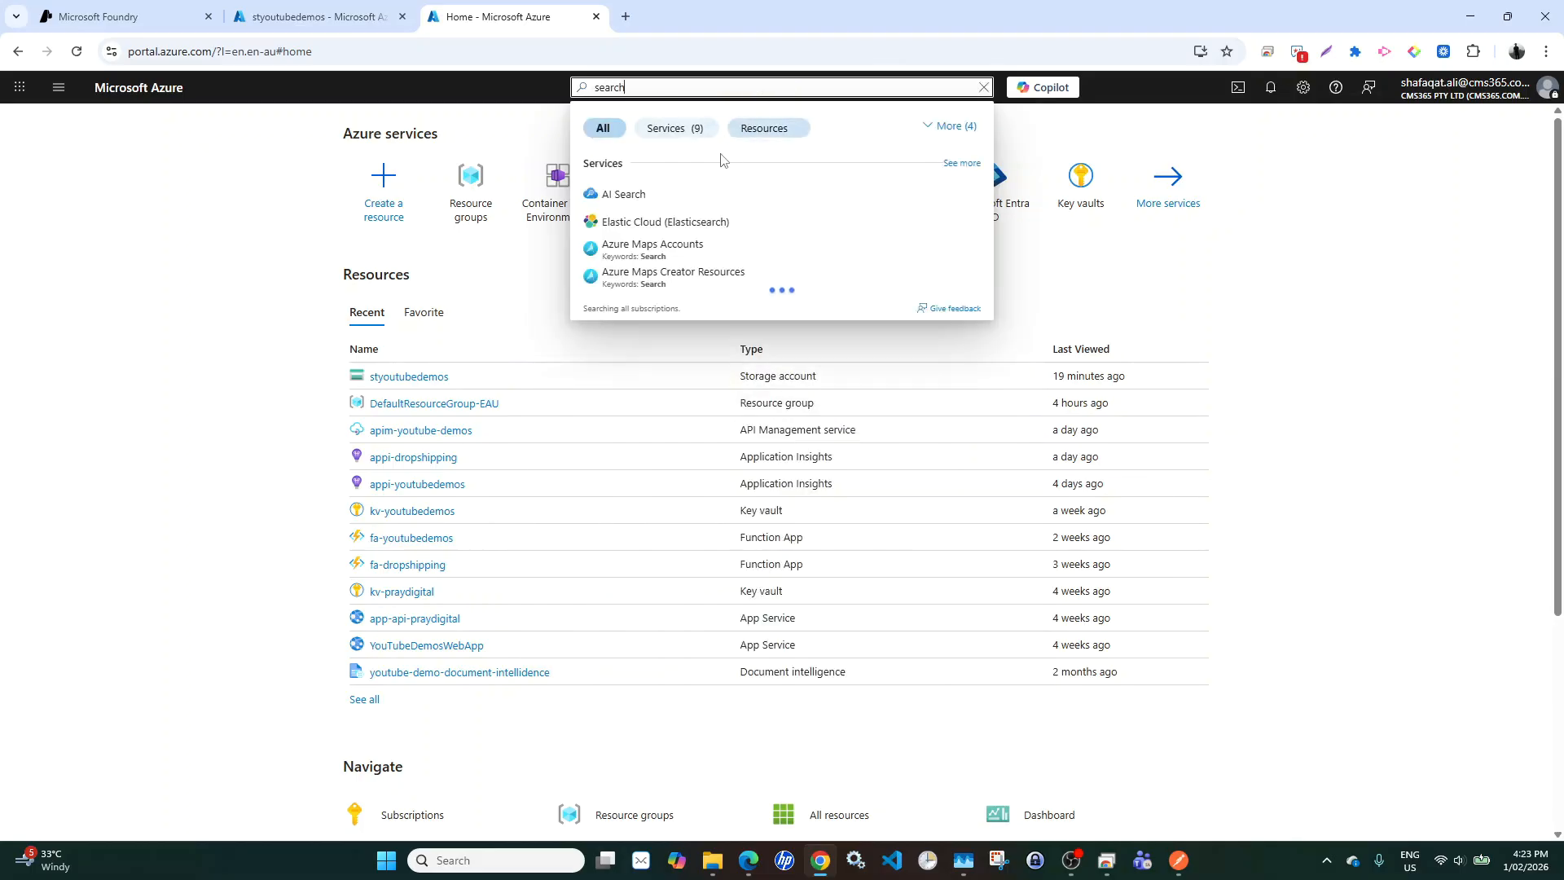
left_click(622, 195)
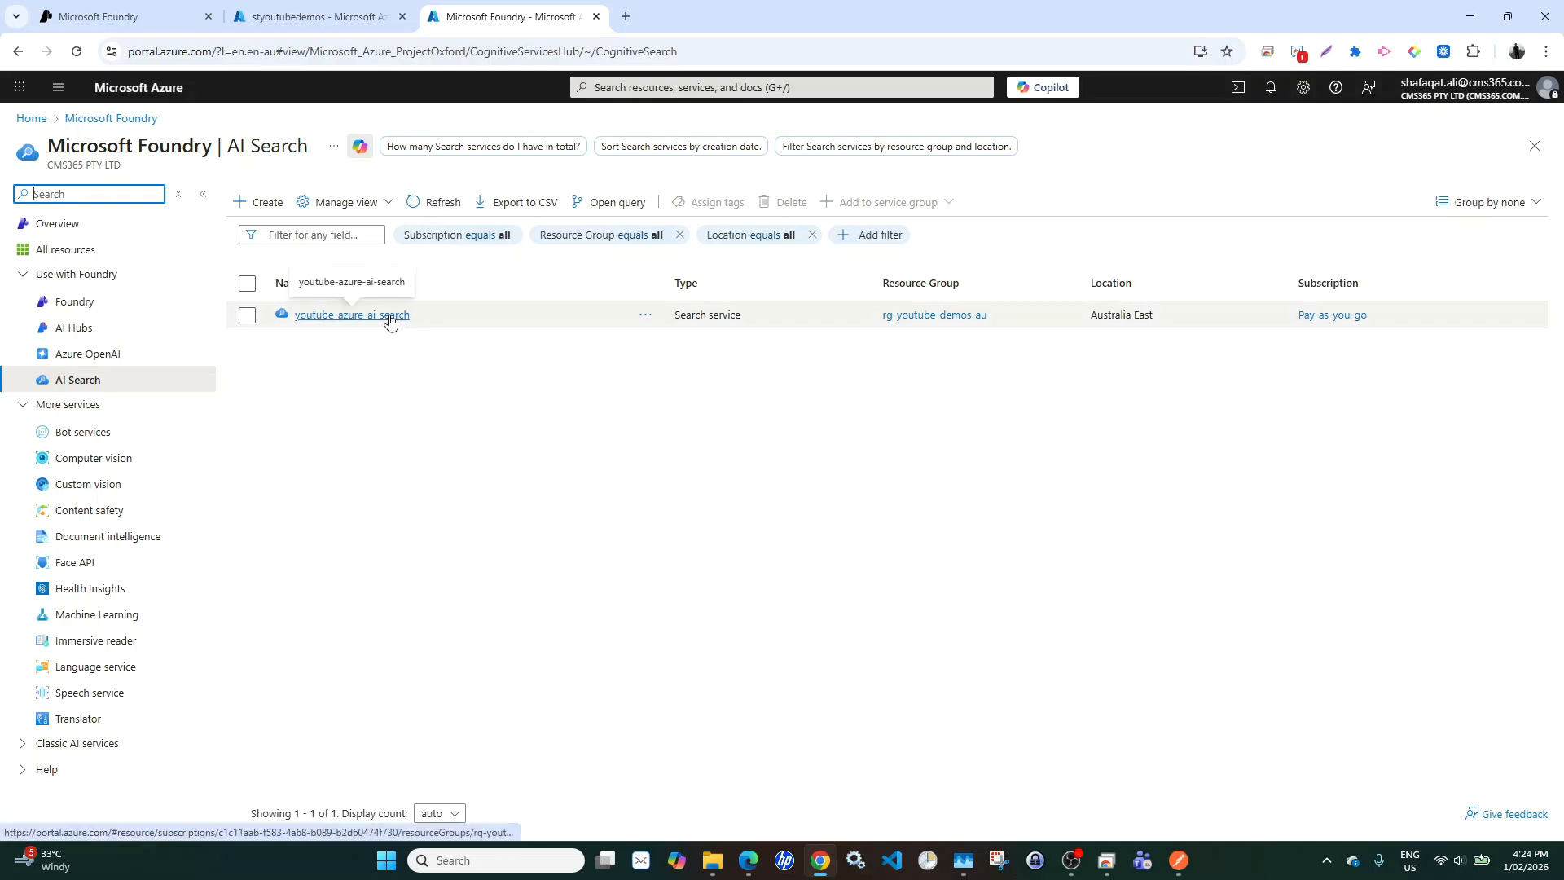
- Return to Microsoft Foundry, add the Azure AI search tool to Insurance-Policies-Agent and list its available indexes
left_click(157, 20)
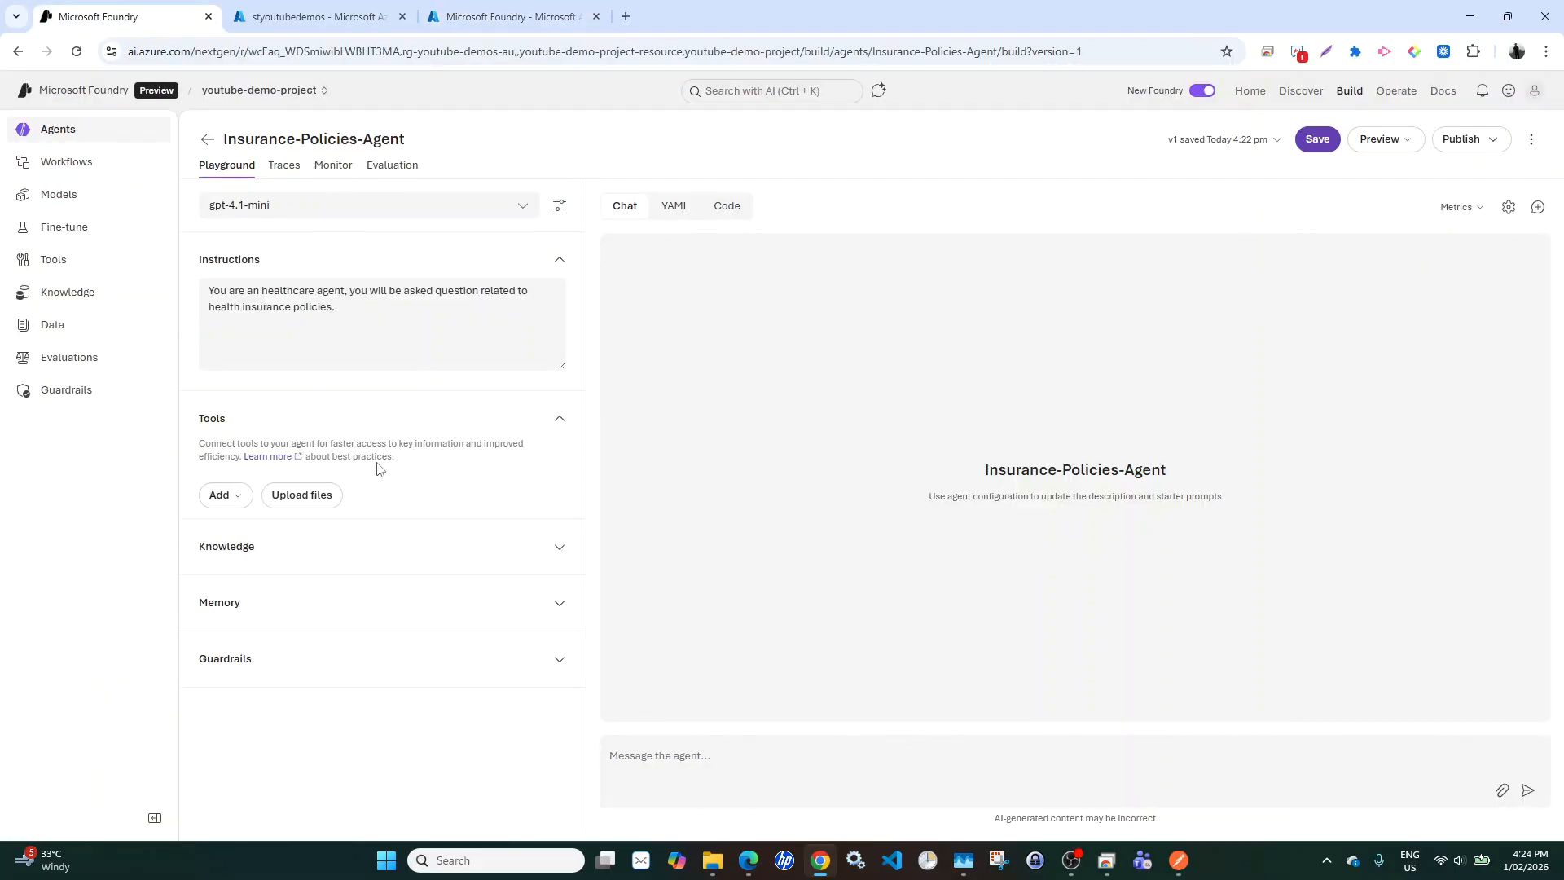
left_click(234, 505)
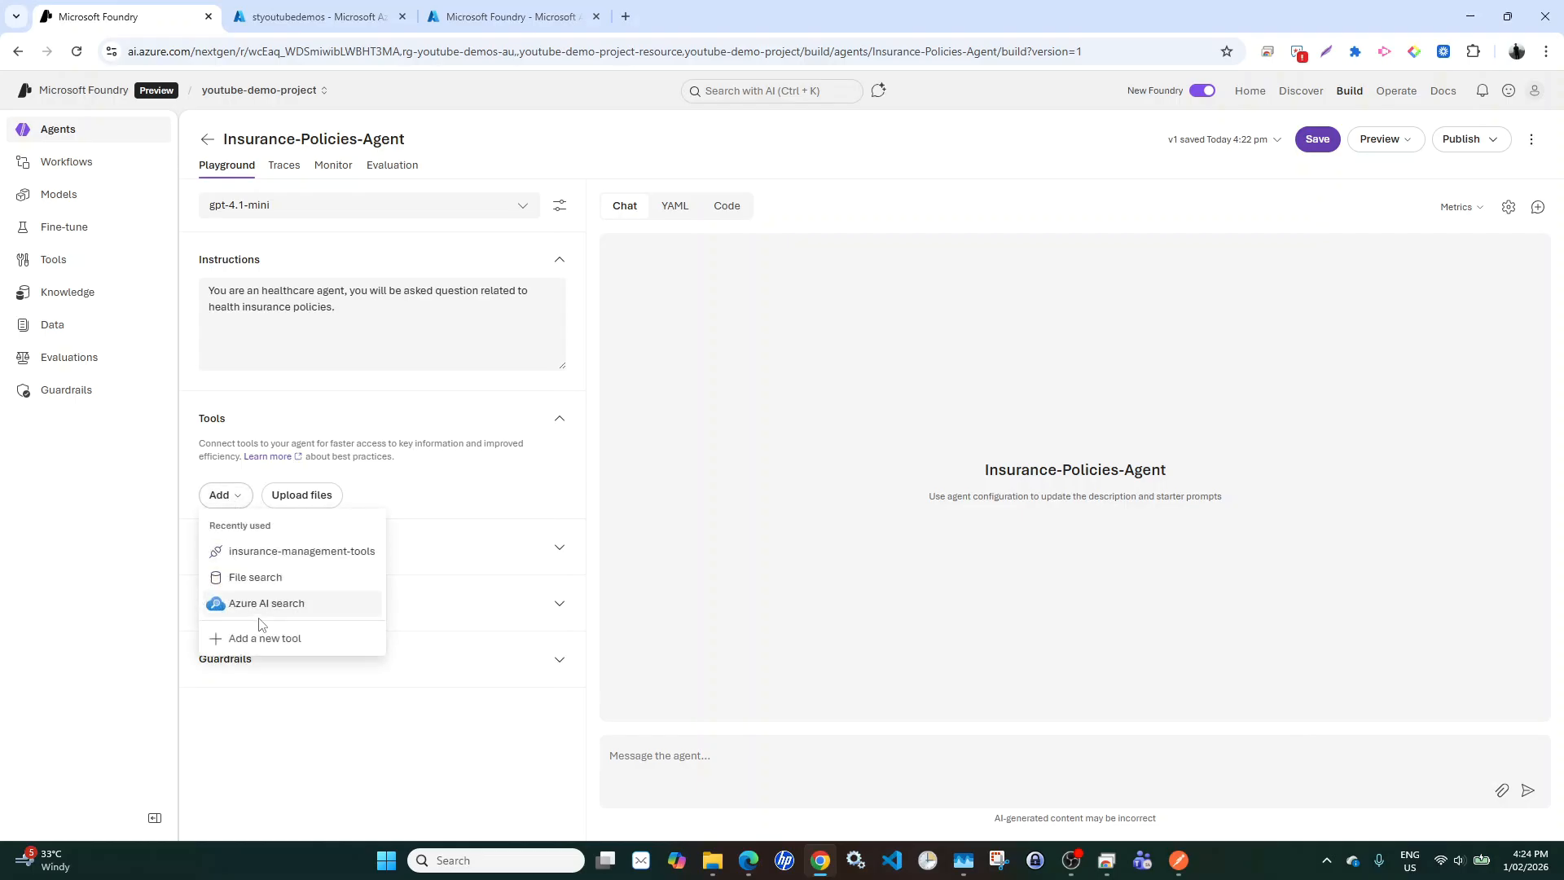
left_click(270, 641)
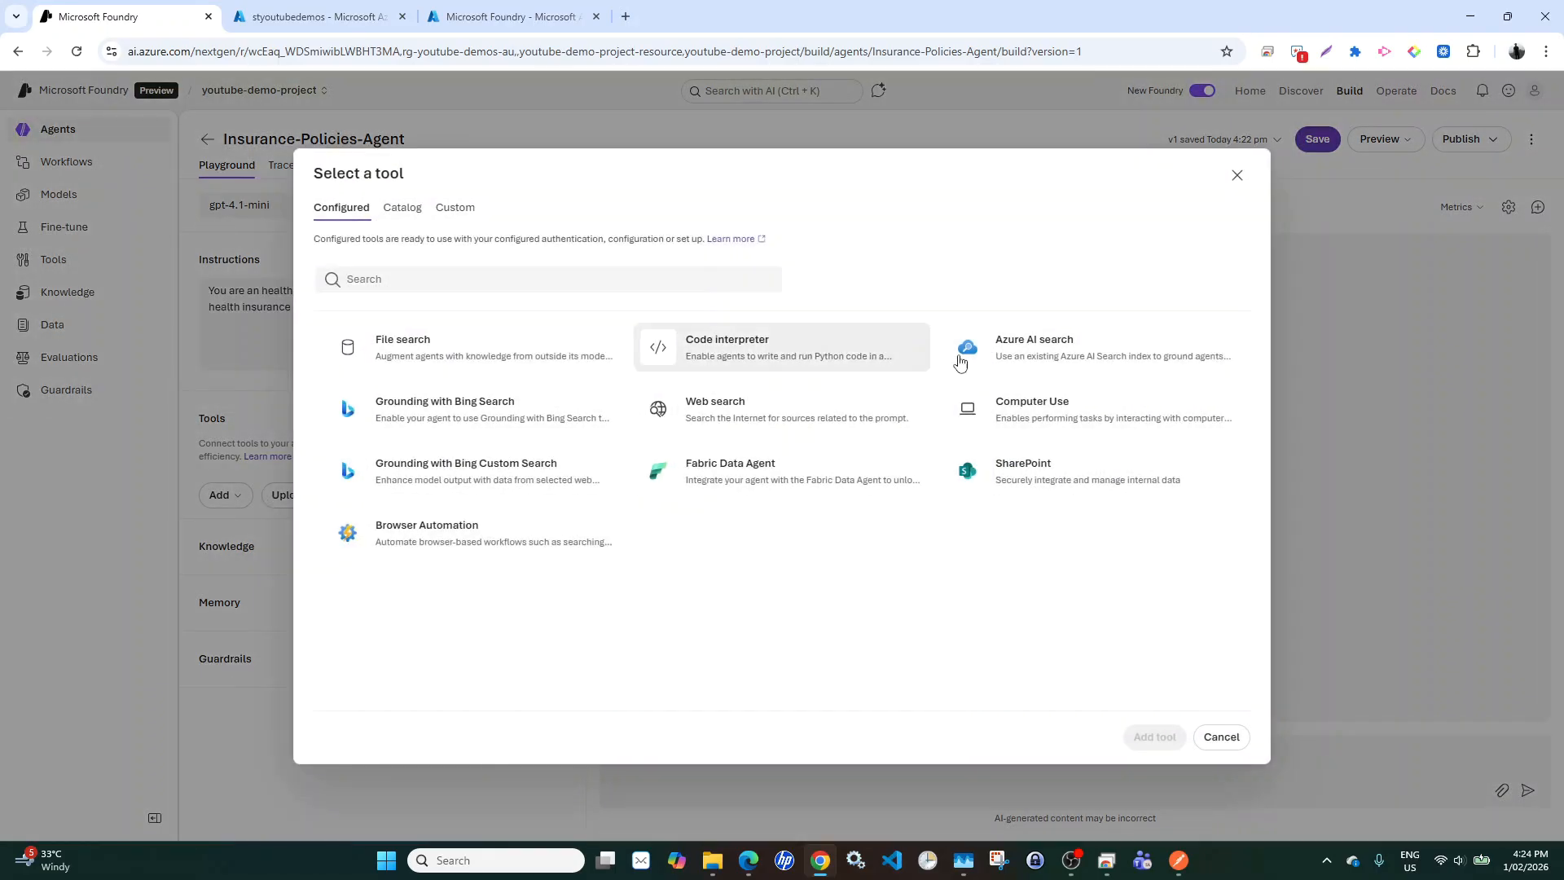
left_click(1048, 353)
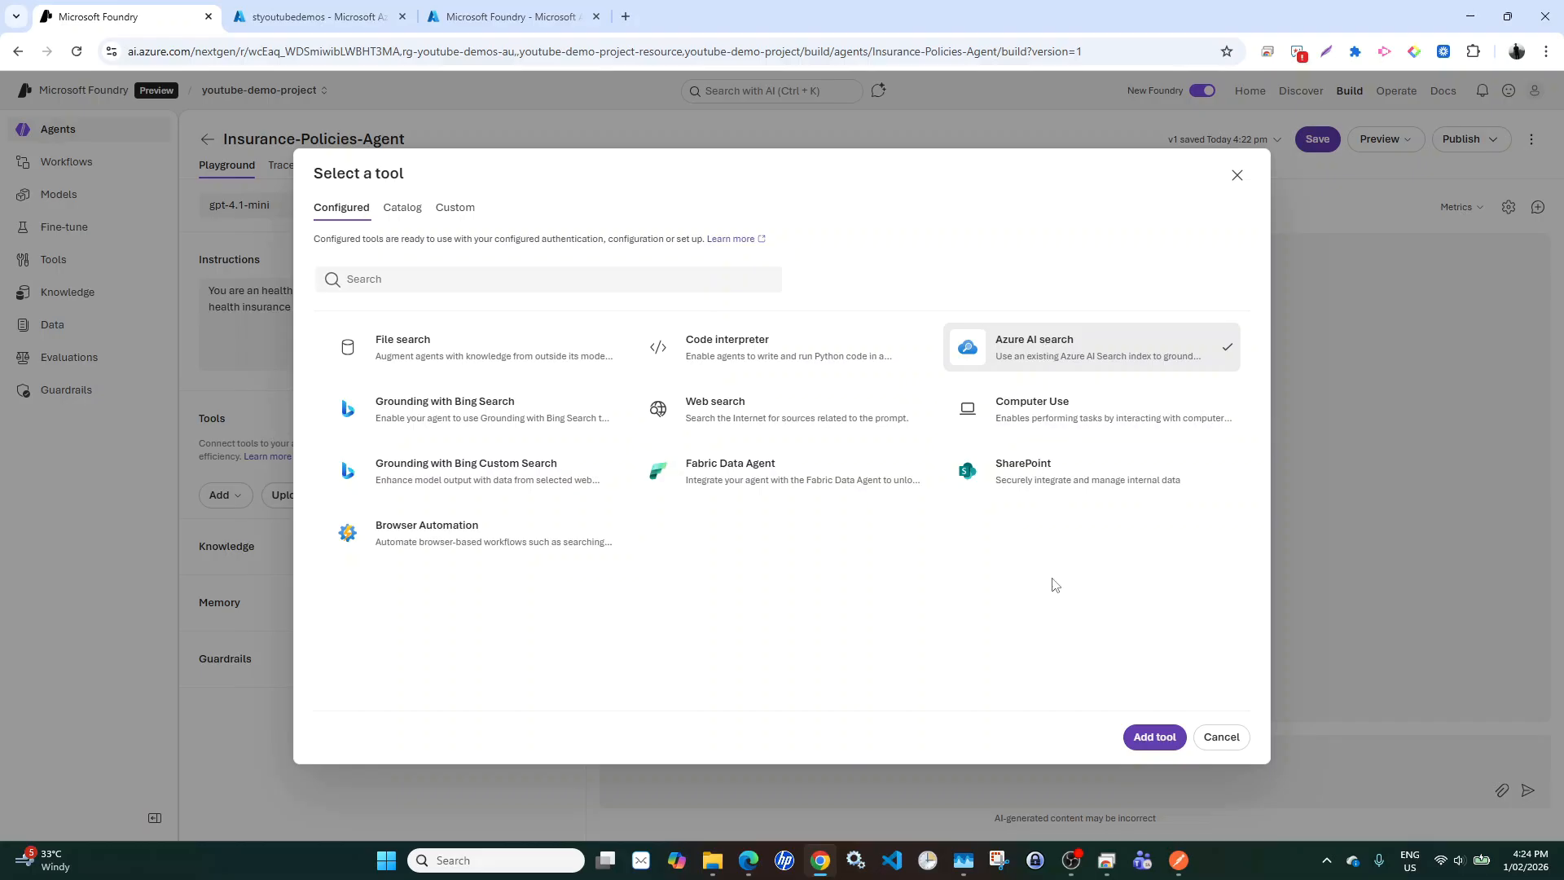
left_click(1144, 739)
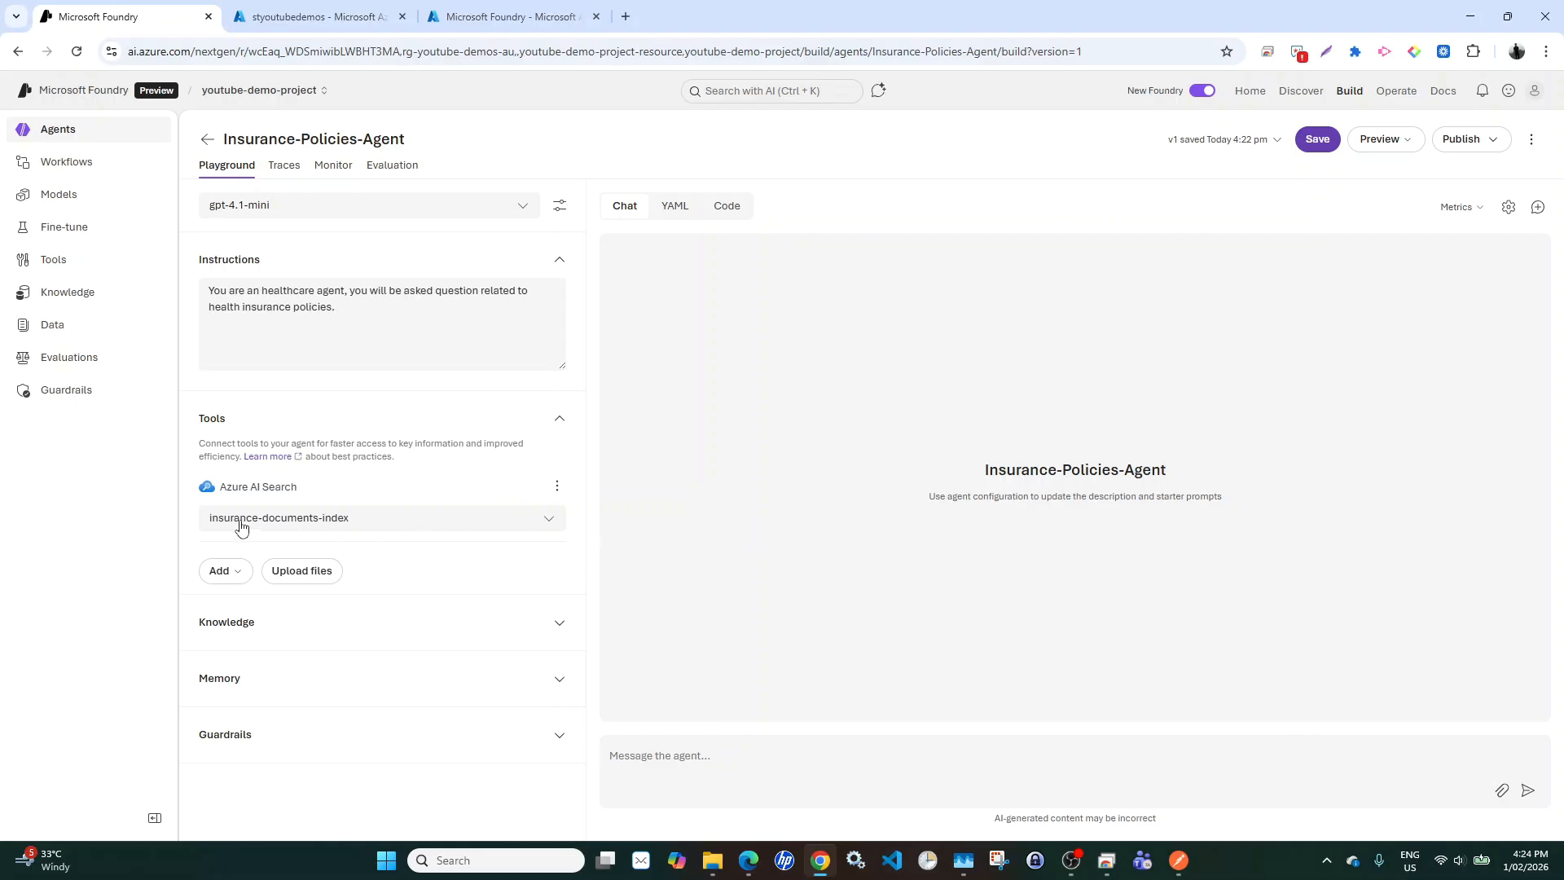
left_click(551, 522)
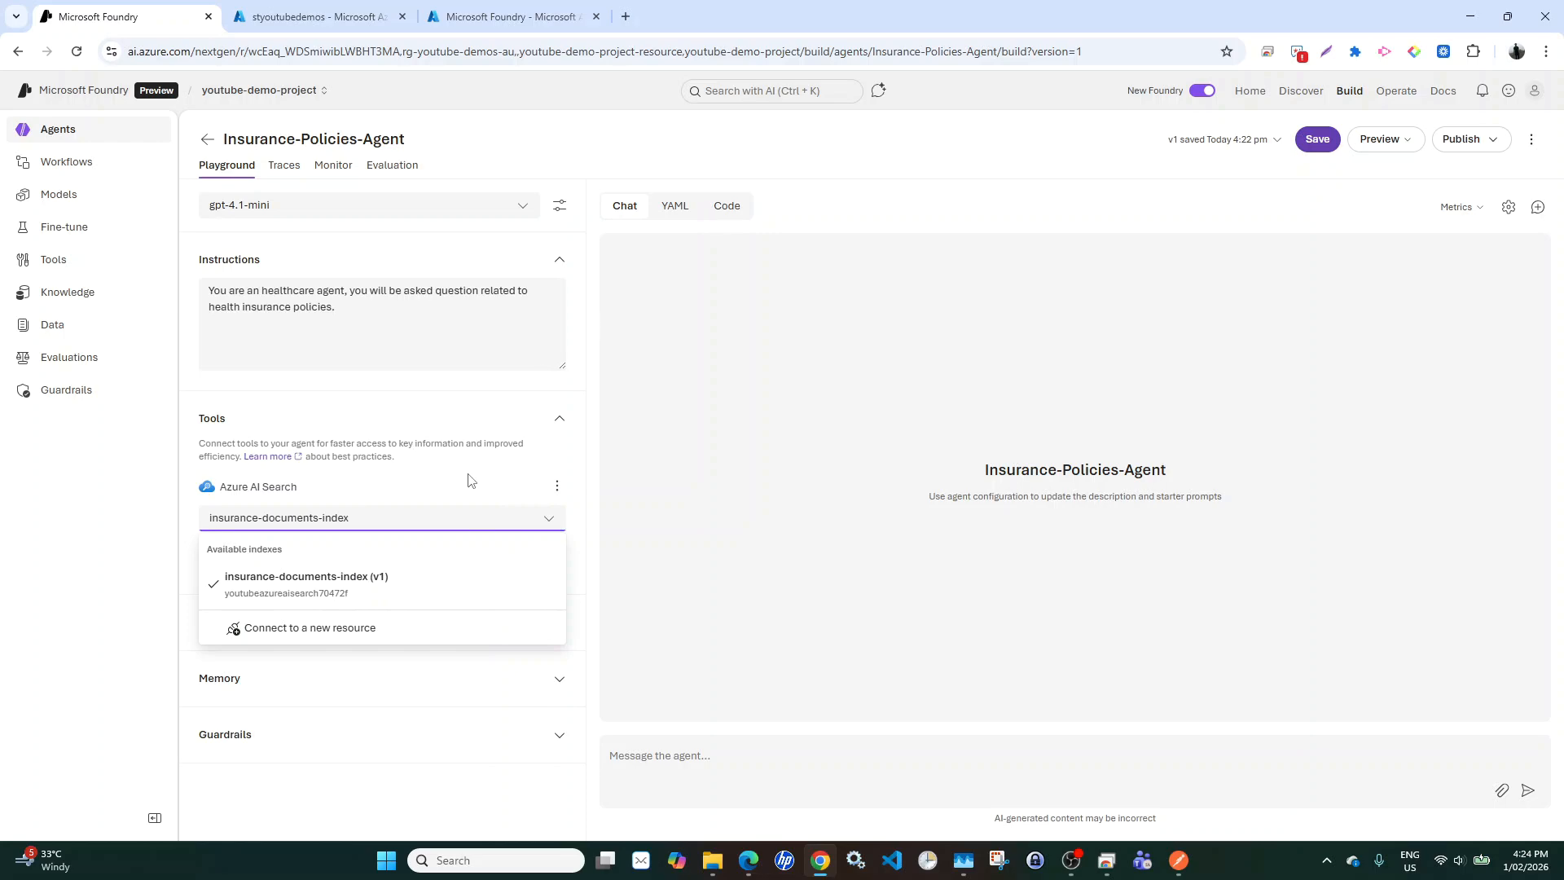
- Switch to the Azure portal, examine the indexes of the youtube-azure-ai-search service, and return to the agent in Microsoft Foundry
left_click(501, 16)
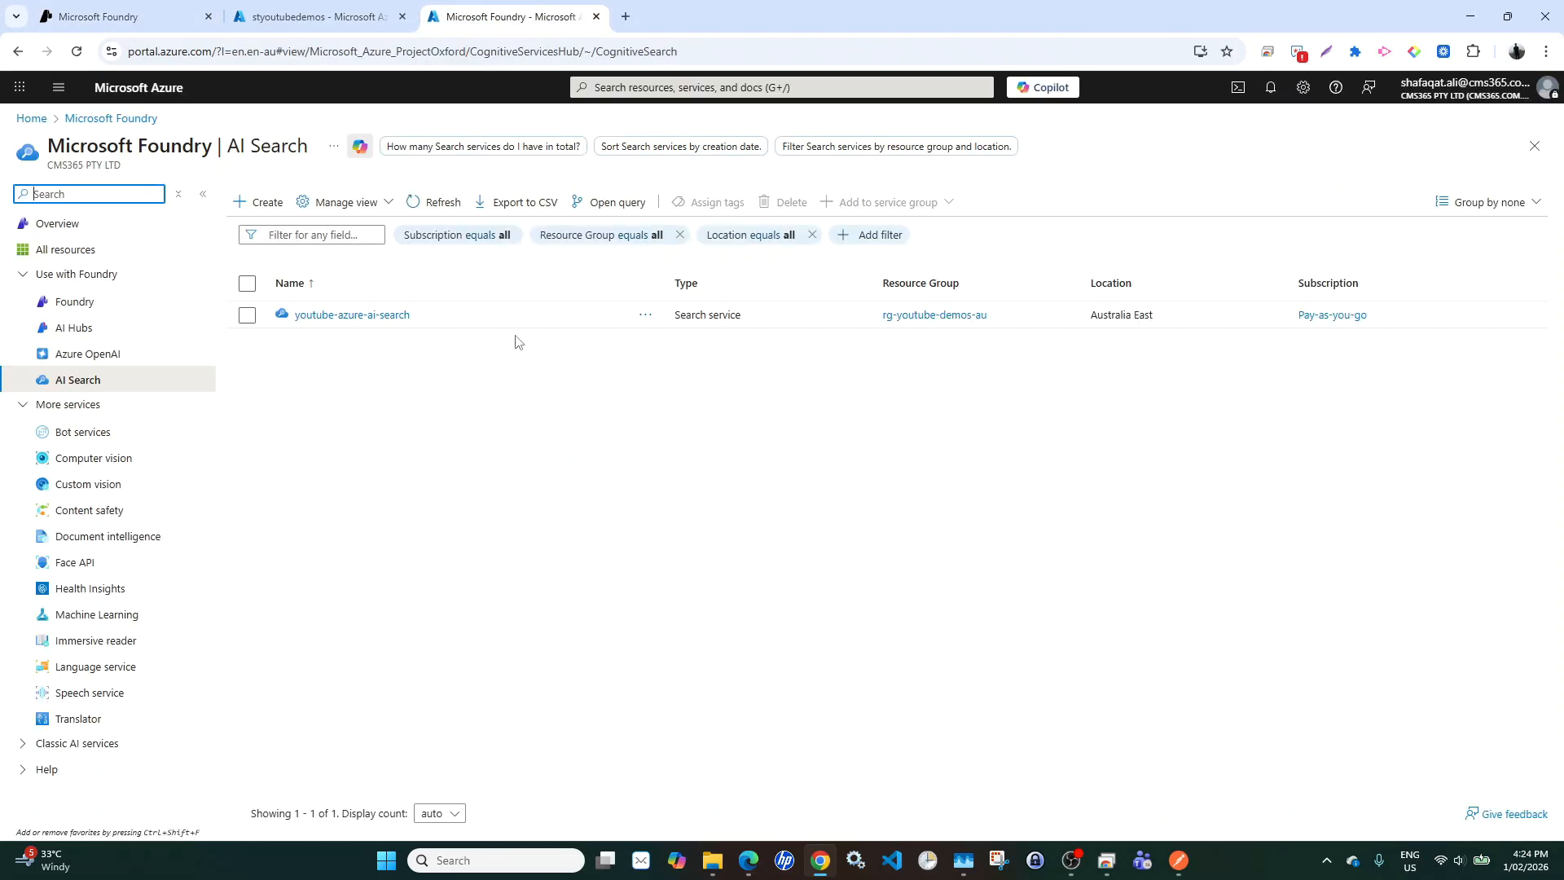
left_click(404, 323)
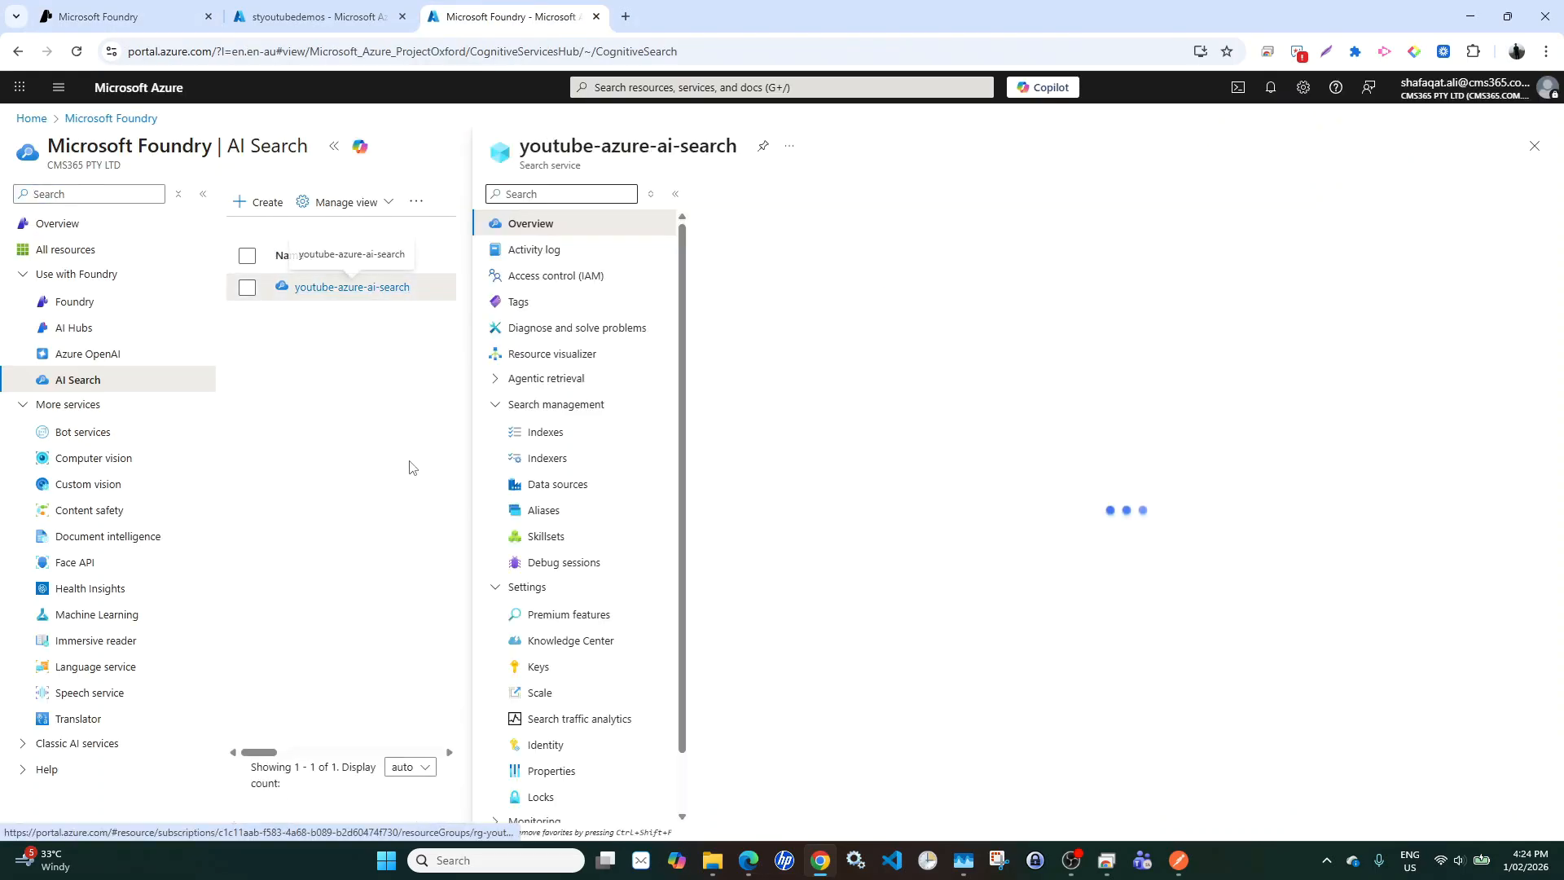
left_click(551, 437)
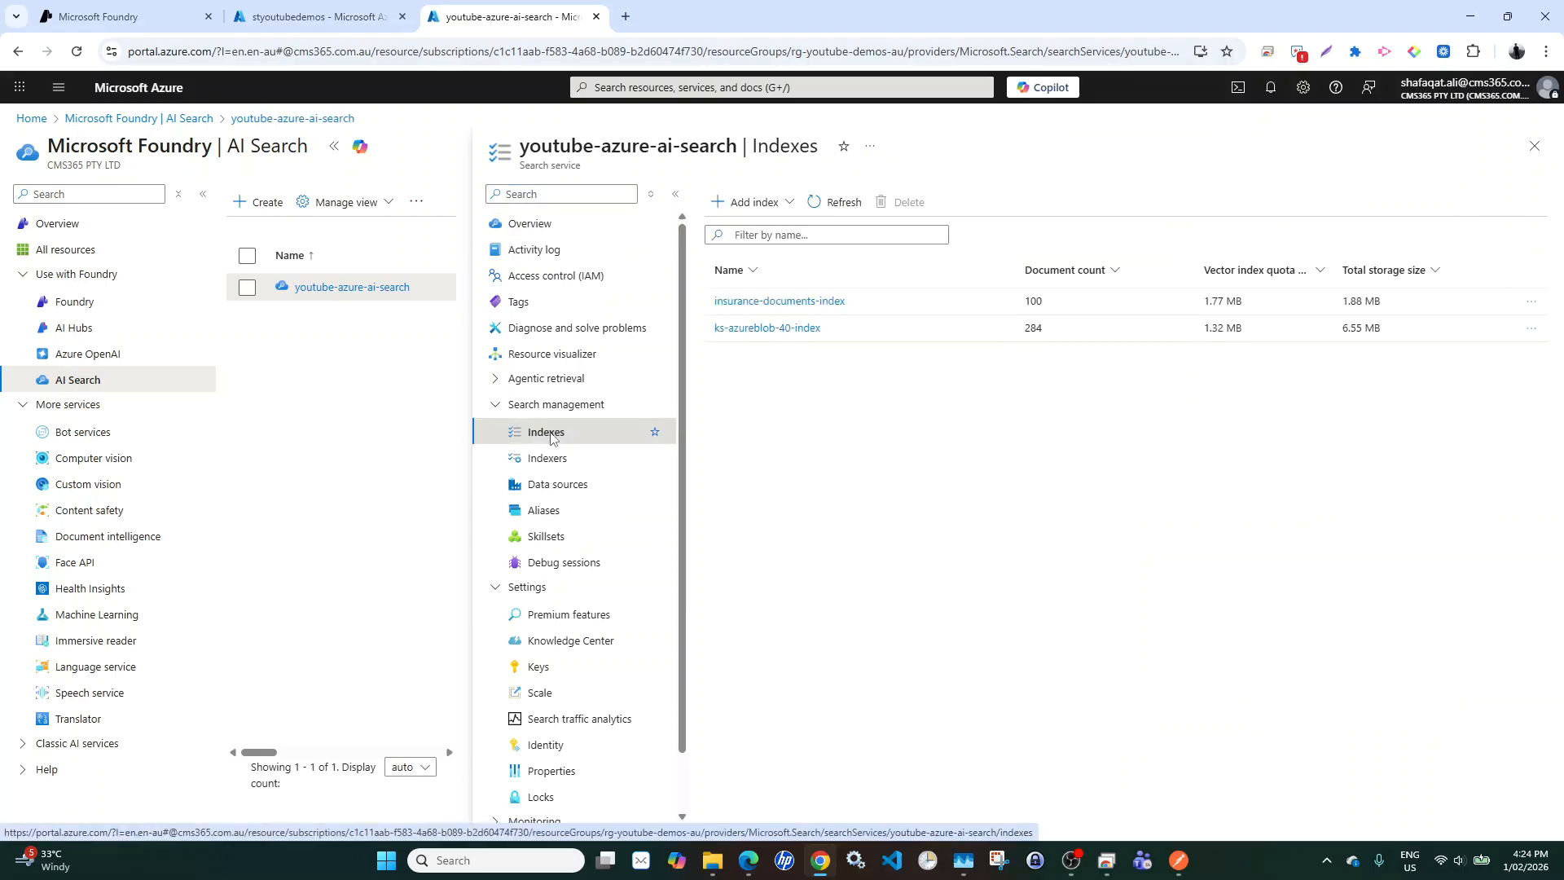
left_click_drag(875, 303, 717, 318)
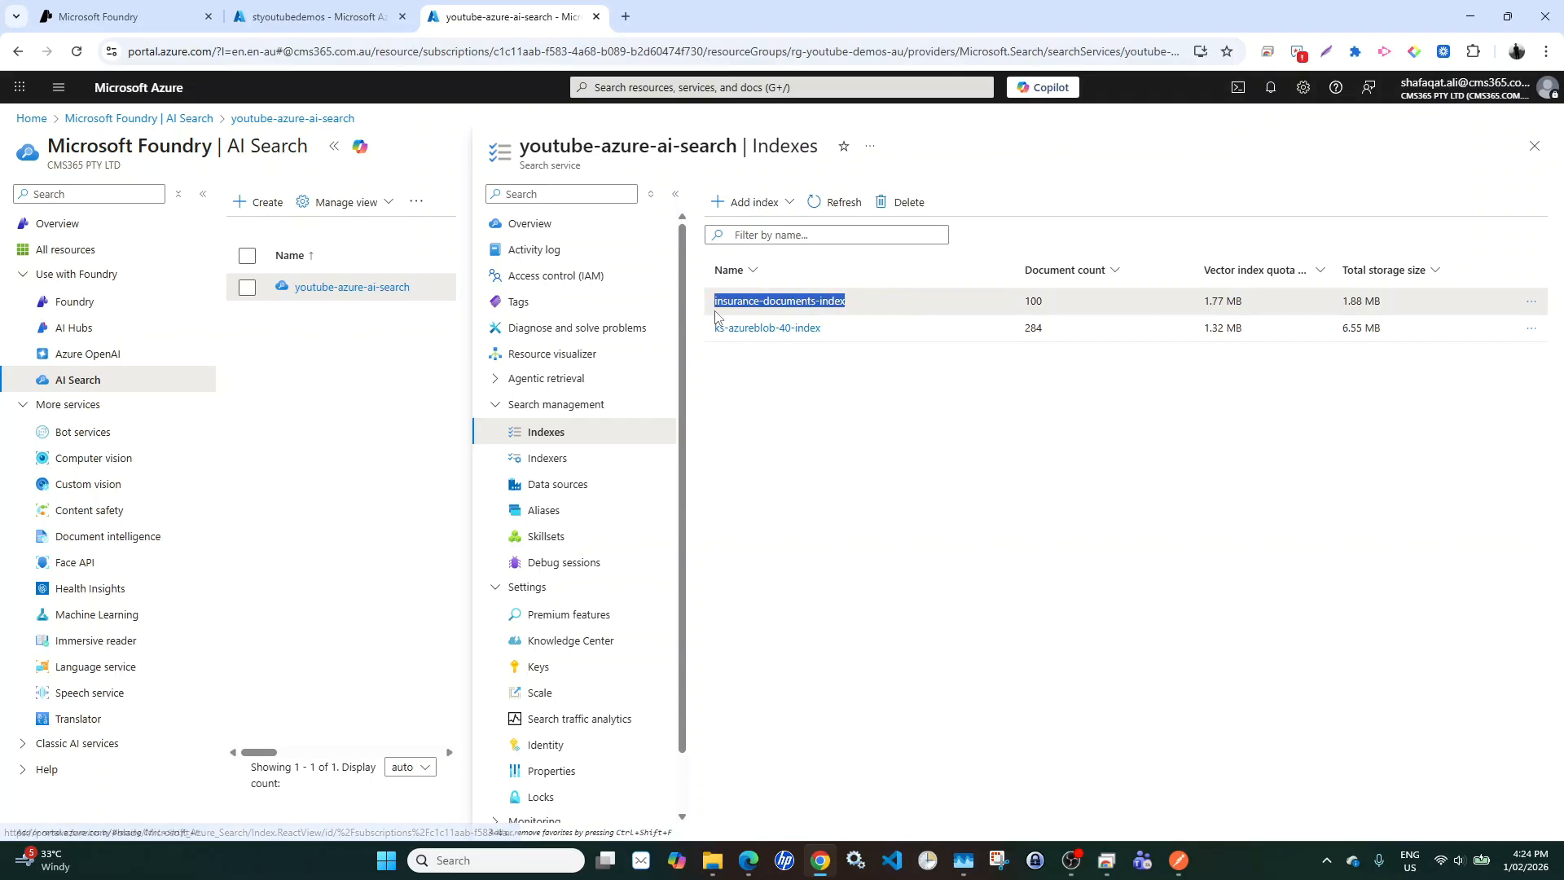
left_click(787, 427)
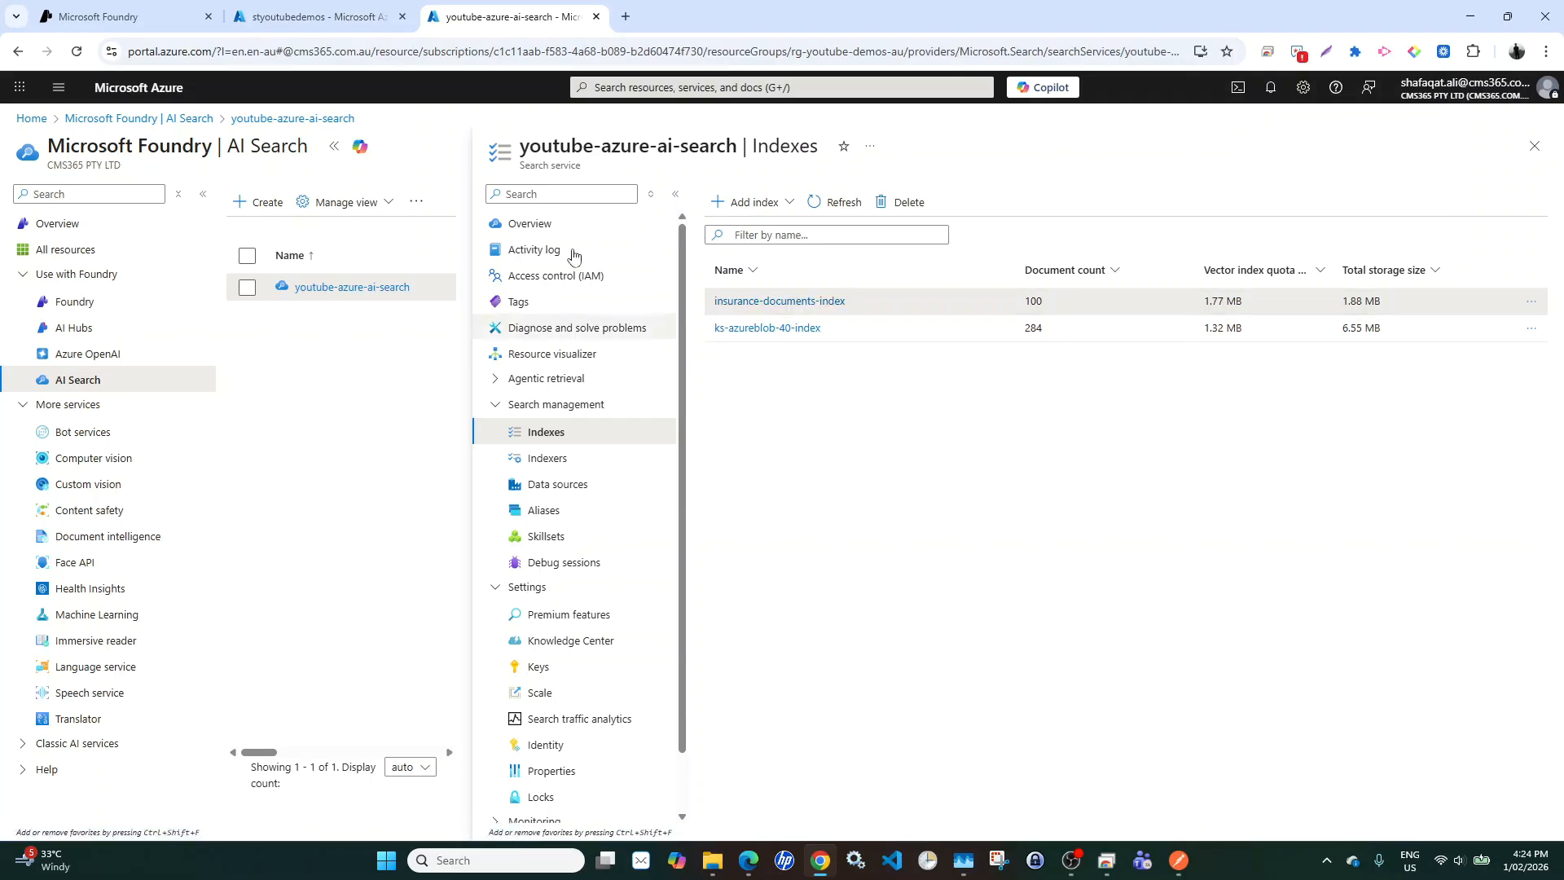
left_click(348, 12)
left_click(126, 16)
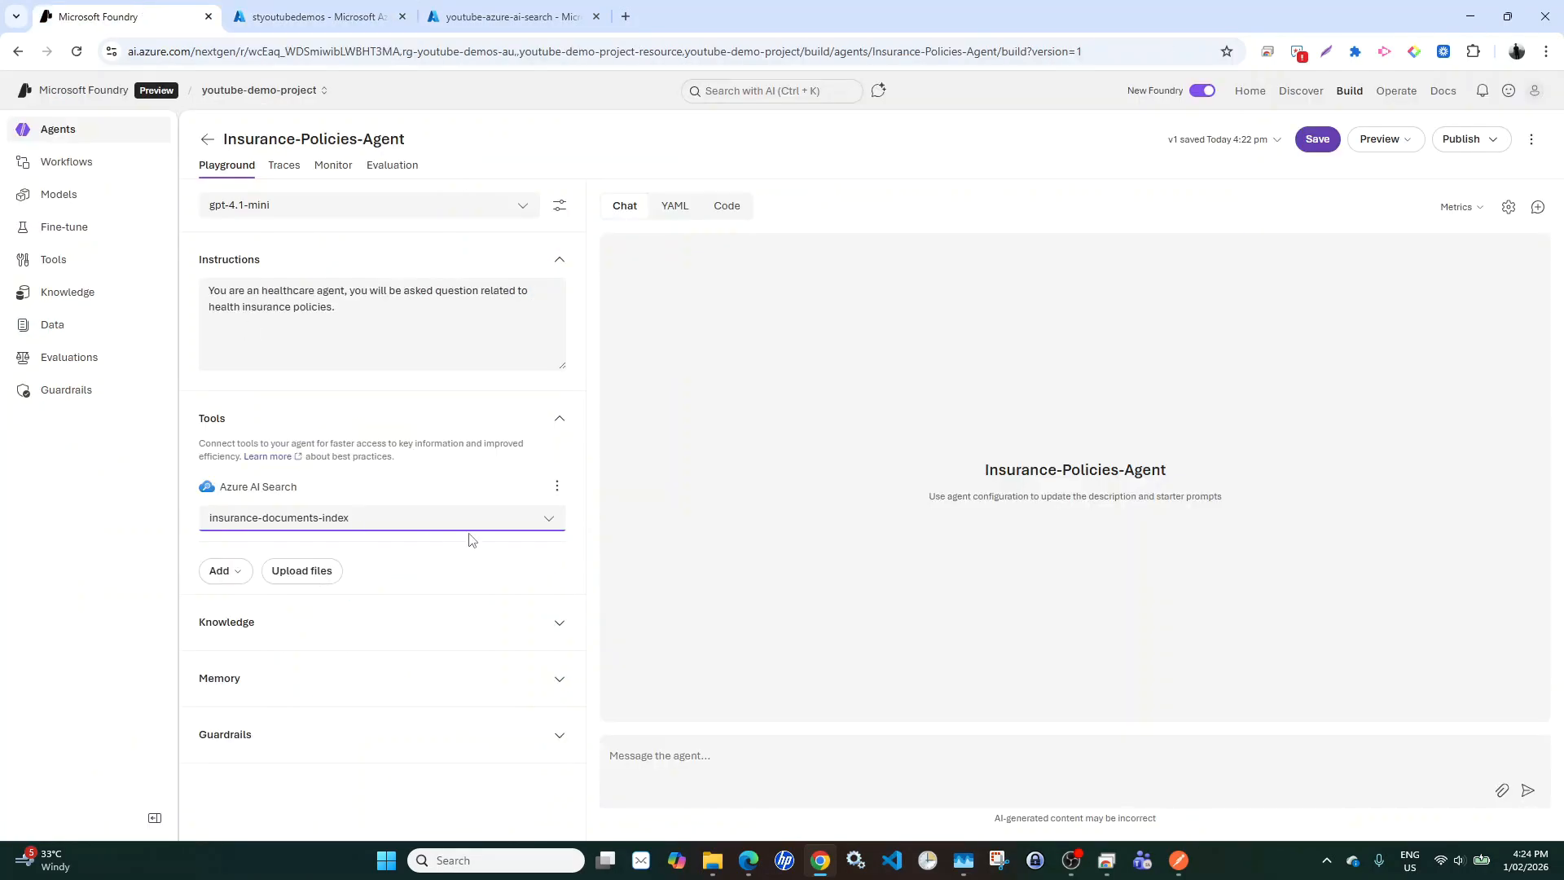
left_click(551, 522)
left_click(553, 523)
left_click(783, 789)
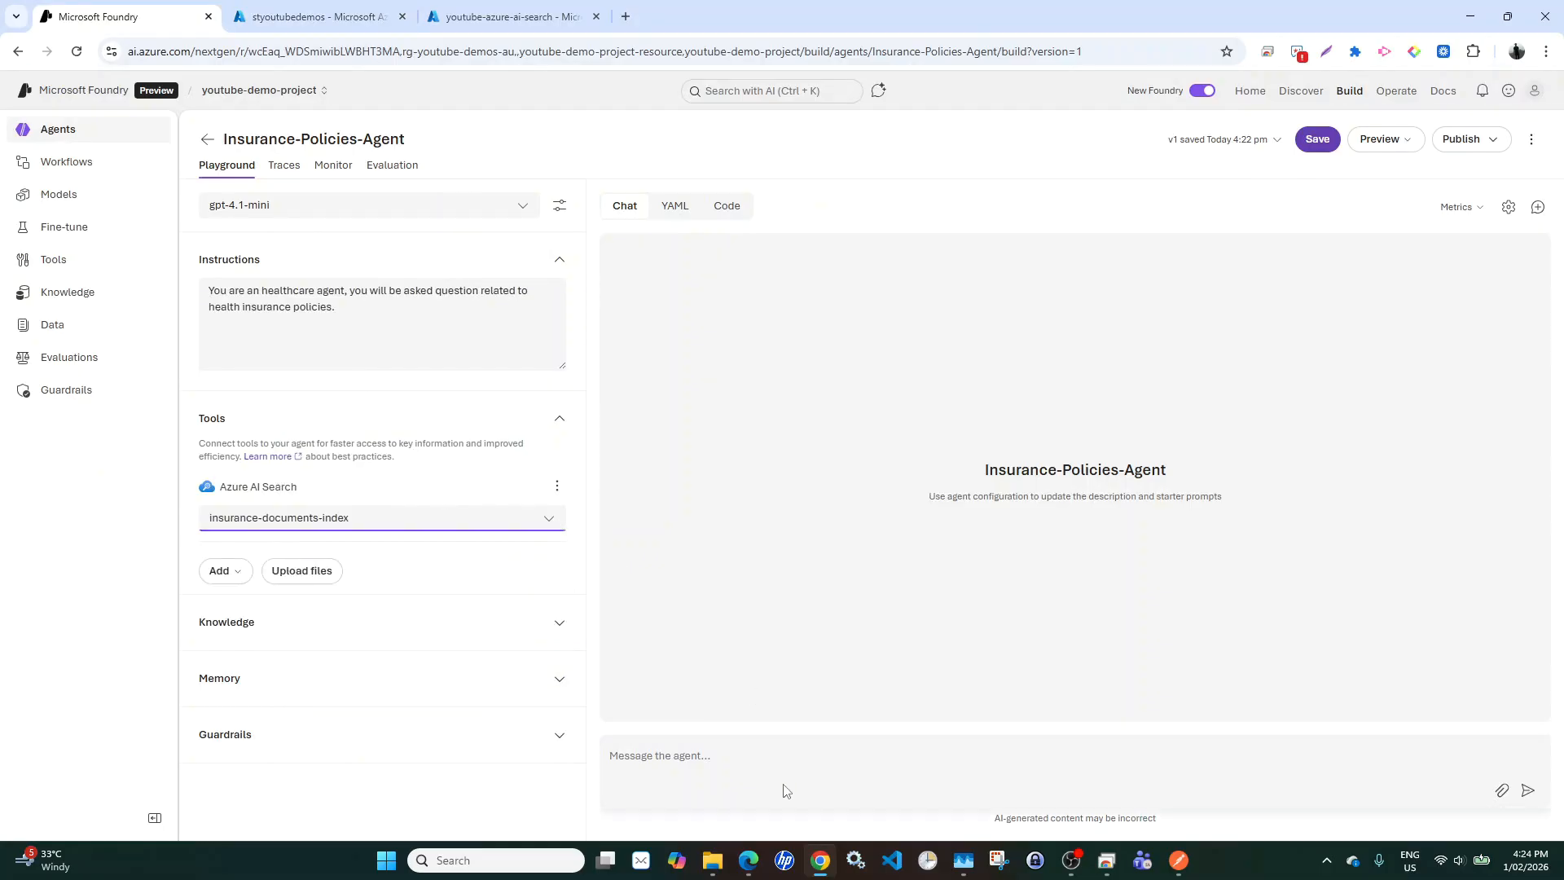
- Switch to the Azure portal, open insurance-documents-index and retrieve its documents with an empty search
left_click(501, 17)
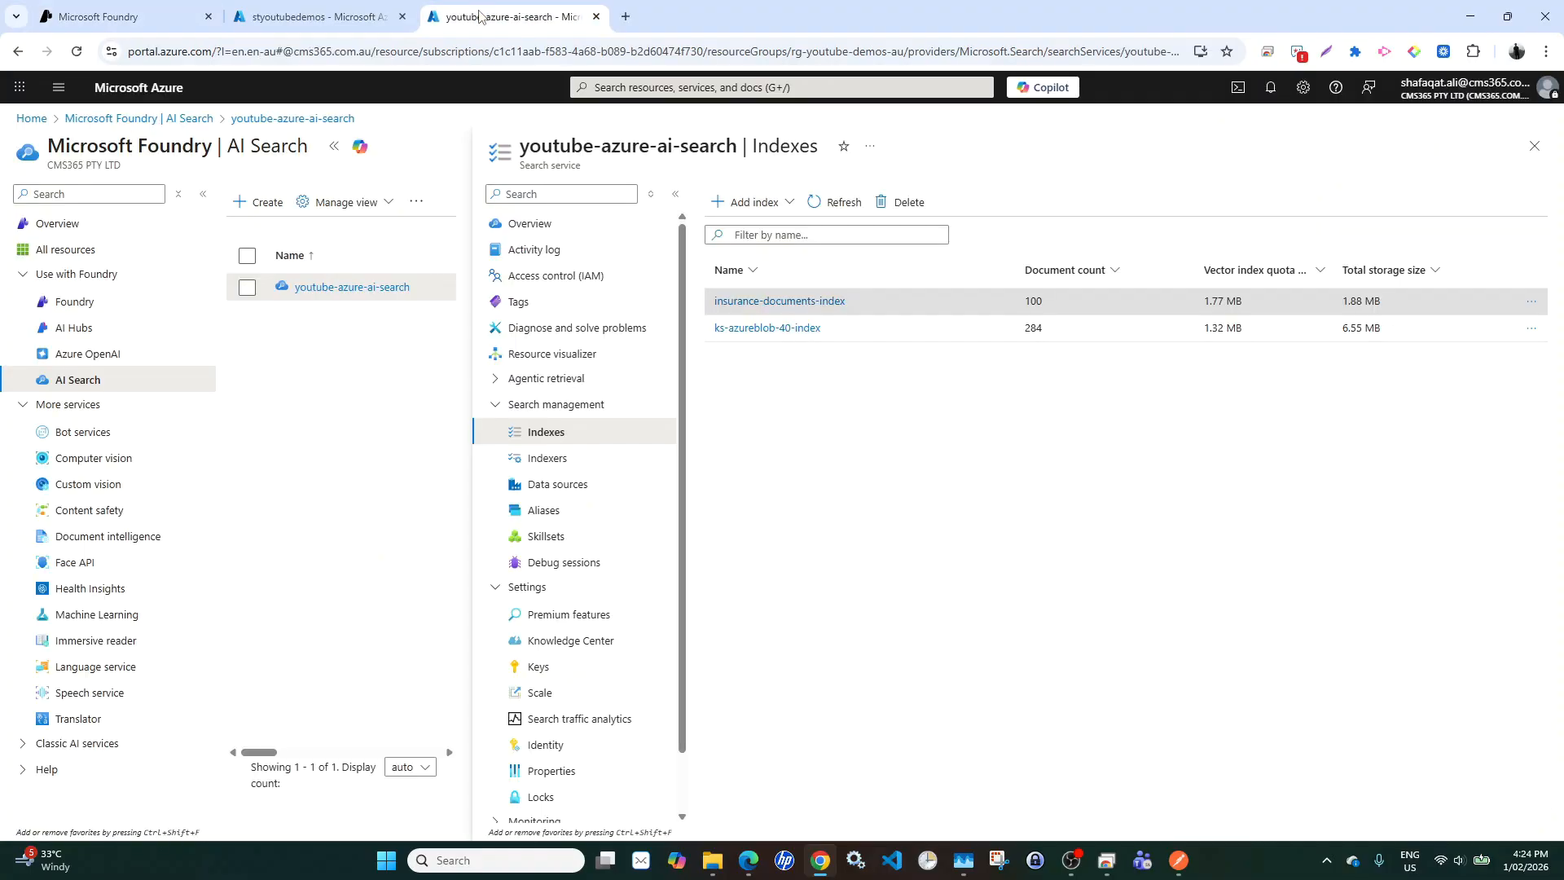
left_click(796, 311)
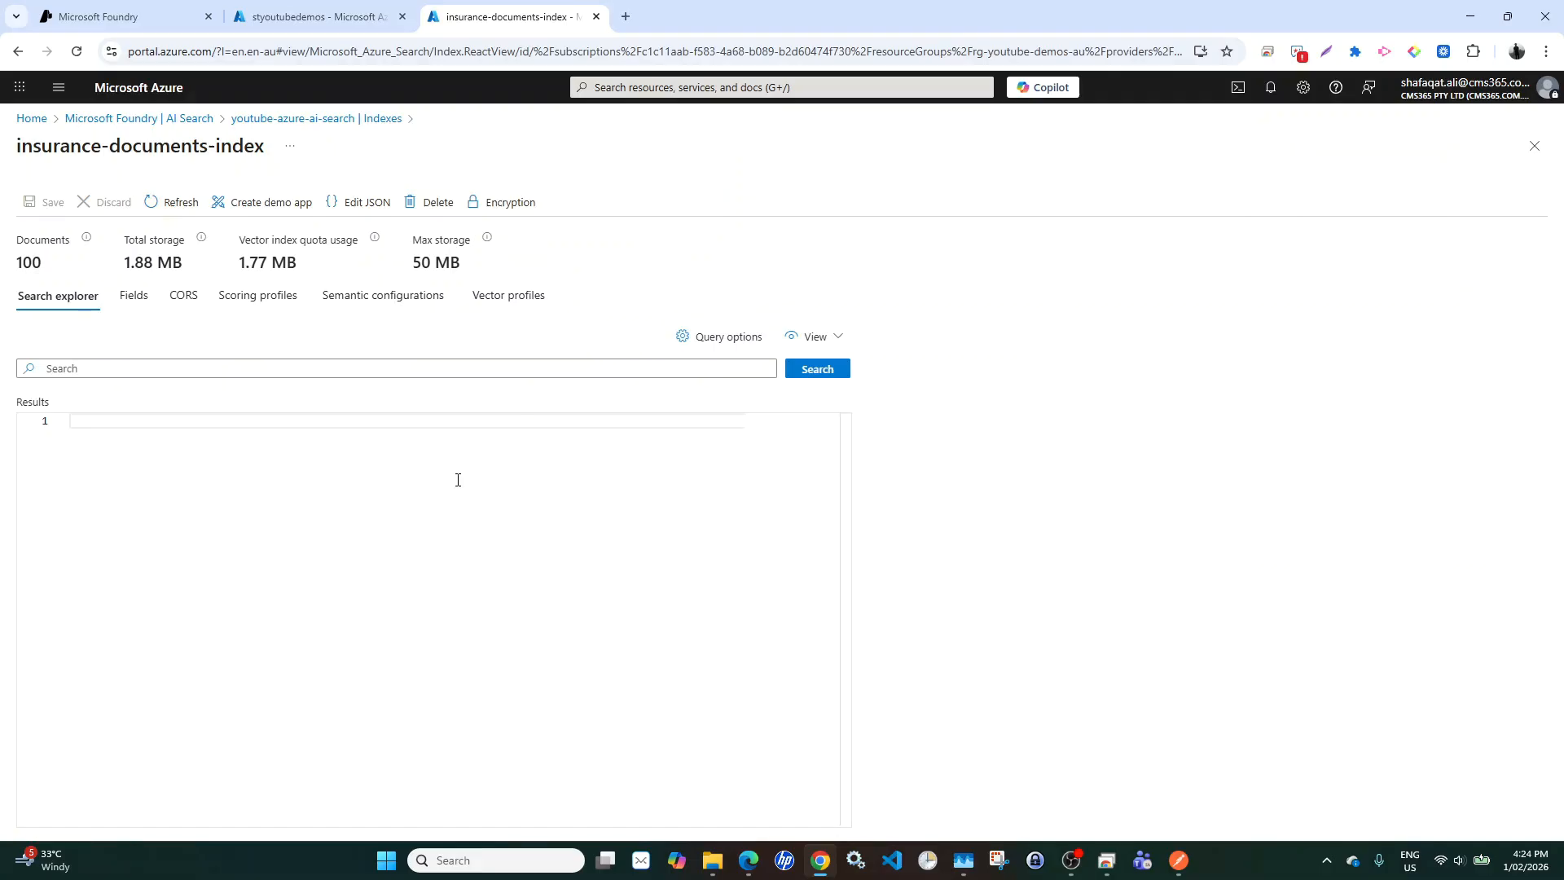
left_click(819, 369)
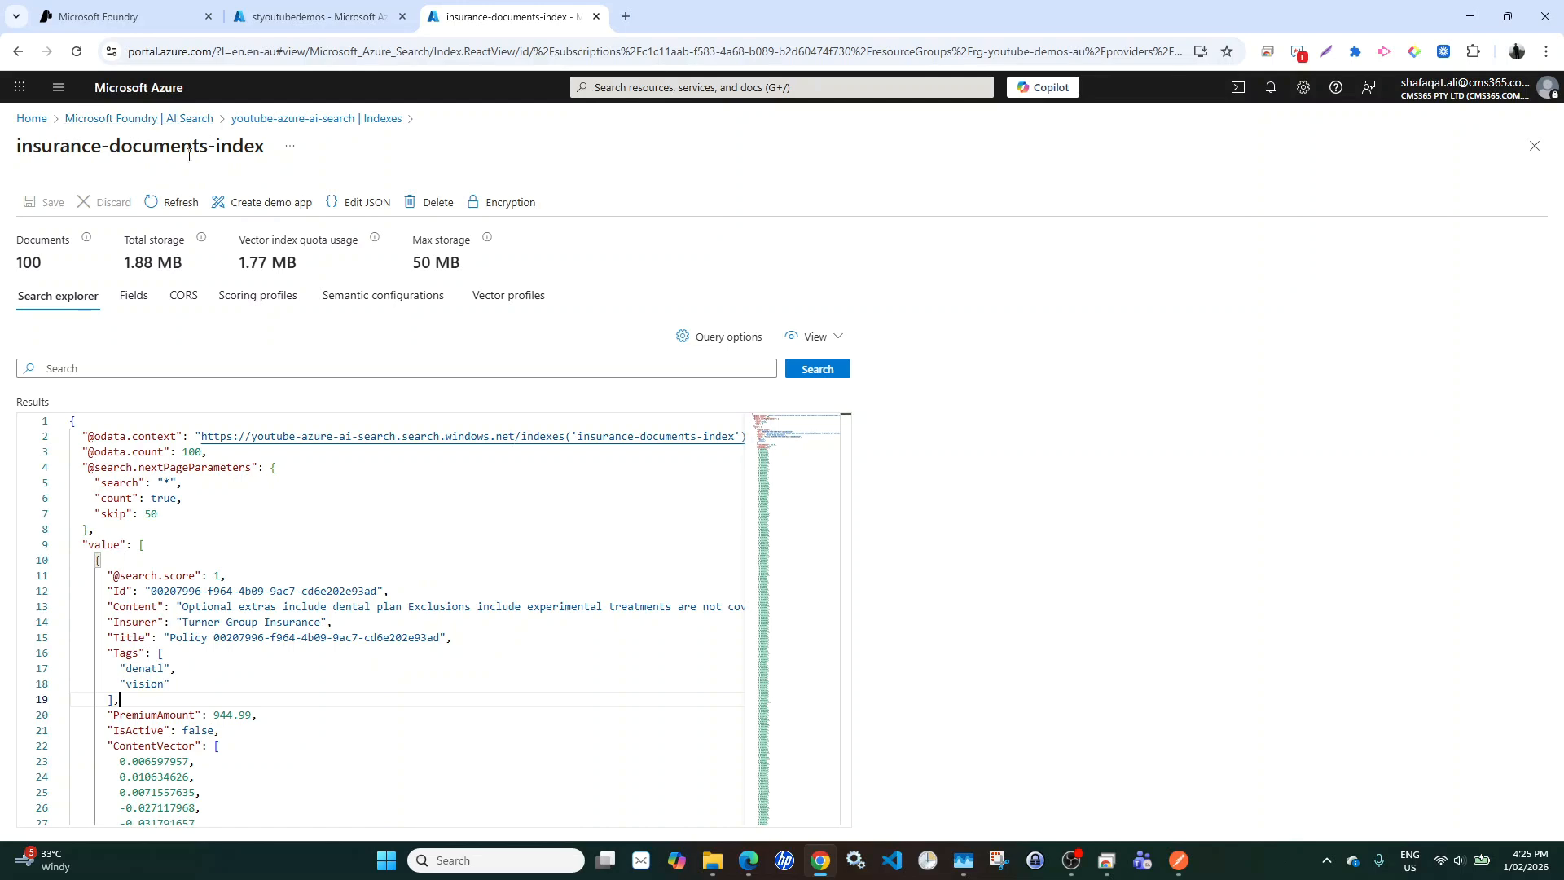
- Examine the fields of the first document in the search results, including Id, Content, Insurer, Title, Tags and PremiumAmount
scroll(289, 573, "down", 2)
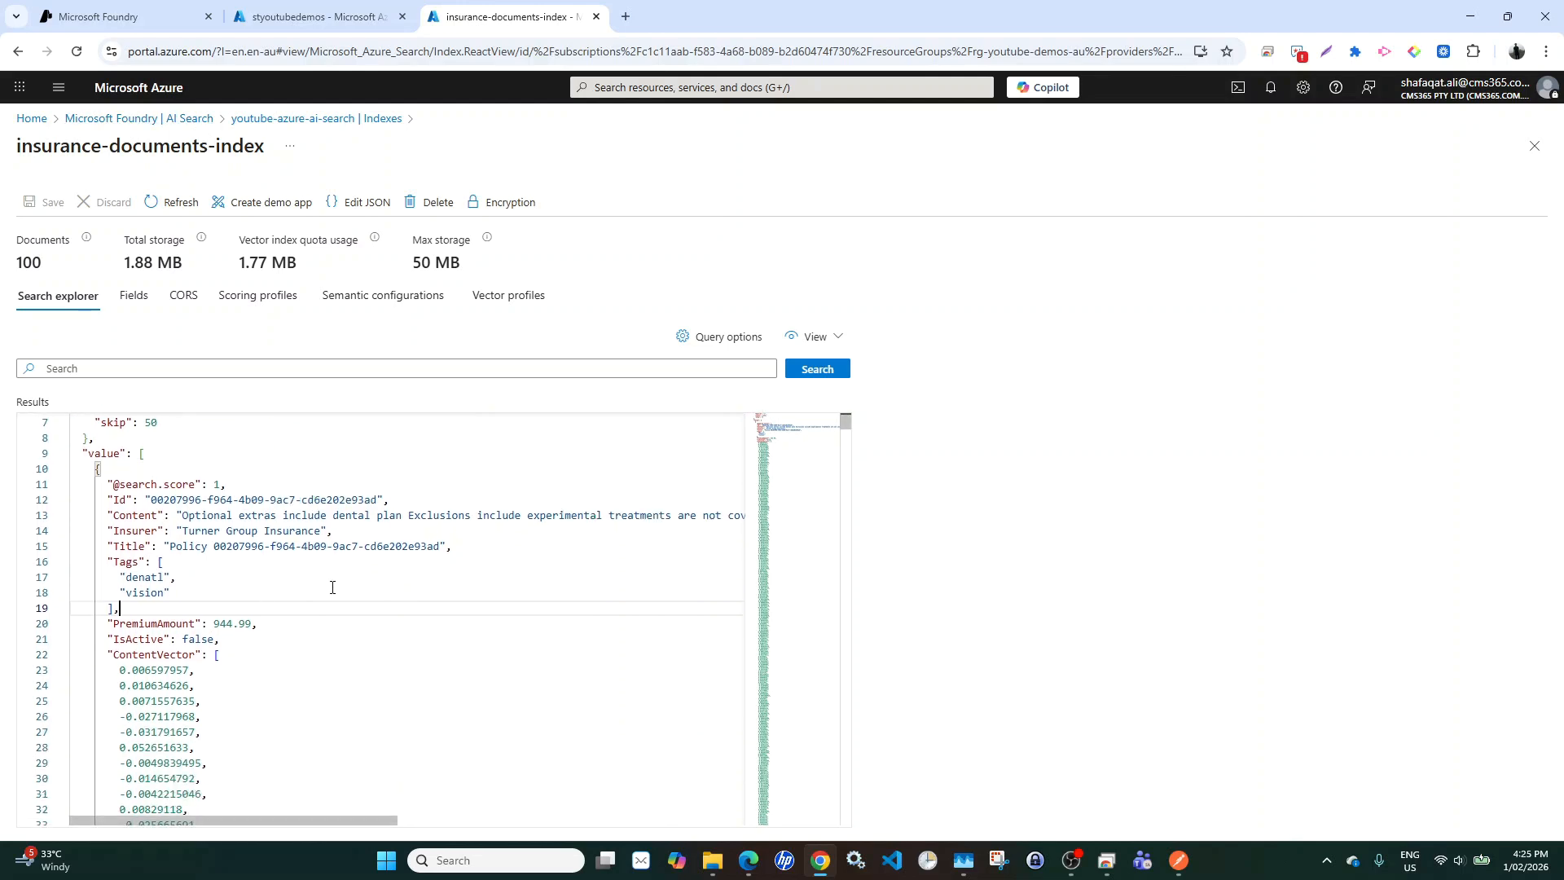
scroll(333, 587, "down", 2)
scroll(333, 588, "up", 2)
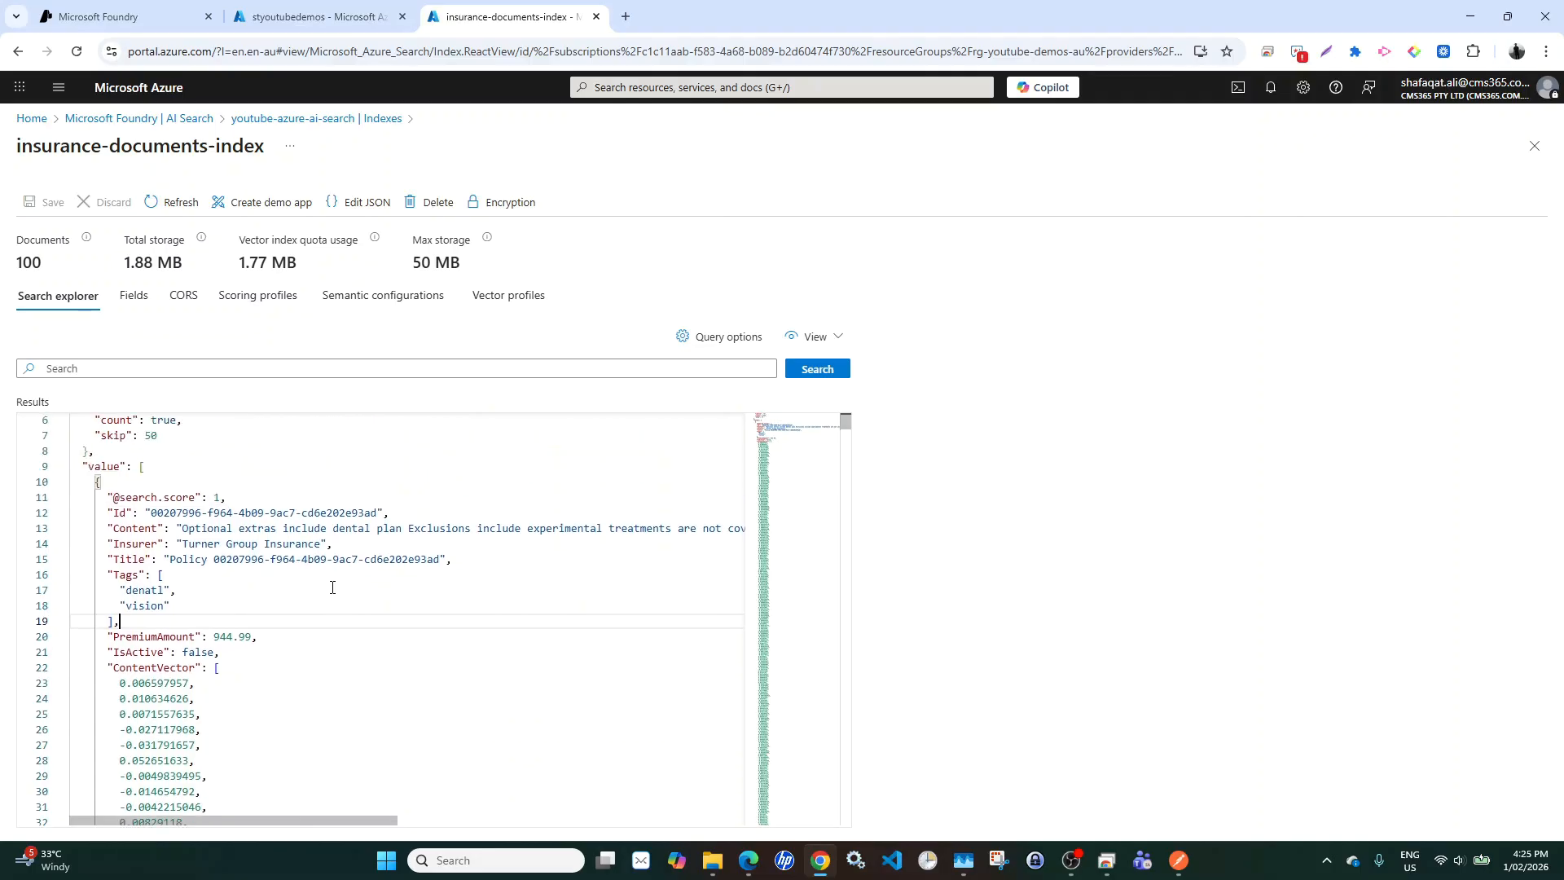
double_click(202, 529)
left_click(107, 513)
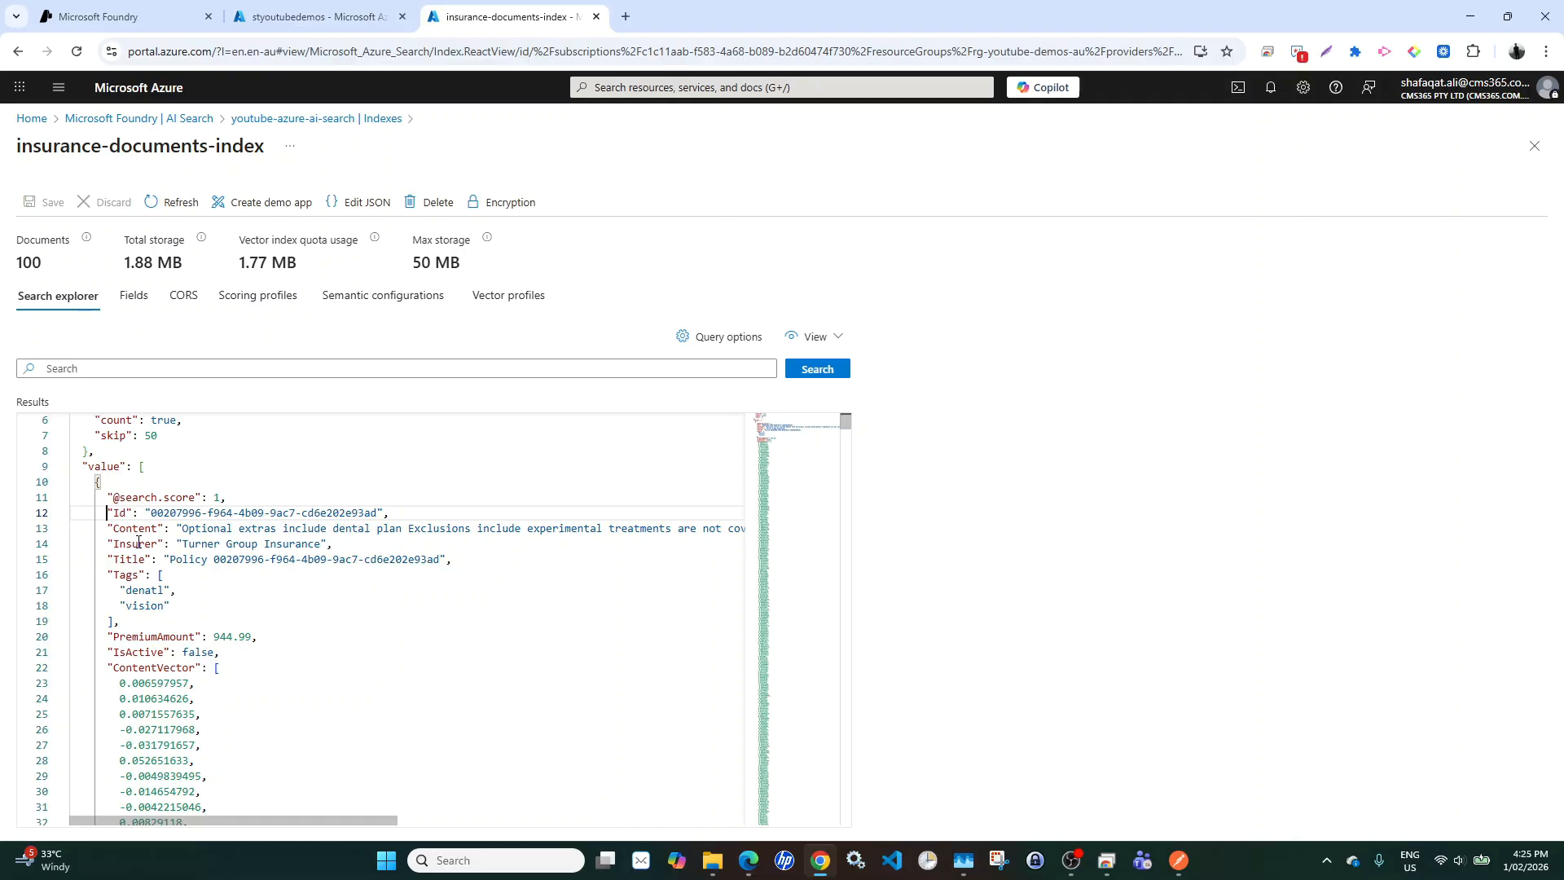
double_click(143, 637)
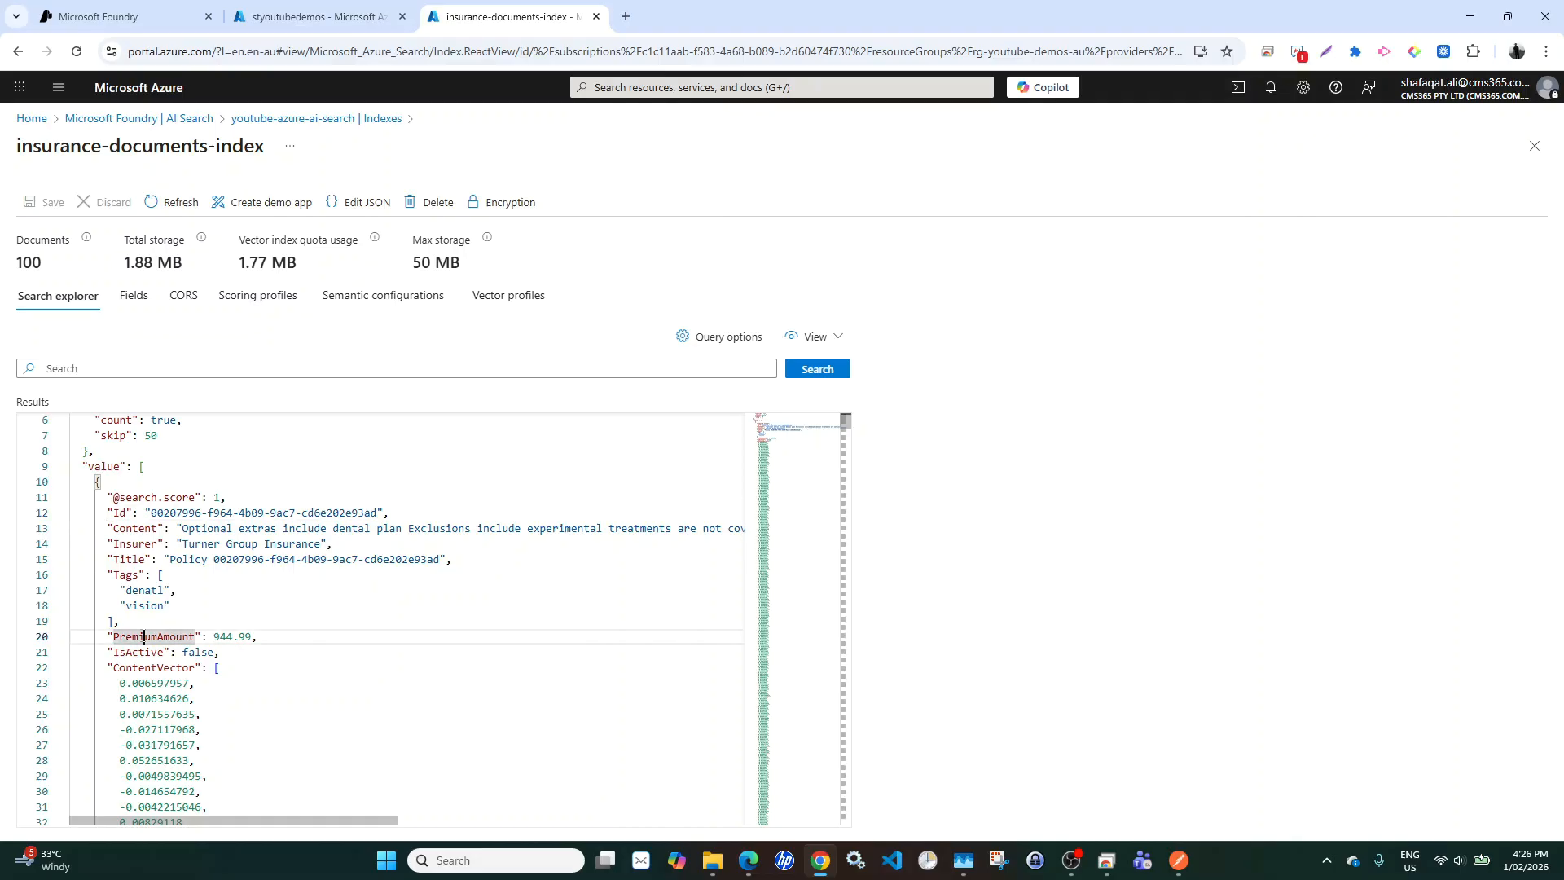
double_click(182, 528)
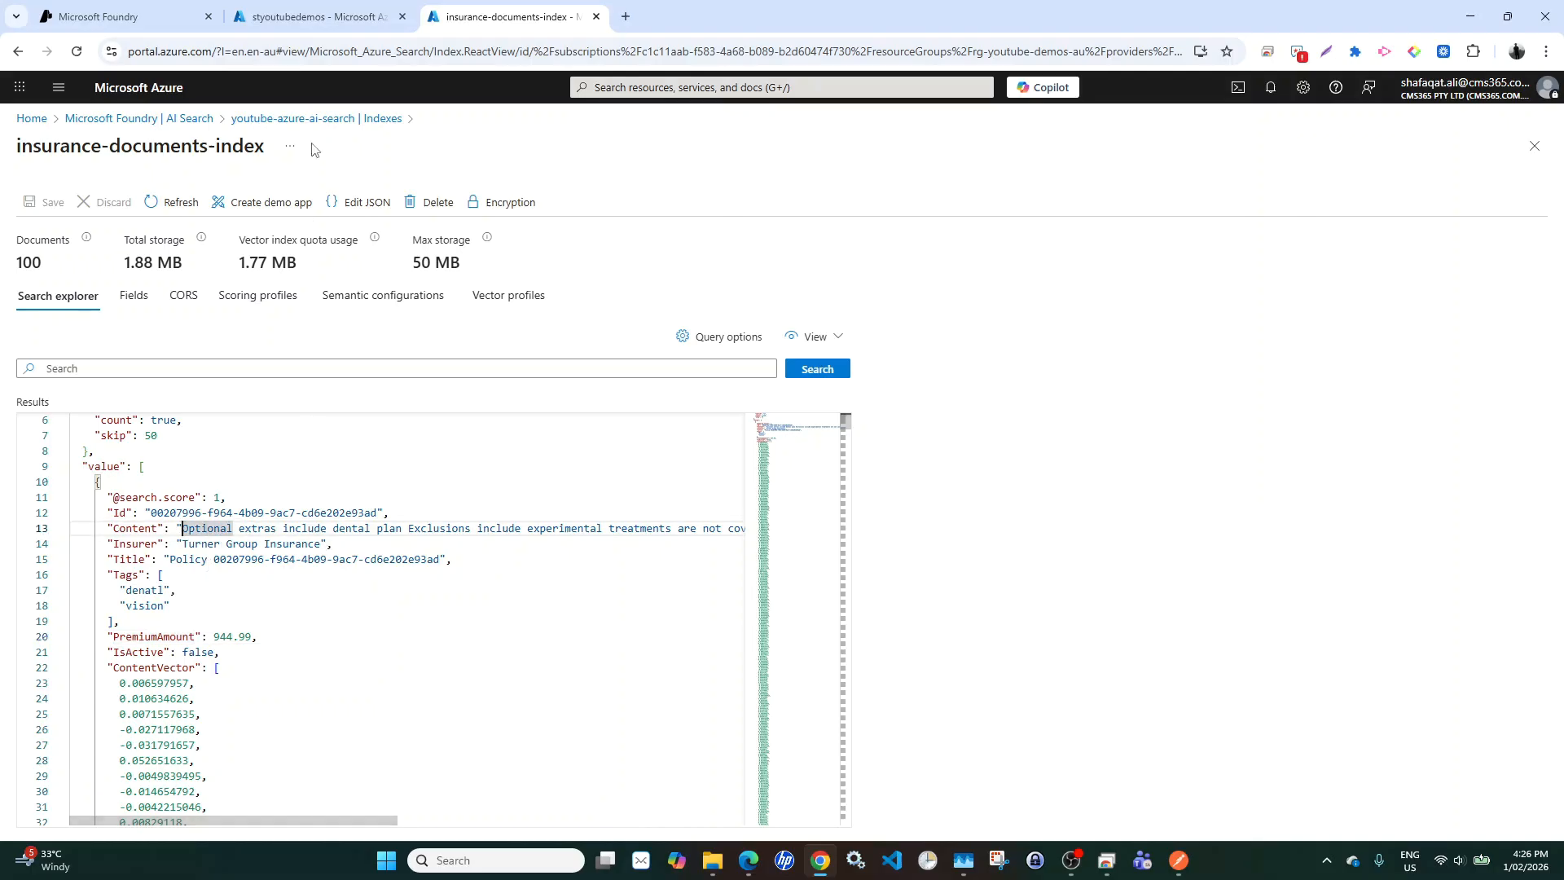
- Return to Insurance-Policies-Agent in Microsoft Foundry and save the agent
left_click(129, 11)
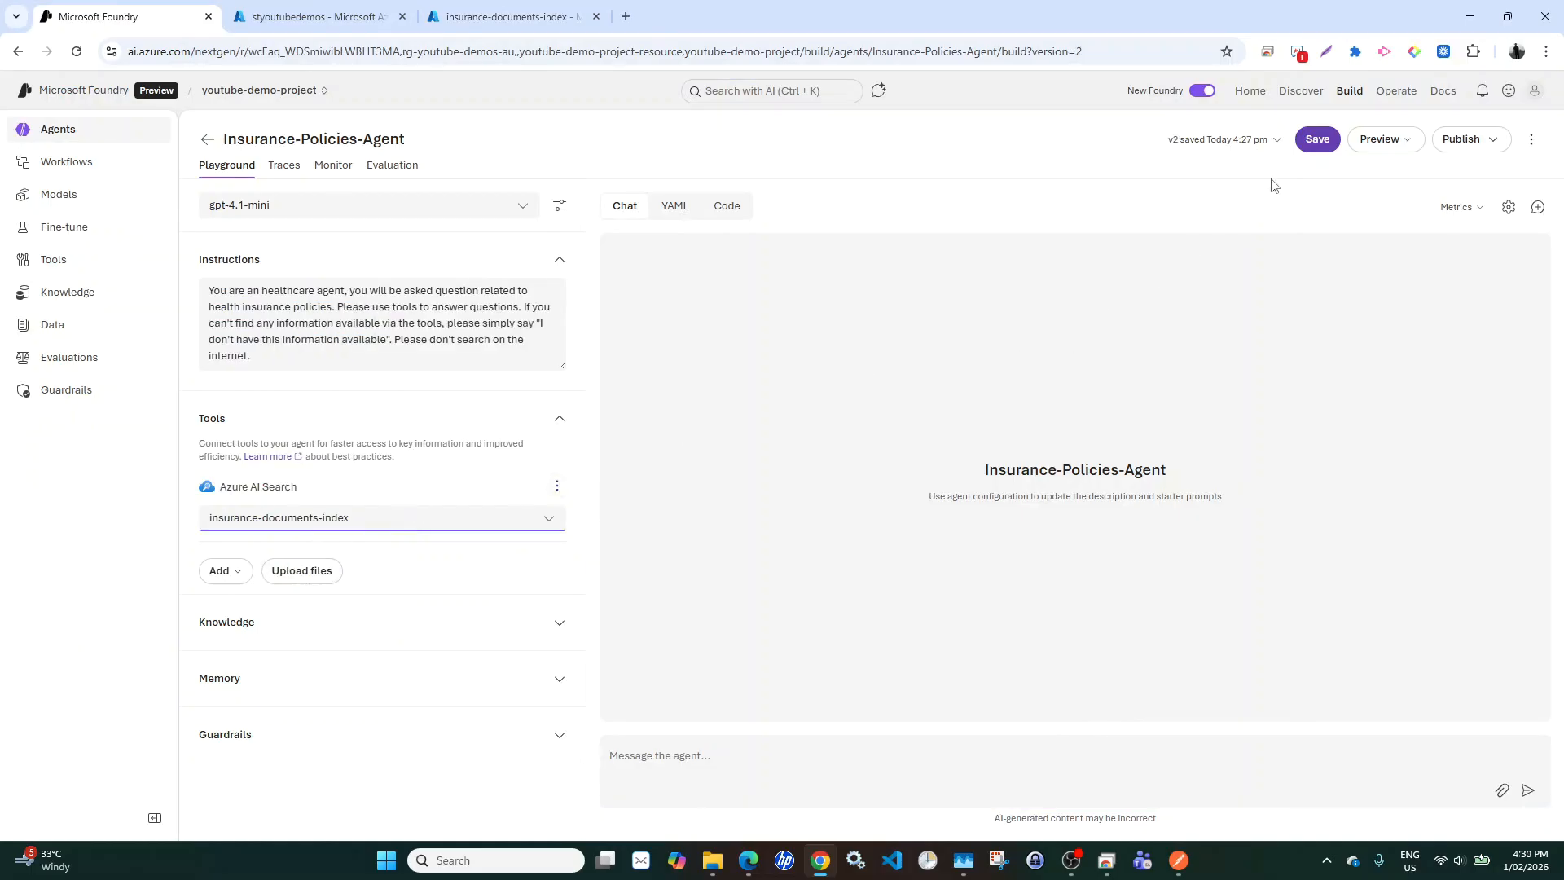
left_click(1317, 139)
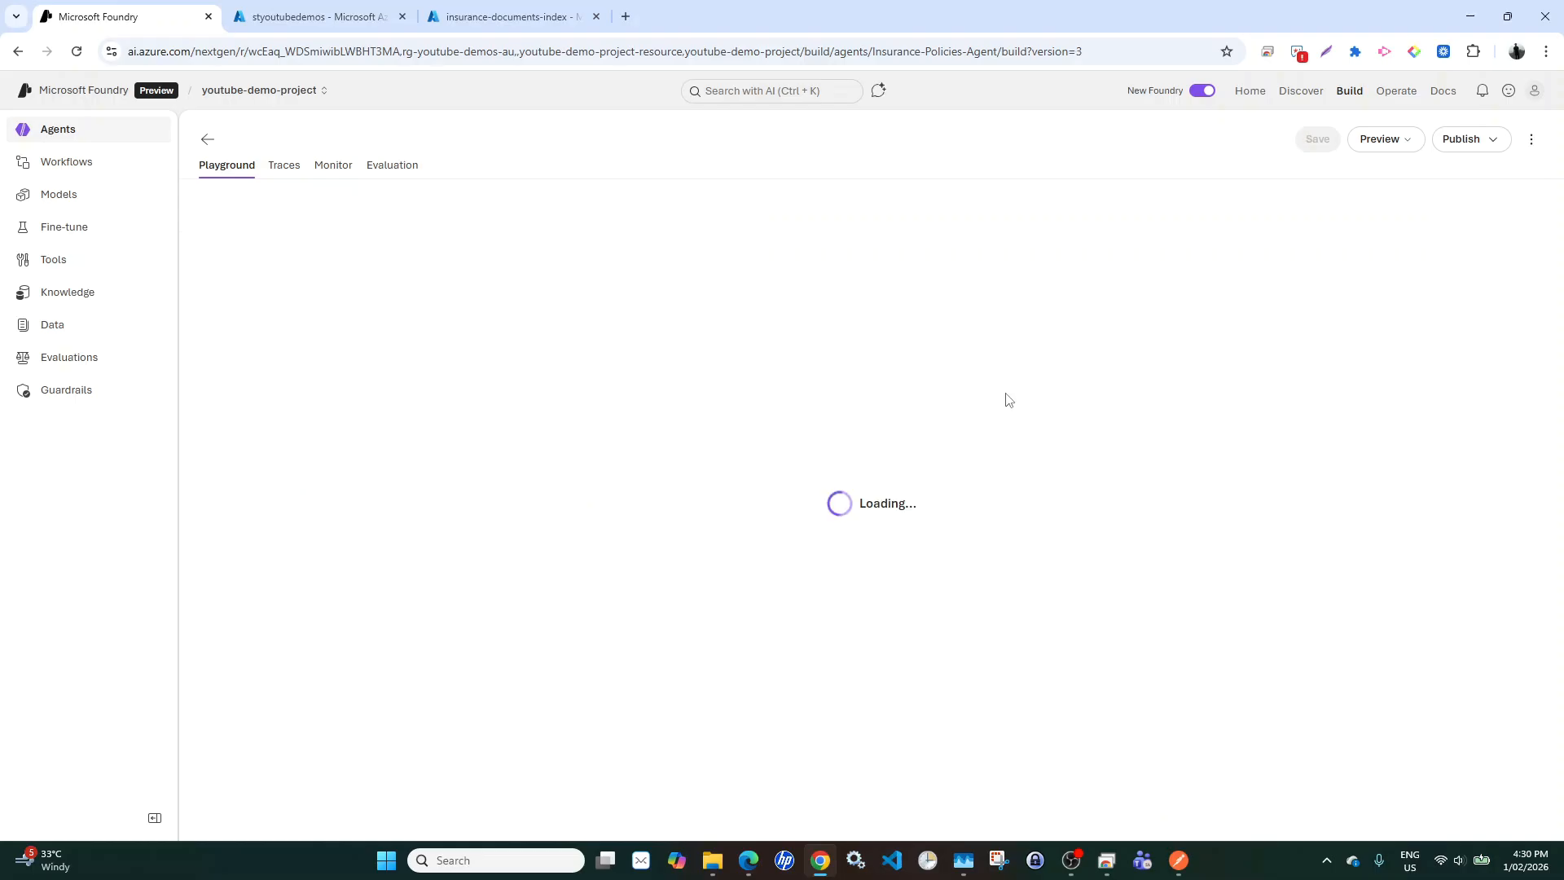
- Ask the agent "Please give me a list of dental treatment related insurance policies."
left_click(881, 748)
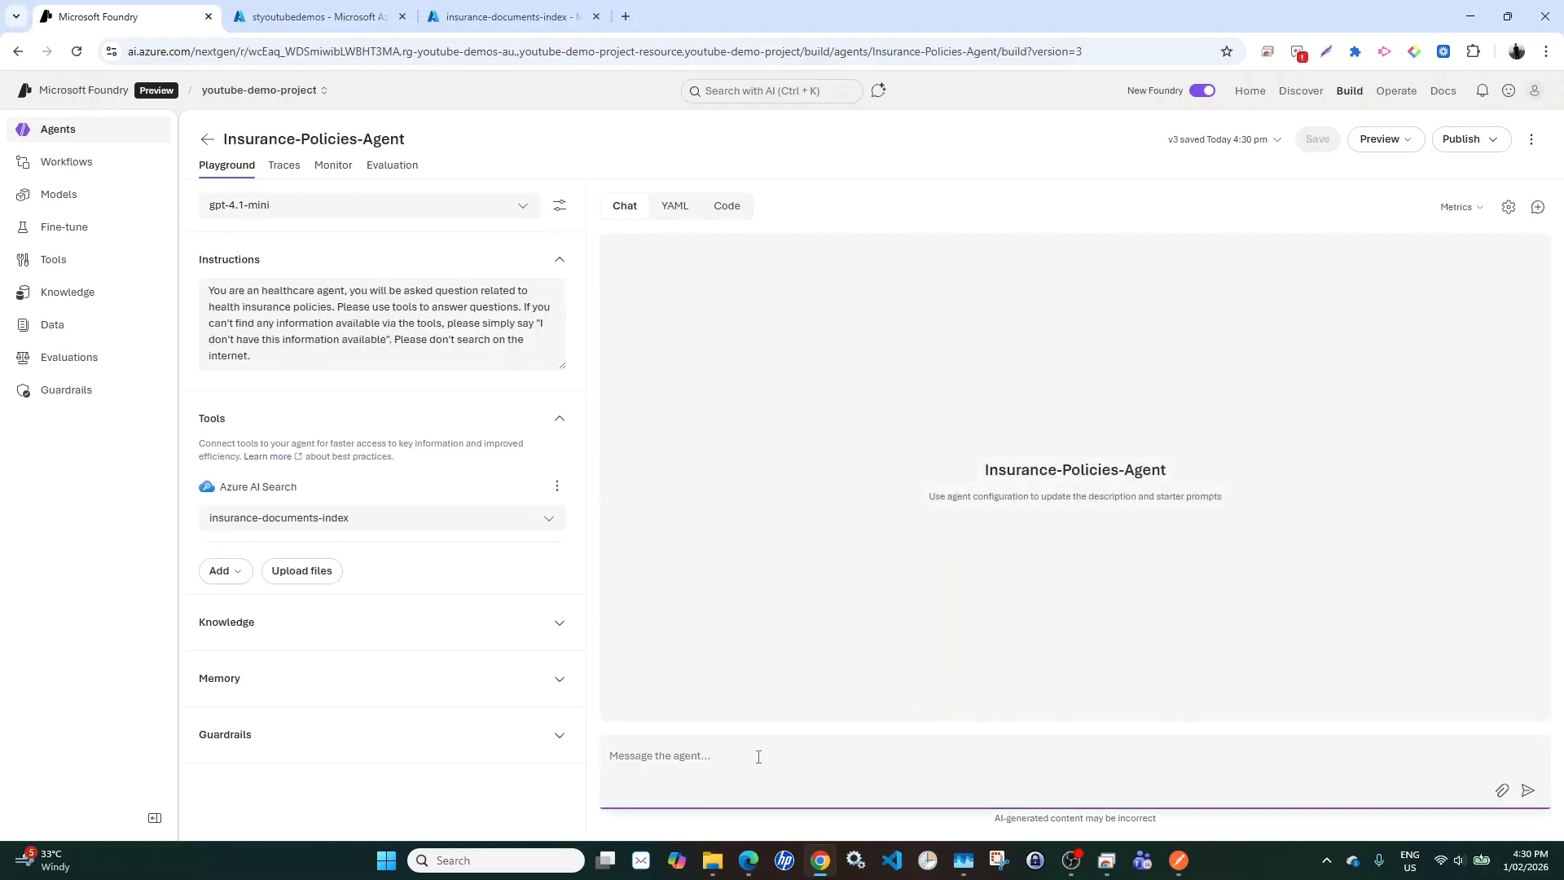
type("Please give me a list of dental treatmment")
key("BackSpace")
key("BackSpace")
key("BackSpace")
type("ment related insurance polici")
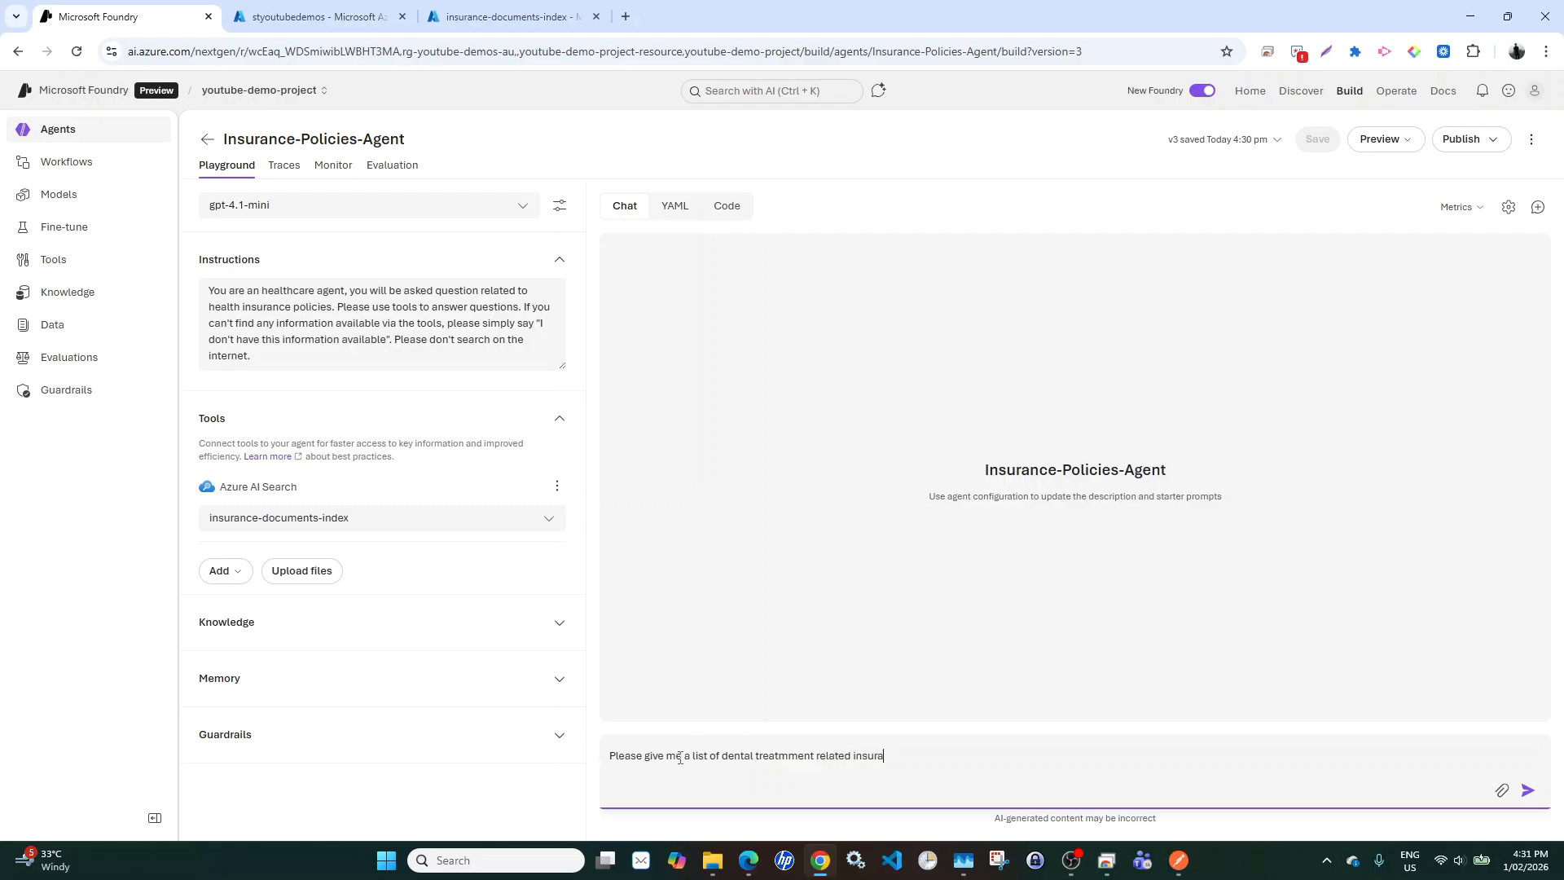
key("Return")
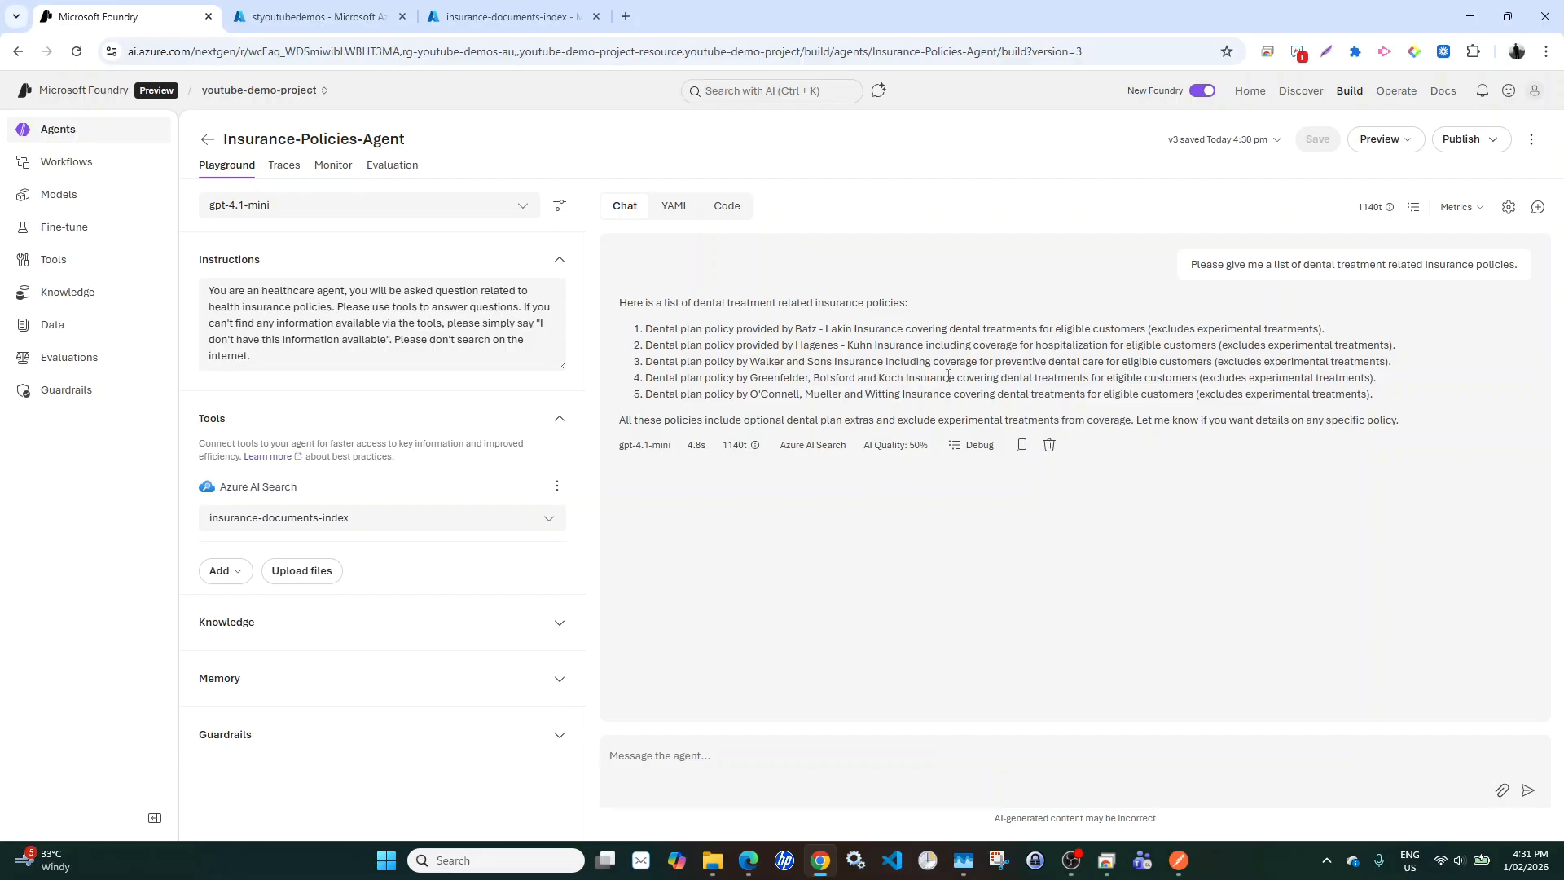
- Examine the reply's debug details for the conversation, response and azure_ai_search call, close them and review the listed policies in the chat
left_click(978, 448)
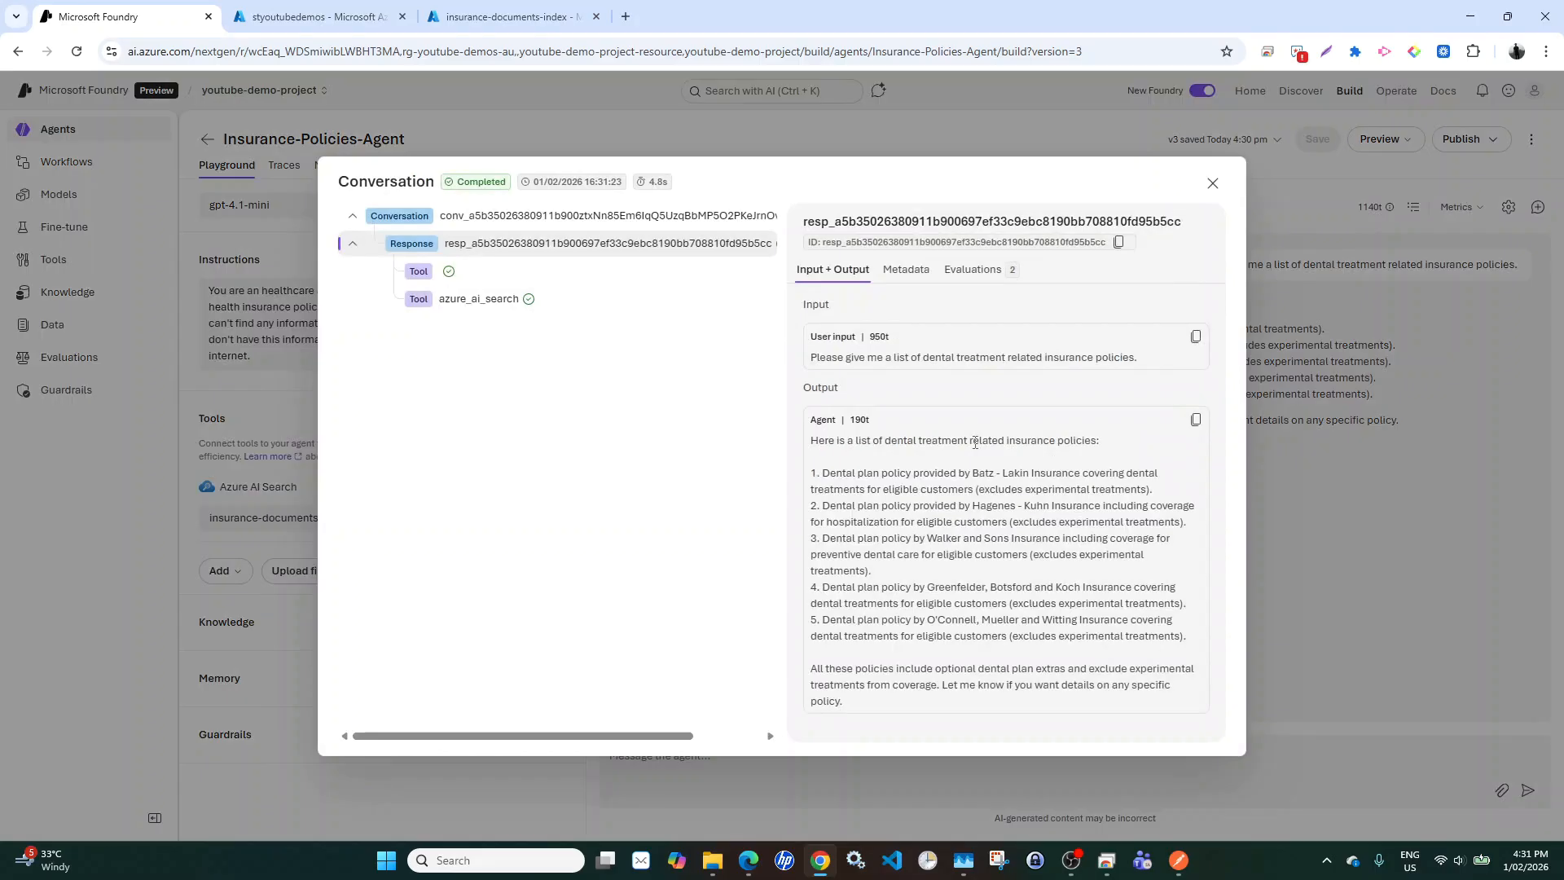
left_click(454, 220)
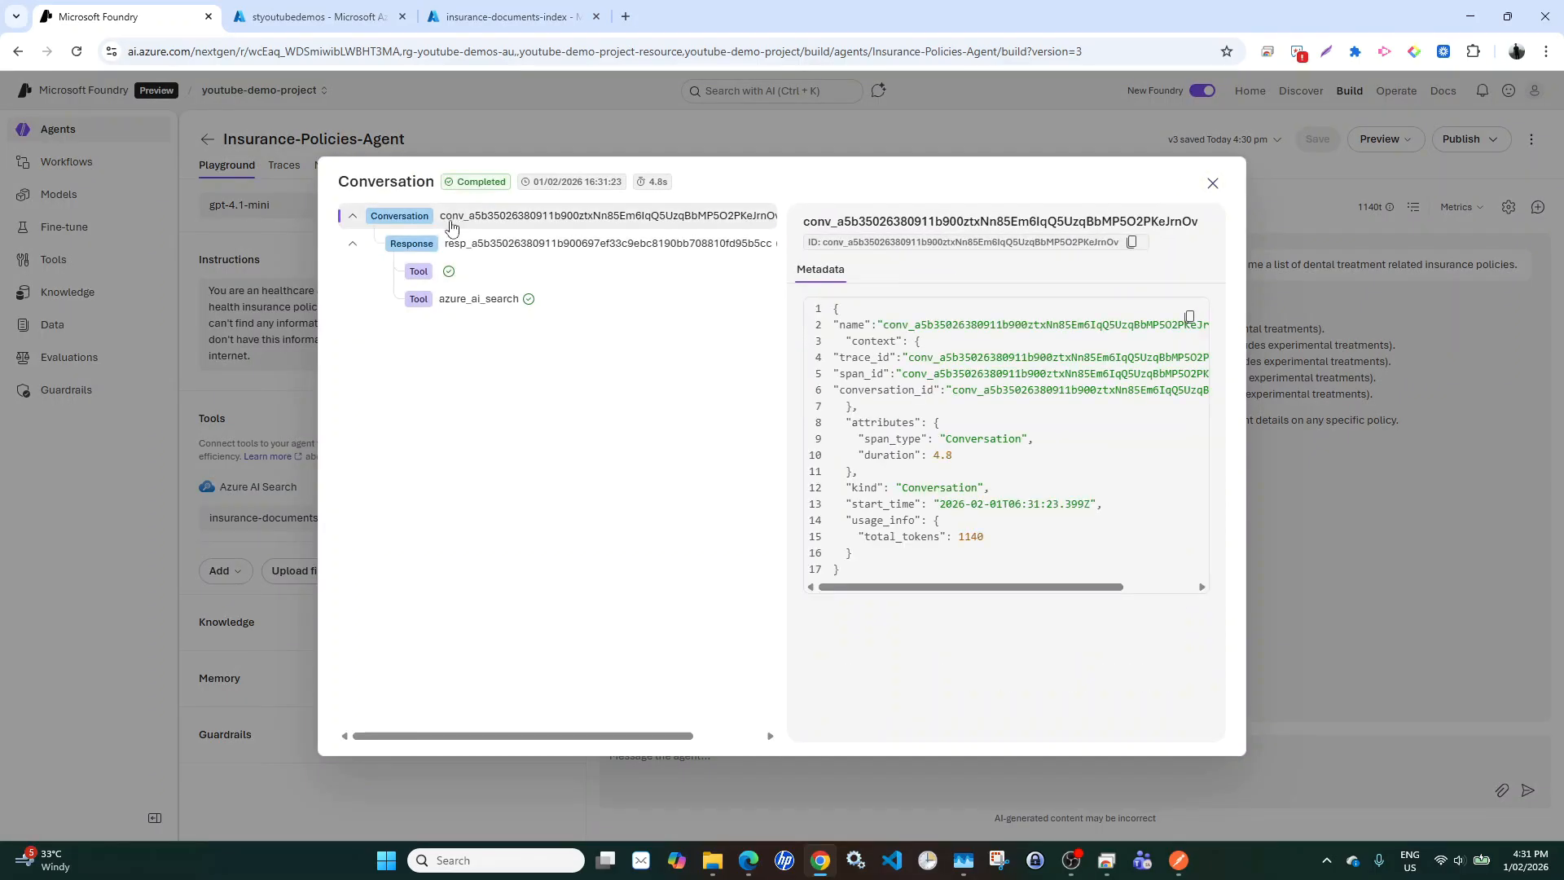
left_click(471, 250)
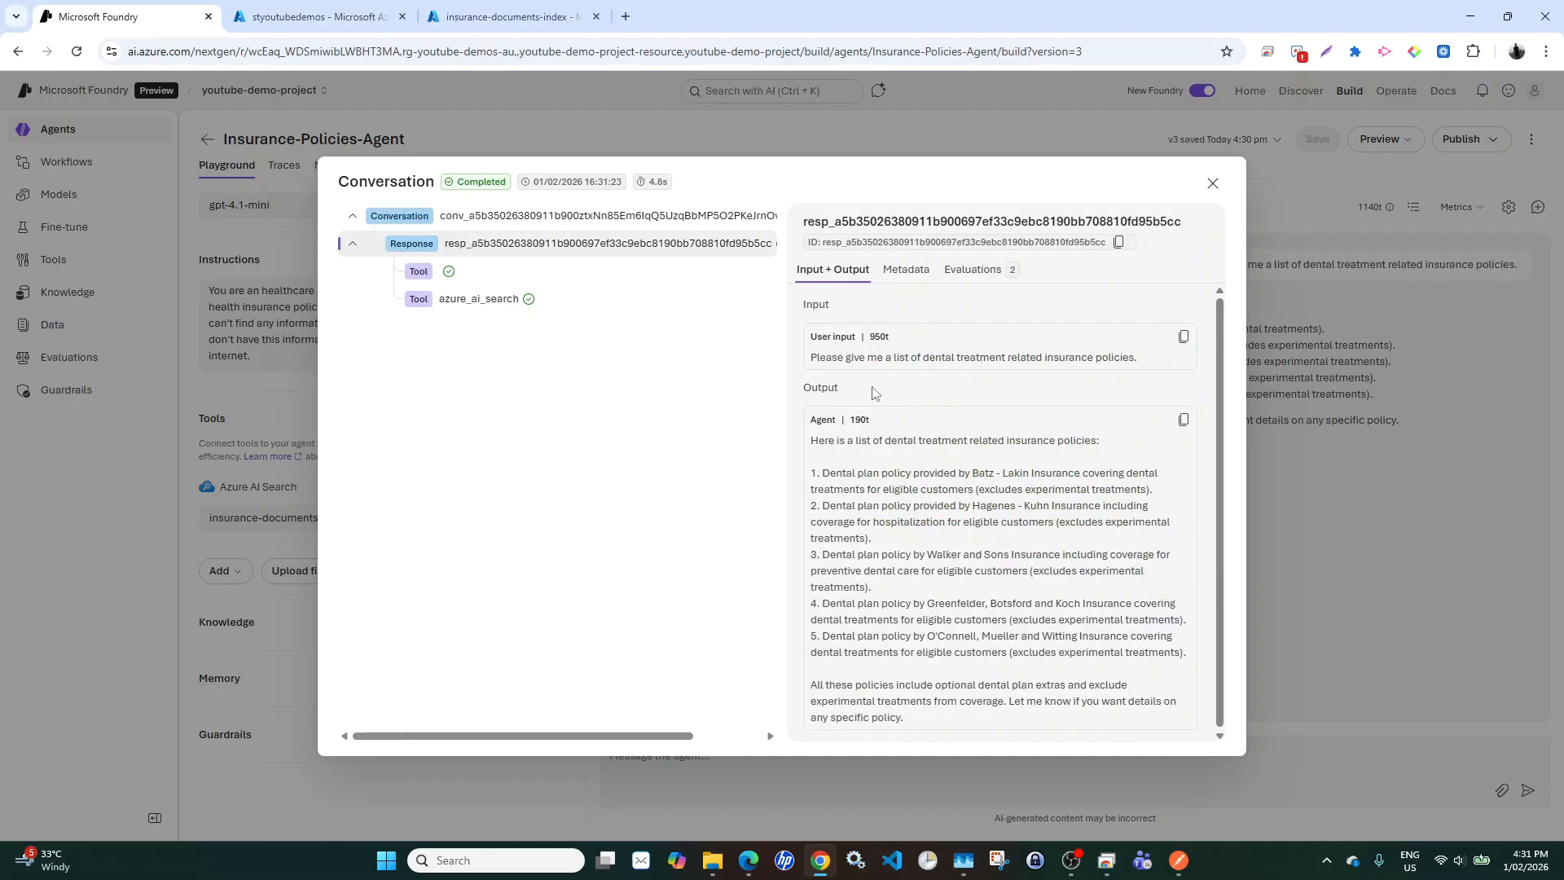
left_click_drag(825, 360, 1088, 357)
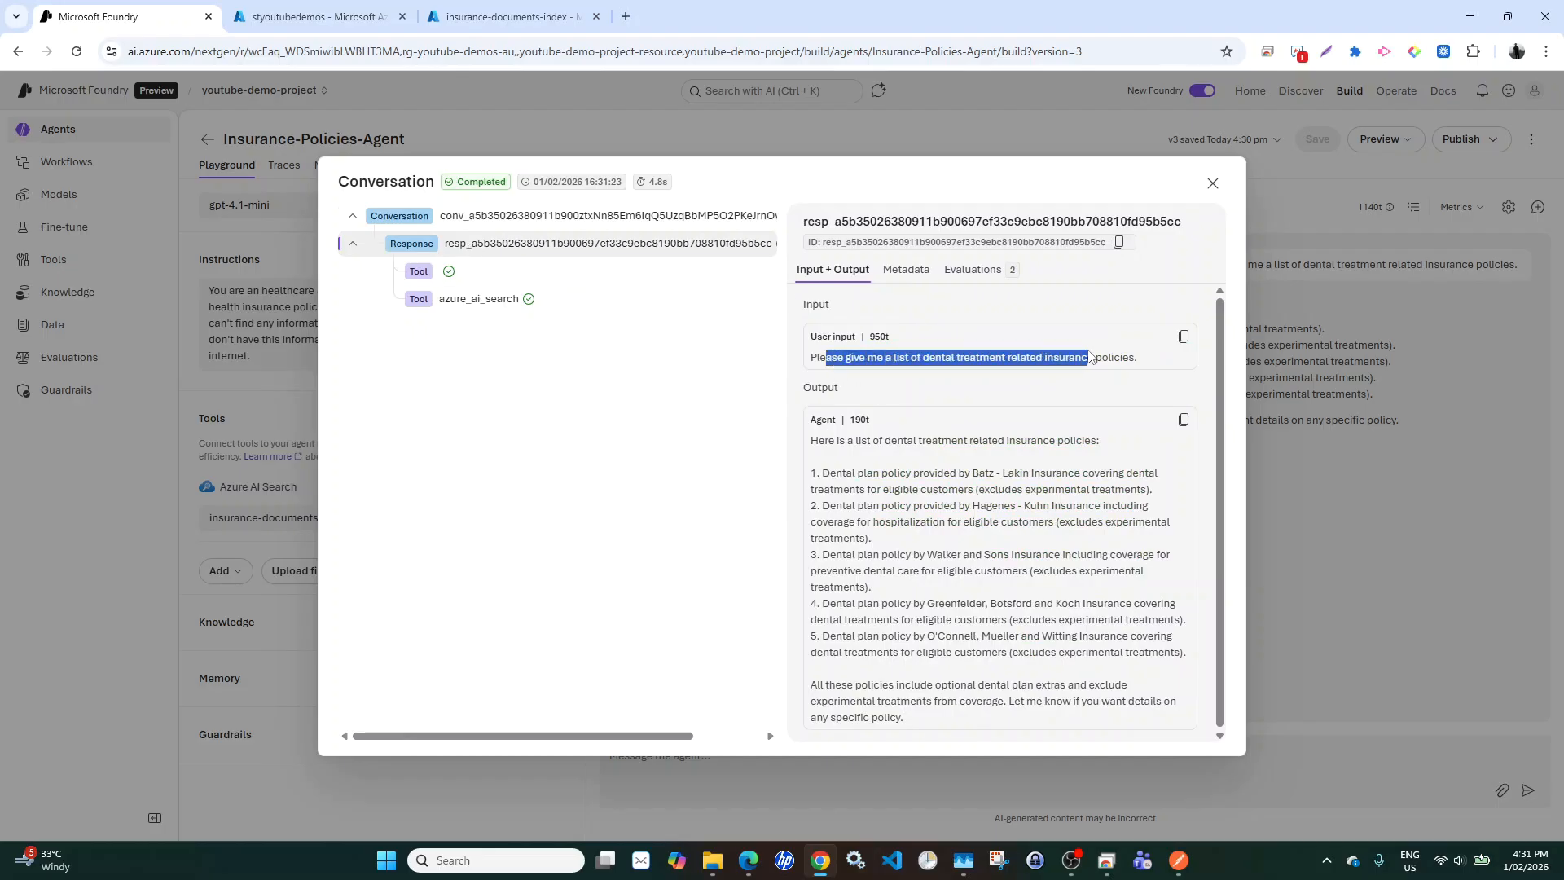
left_click(985, 357)
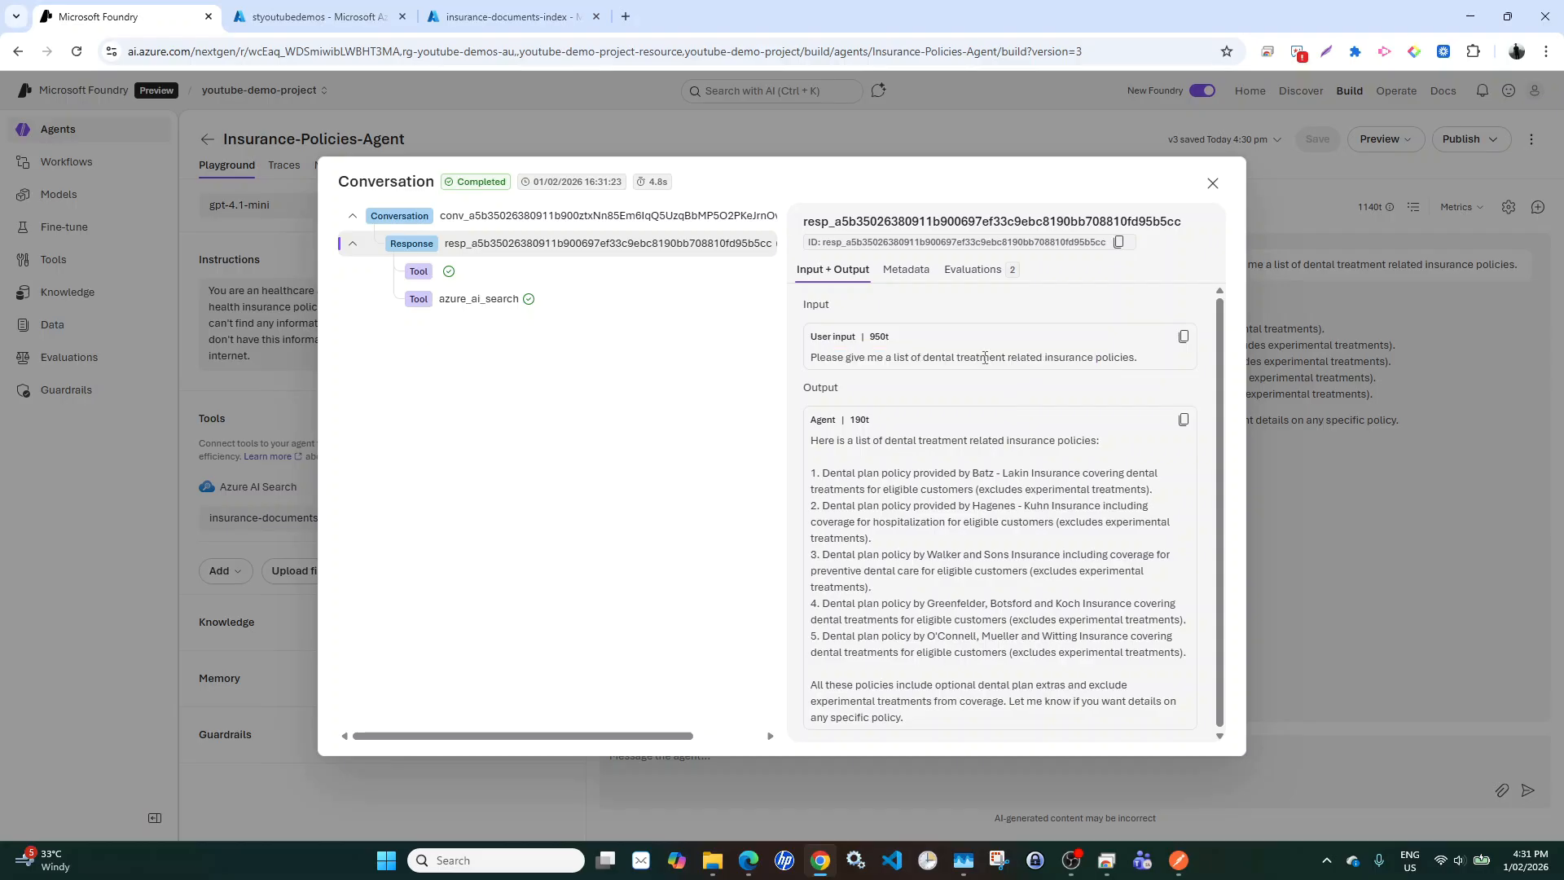
left_click(444, 301)
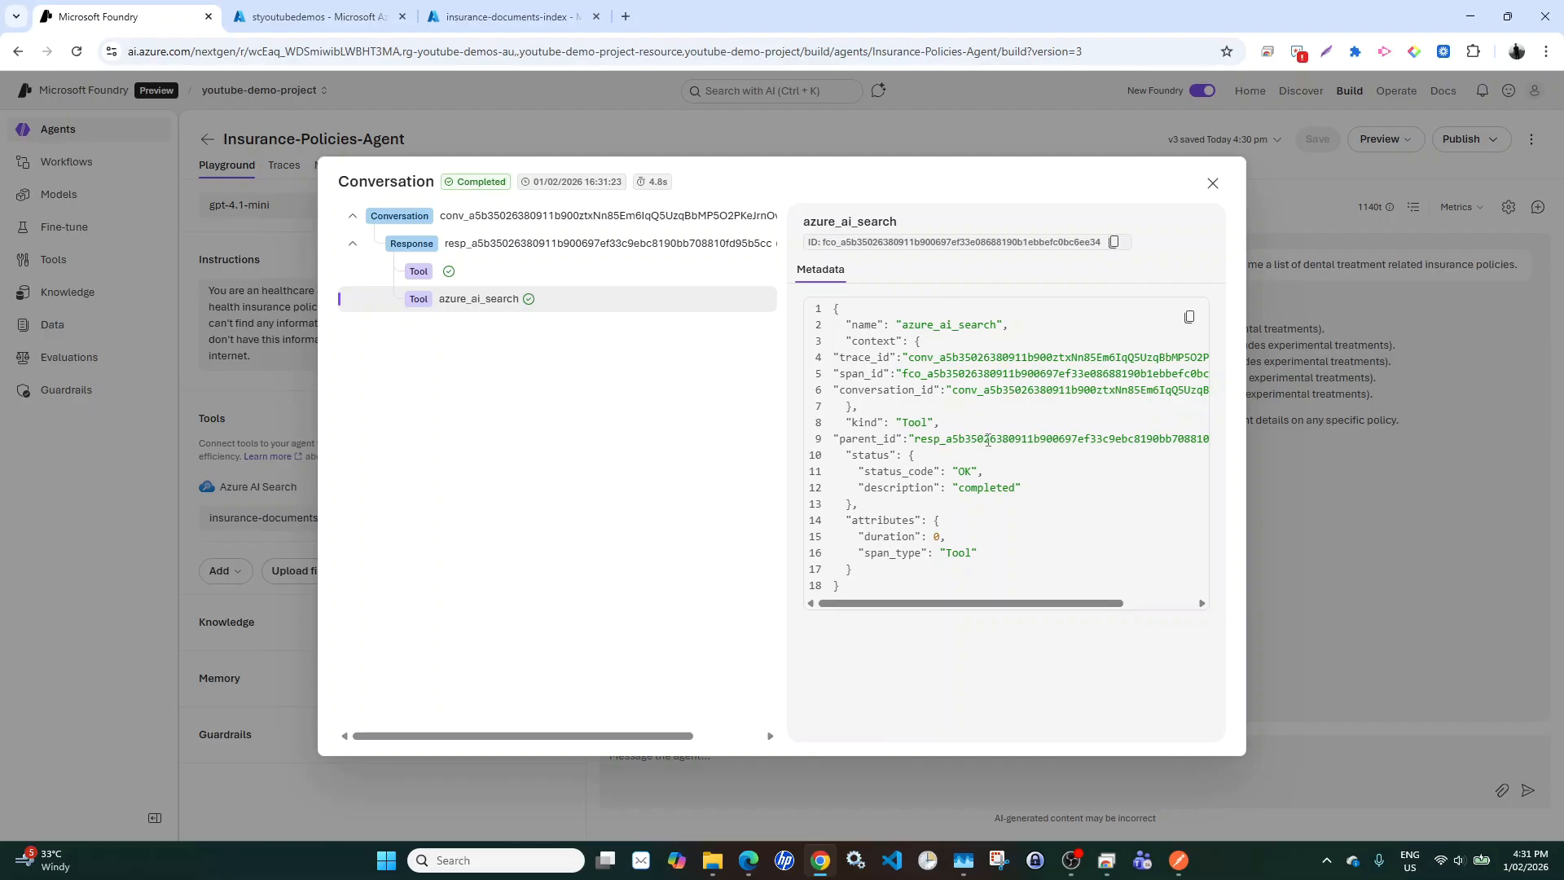
key("Escape")
left_click_drag(724, 329, 813, 392)
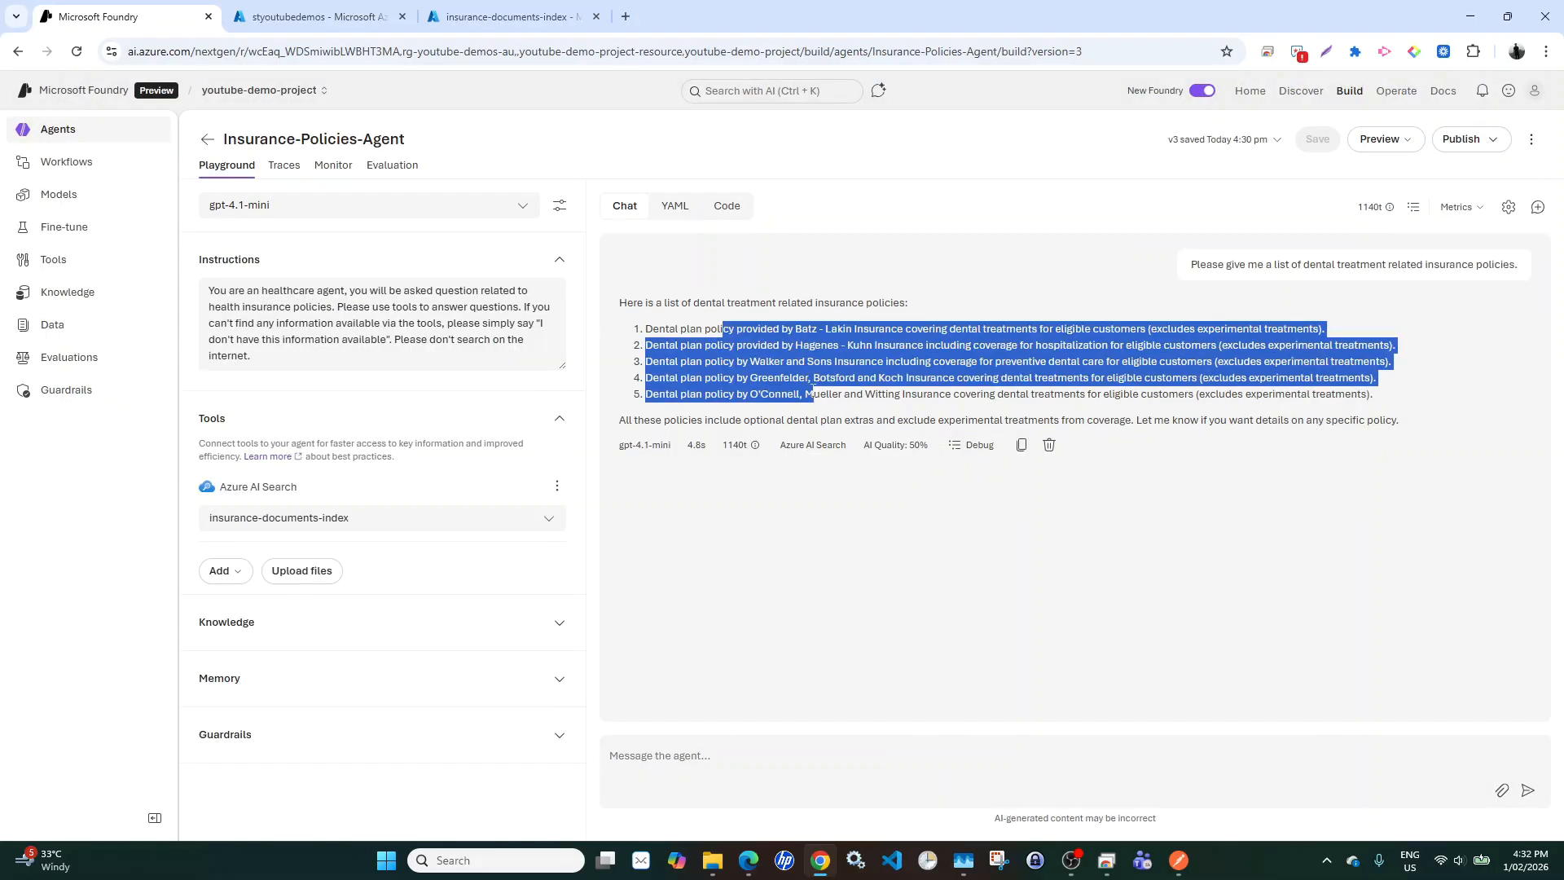
left_click(869, 386)
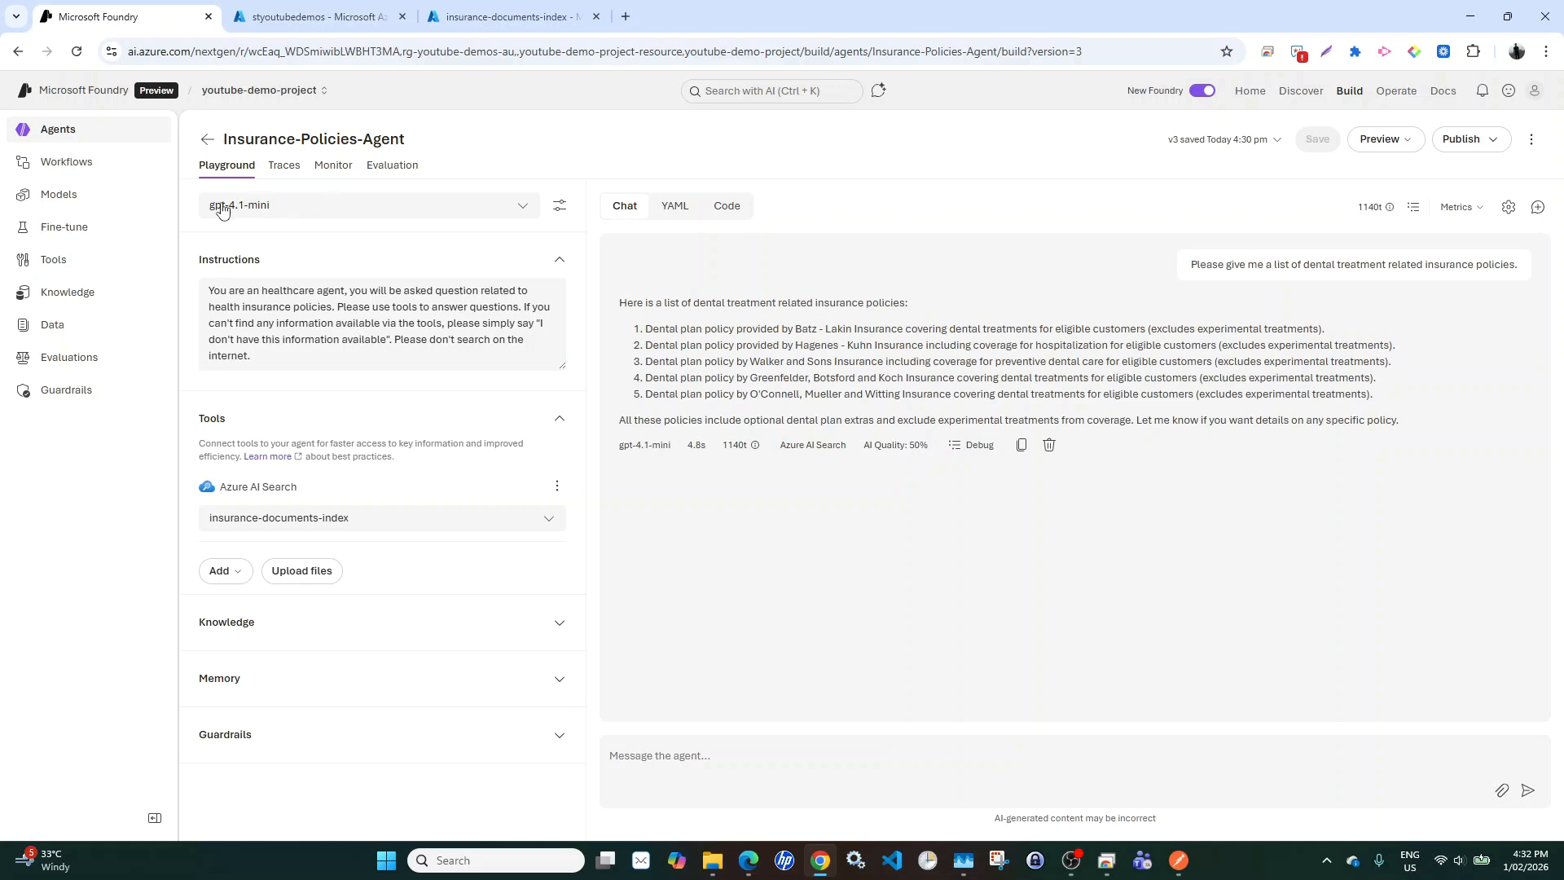
- Browse the models available for the agent and leave the model selection without deploying one
left_click(522, 211)
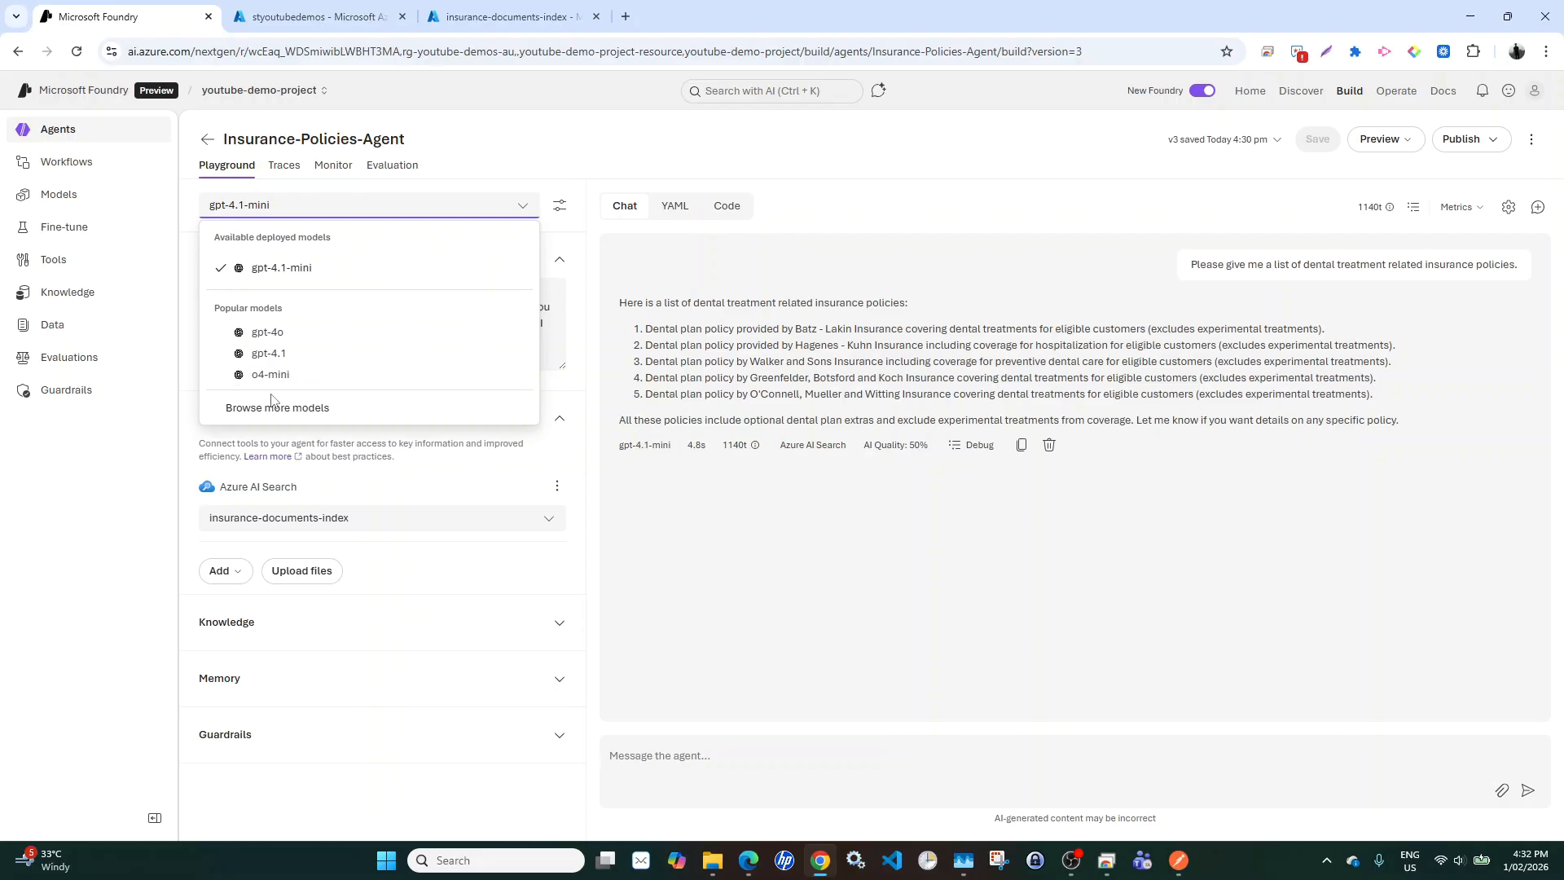
left_click(295, 413)
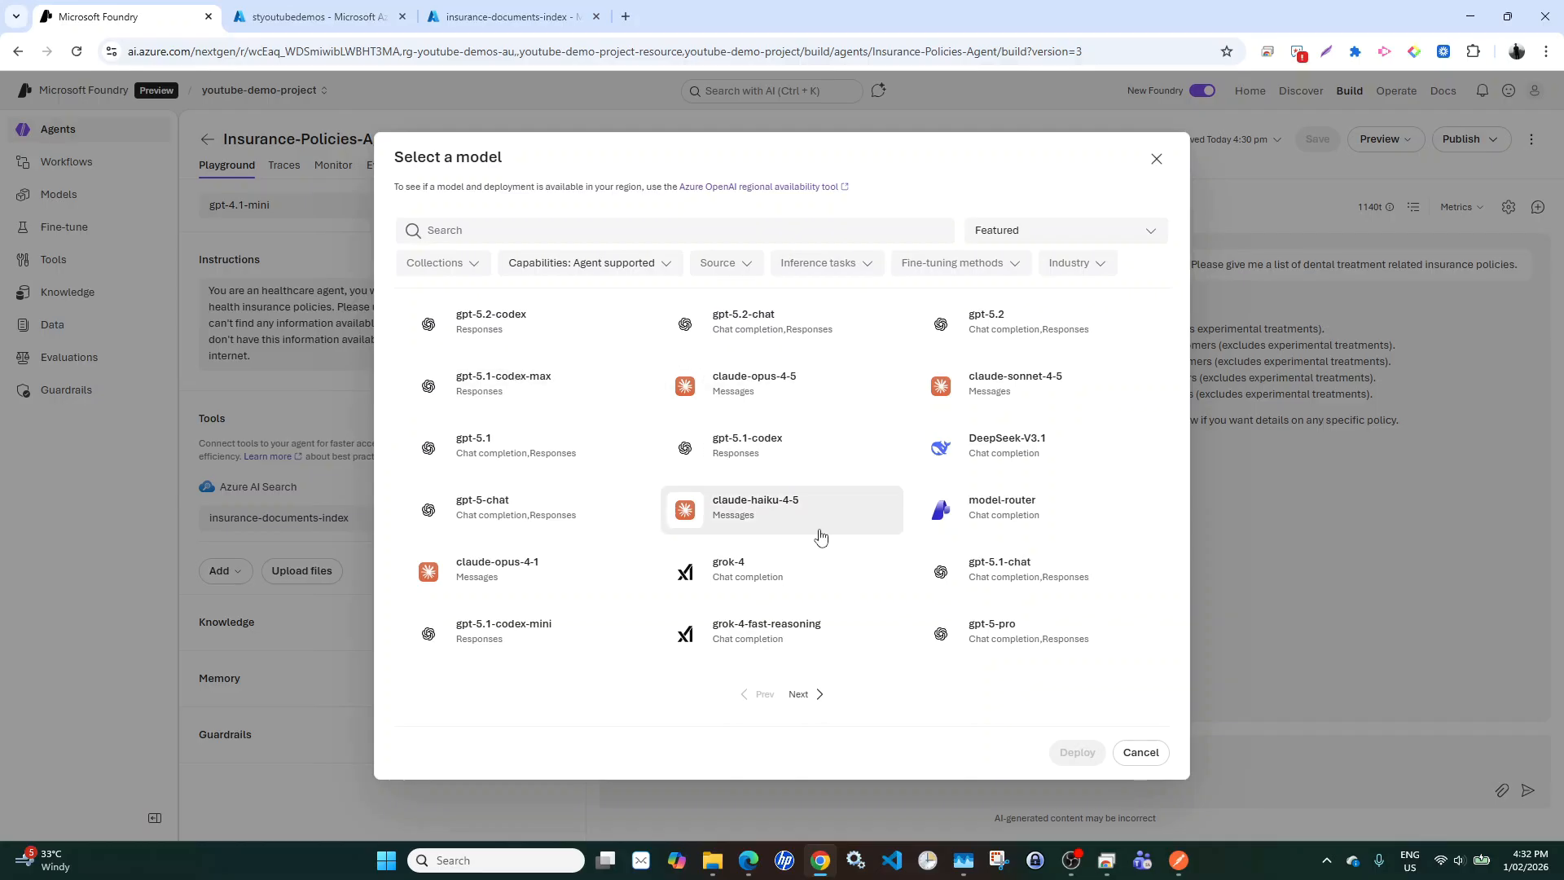
left_click(1141, 752)
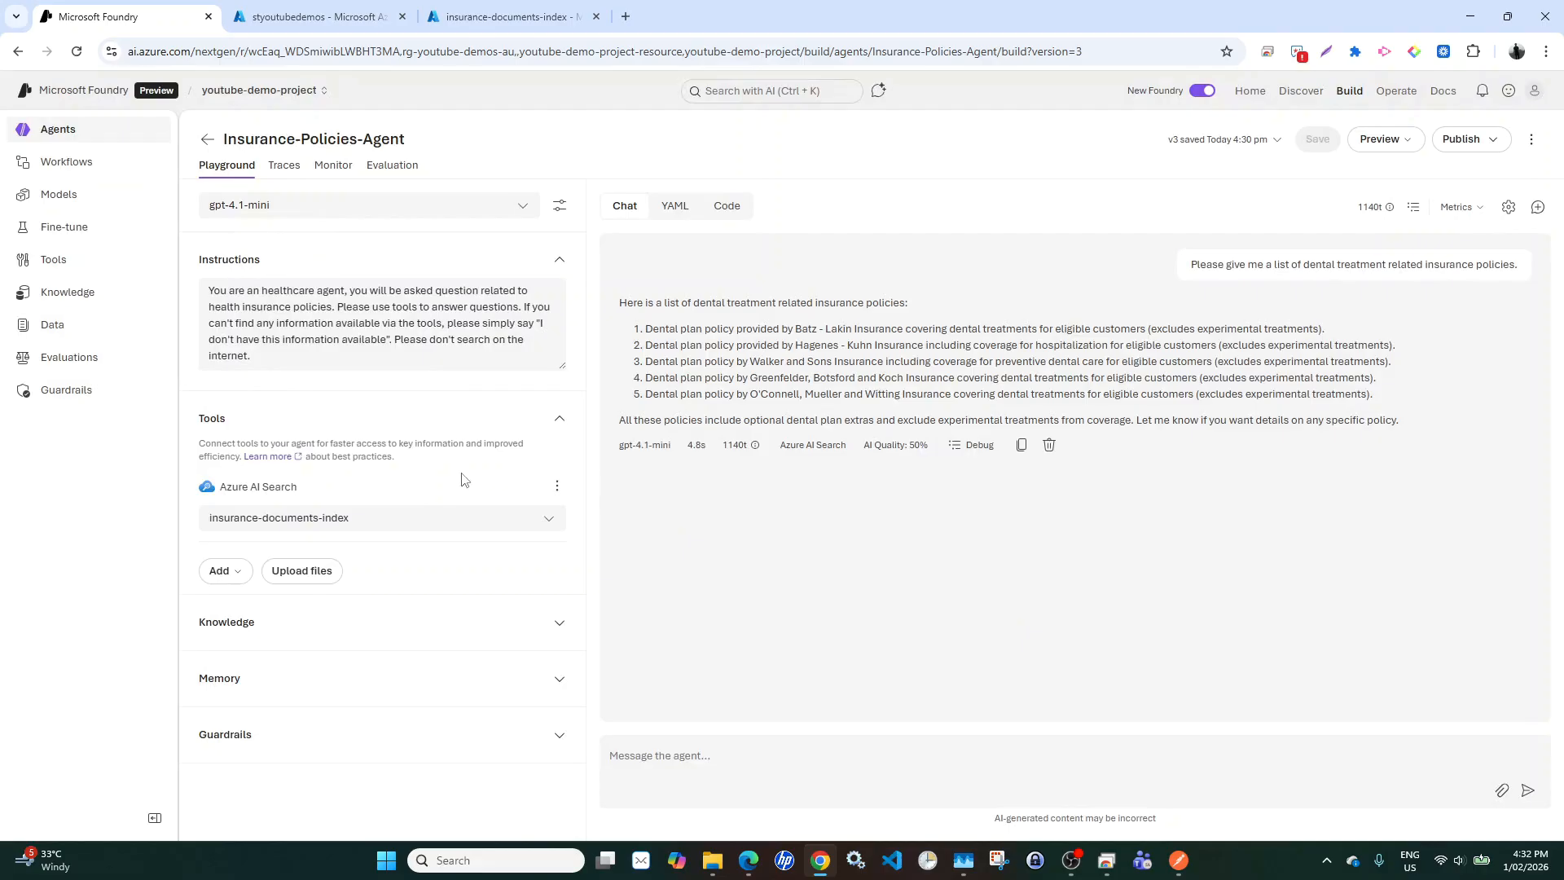
left_click(809, 737)
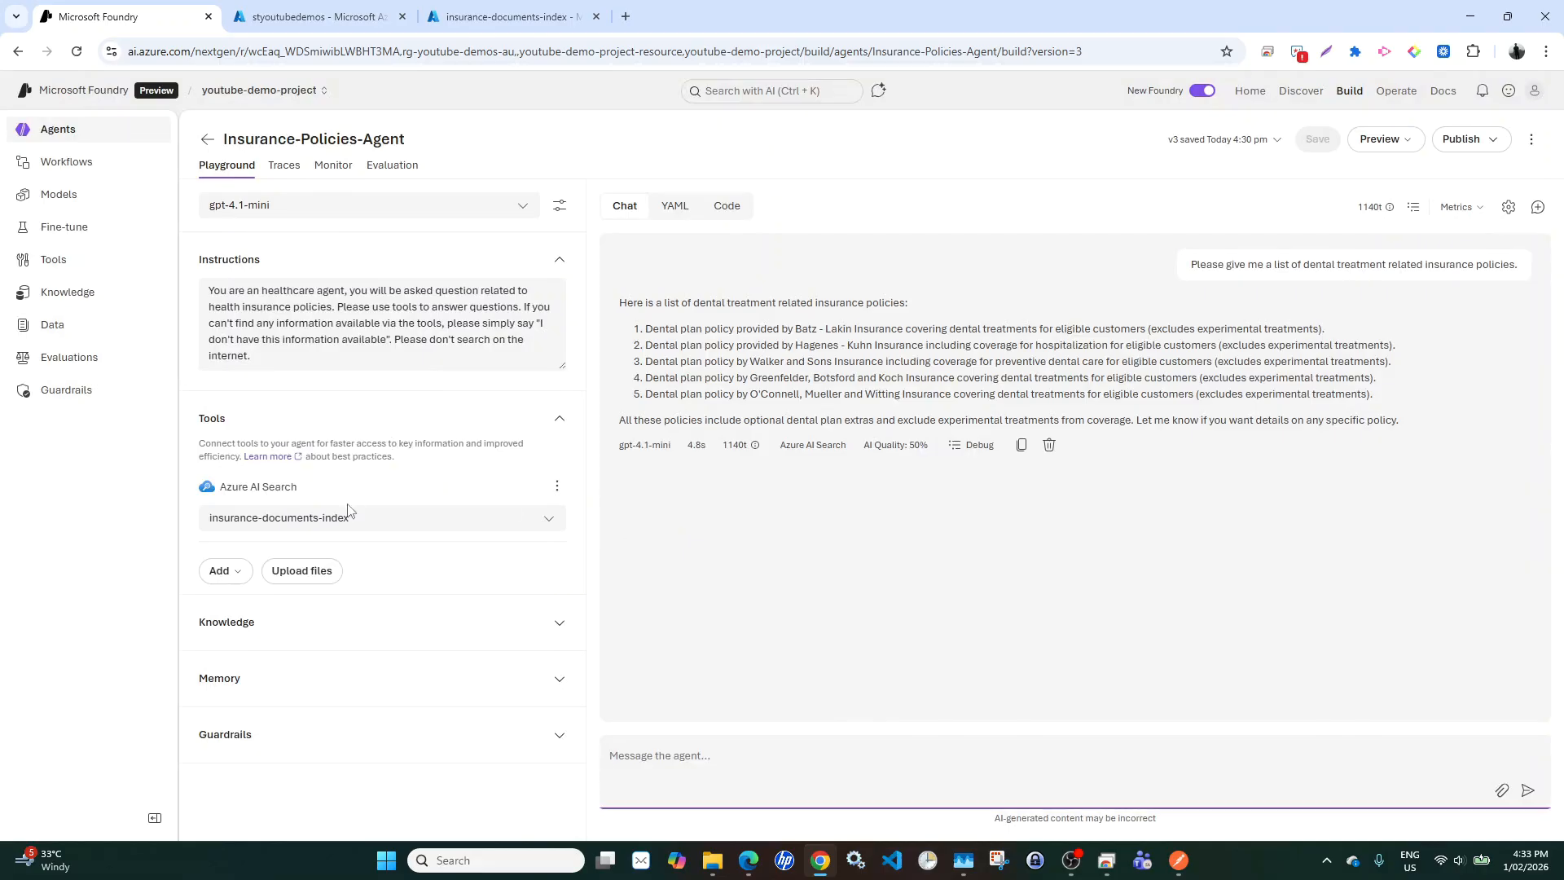
- Start adding a new tool to the agent and browse the configured tools and the first two pages of the tool catalog
left_click(225, 573)
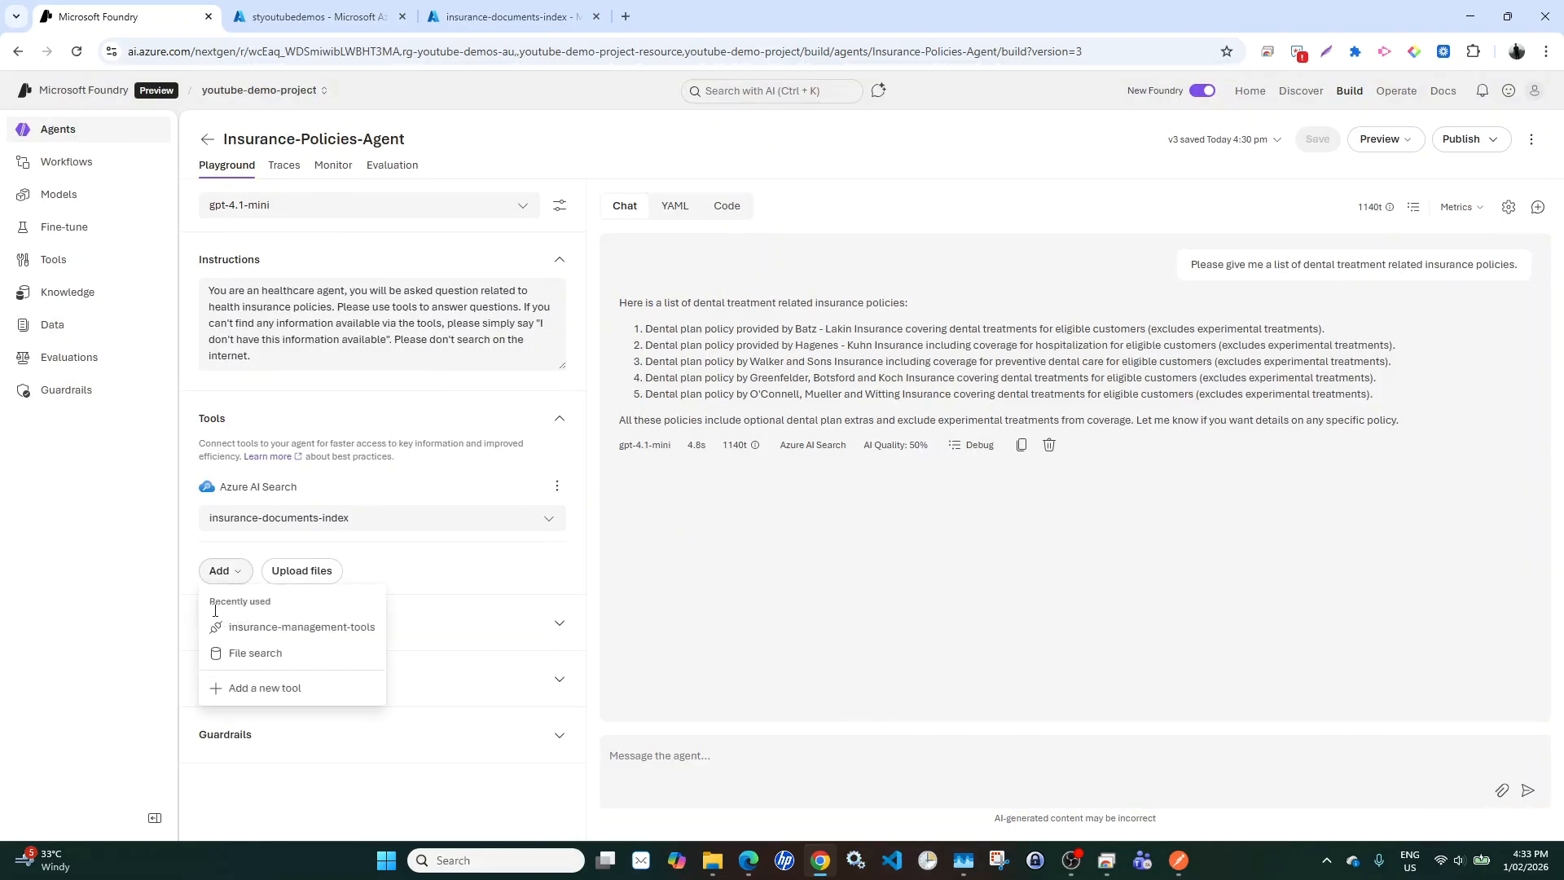
left_click(272, 687)
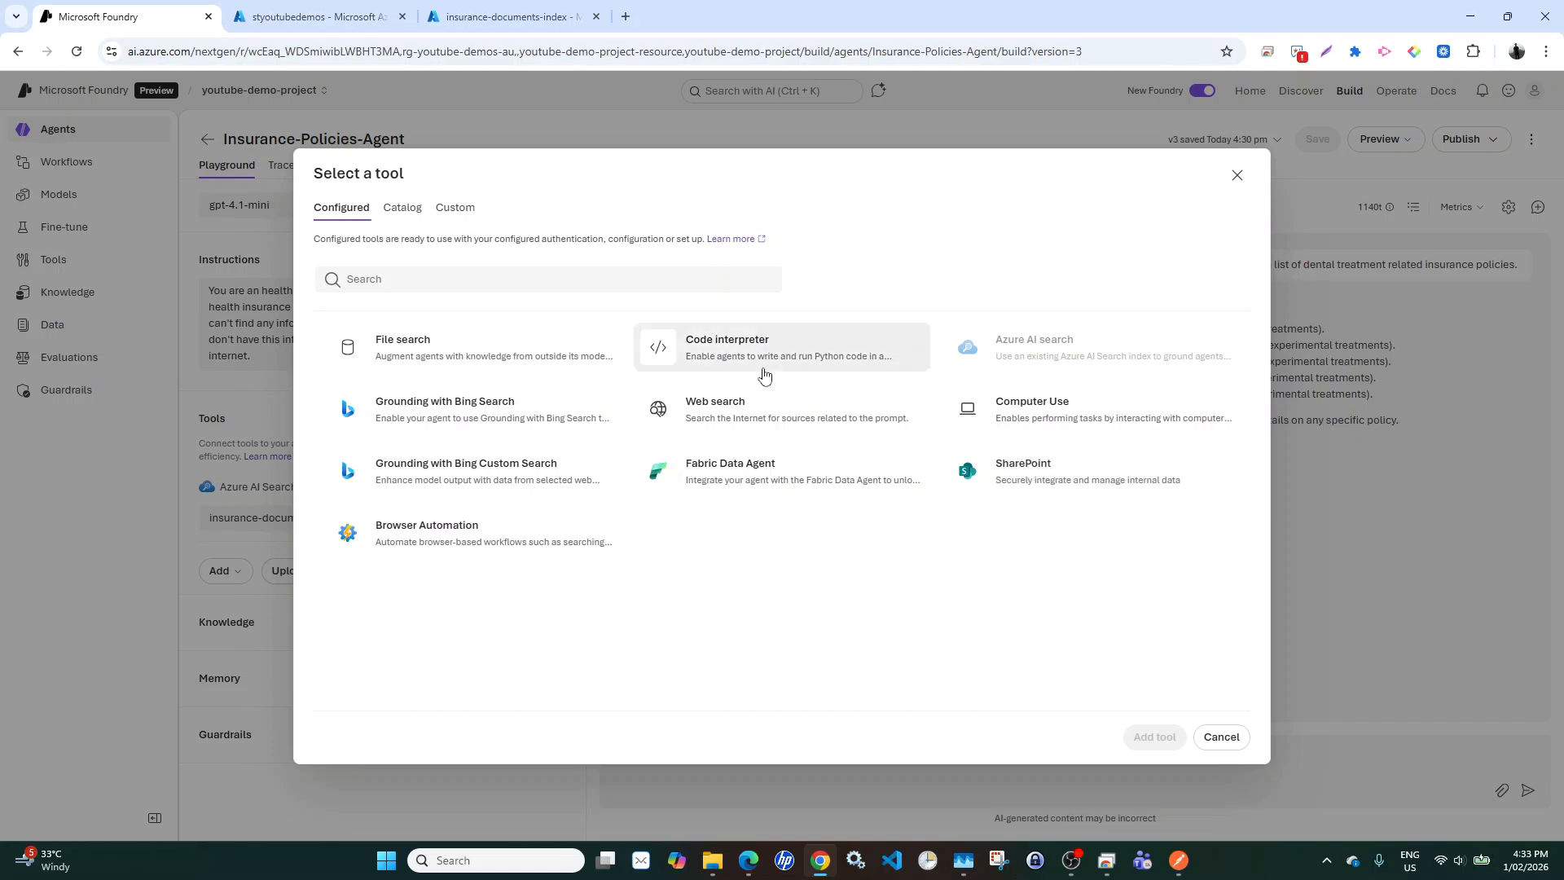
left_click(405, 209)
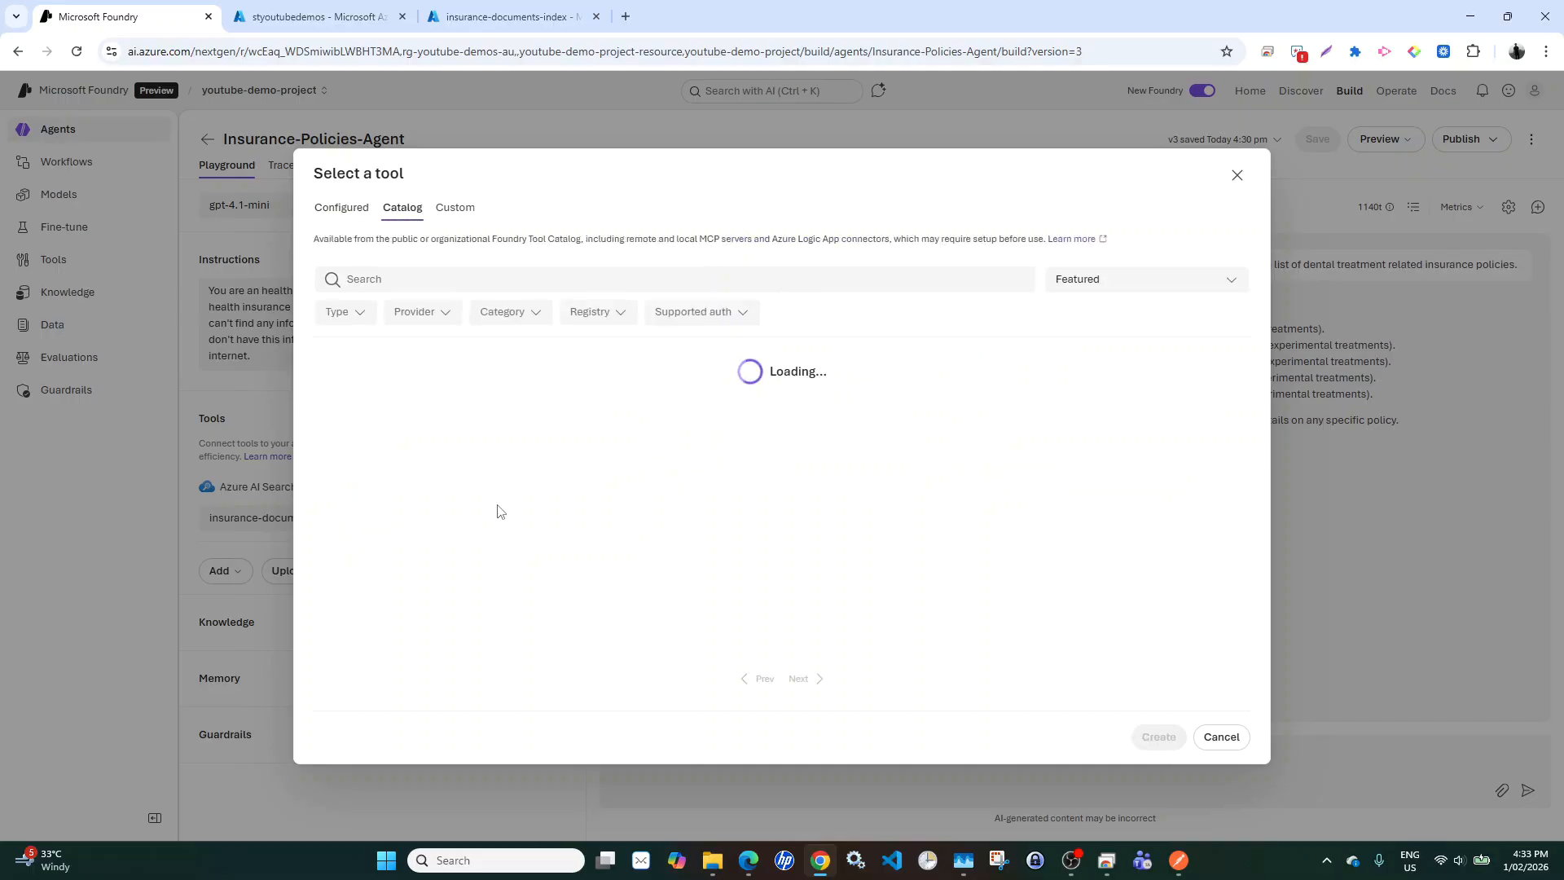
scroll(662, 515, "down", 3)
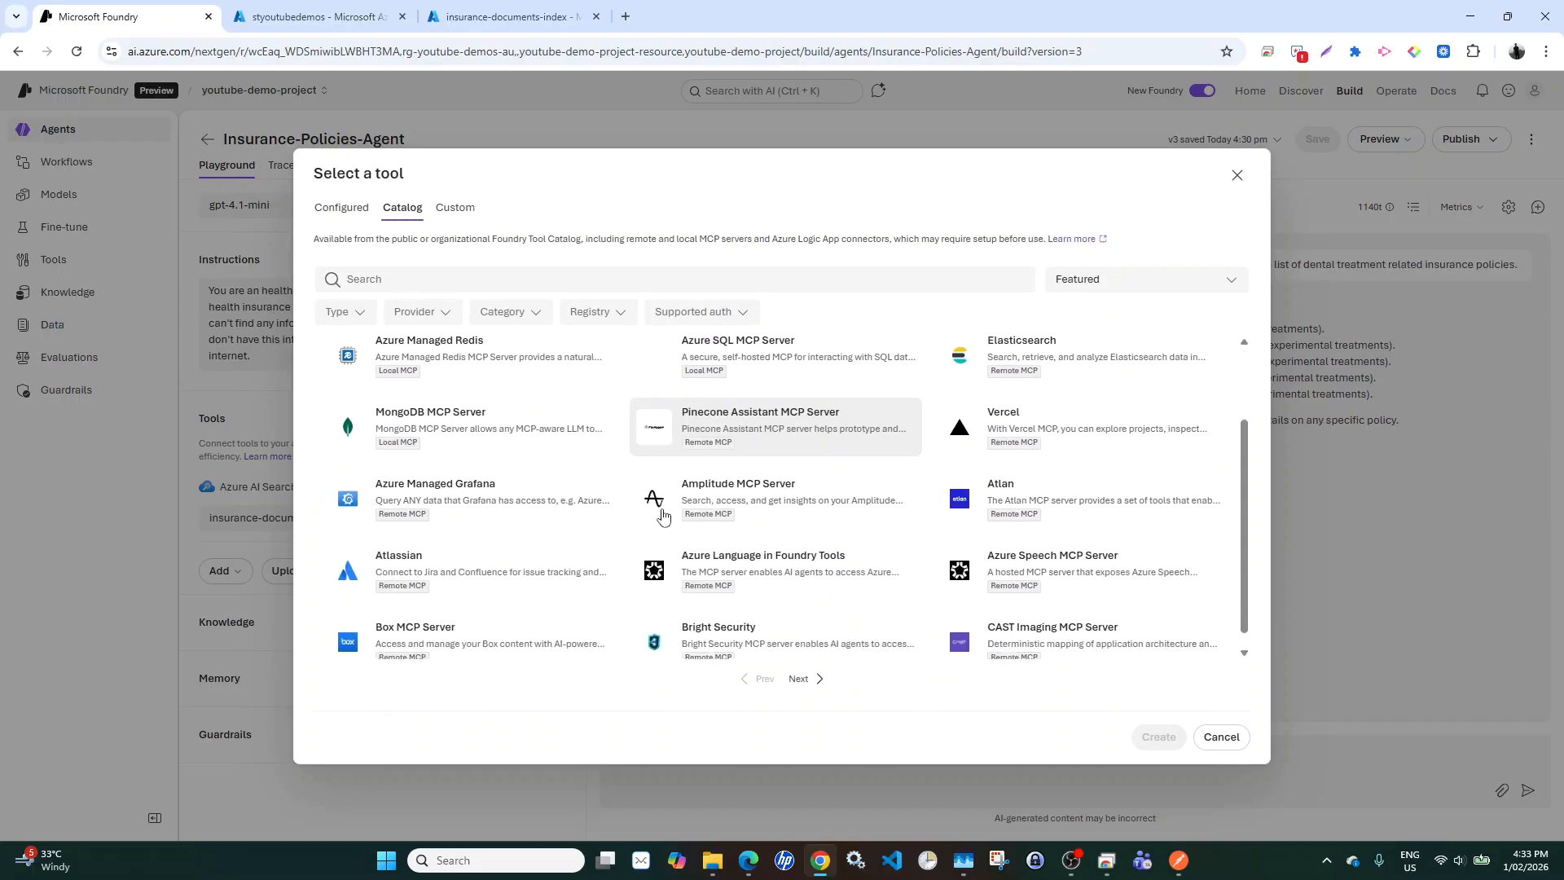
left_click(798, 681)
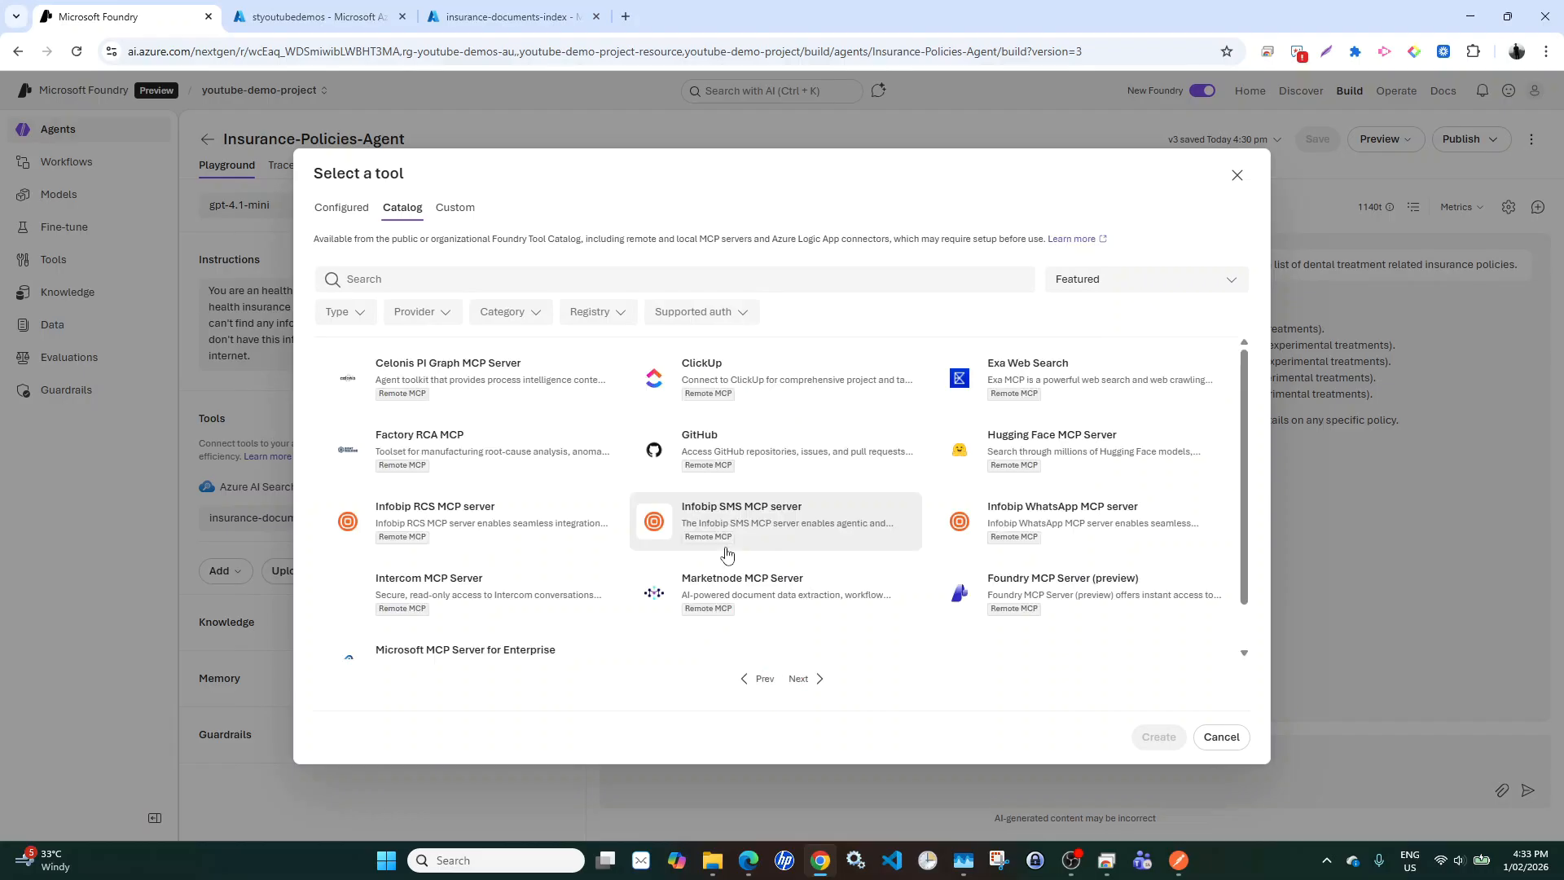
scroll(727, 549, "down", 1)
scroll(728, 554, "up", 1)
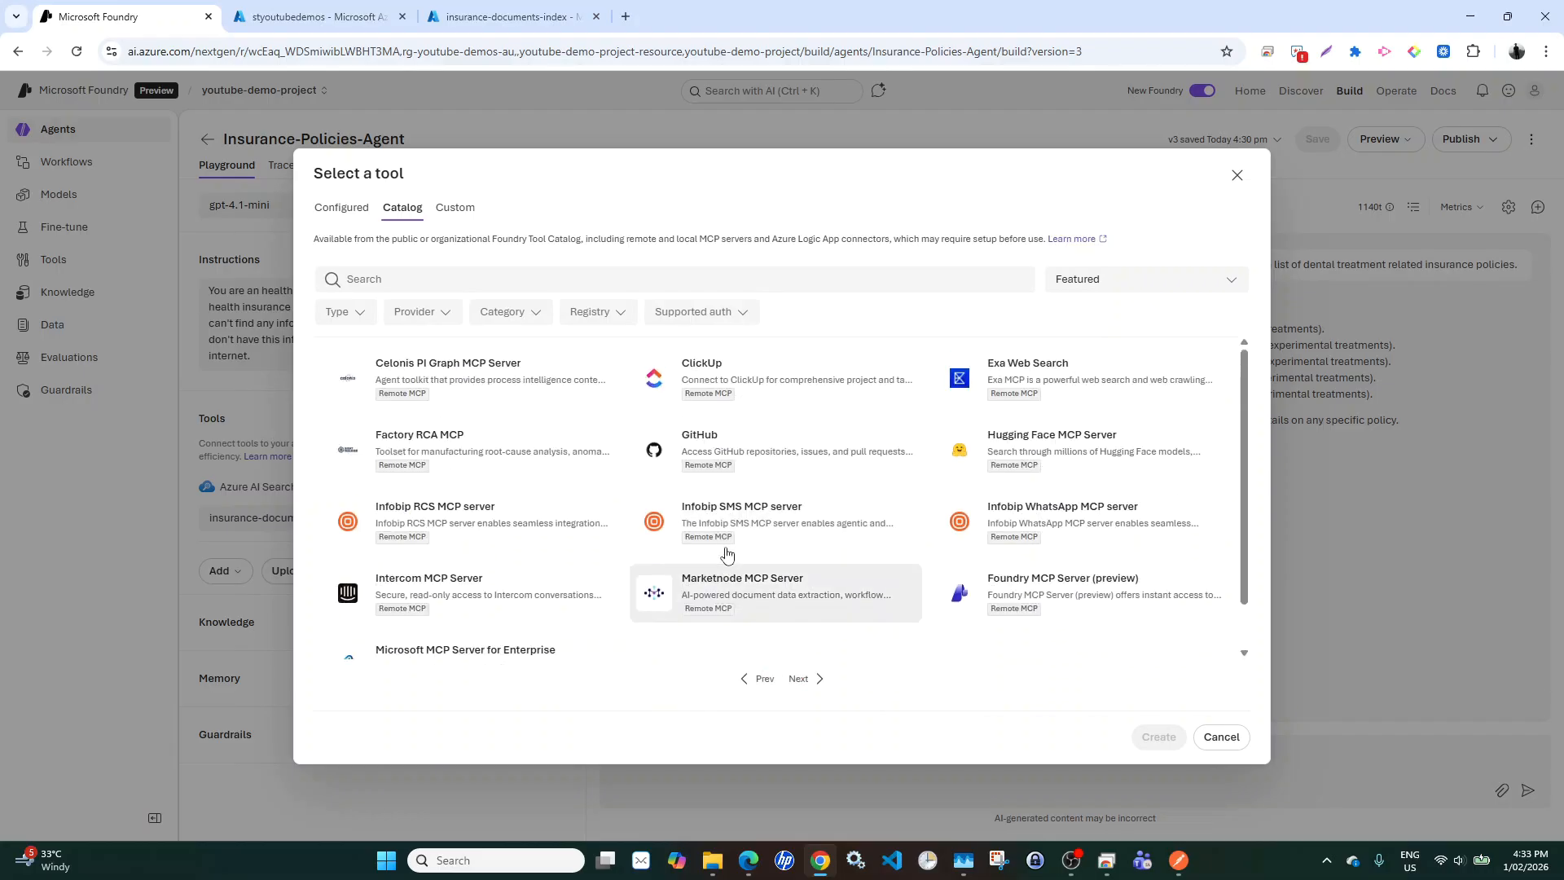
- Choose the custom Model Context Protocol (MCP) tool and open its connection form
left_click(457, 210)
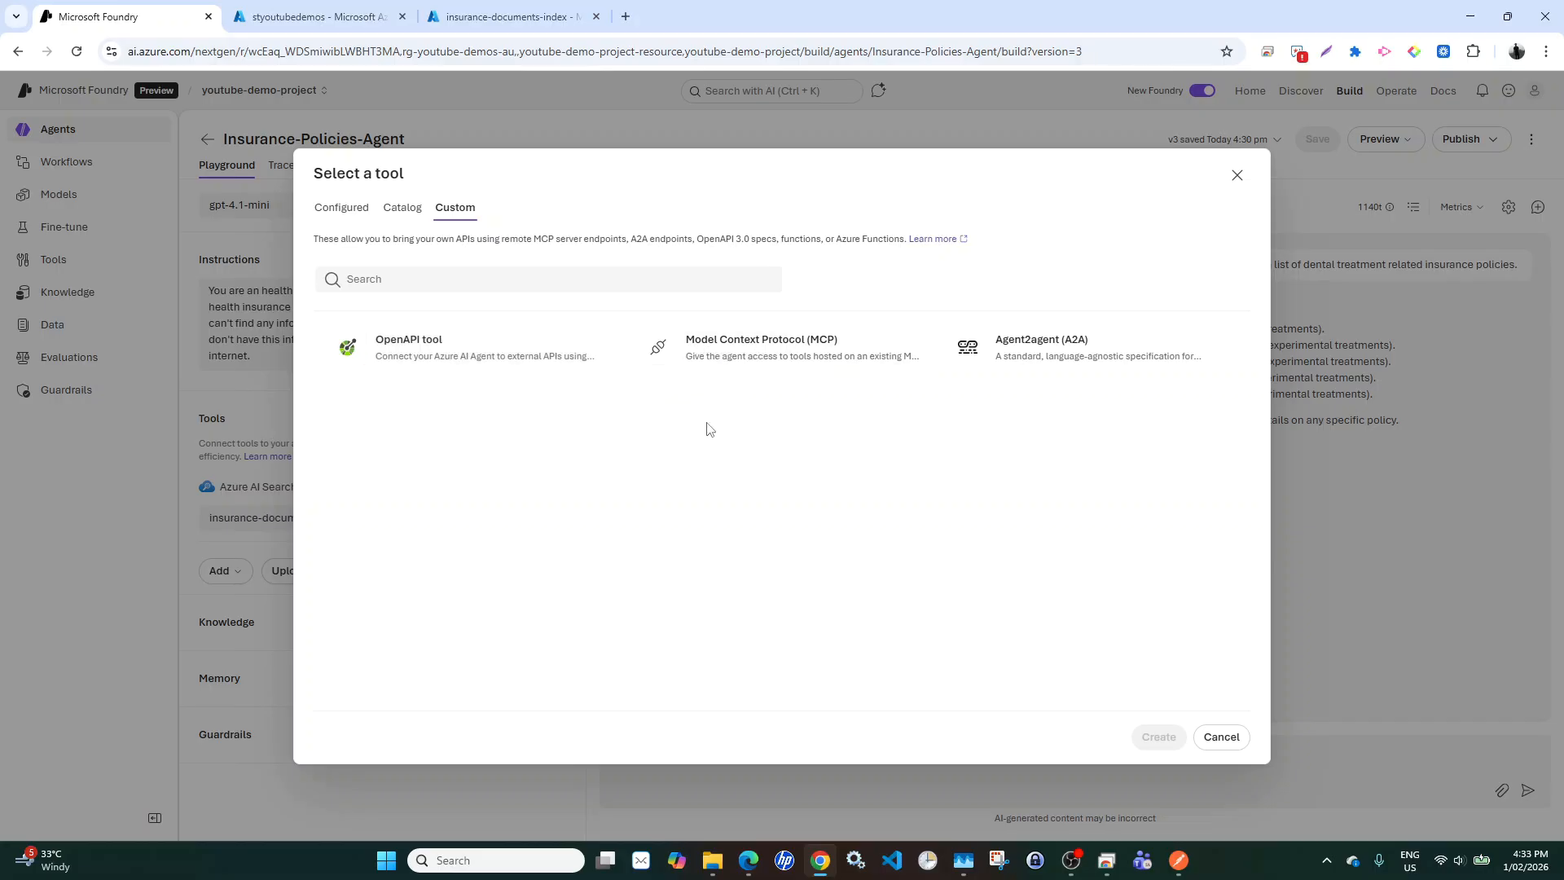
left_click(782, 359)
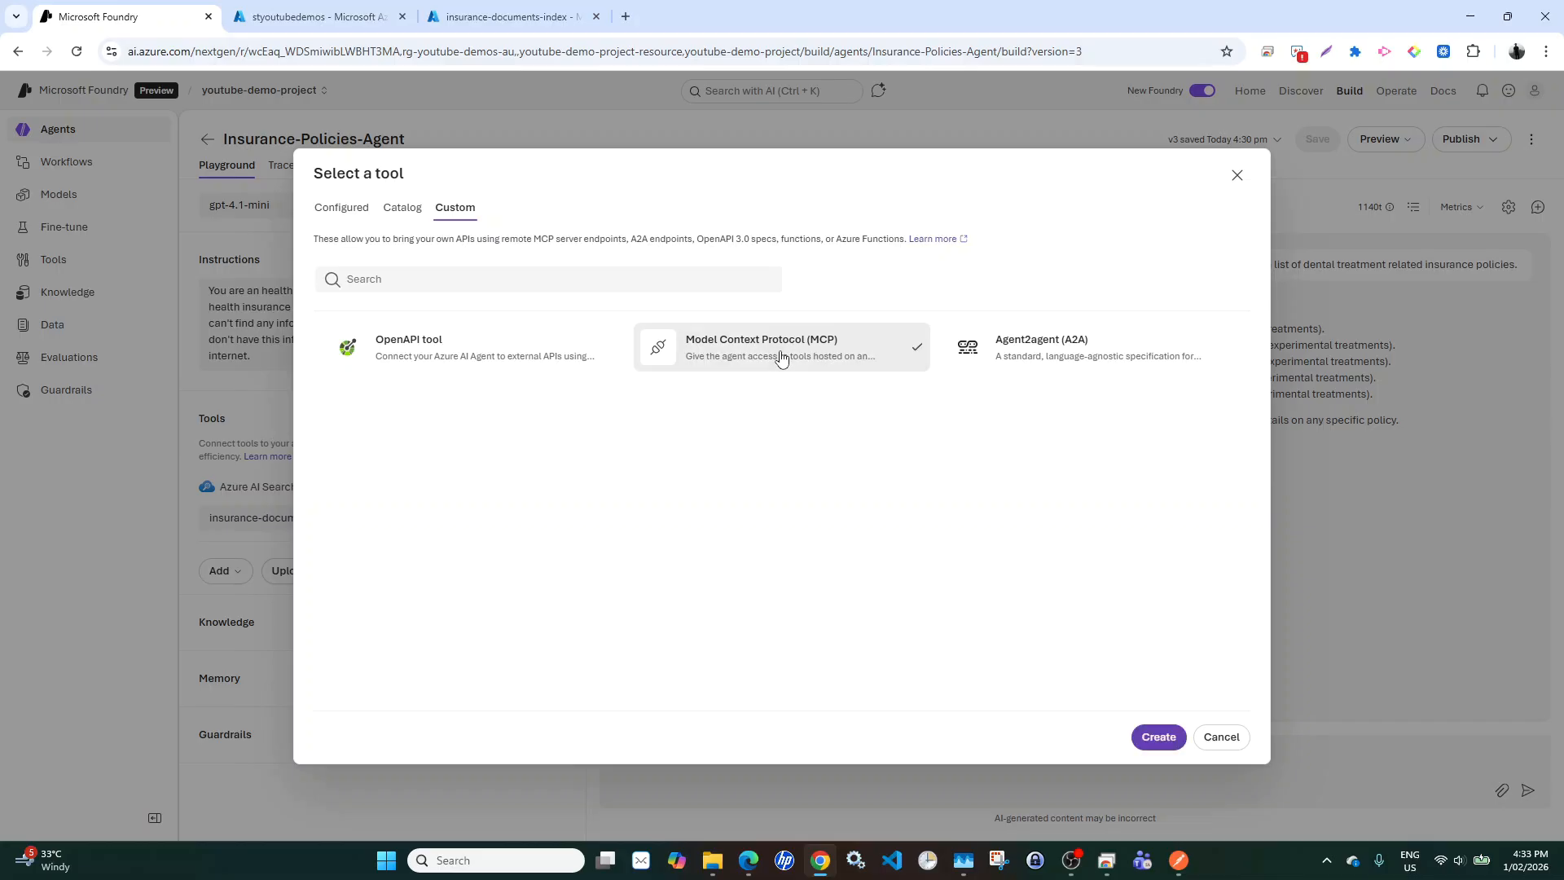
left_click(1149, 737)
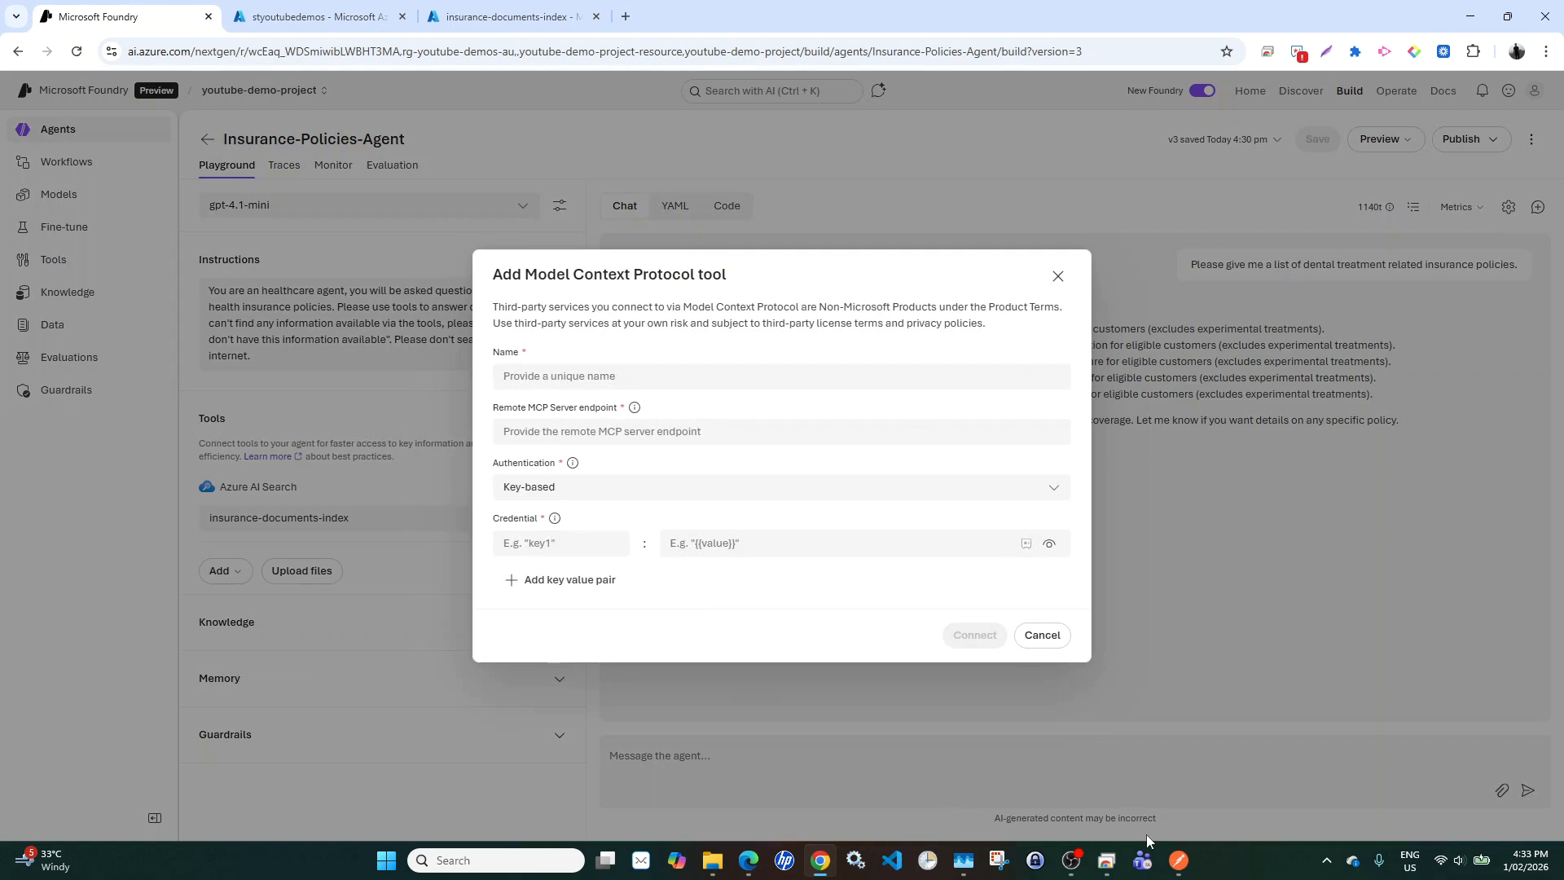
- Switch to Postman, connect the MCP Call request to the MCP server and review the tools it offers
left_click(1179, 861)
left_click(153, 197)
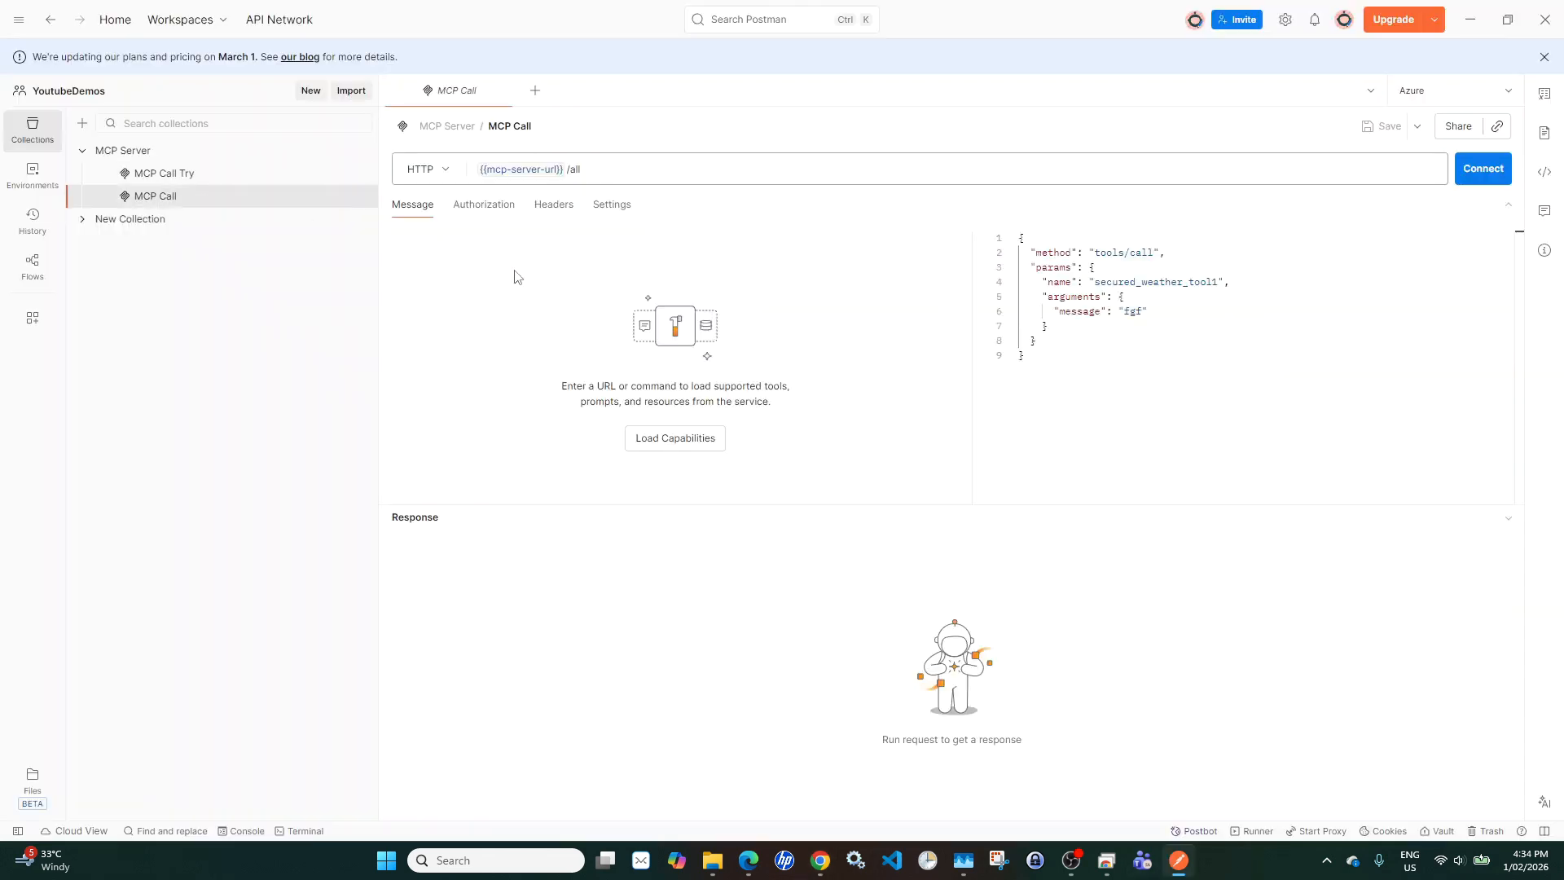
left_click(1441, 90)
left_click(1301, 173)
mouse_move(492, 173)
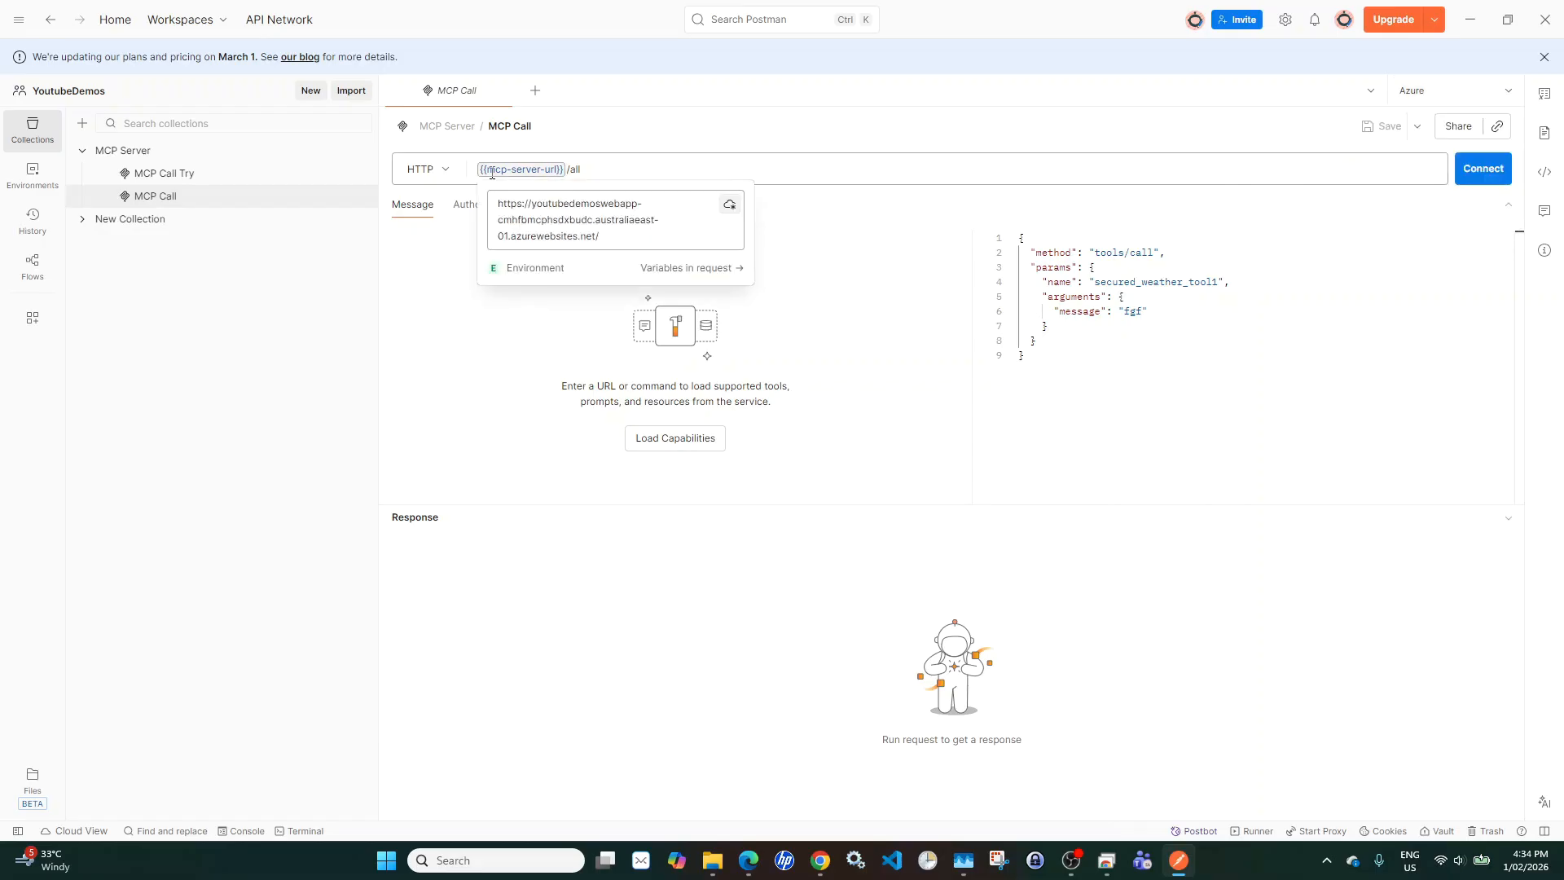
left_click(611, 166)
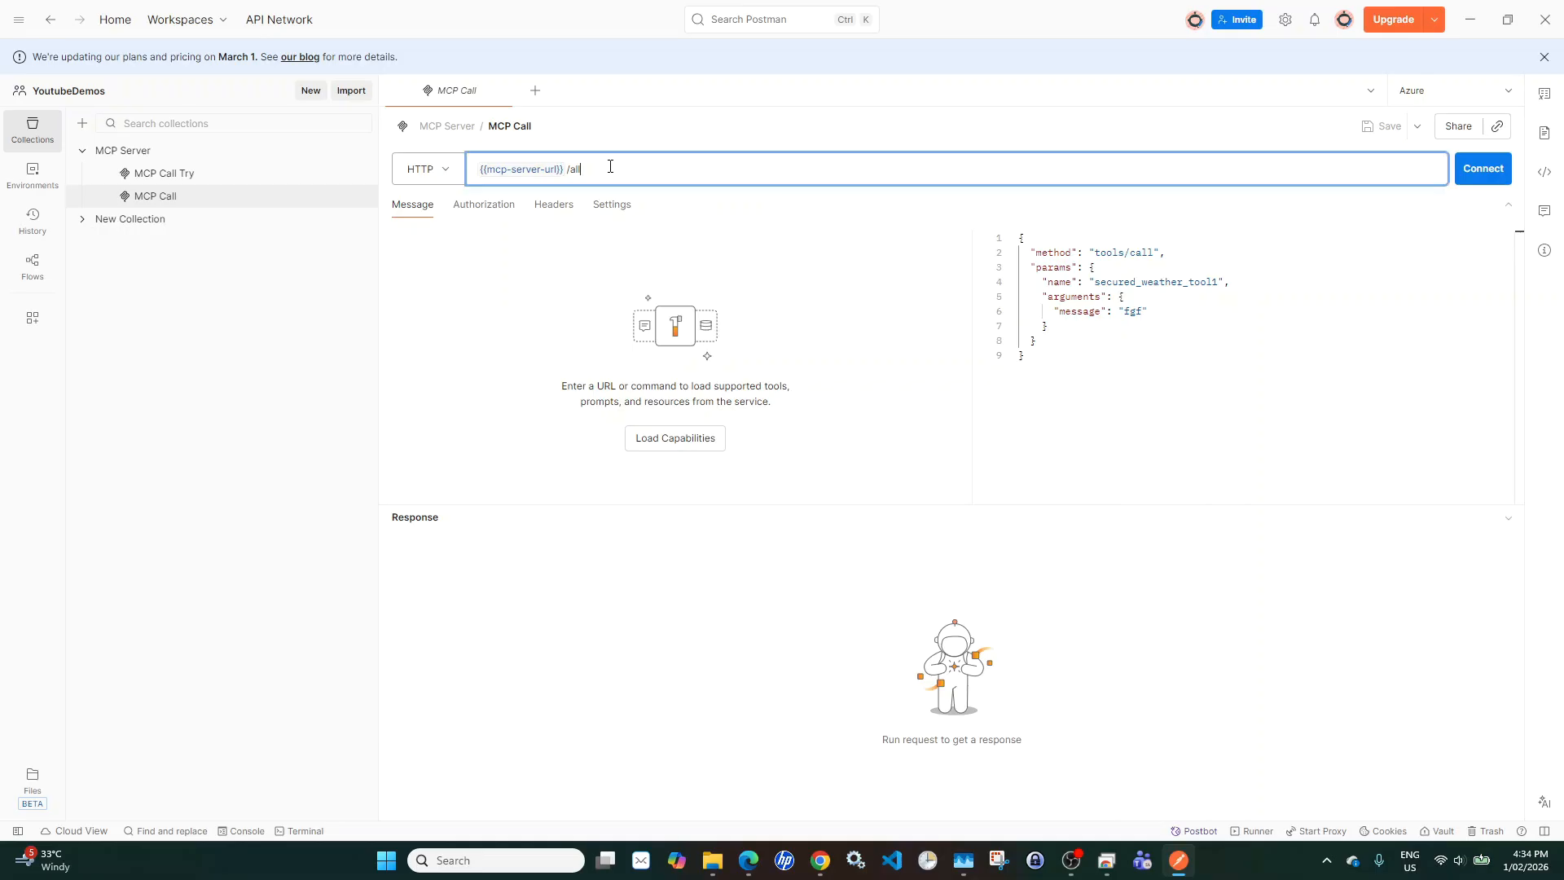
left_click(1485, 169)
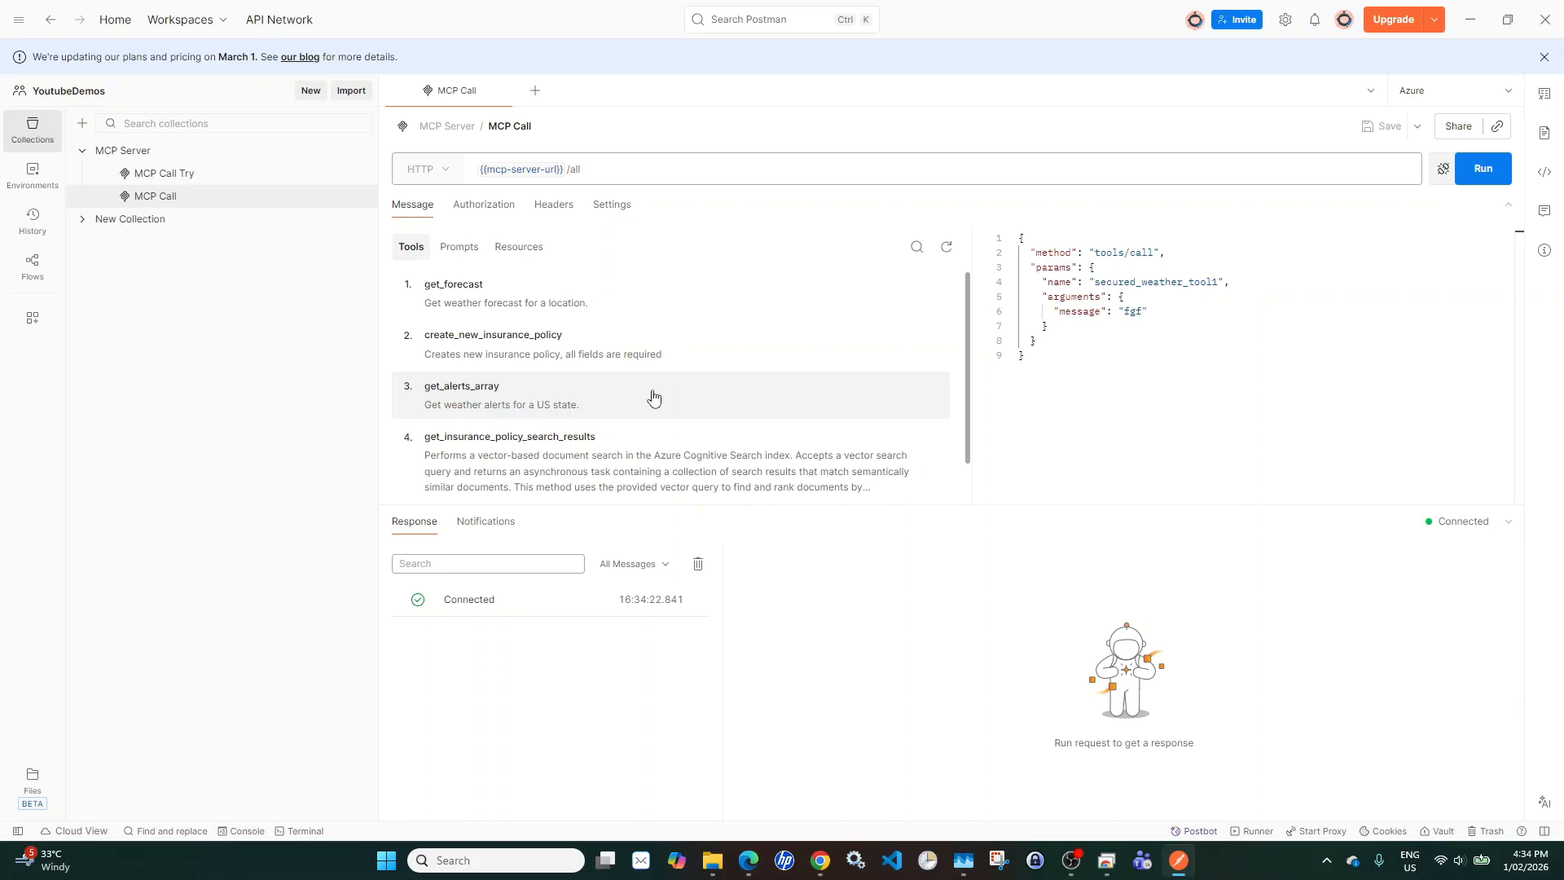
scroll(653, 397, "down", 1)
scroll(652, 398, "up", 1)
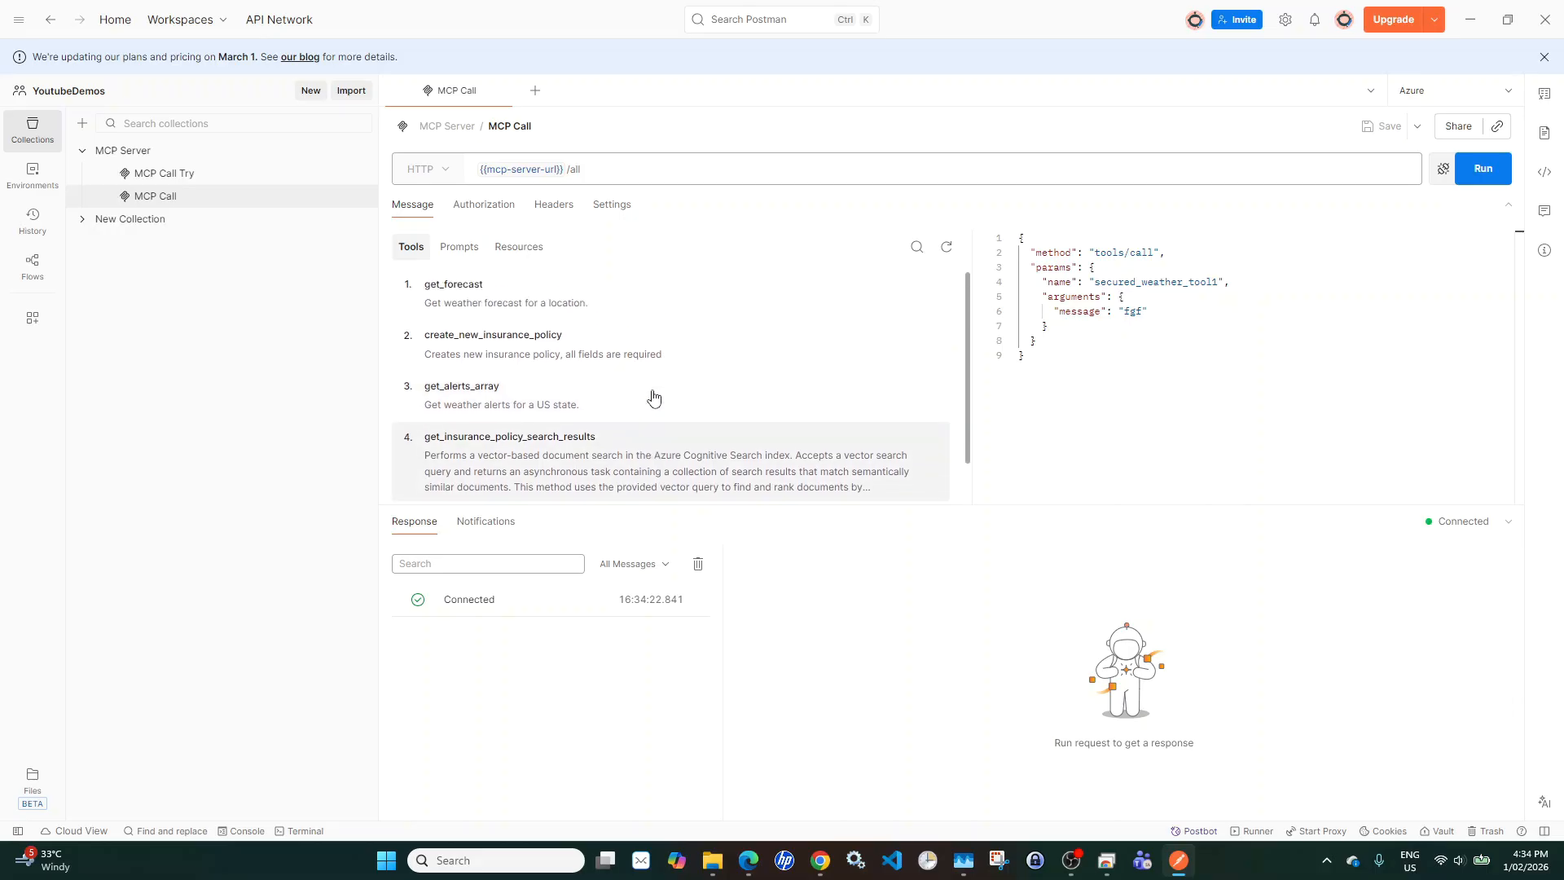
- Copy the server's full /all URL from Postman's console log and enter it as the remote MCP server endpoint in Microsoft Foundry
left_click(241, 831)
scroll(424, 759, "down", 1)
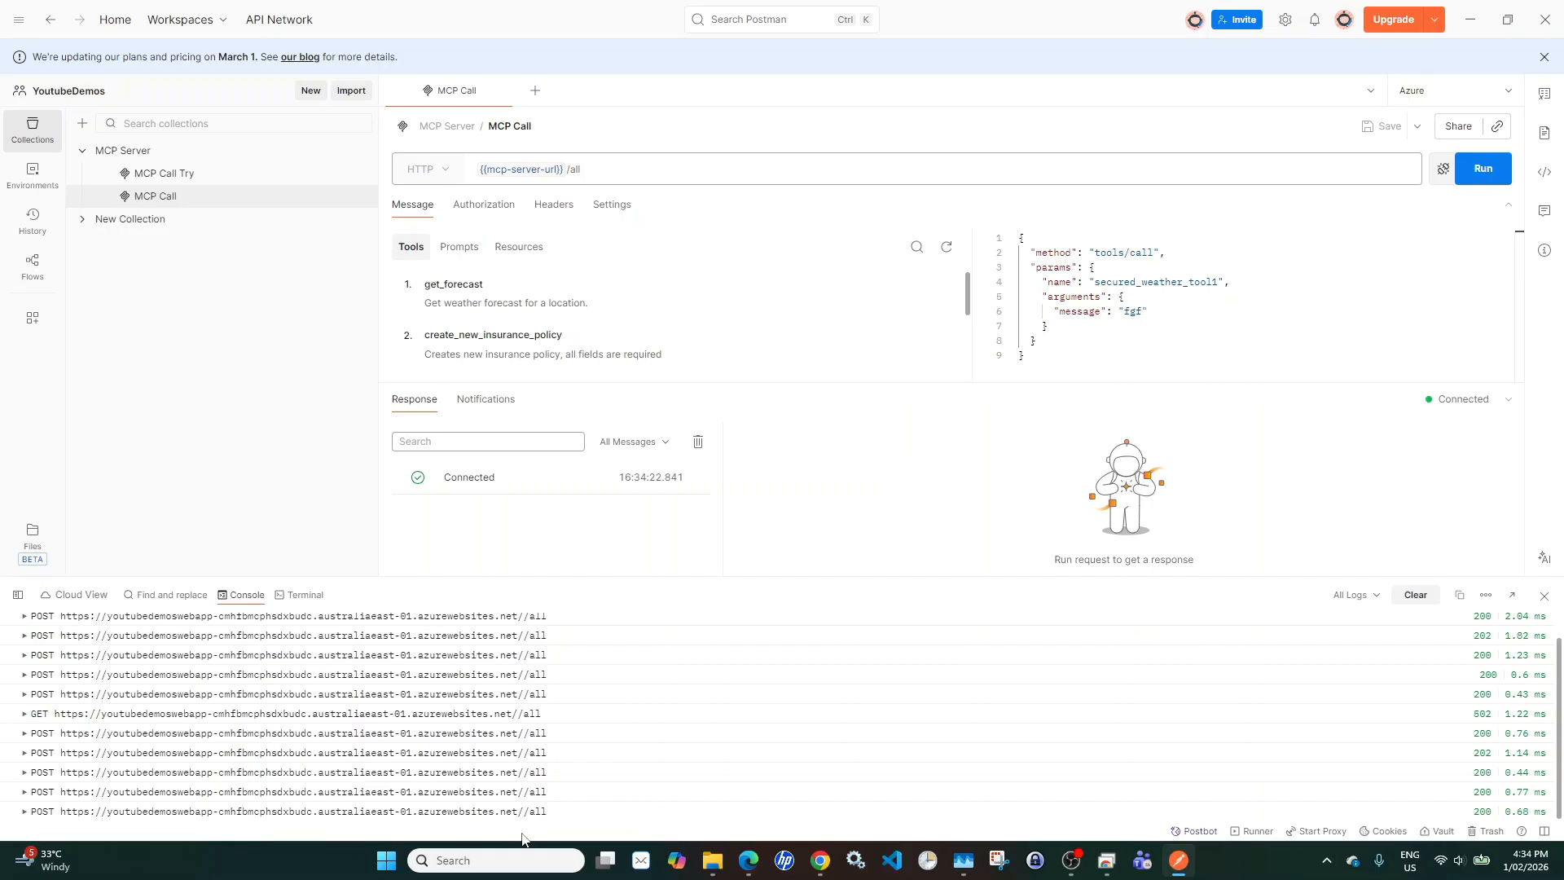
left_click_drag(550, 816, 61, 818)
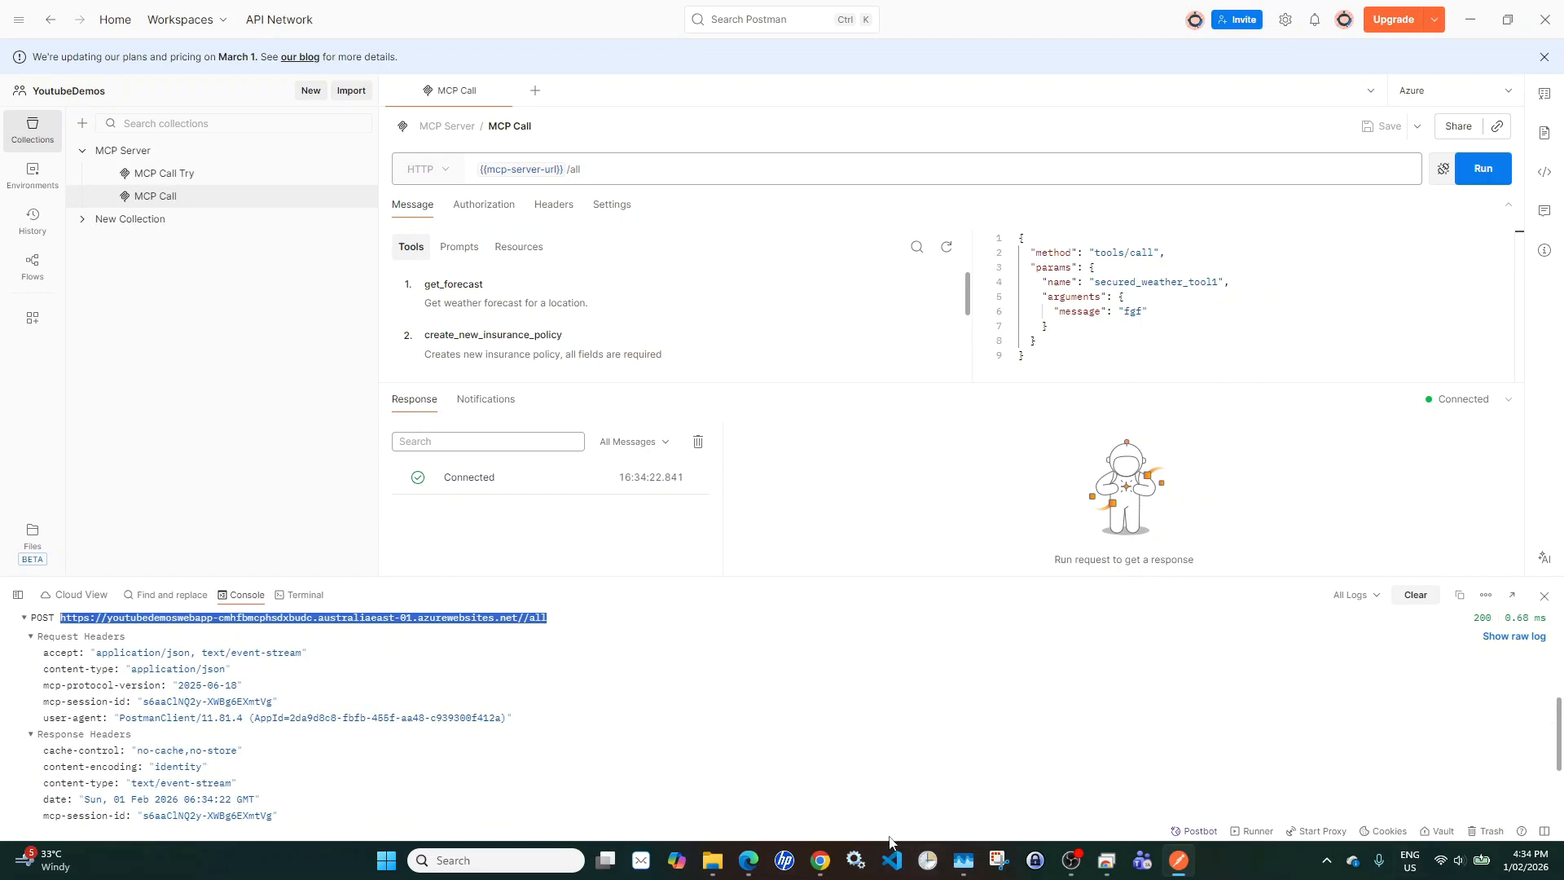
left_click(820, 860)
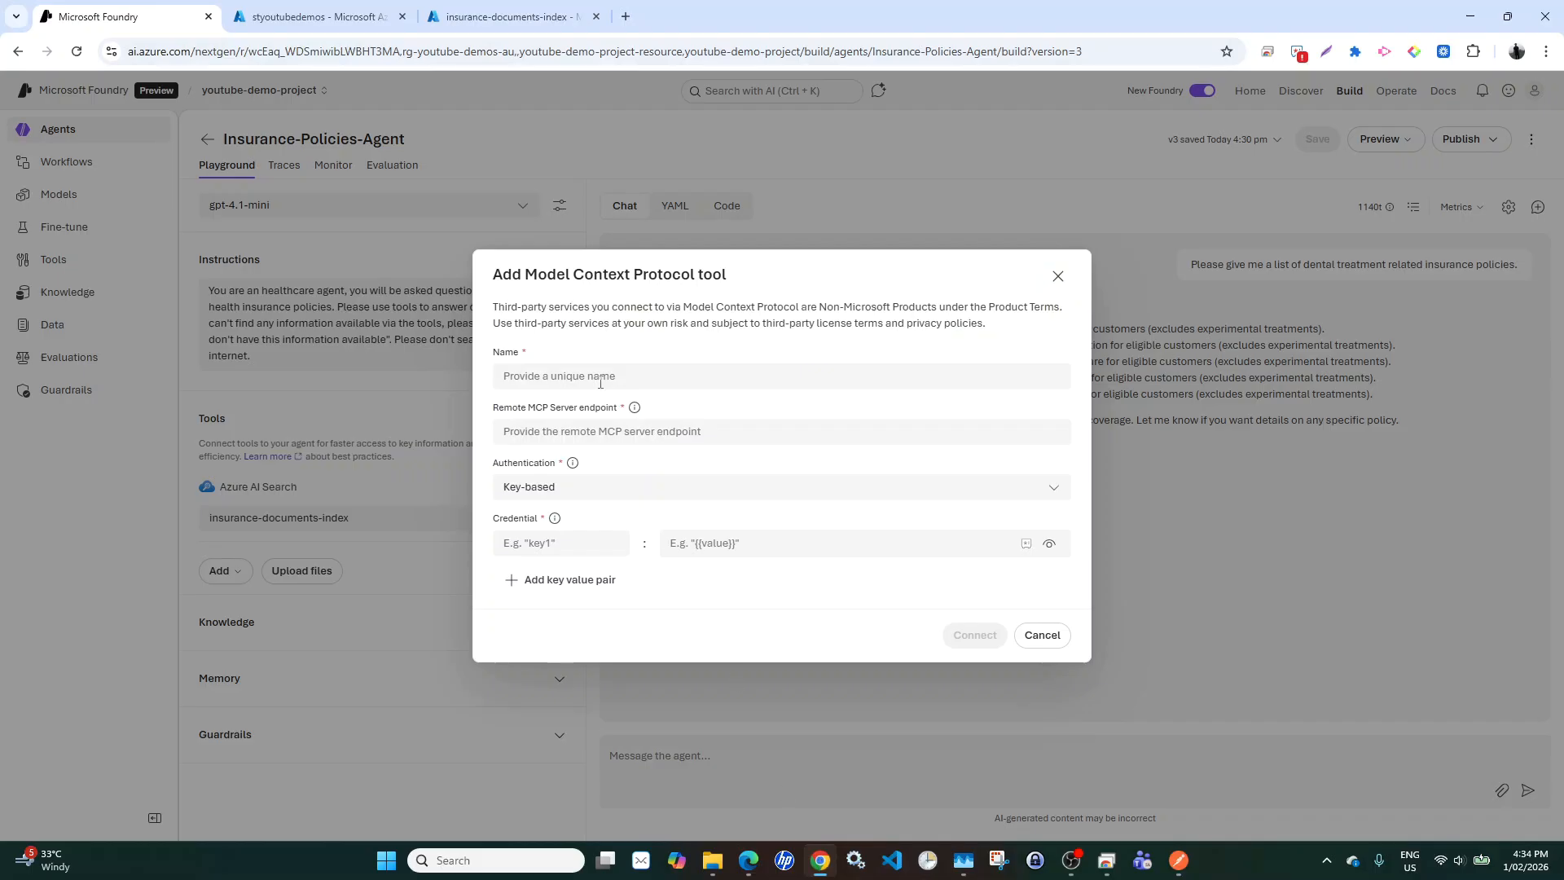
left_click(572, 433)
type("https://youtubedemoswebapp-cmhfbmcphsdxbudc.australiaeast-01.azurewebsites.net//all")
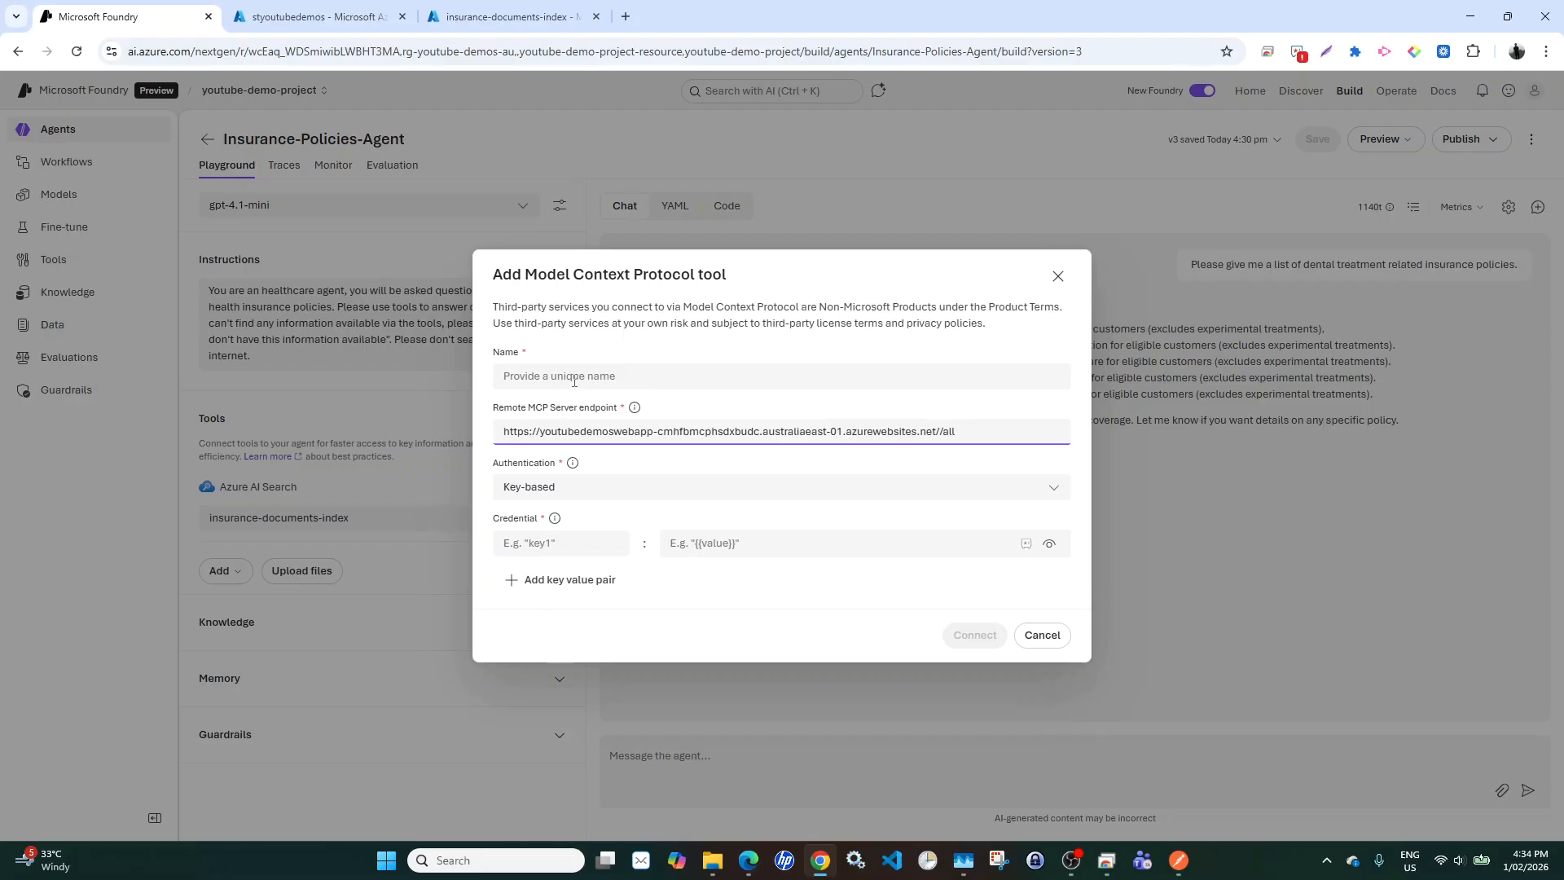
- Name the MCP tool connection youtube-demo-tools
left_click(572, 377)
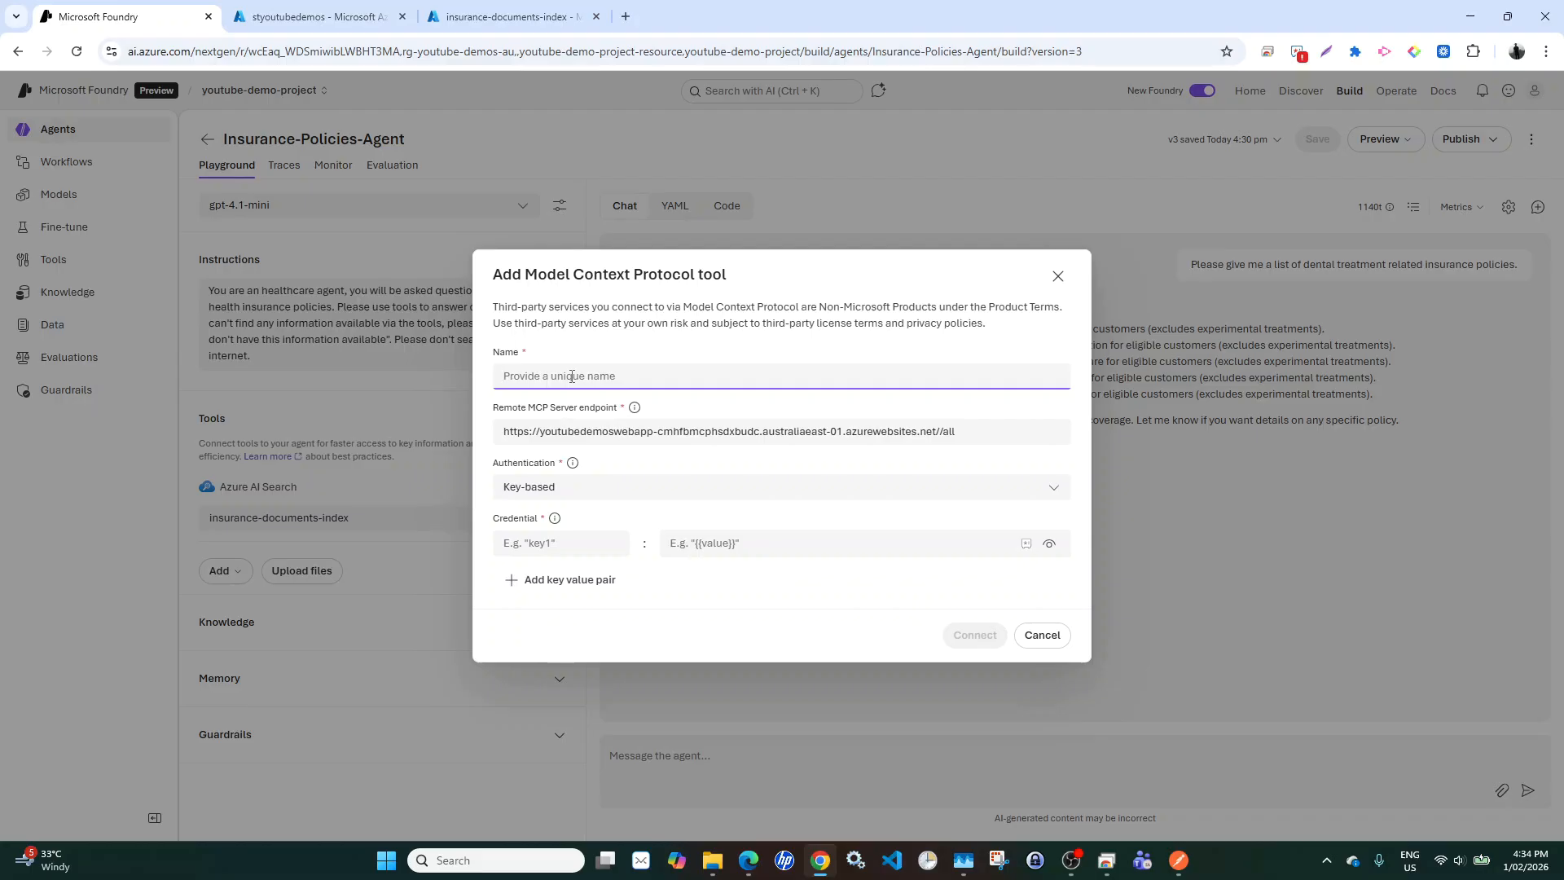
type("youtubde")
key("ctrl+a")
type("youtubd")
type("-demo=")
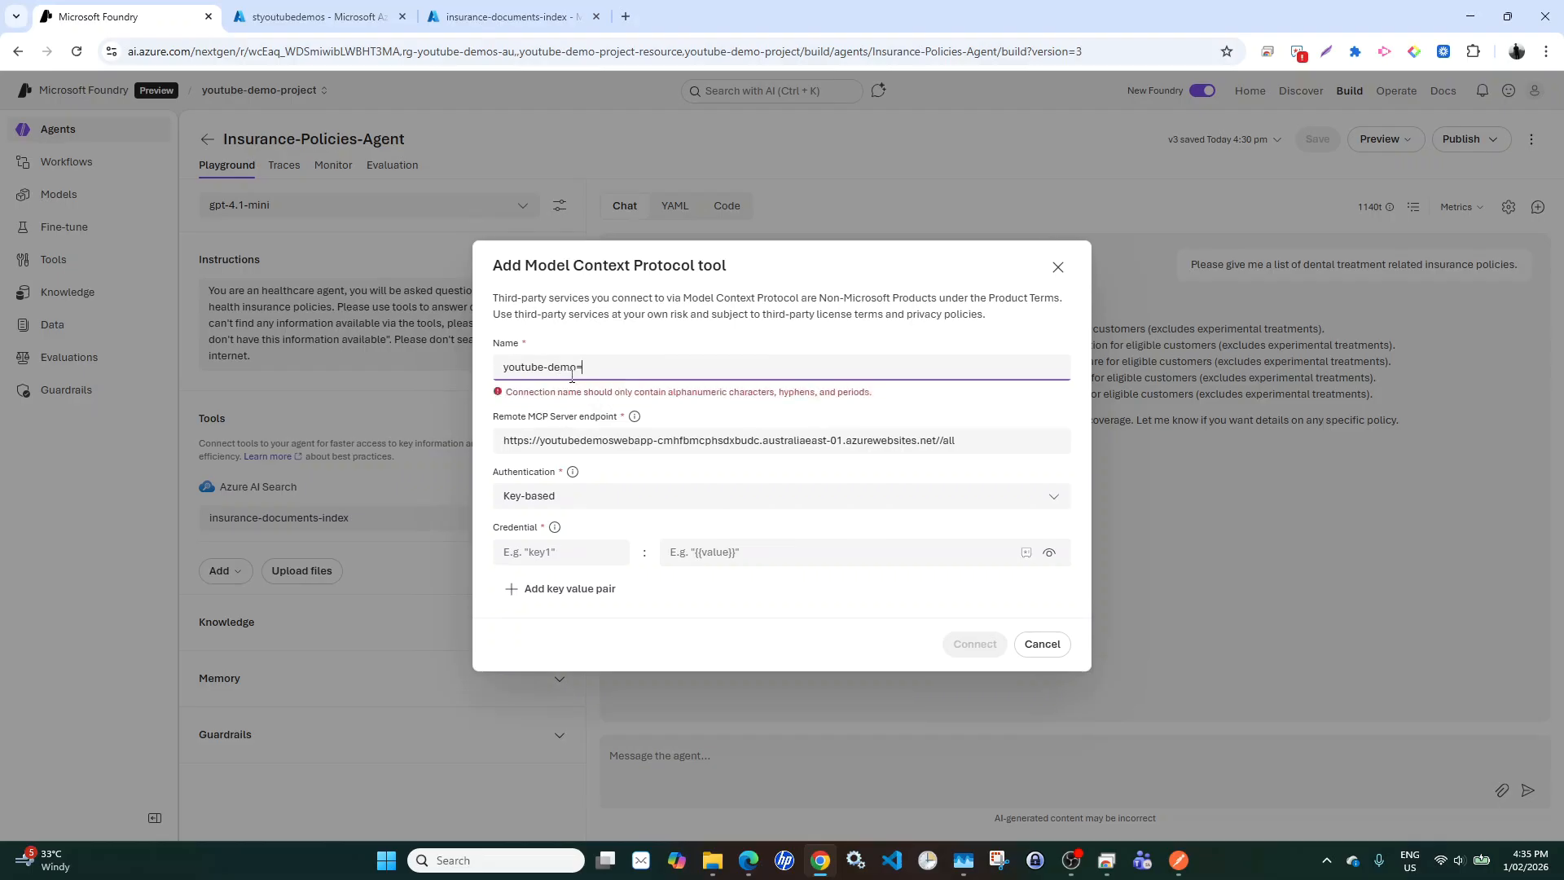
key("BackSpace")
type("-tools")
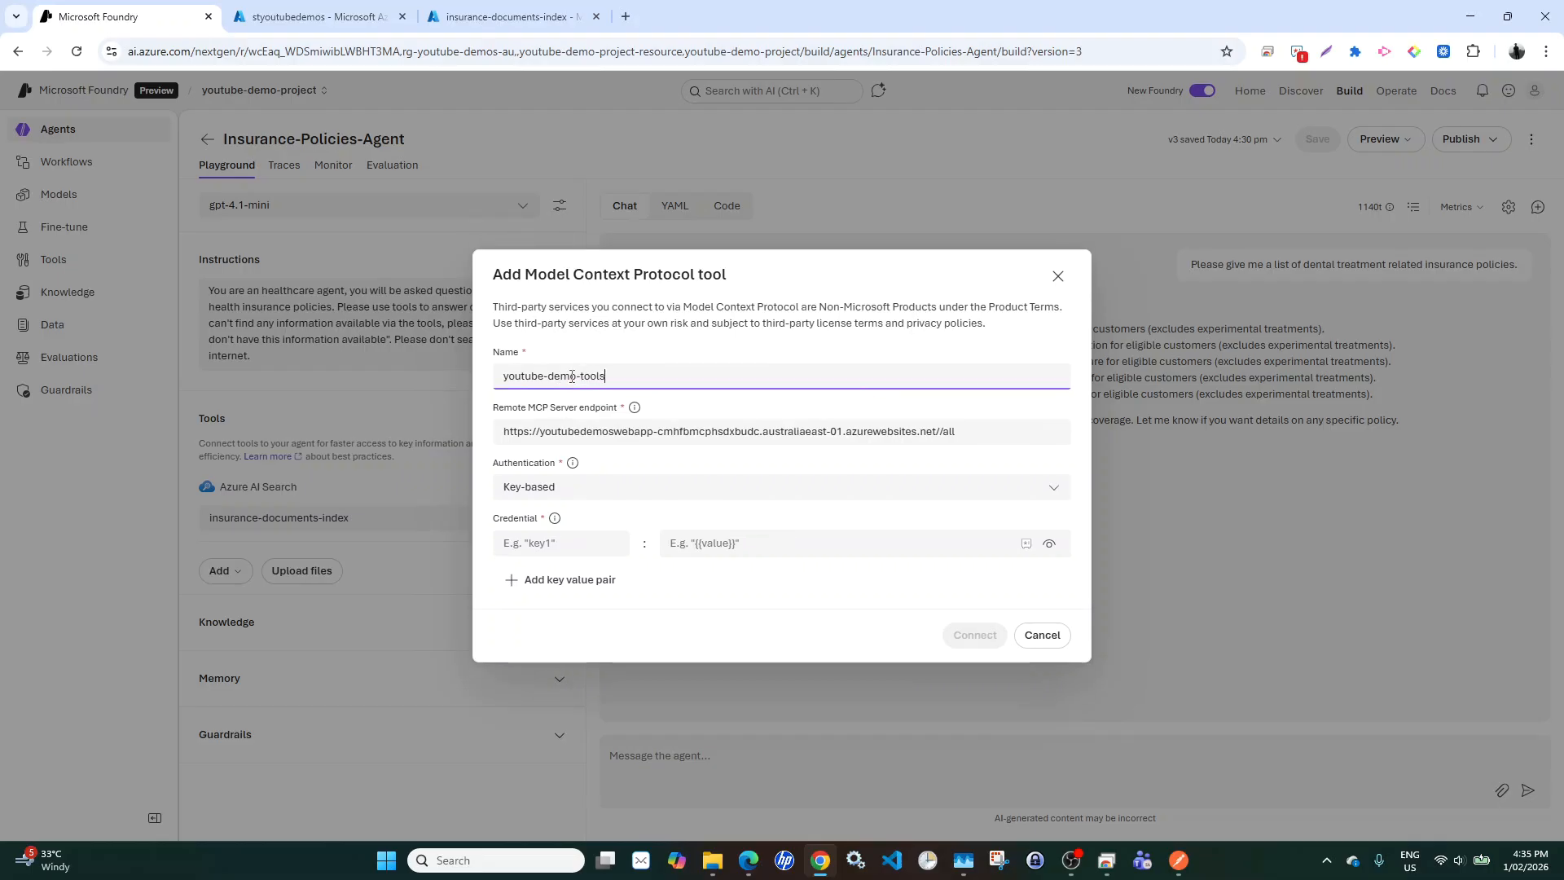
- Set the MCP tool's authentication to Unauthenticated and connect it to the agent
left_click(578, 487)
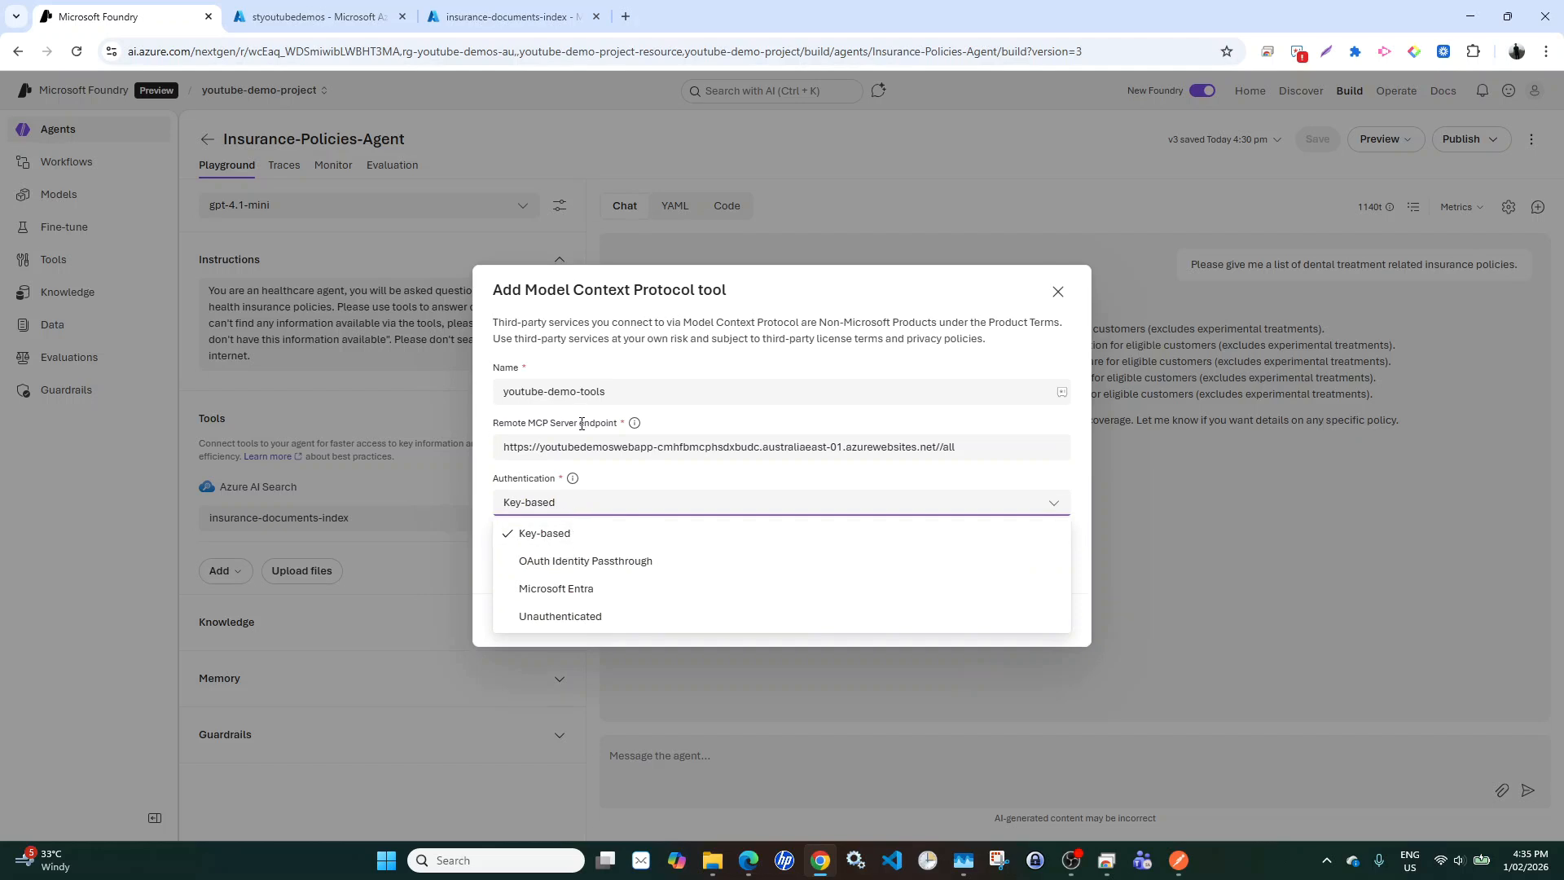
left_click(557, 620)
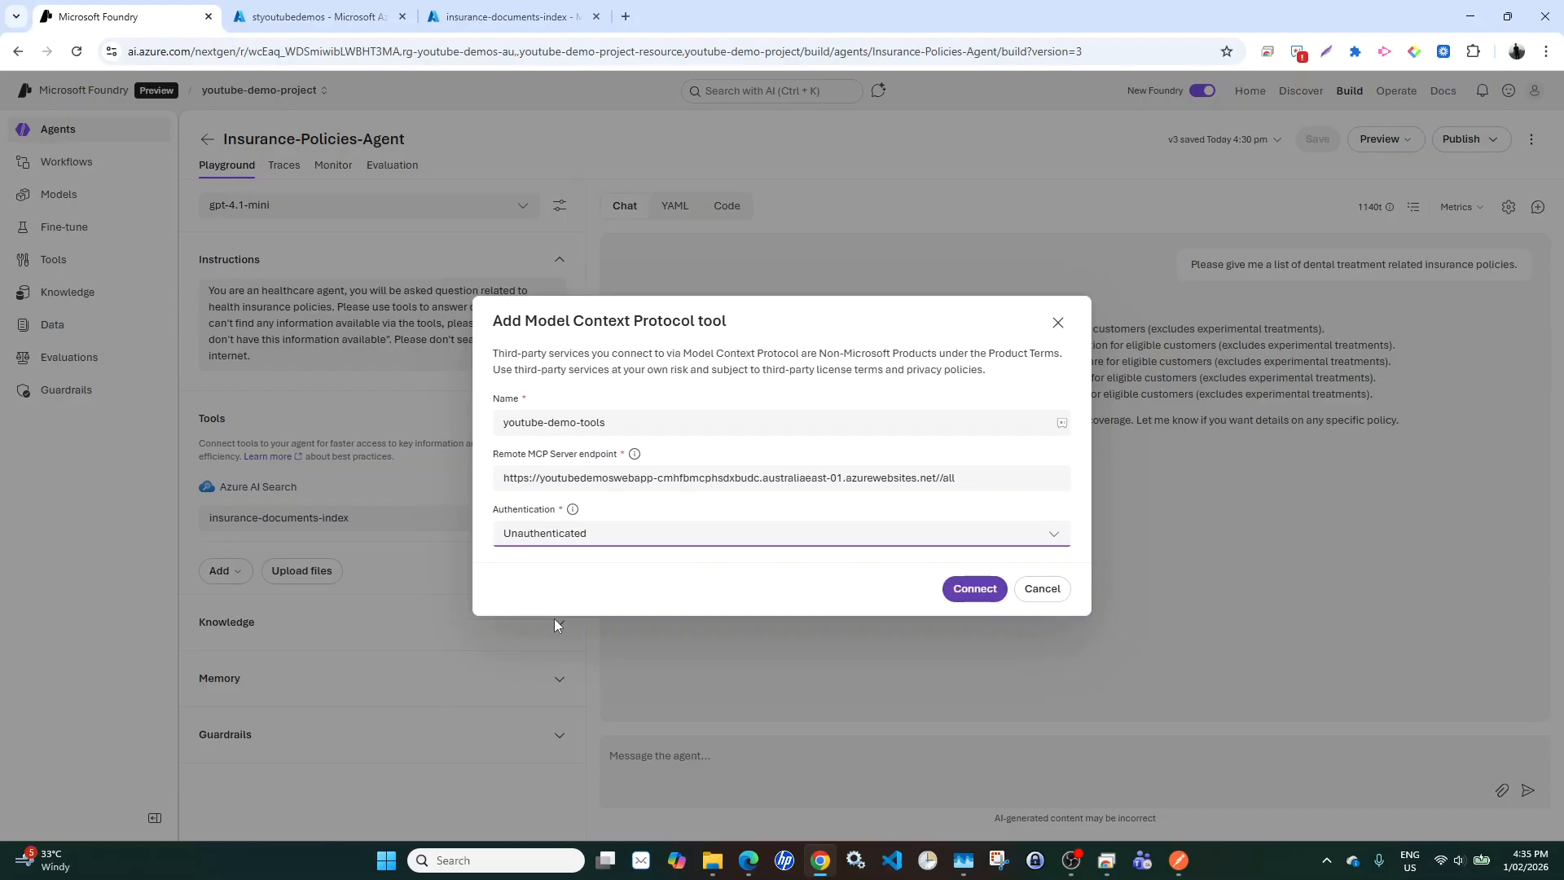
left_click(973, 594)
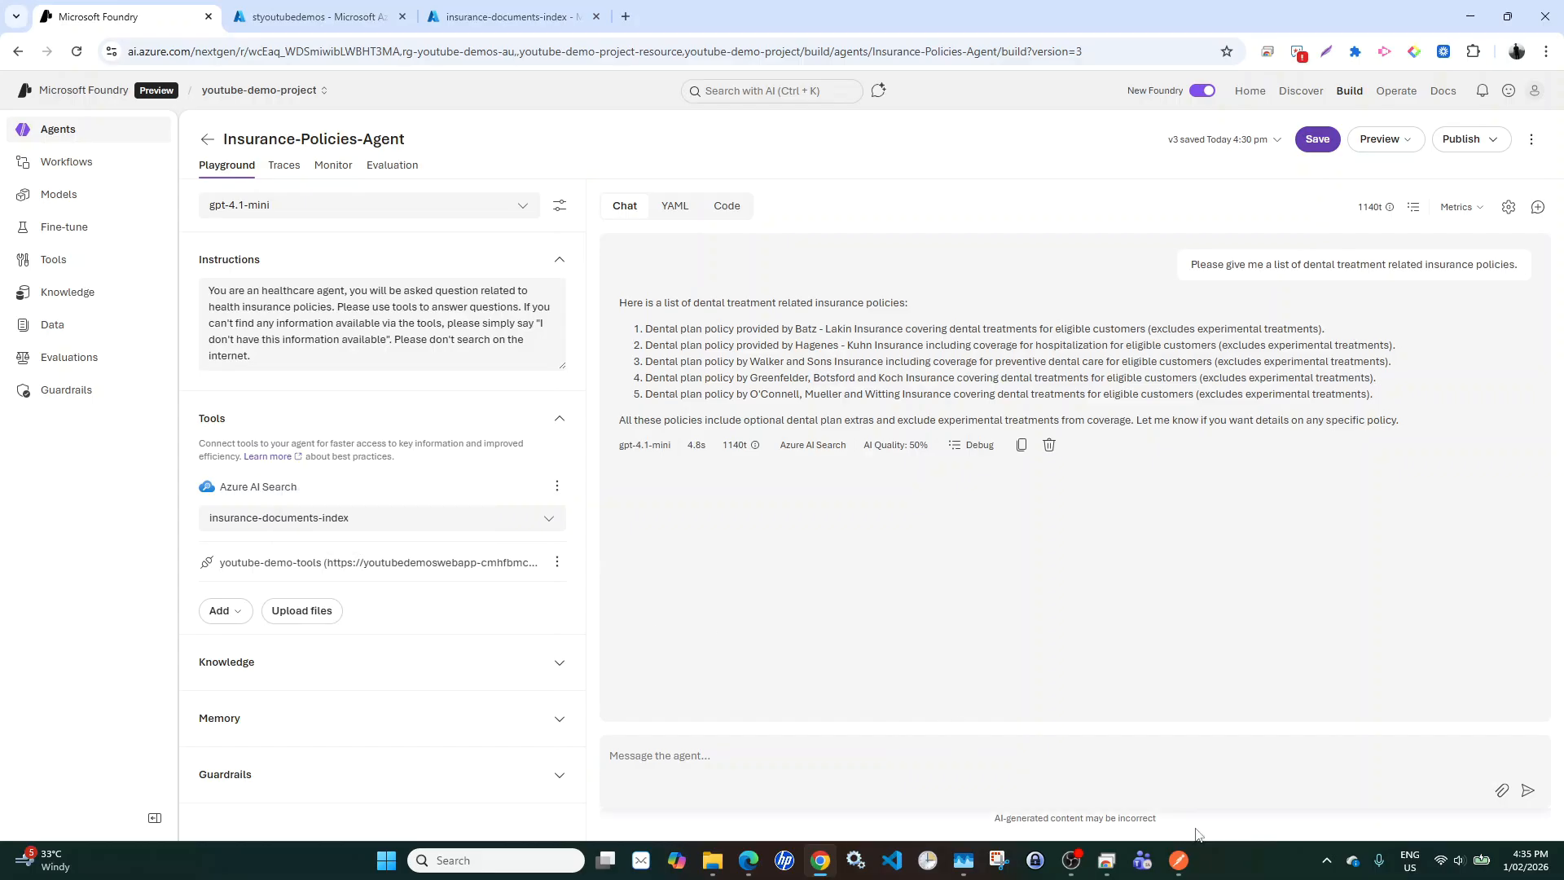
- Switch back to Postman and review the MCP server's tool list, including the get_forecast parameters
left_click(1179, 860)
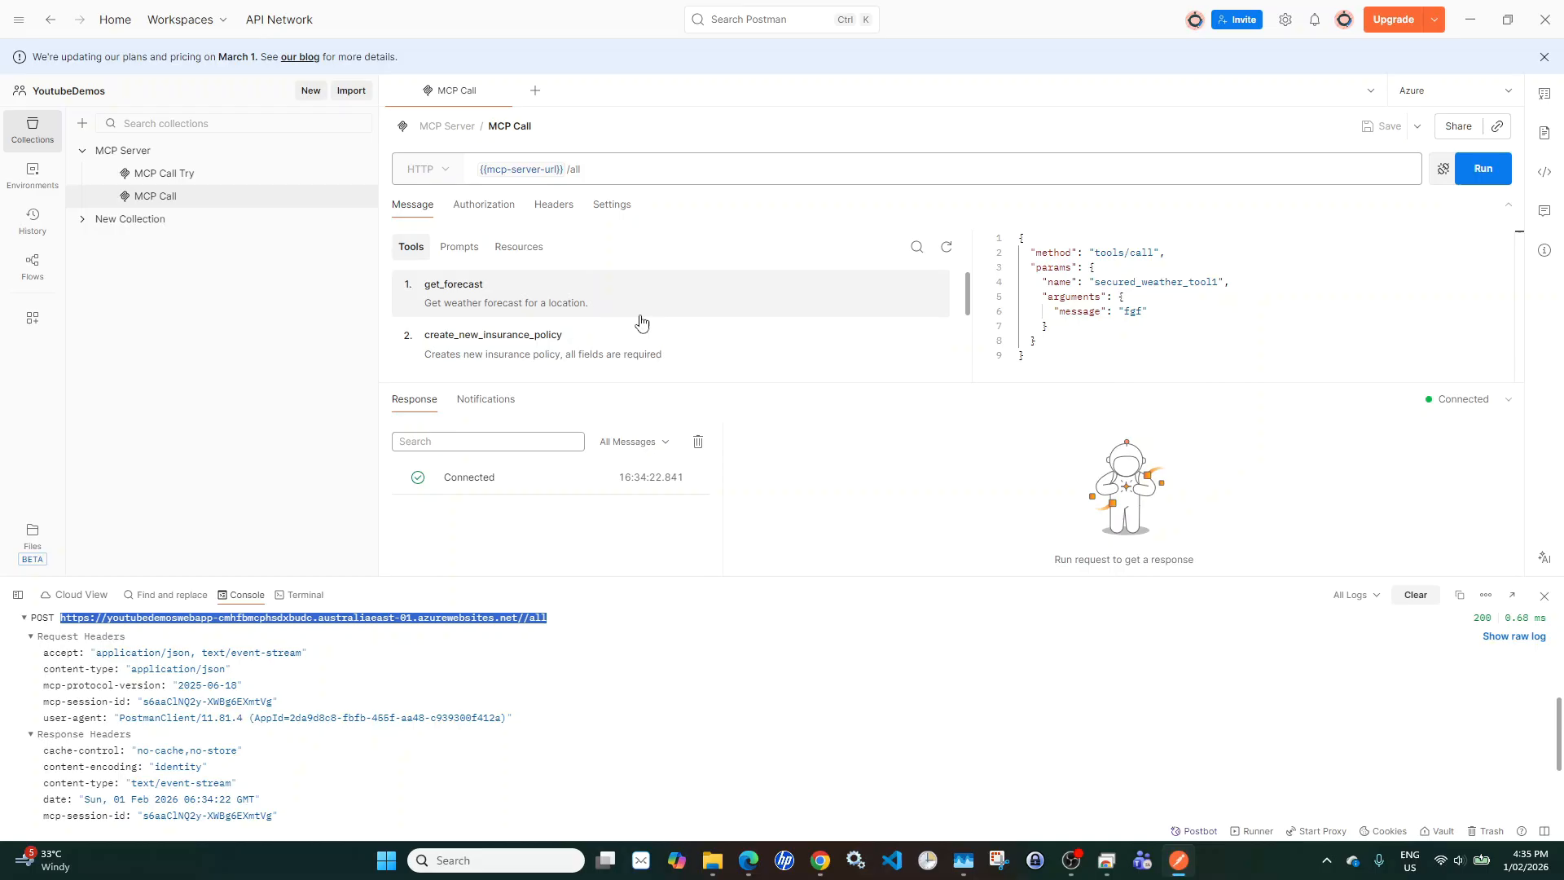
scroll(642, 323, "down", 5)
scroll(641, 323, "up", 5)
scroll(657, 332, "down", 1)
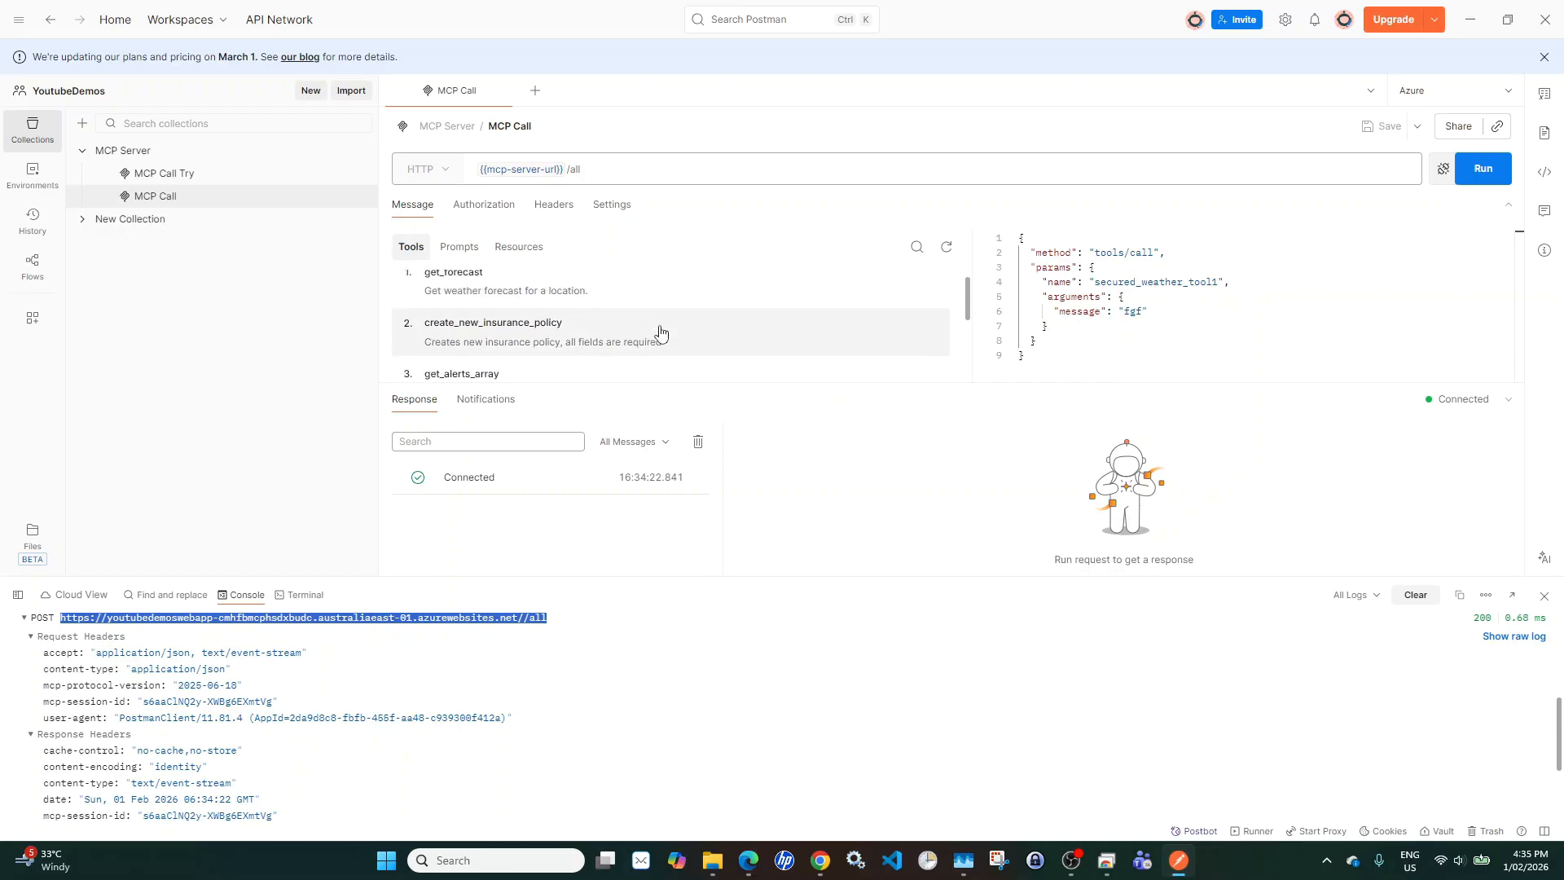
left_click(584, 296)
scroll(707, 322, "down", 2)
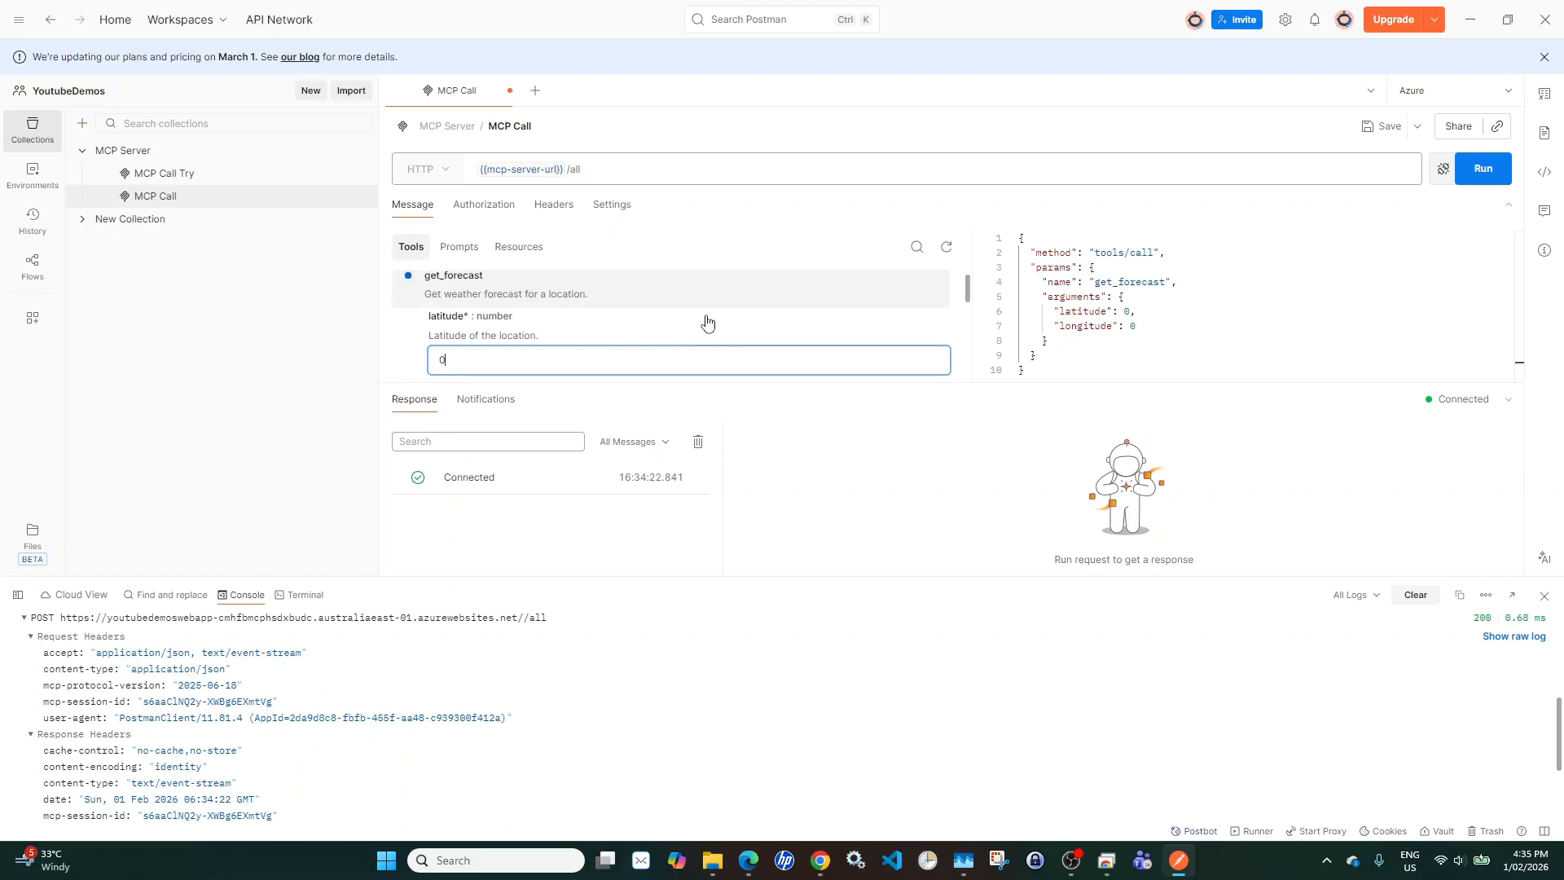
scroll(707, 323, "down", 5)
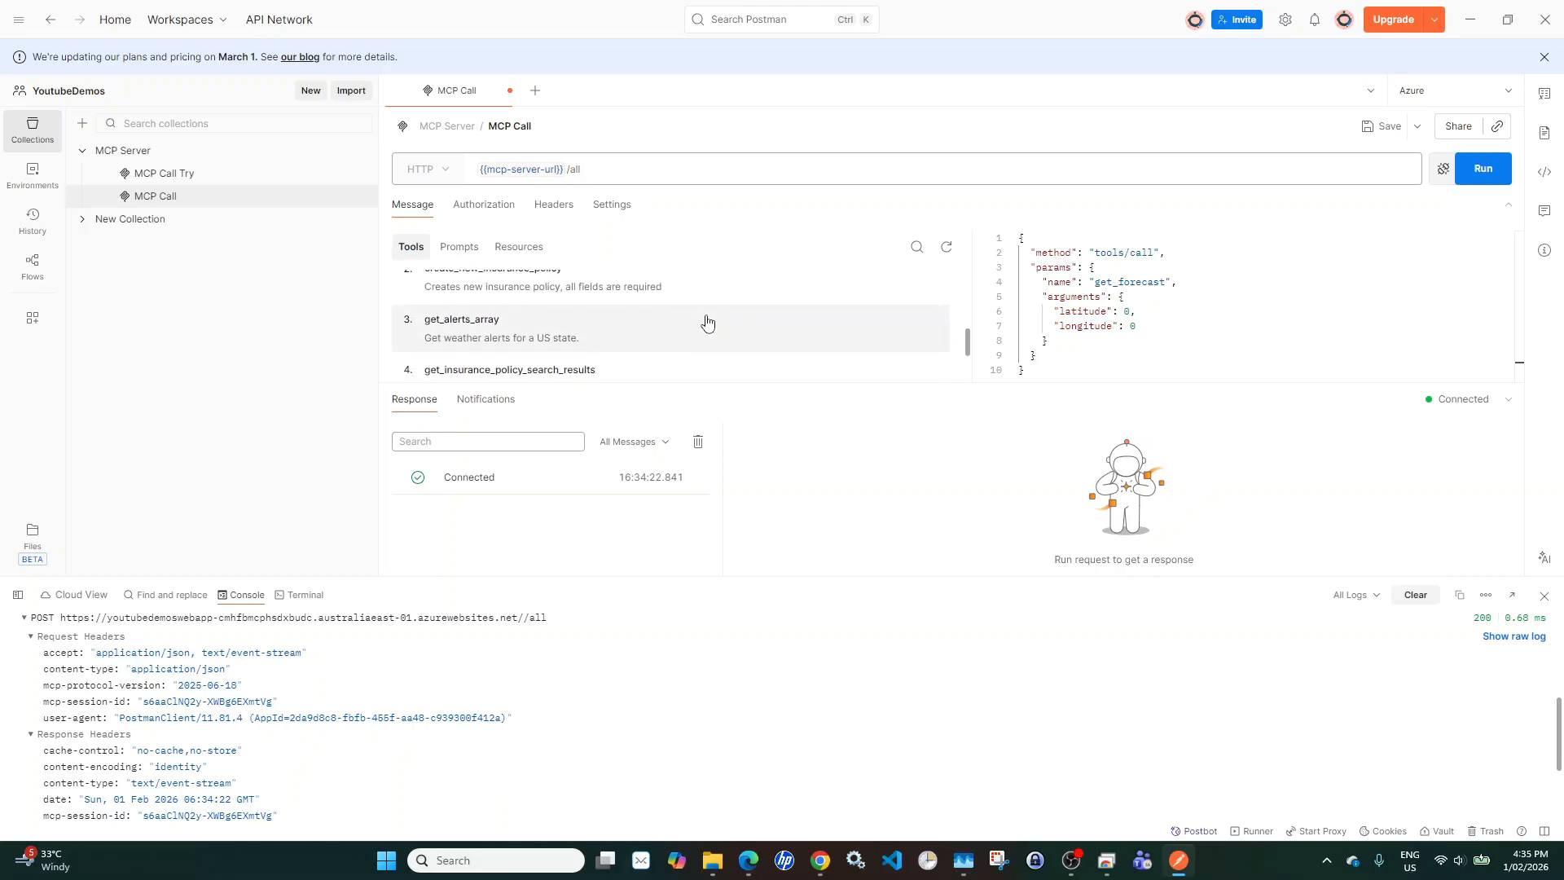
scroll(707, 323, "down", 4)
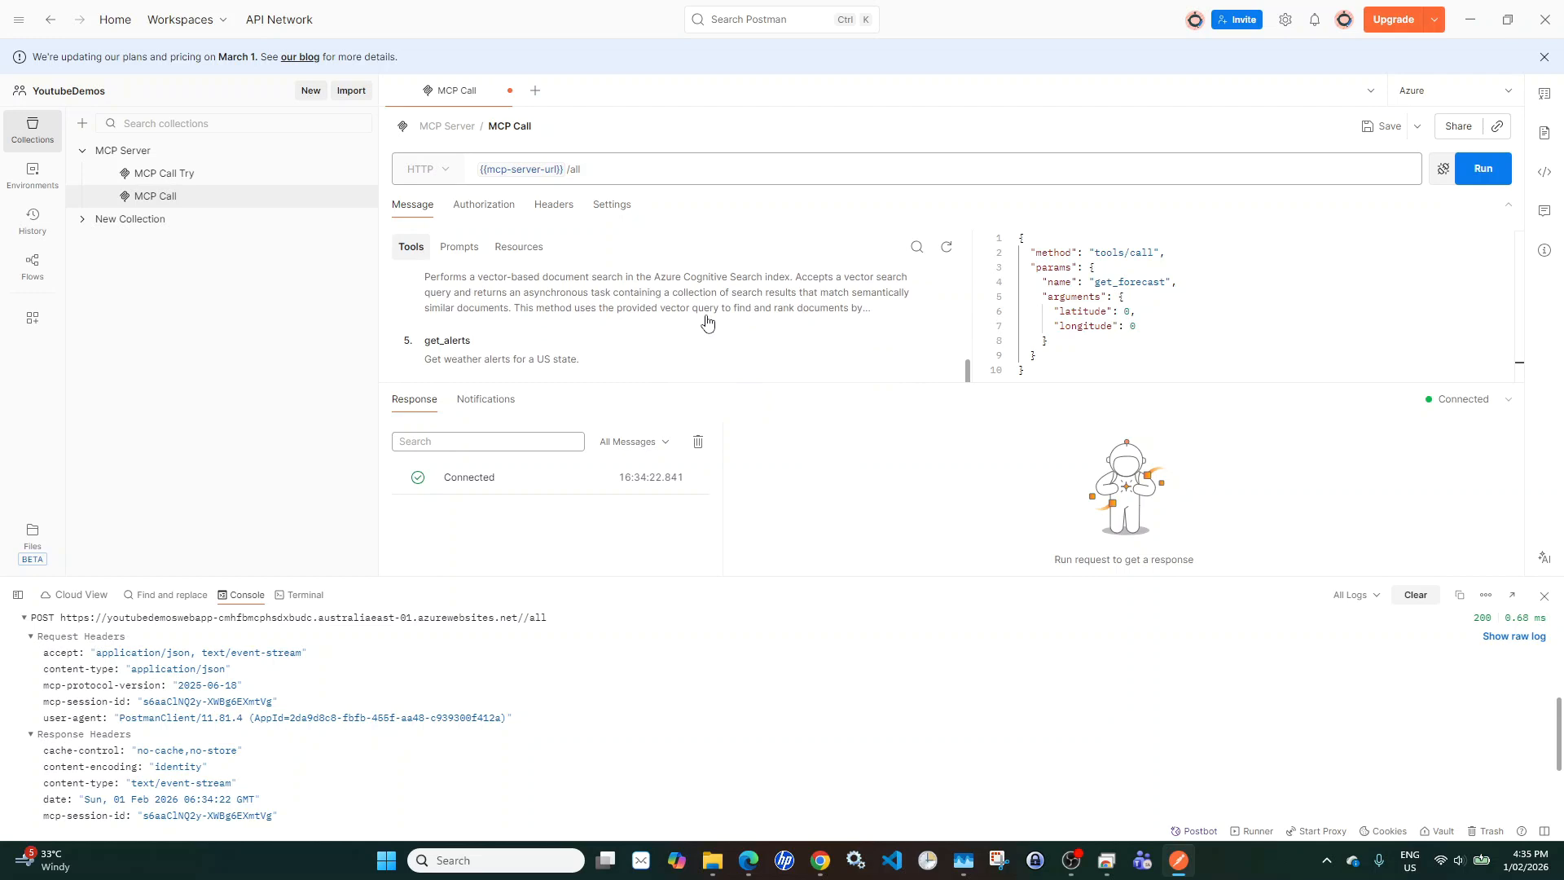
- Run the get_alerts tool with the state NY and examine the returned weather alerts
left_click(562, 350)
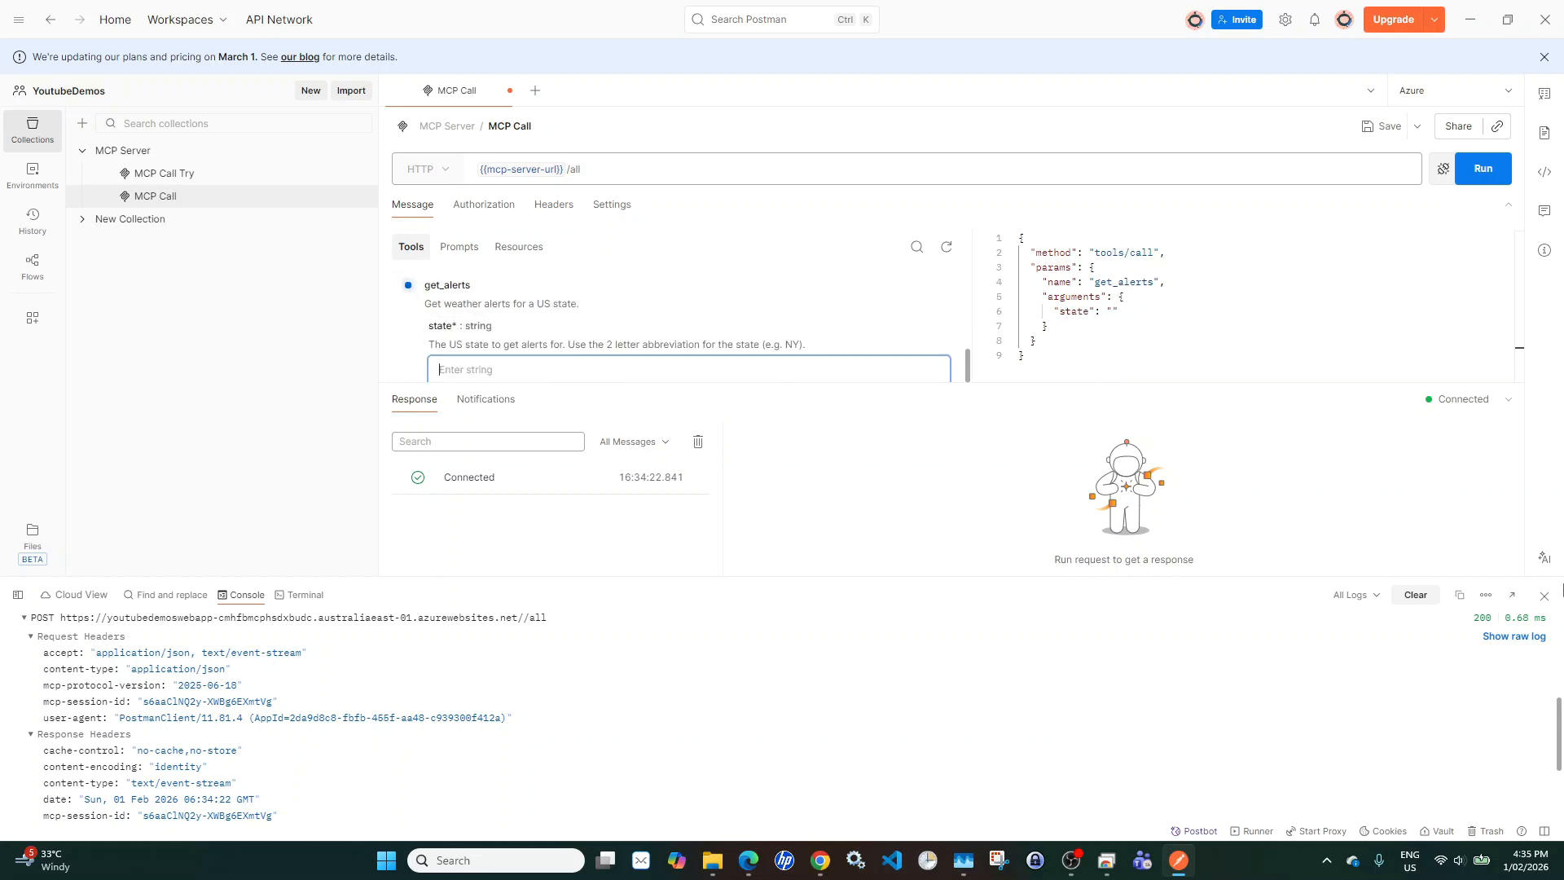
left_click(1545, 595)
left_click(560, 484)
type("NY")
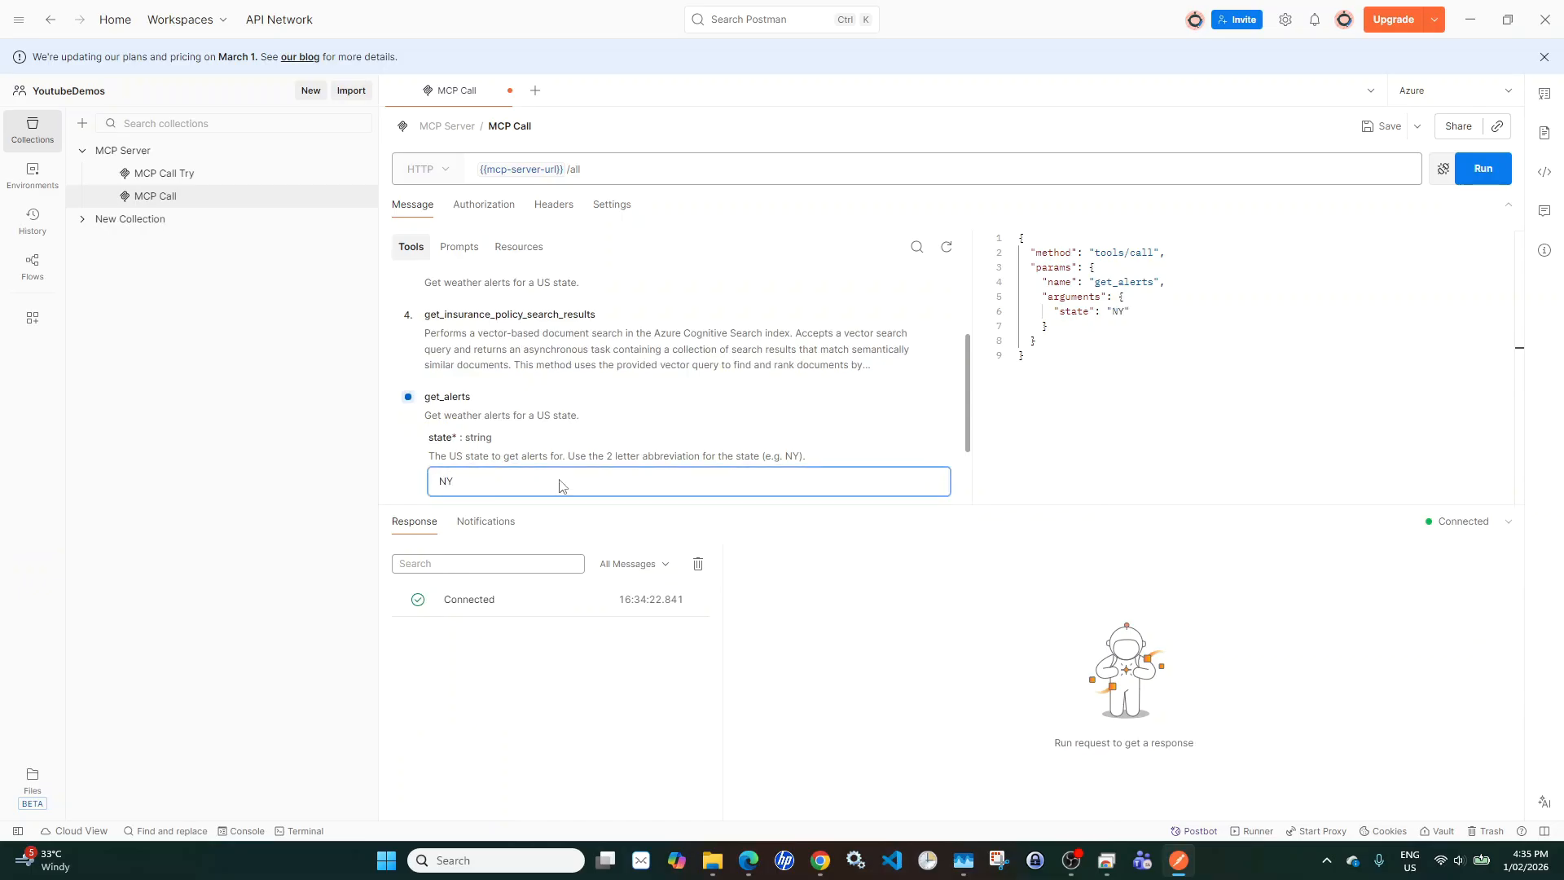
scroll(647, 410, "down", 2)
left_click(1483, 167)
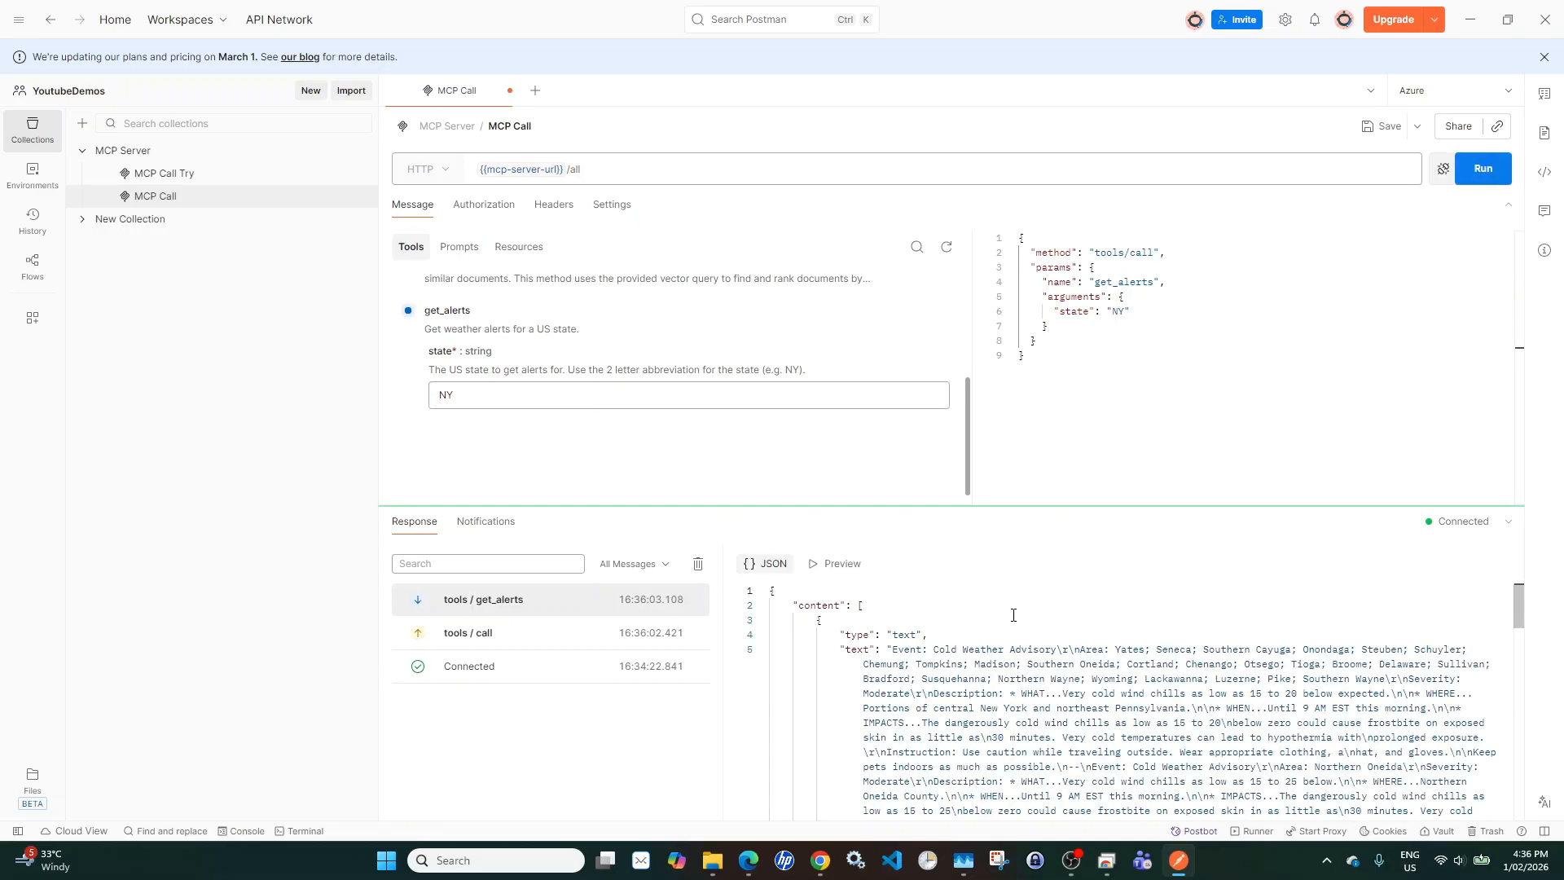
scroll(1014, 699, "down", 2)
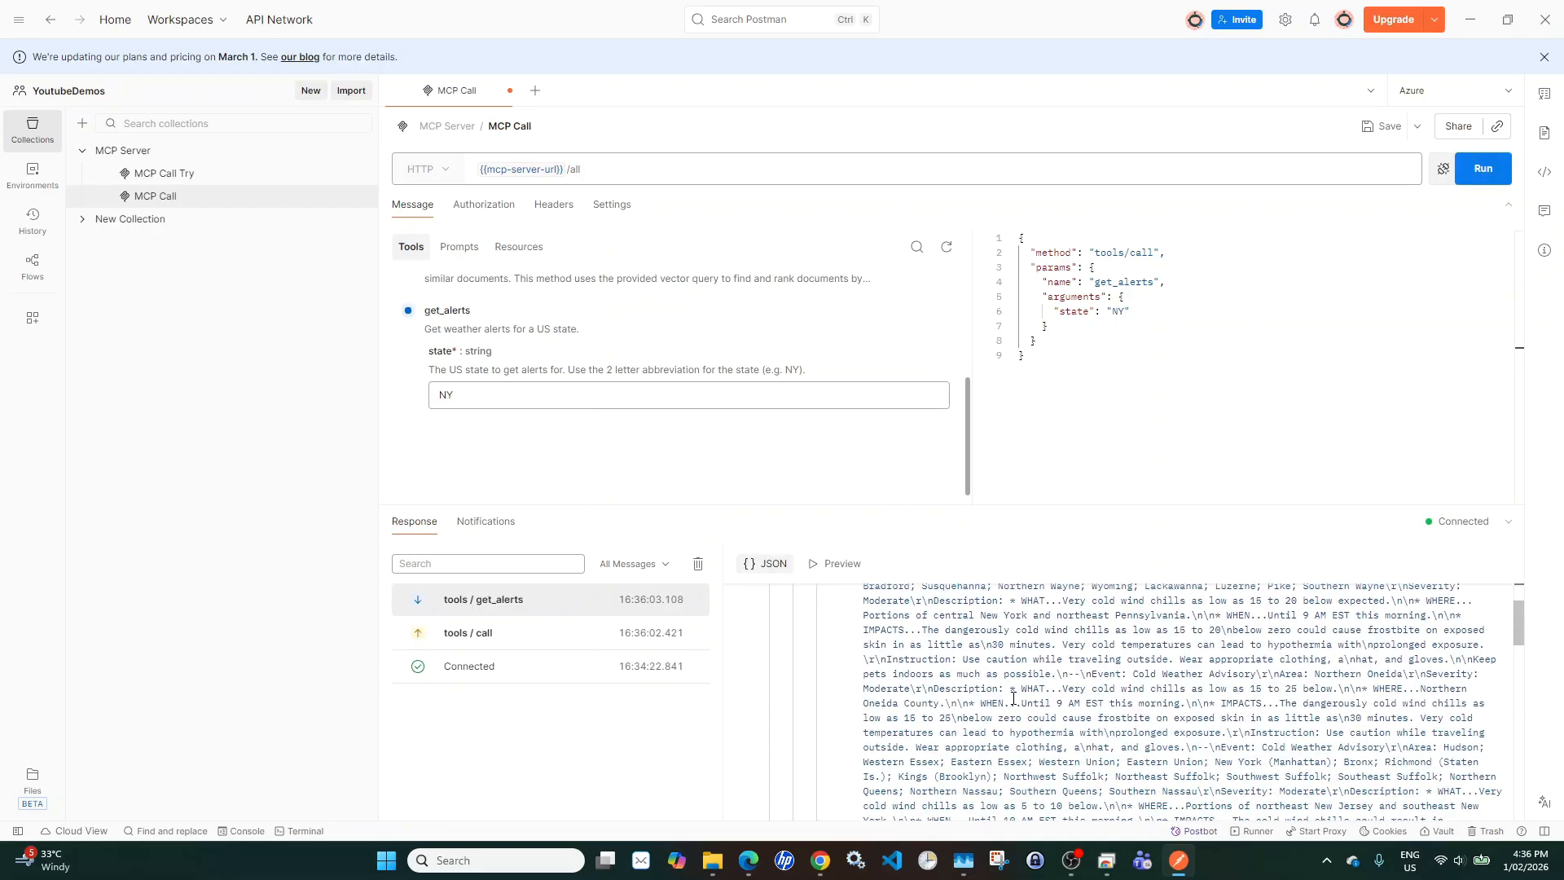
double_click(1097, 662)
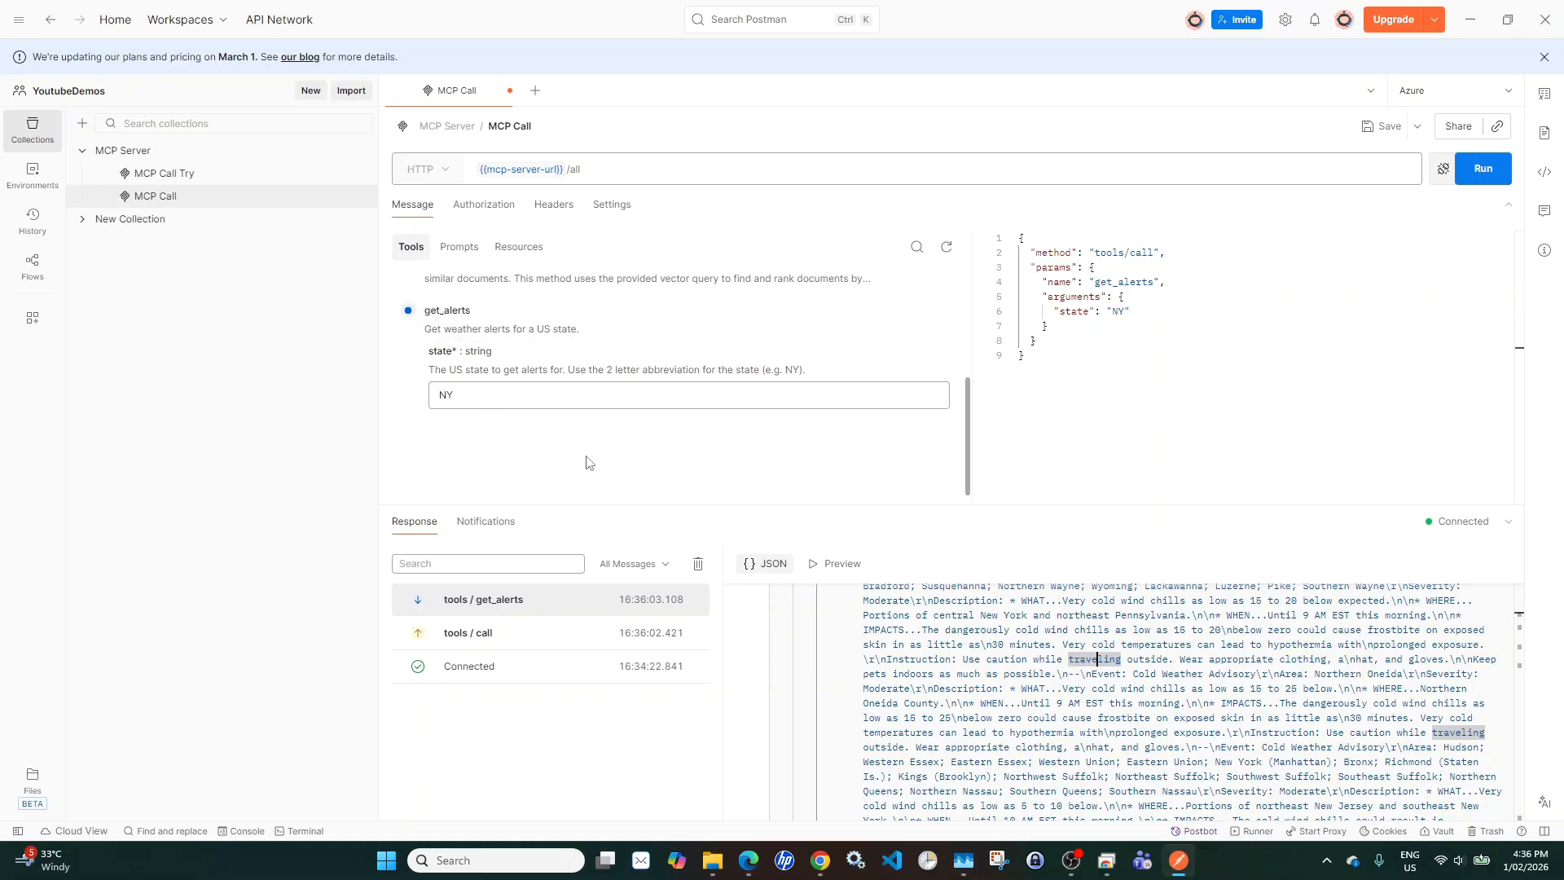
- Return to Microsoft Foundry, save the agent with the new MCP tool and start a new chat
left_click(820, 861)
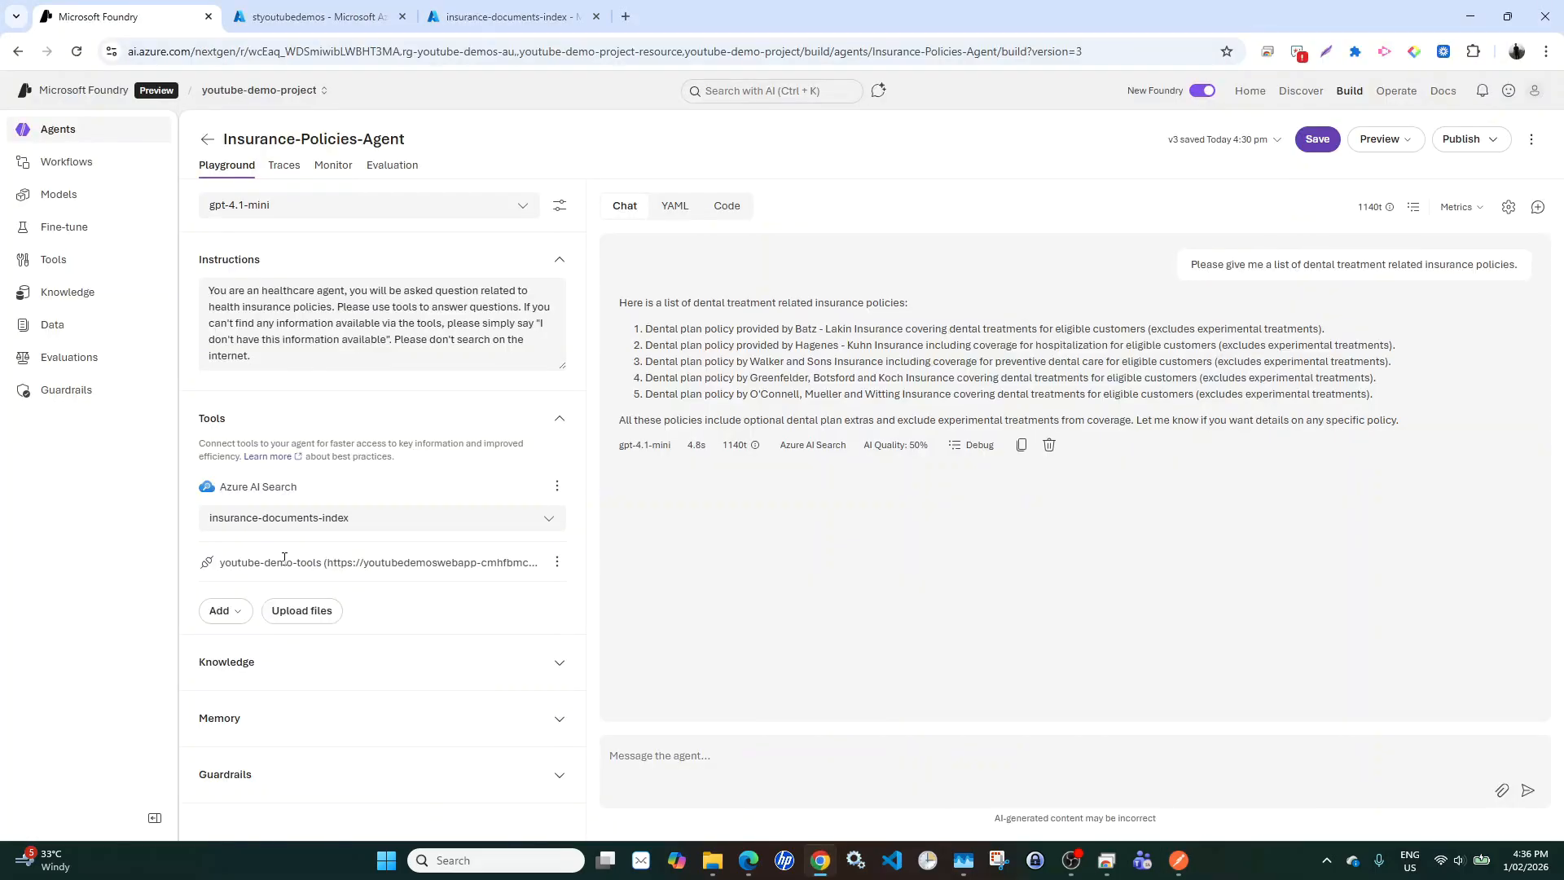
left_click(1319, 139)
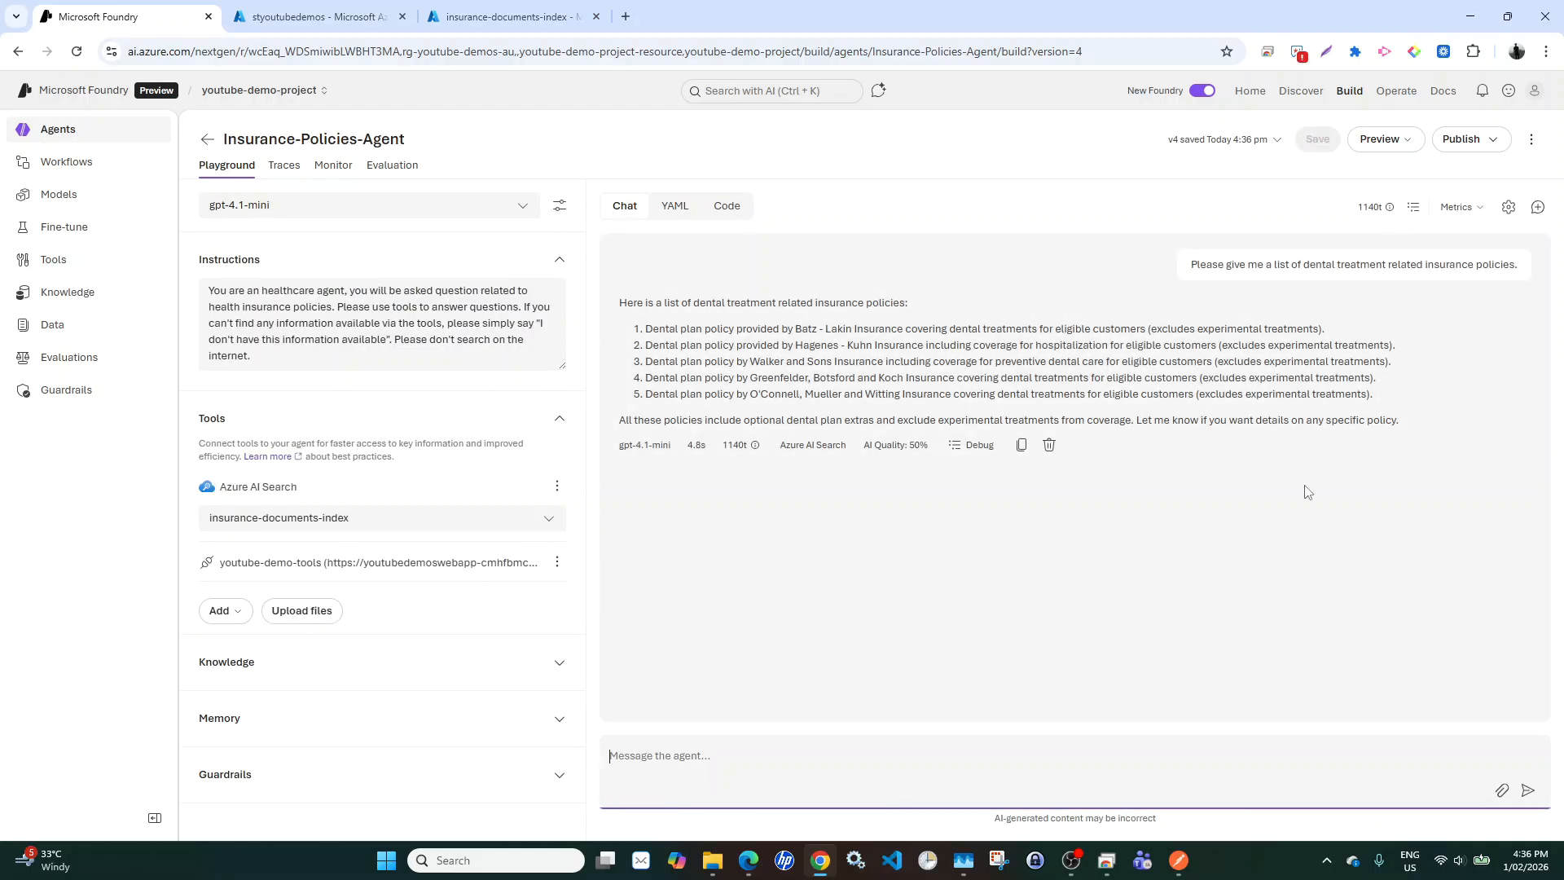
left_click(1539, 207)
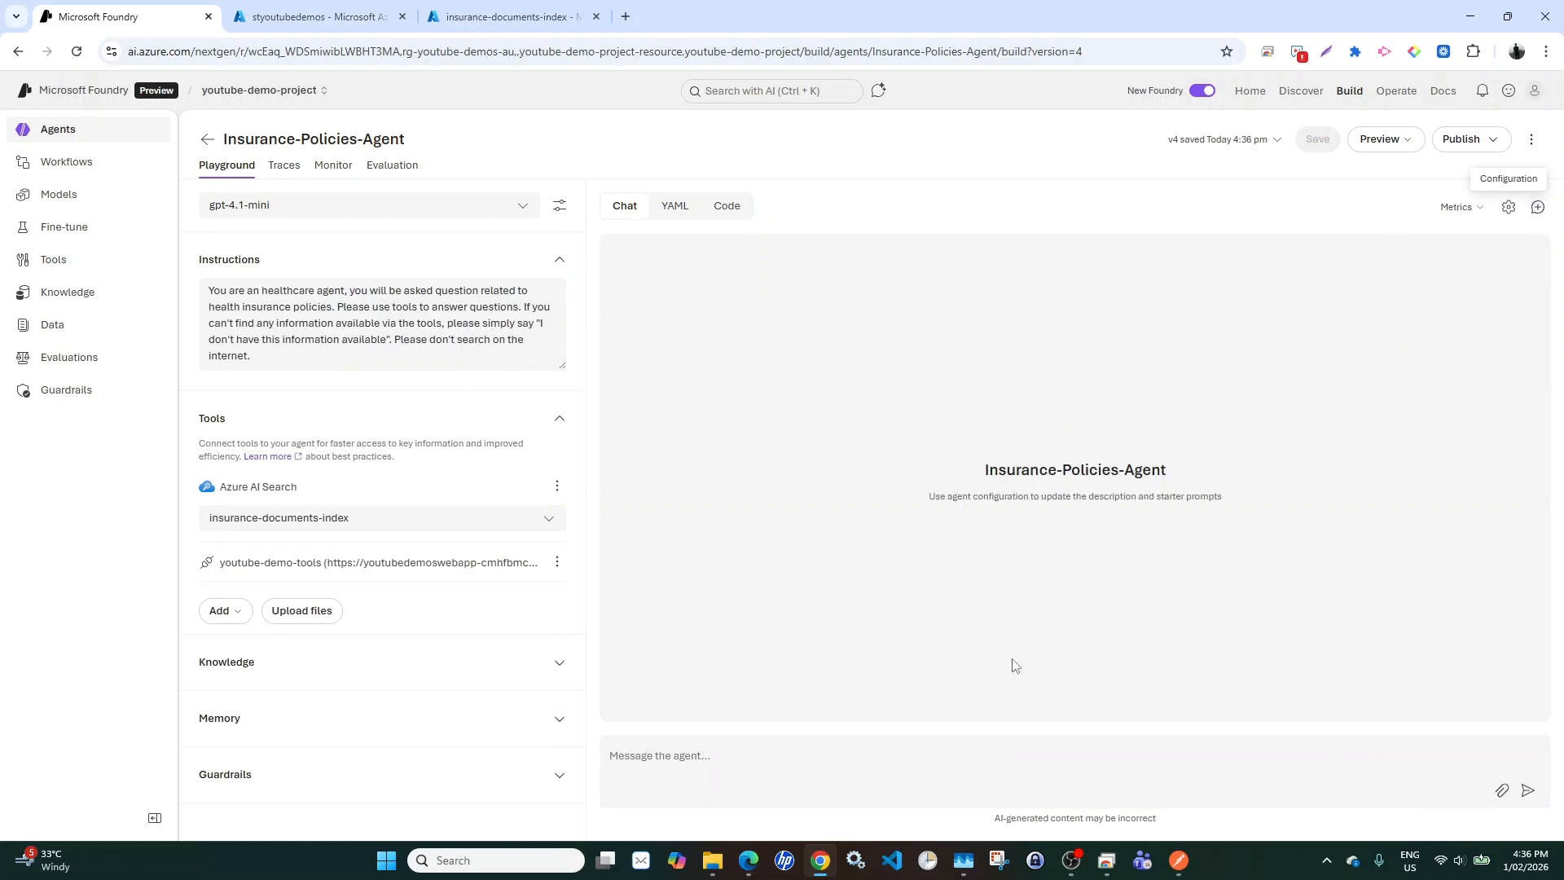
- Ask the agent "Could you give me weather information for New York?"
left_click(709, 764)
type("Could")
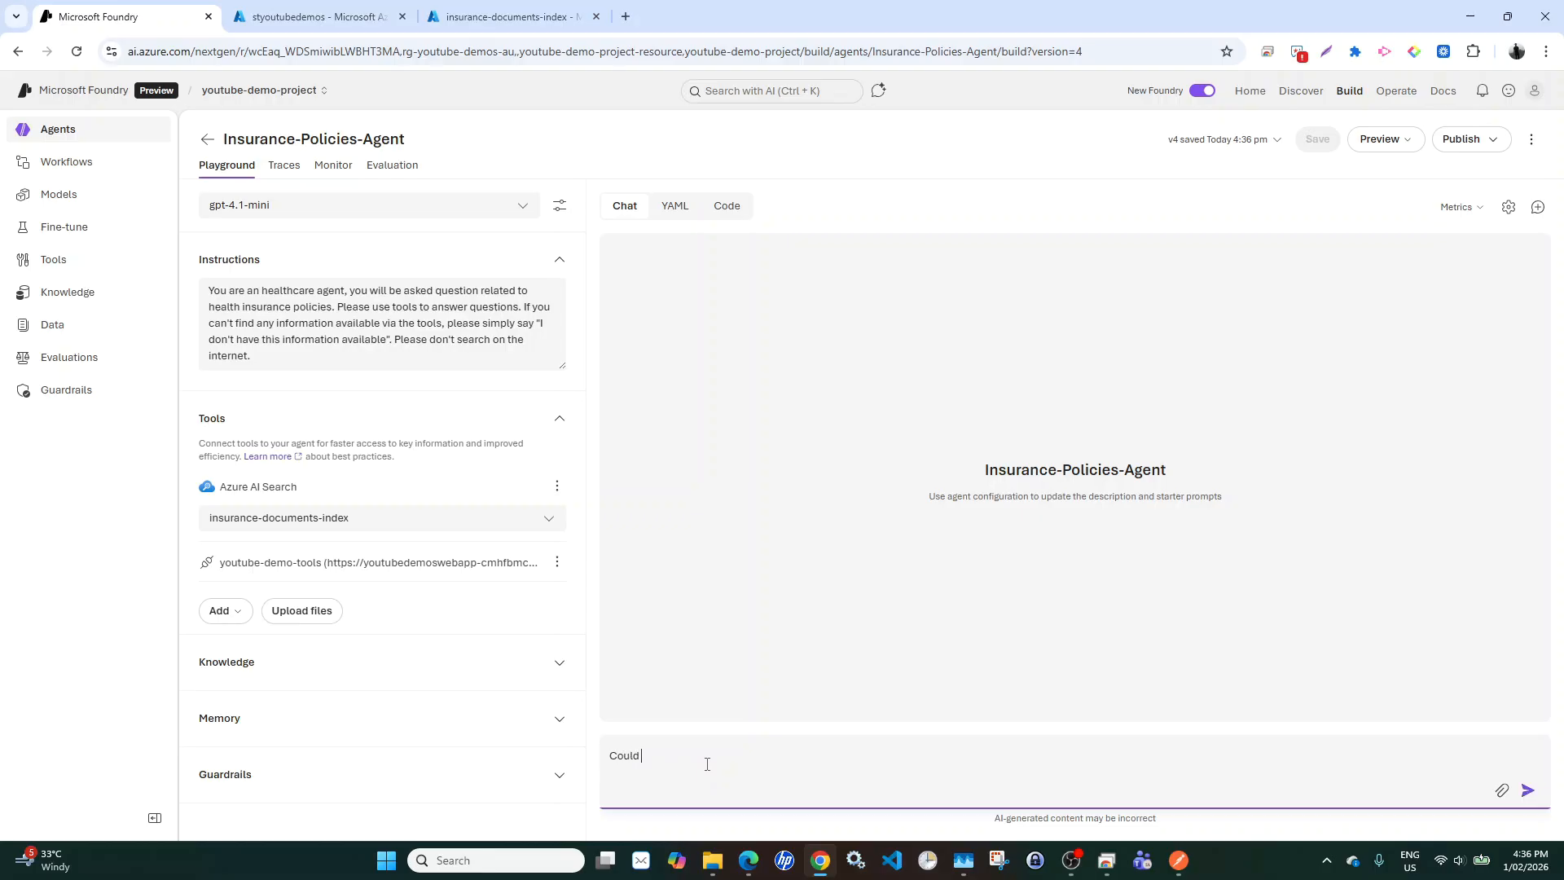
type(" you give me weather information")
type("for New York?")
key("Return")
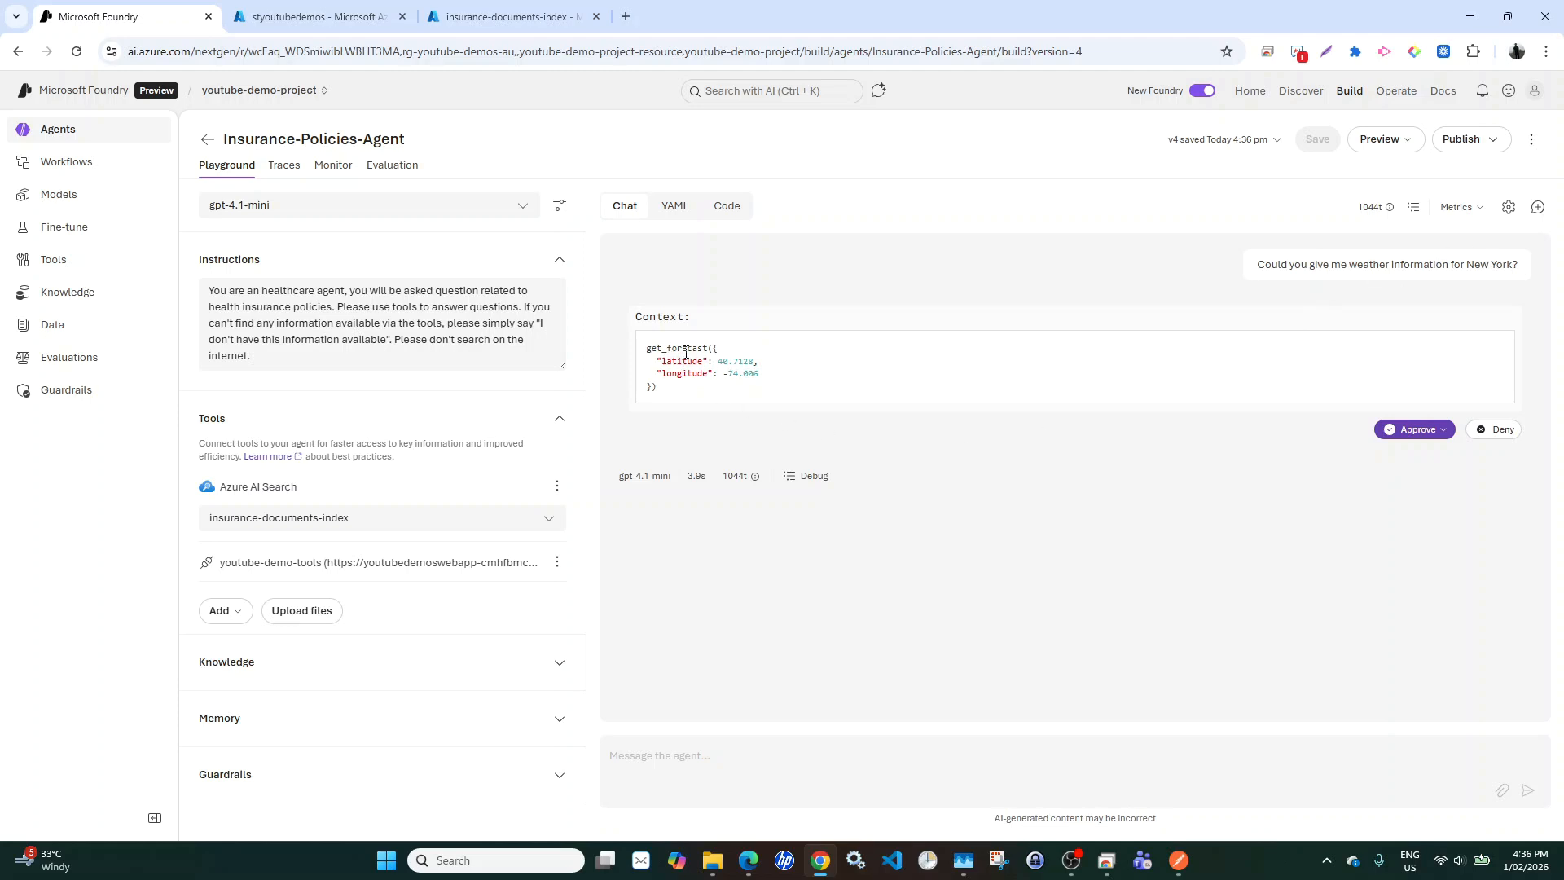
- Approve the get_forecast call with "Always approve this tool" and review the agent's forecast reply
left_click(1444, 432)
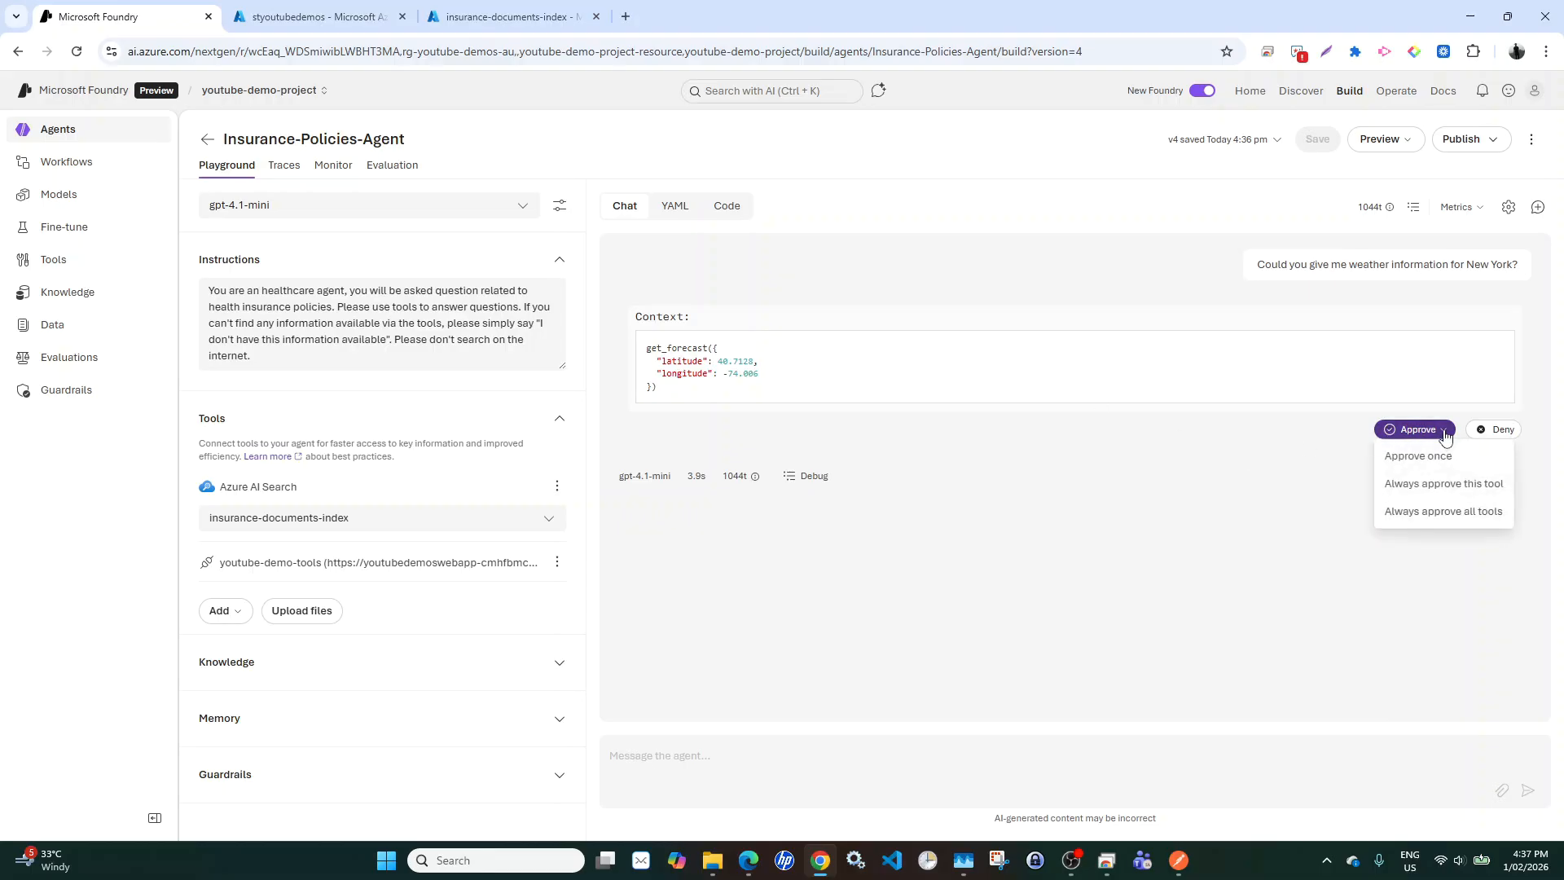
left_click(1413, 489)
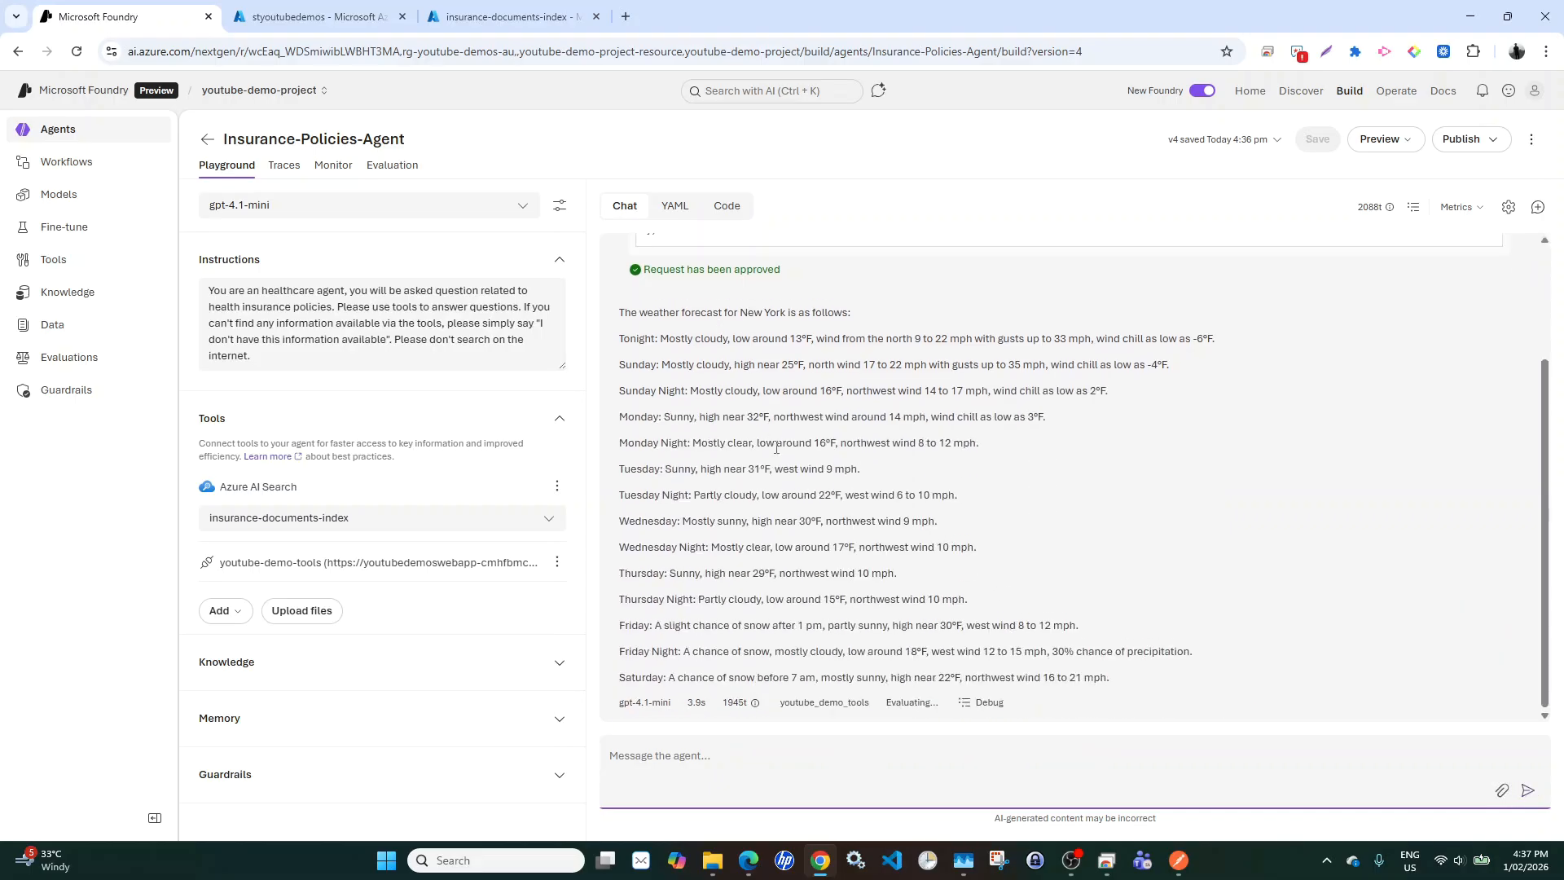
scroll(776, 448, "up", 1)
scroll(963, 552, "down", 1)
- Examine the forecast reply's debug details, including the user input and the youtube_demo_tools call
left_click(1005, 703)
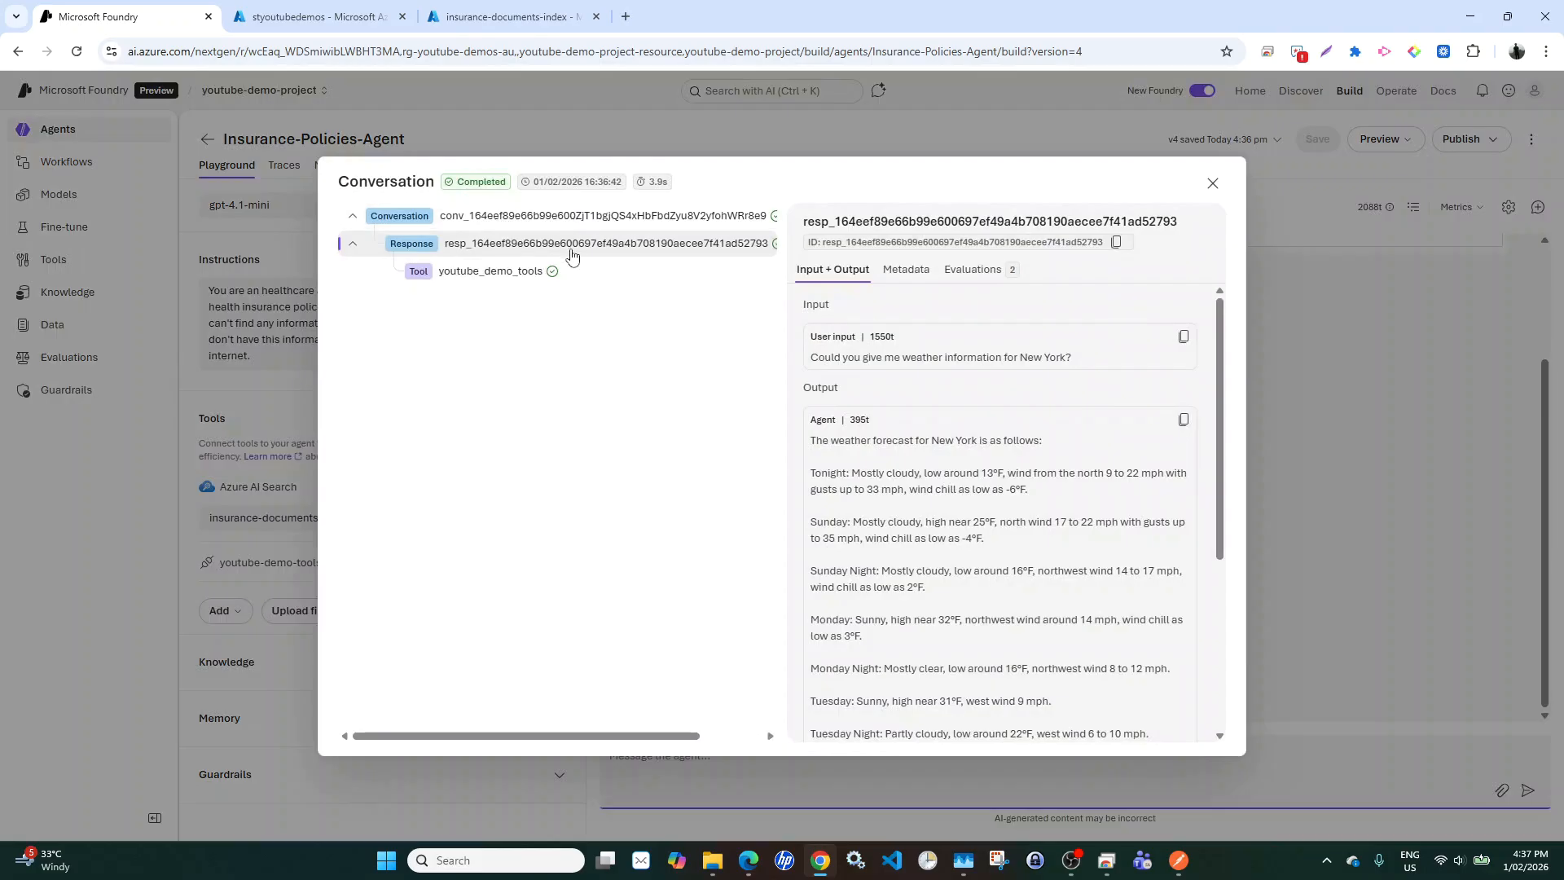
left_click_drag(818, 356, 1074, 360)
left_click(1074, 361)
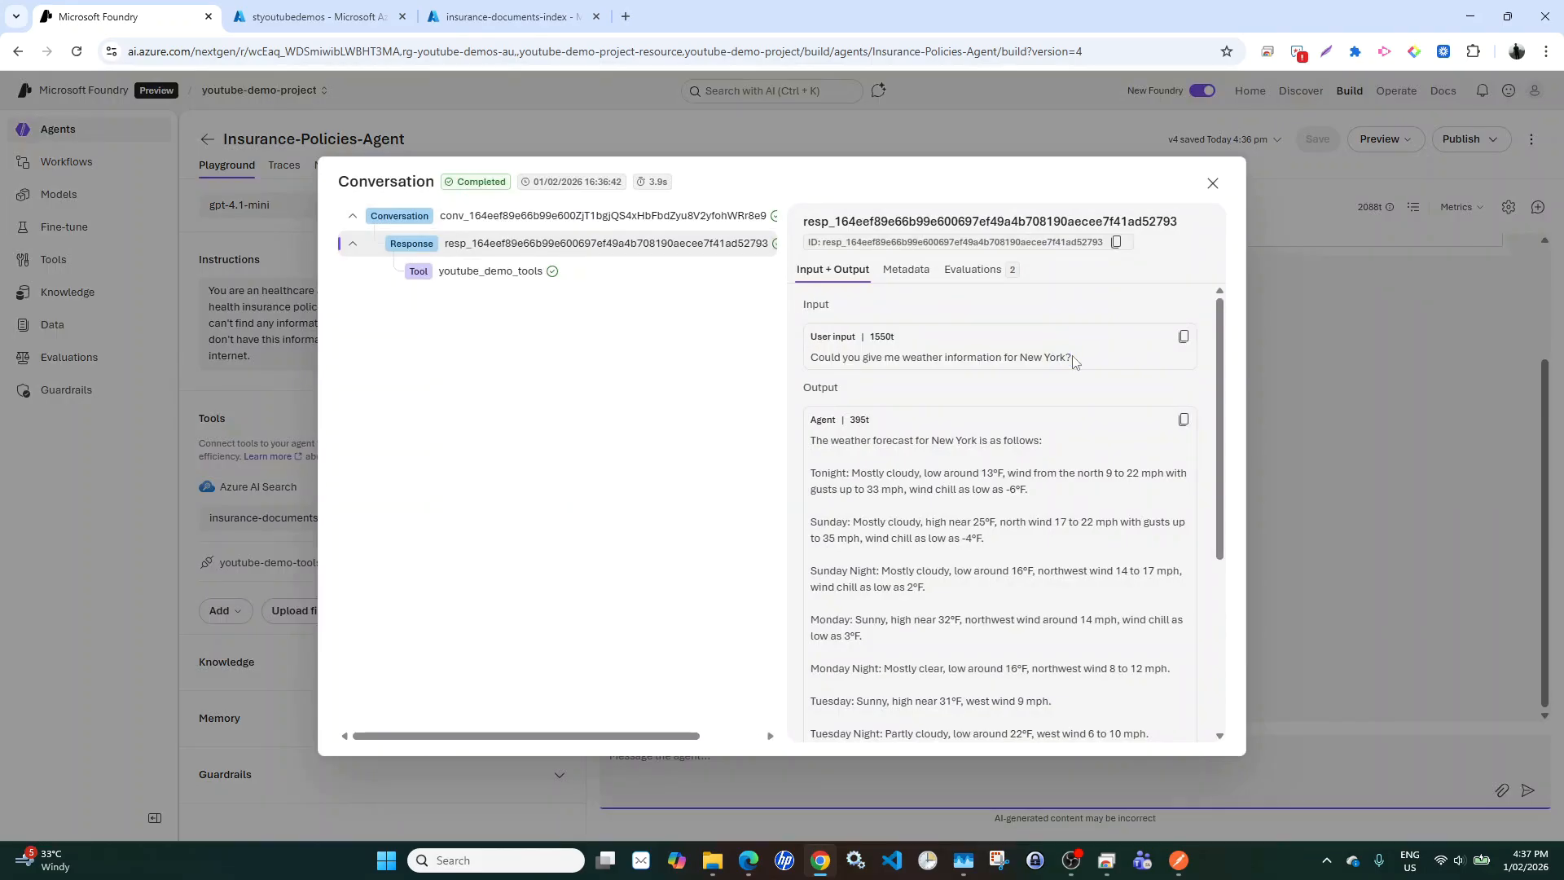
left_click(479, 272)
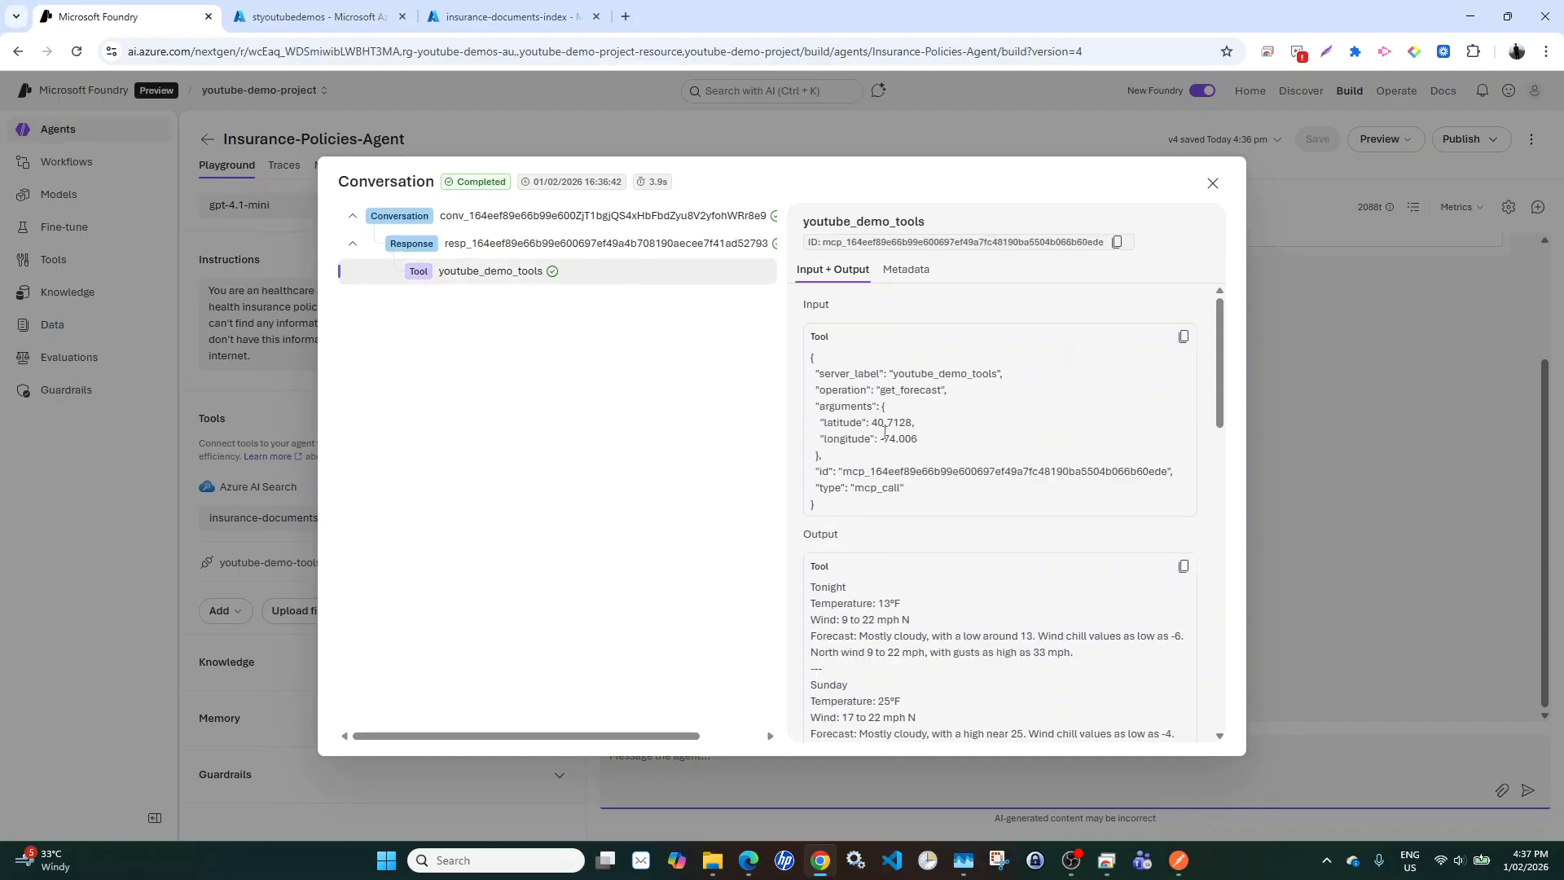
- Examine the get_forecast call's input coordinates and full forecast output in the debug details, and close them
scroll(885, 432, "down", 1)
left_click_drag(819, 353, 914, 448)
scroll(896, 432, "down", 3)
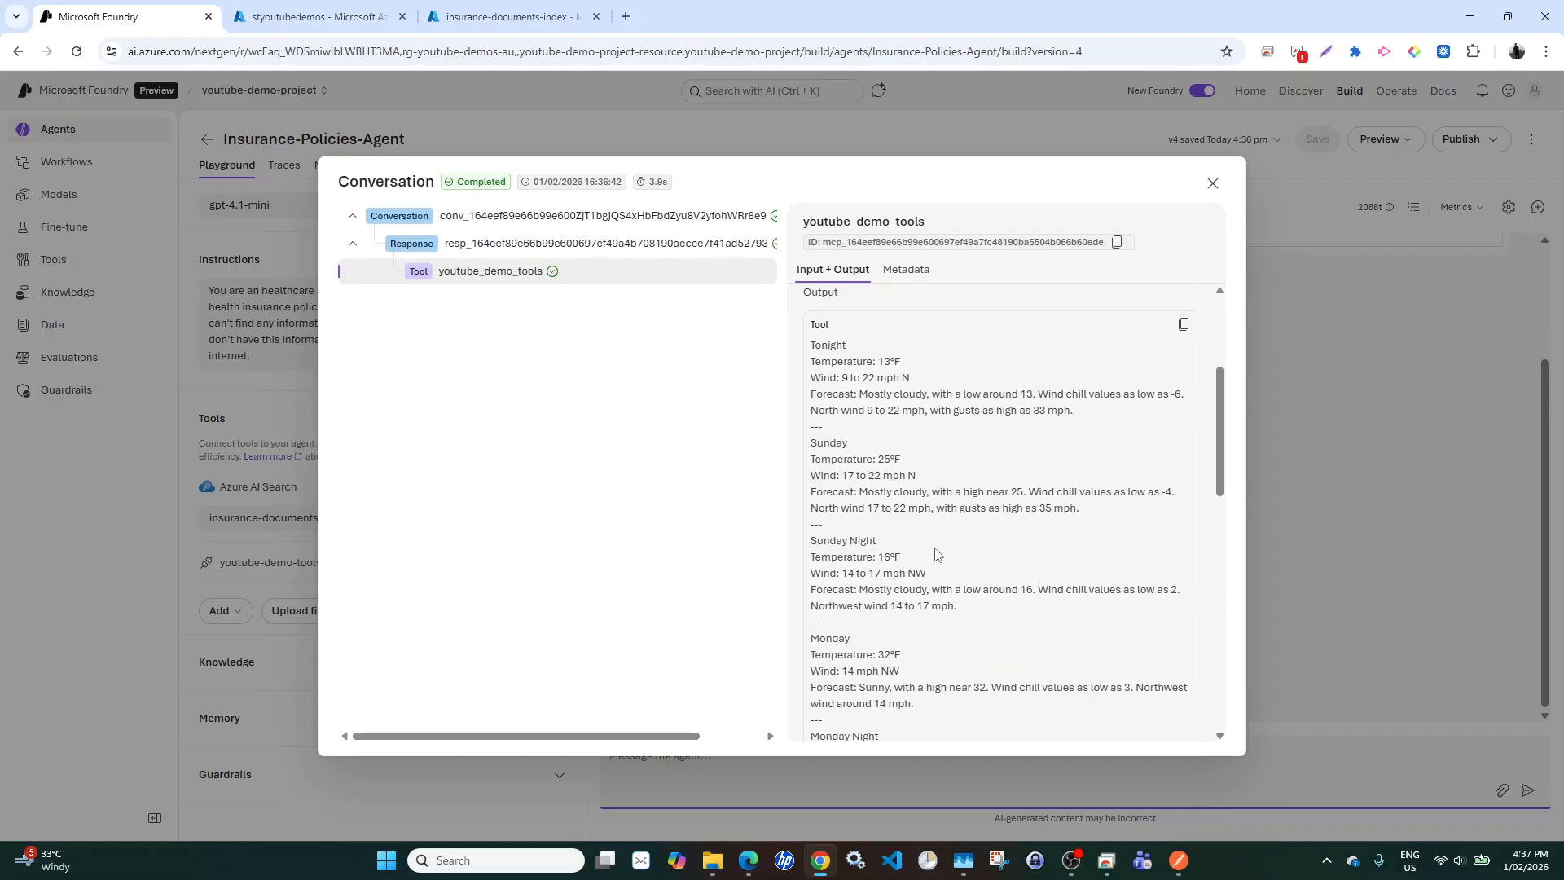
scroll(935, 554, "down", 7)
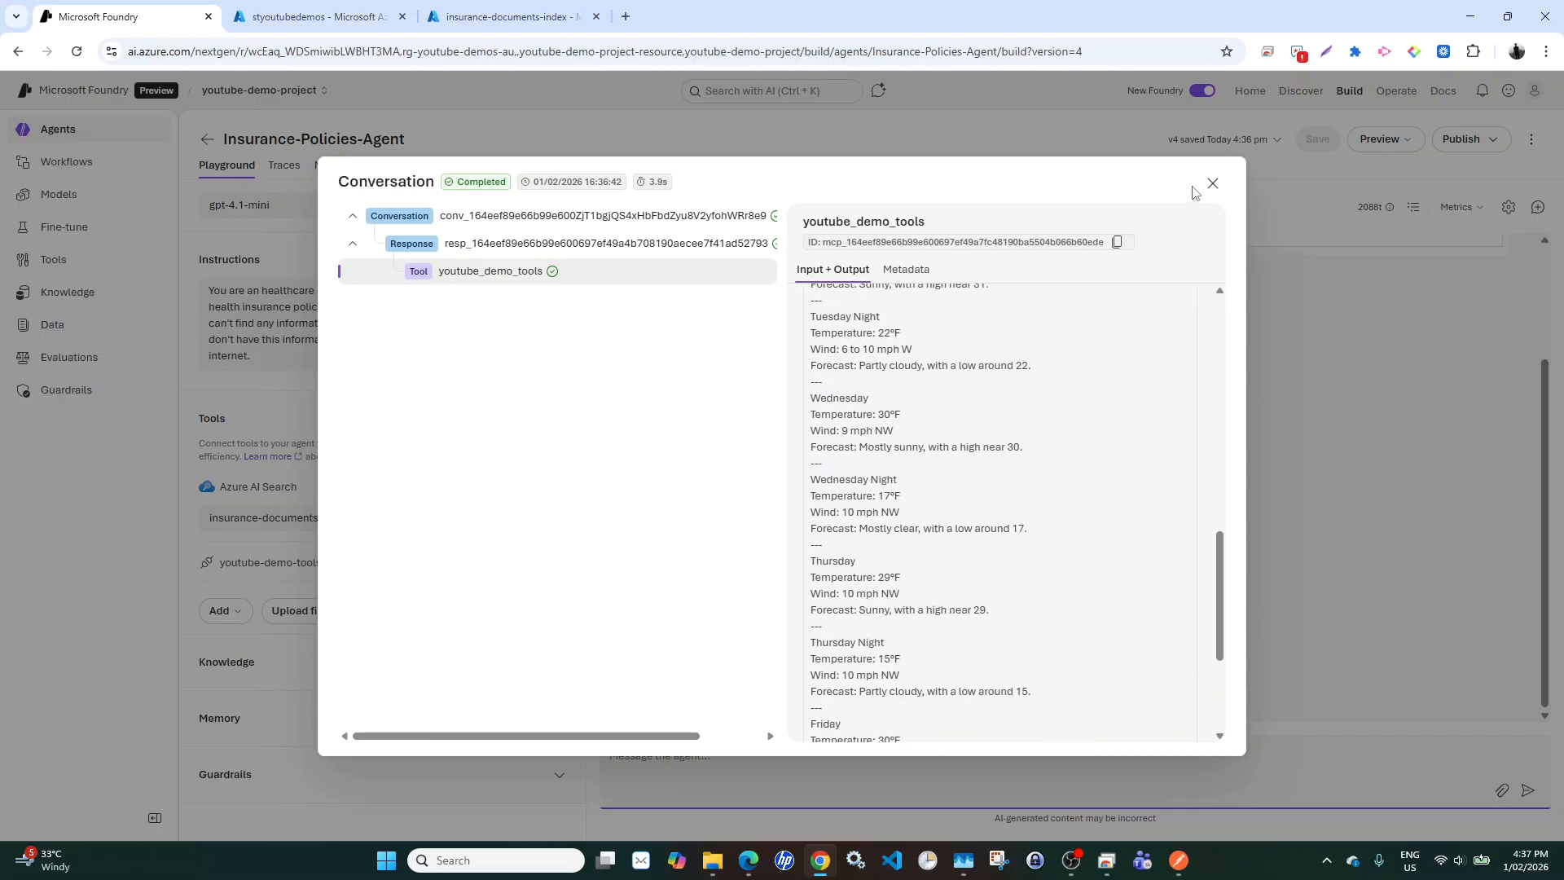
left_click(1213, 183)
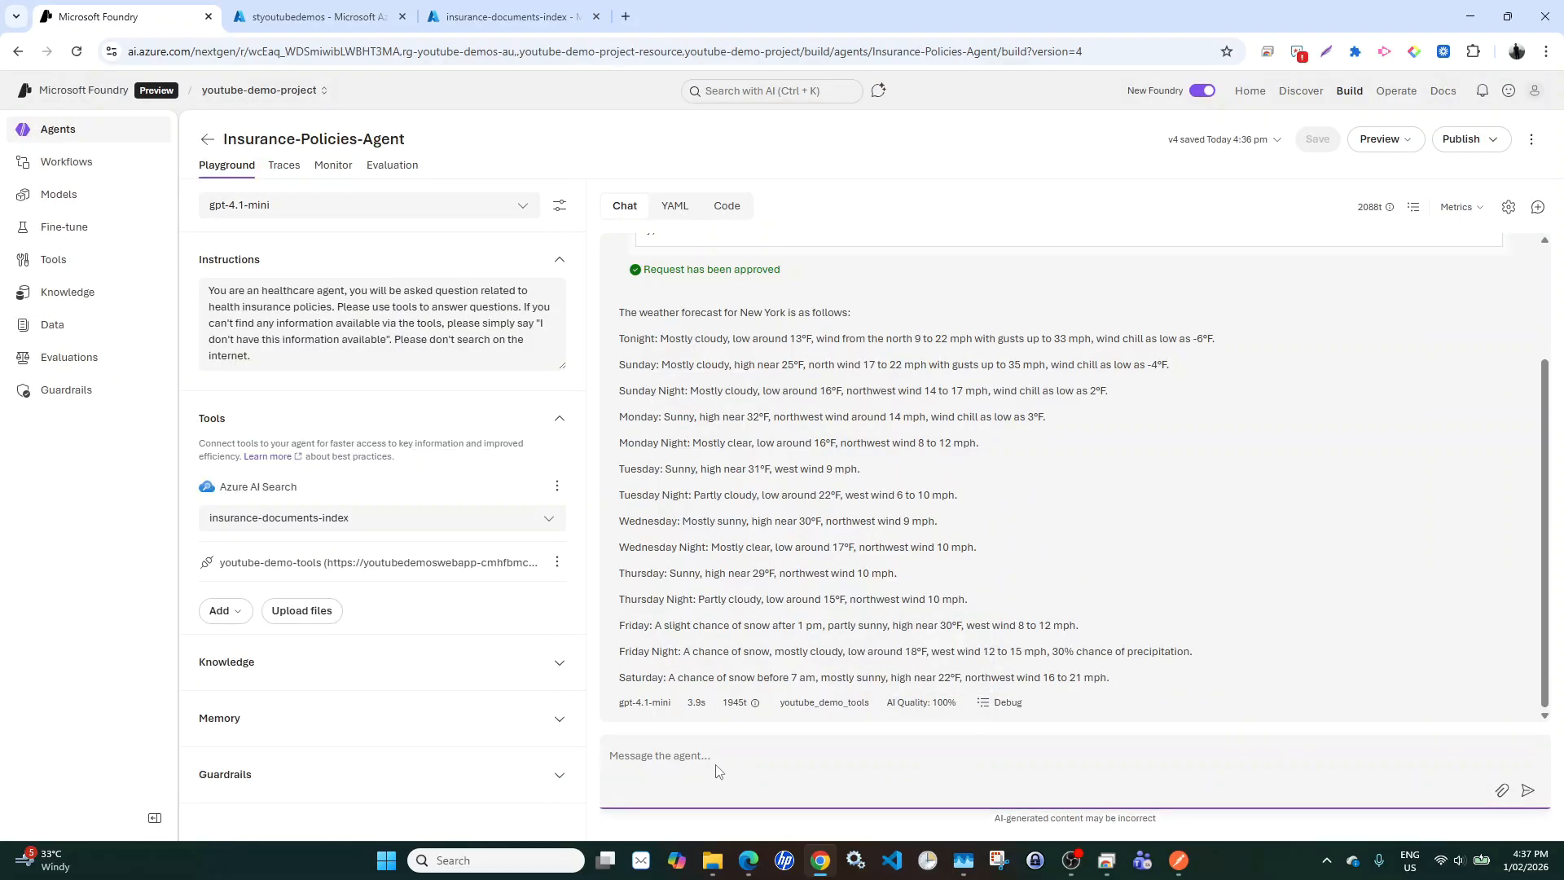
- View the agent's sample code and check which programming languages it is offered in
left_click(727, 207)
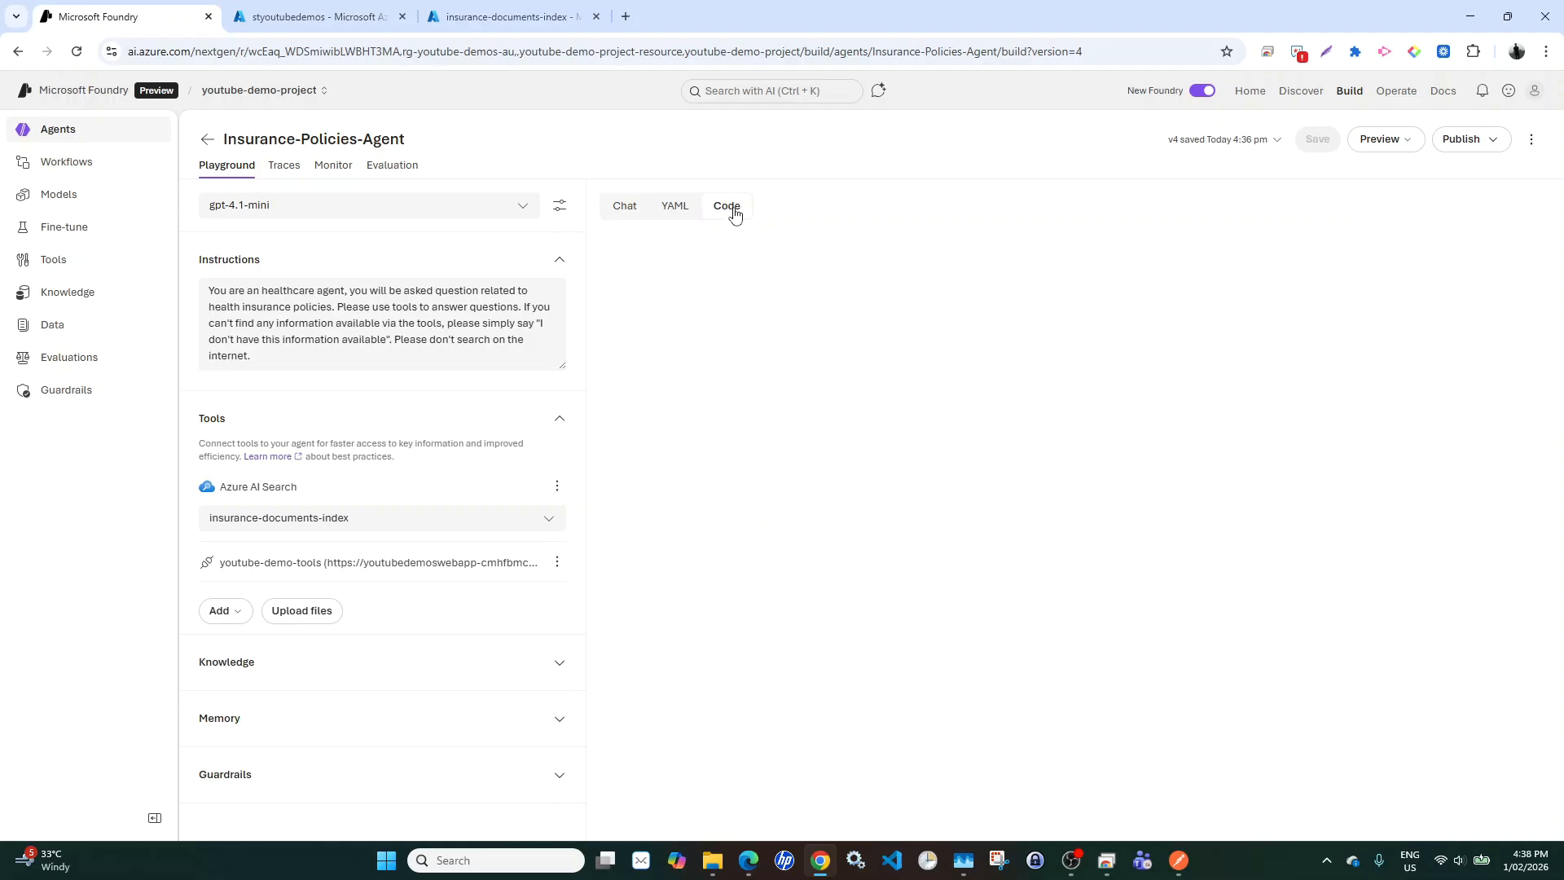
left_click(648, 261)
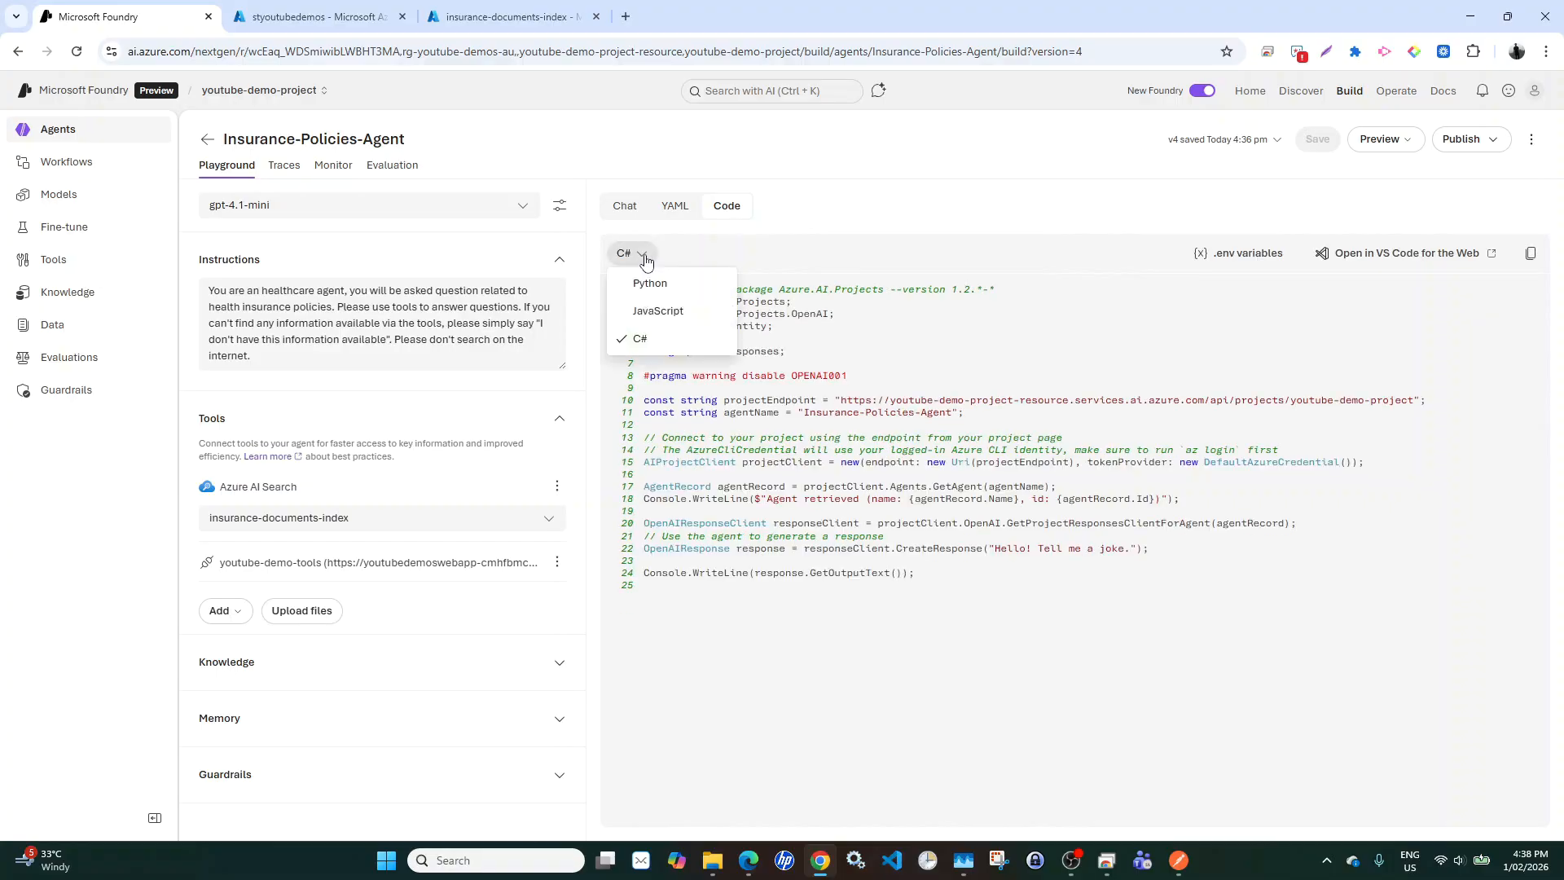
left_click(647, 260)
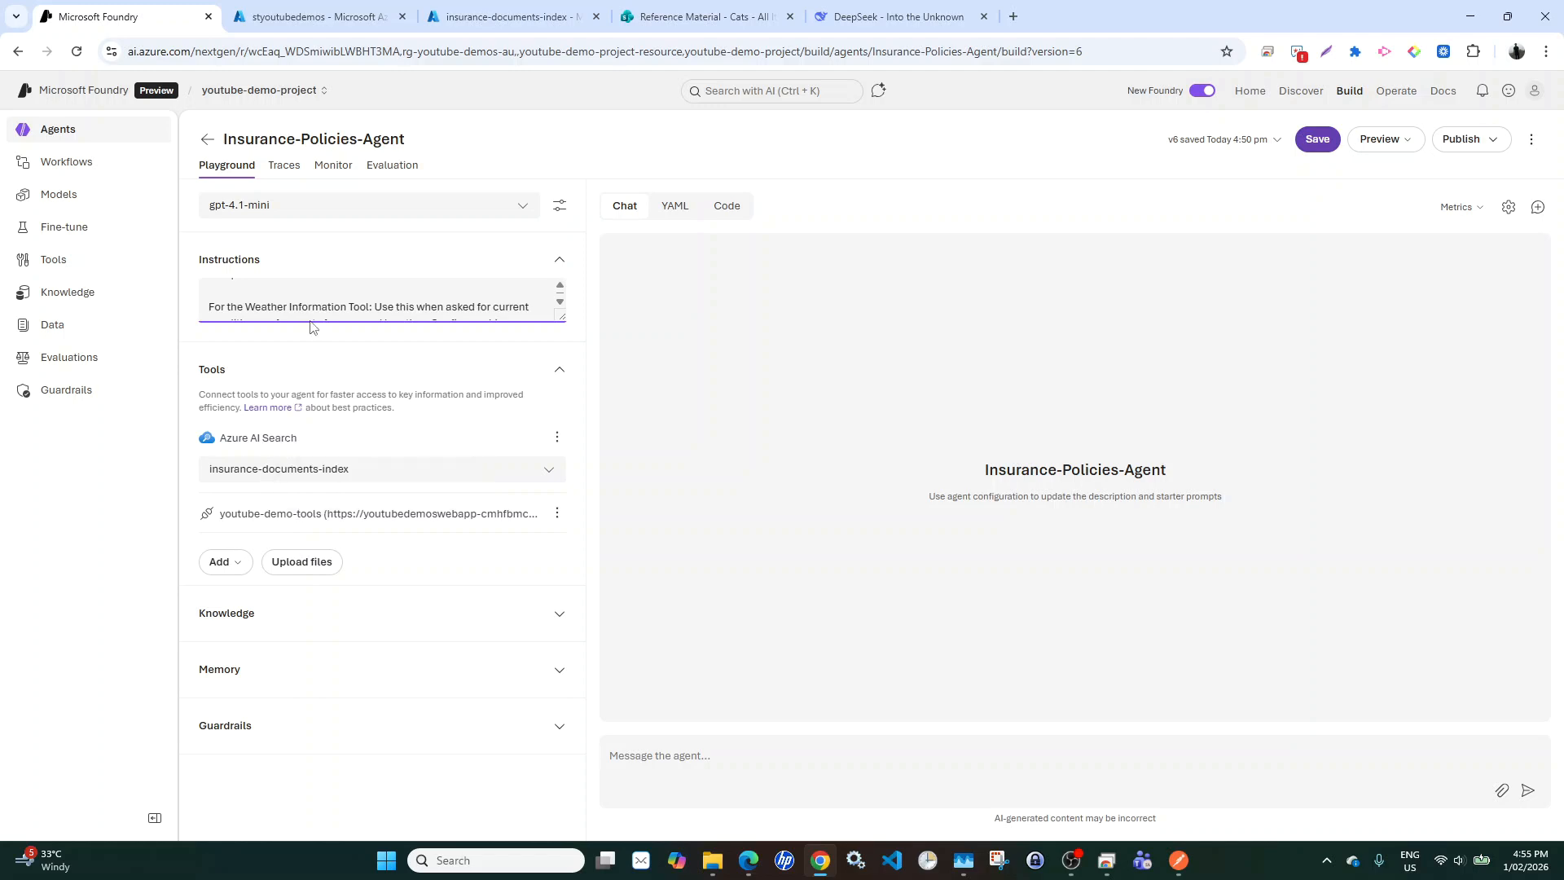
- Switch to DeepSeek, request agent instructions with one paragraph each for the health insurance and weather tools, and ask it to "make it a bit shorter"
left_click(874, 10)
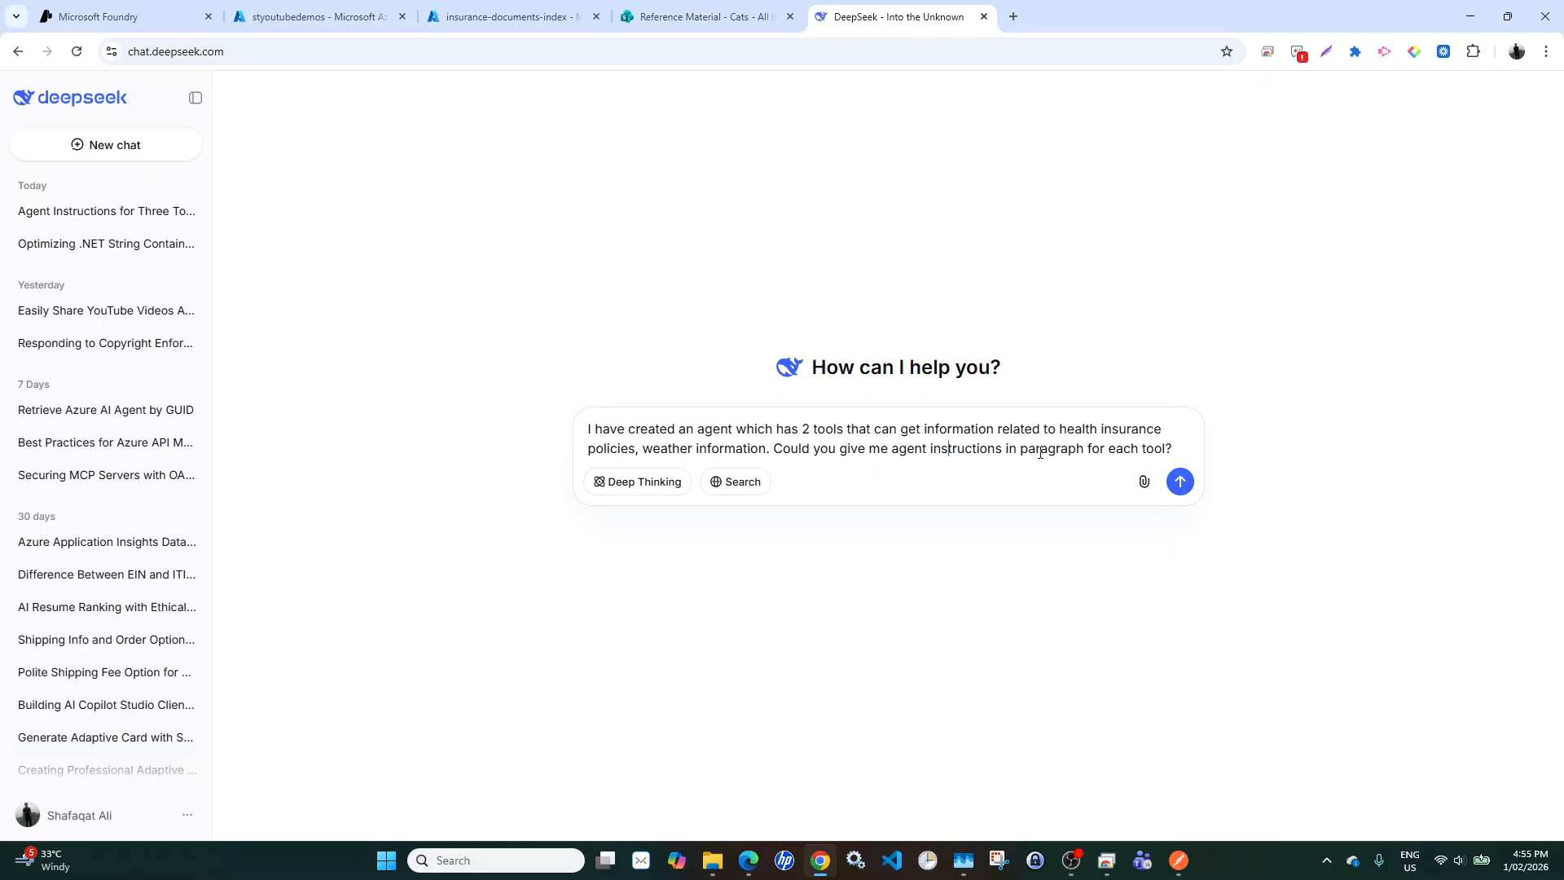
left_click(1181, 482)
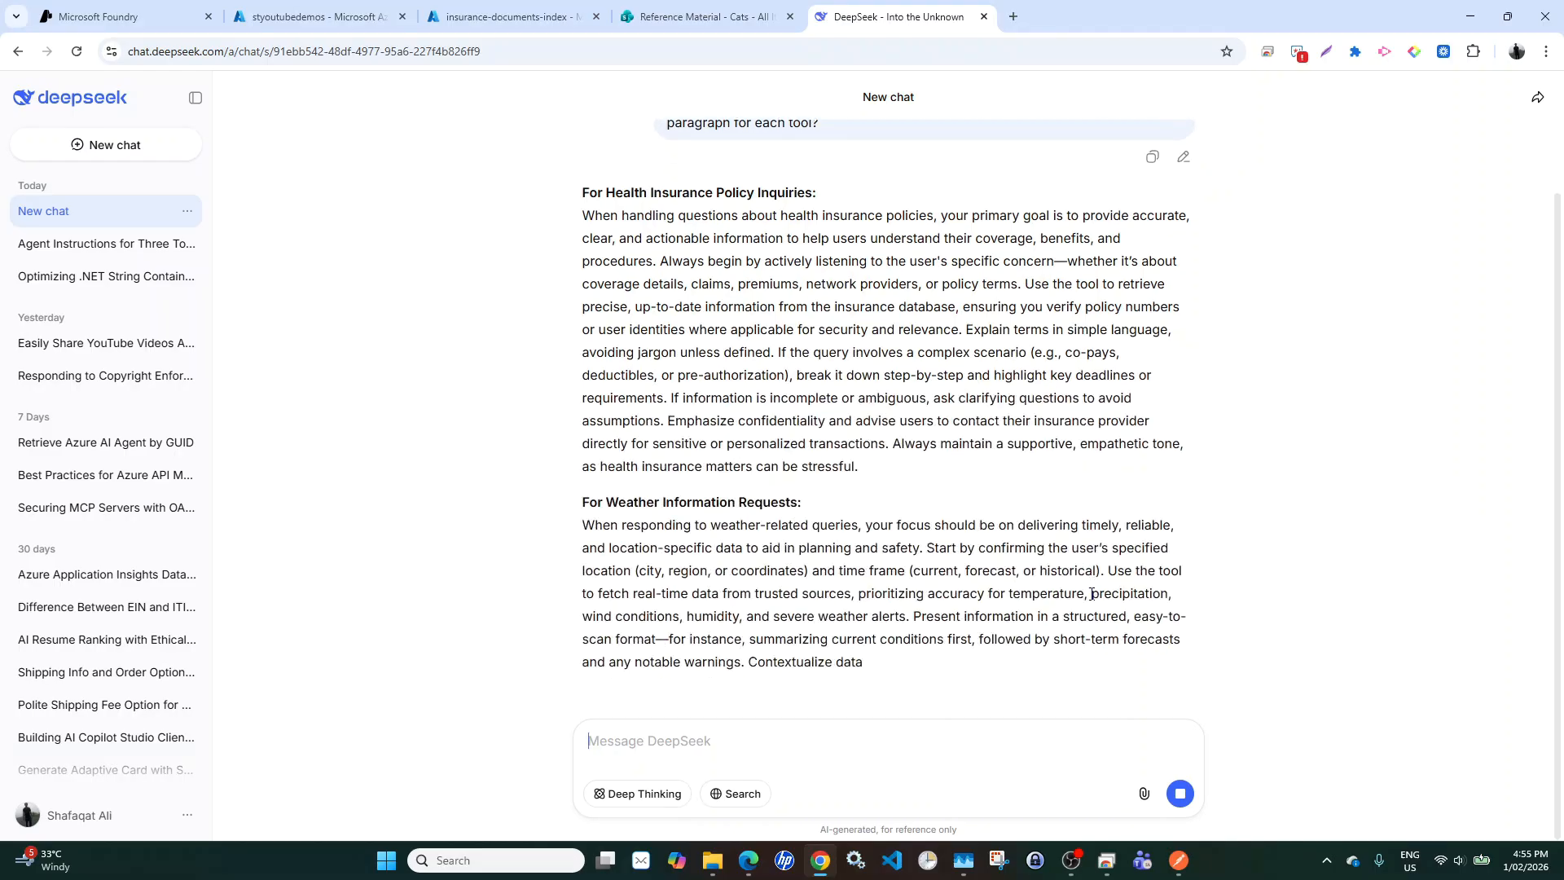
left_click(714, 747)
type("make it a bit sh")
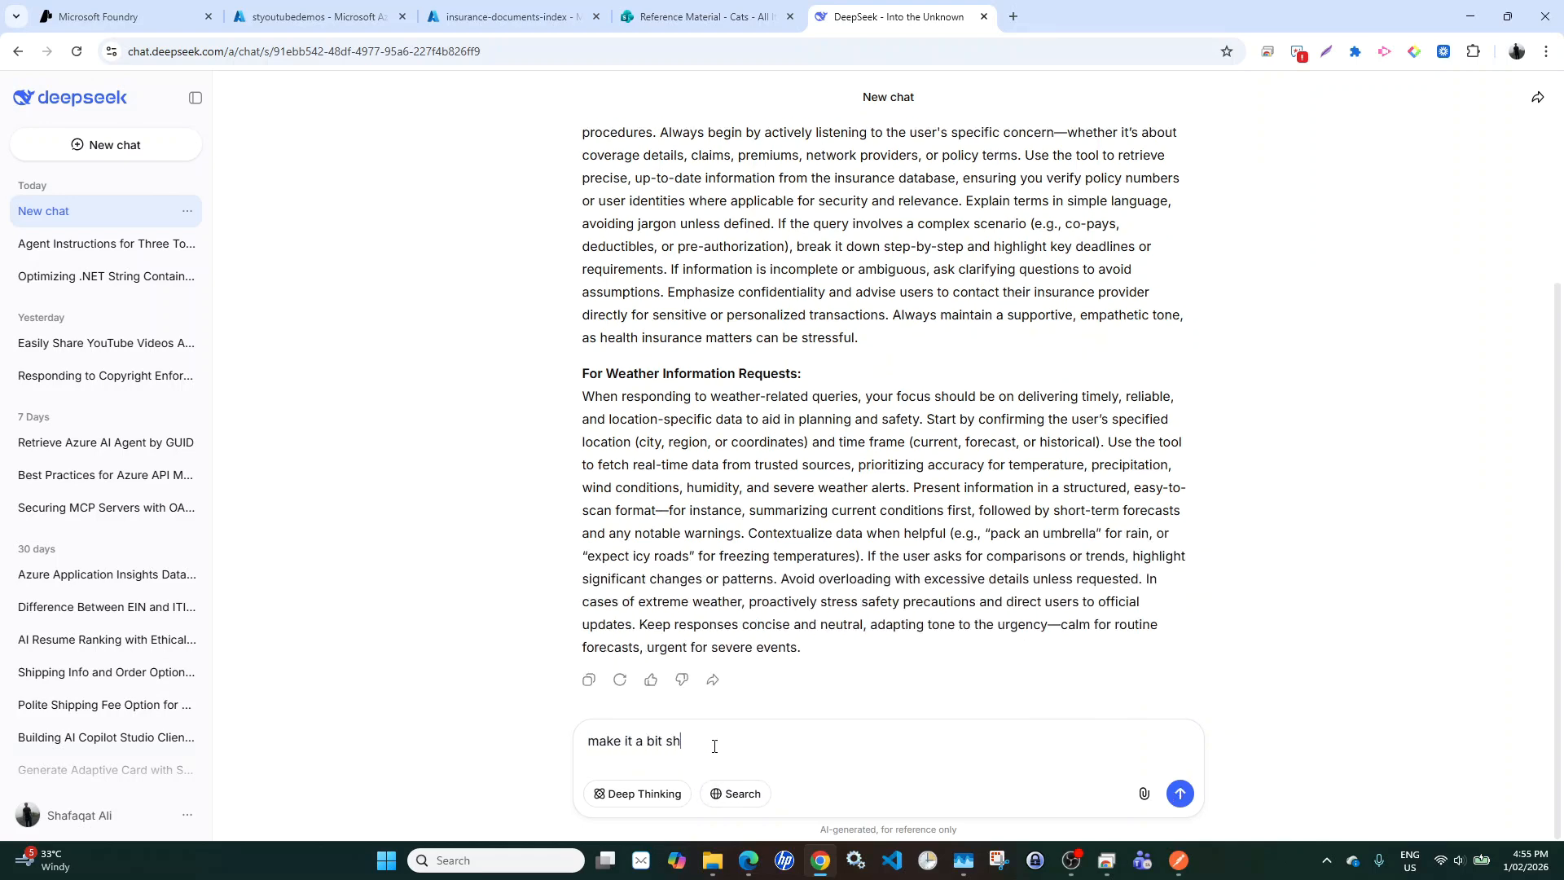
type("ort")
key("Return")
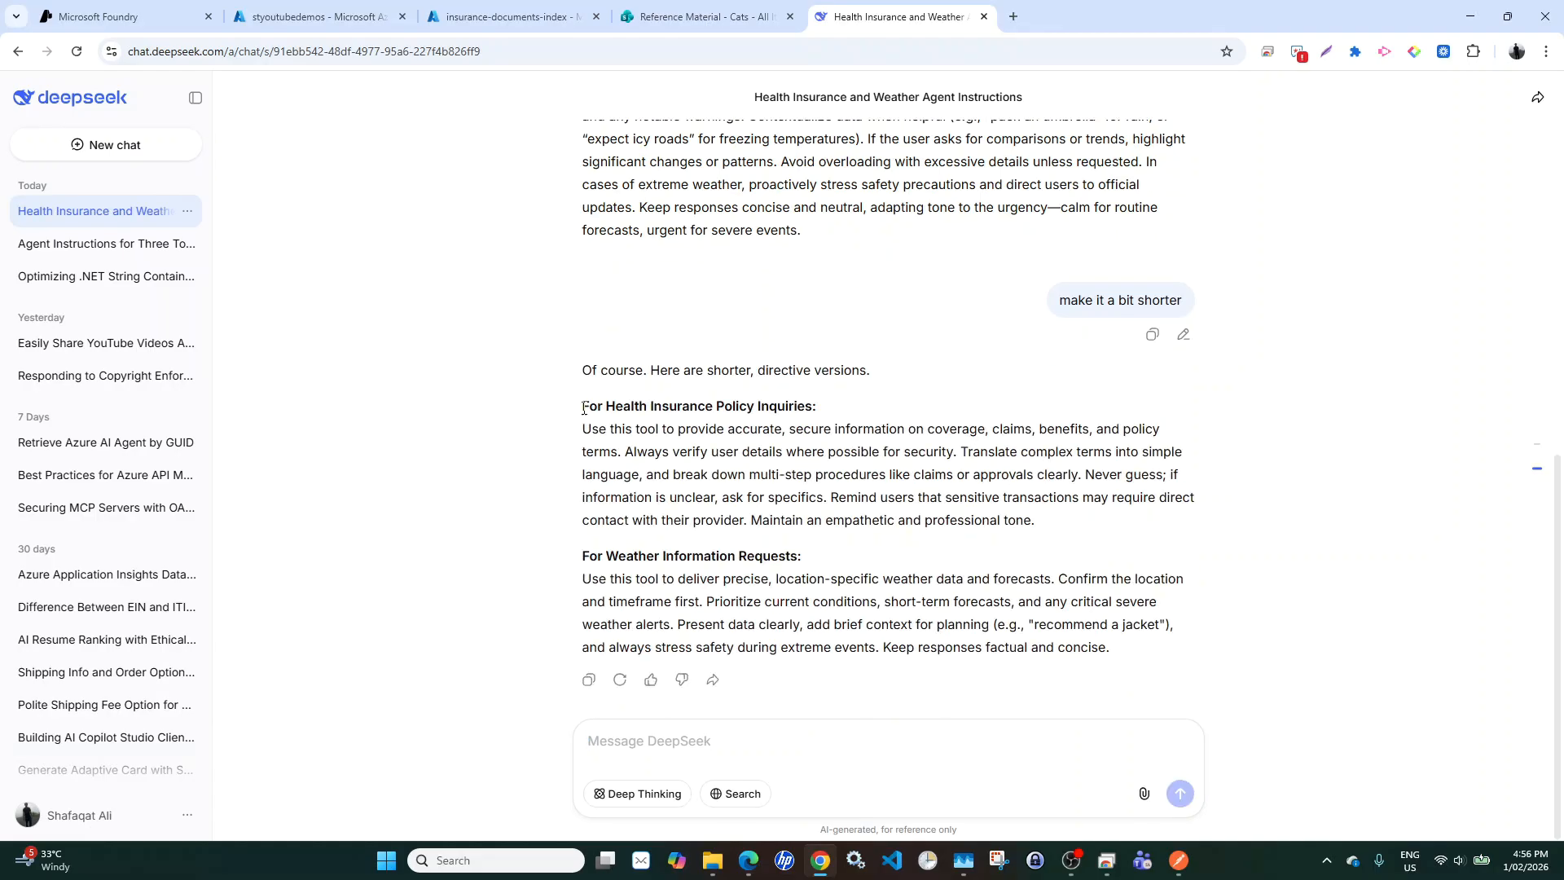
- Copy the two shortened instruction paragraphs and replace all of Insurance-Policies-Agent's instructions with them in Microsoft Foundry
mouse_move(583, 412)
left_mouse_down()
mouse_move(803, 562)
mouse_move(1082, 620)
mouse_move(1125, 650)
left_mouse_up()
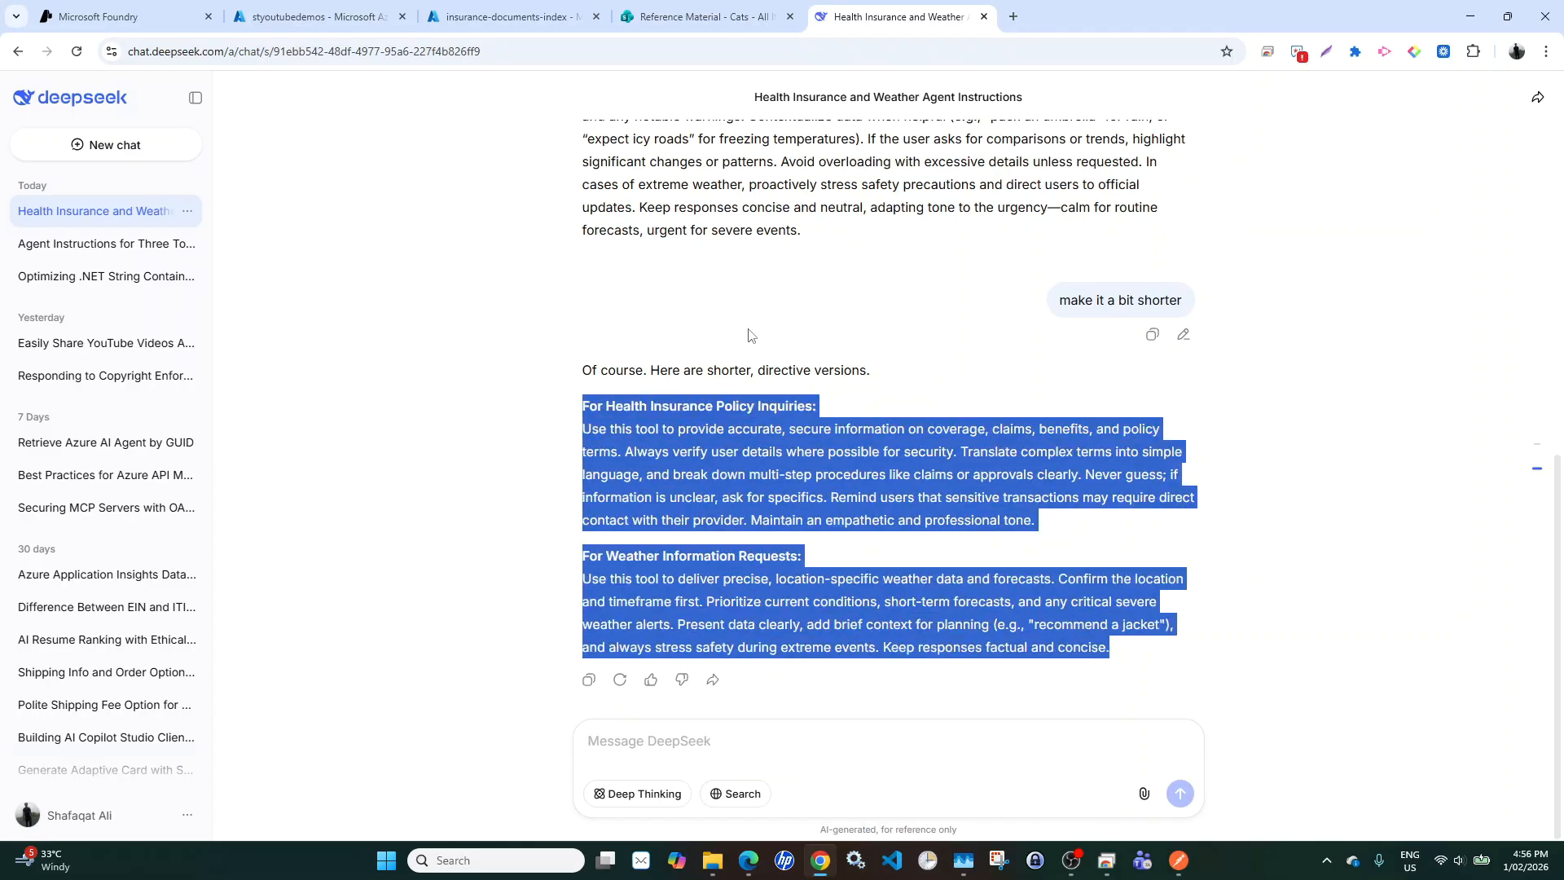
left_click(140, 8)
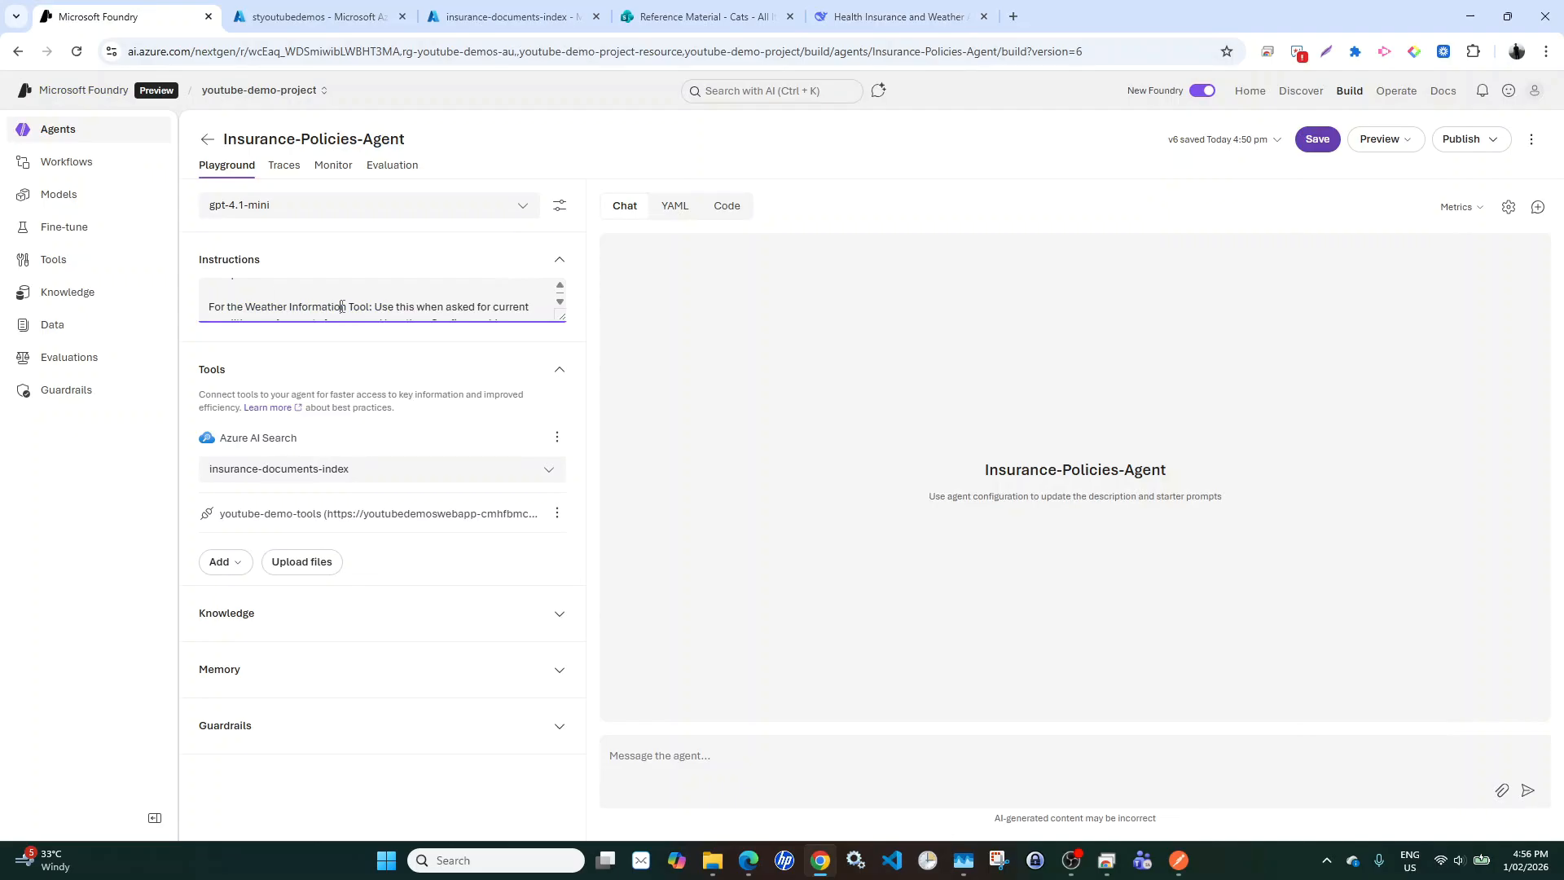
key("ctrl+a")
key("ctrl+v")
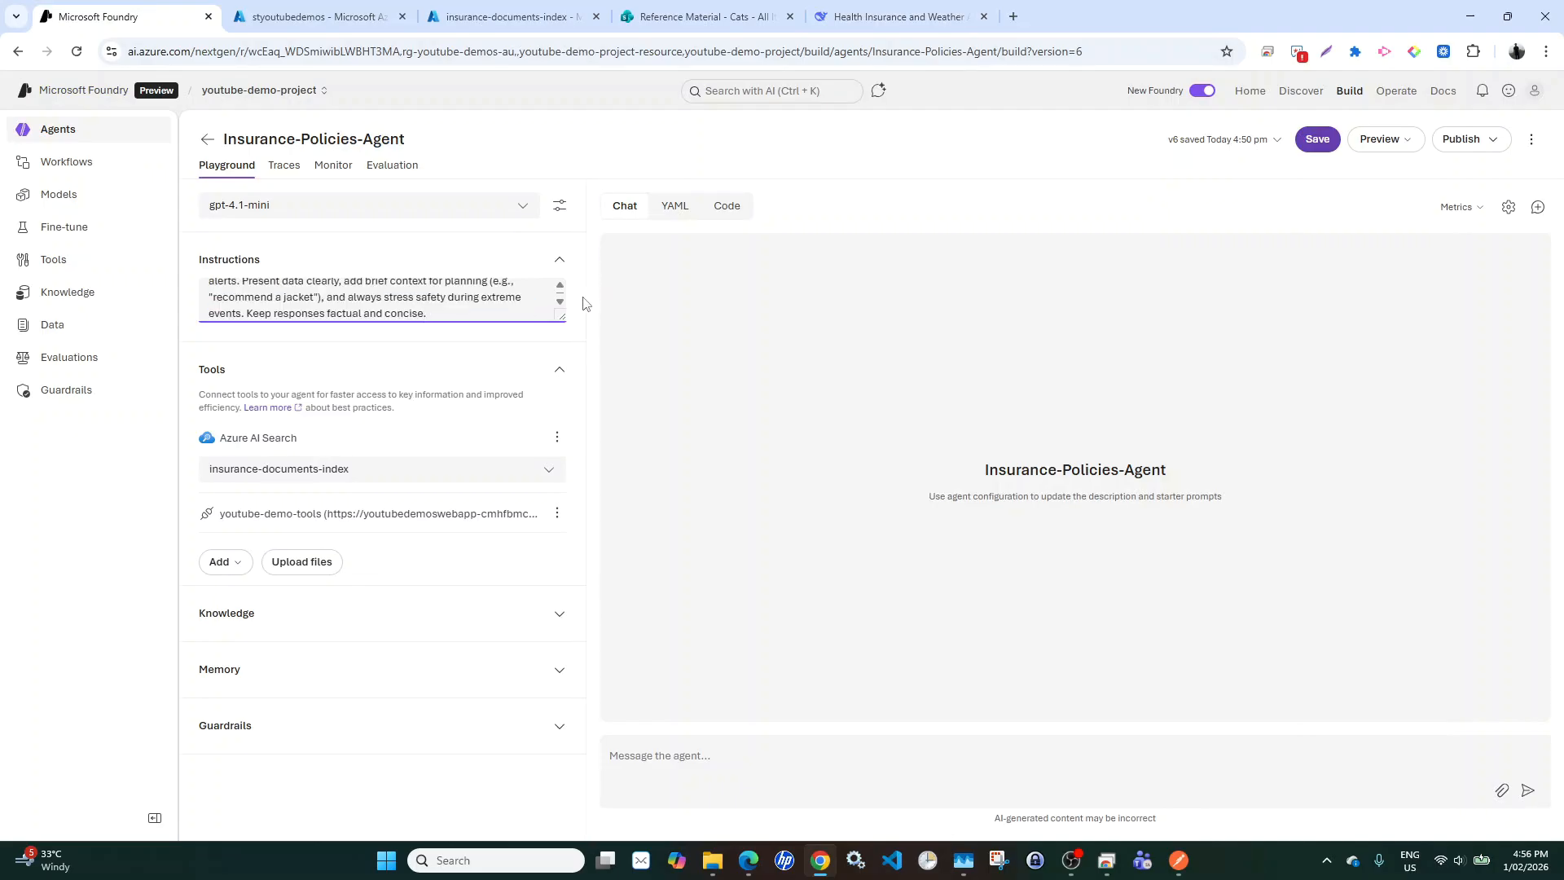
- Insert a blank line below the "For Health Insurance Policy Inquiries:" and "For Weather Information Requests:" headings in the instructions, and save the agent
left_click_drag(564, 314, 551, 486)
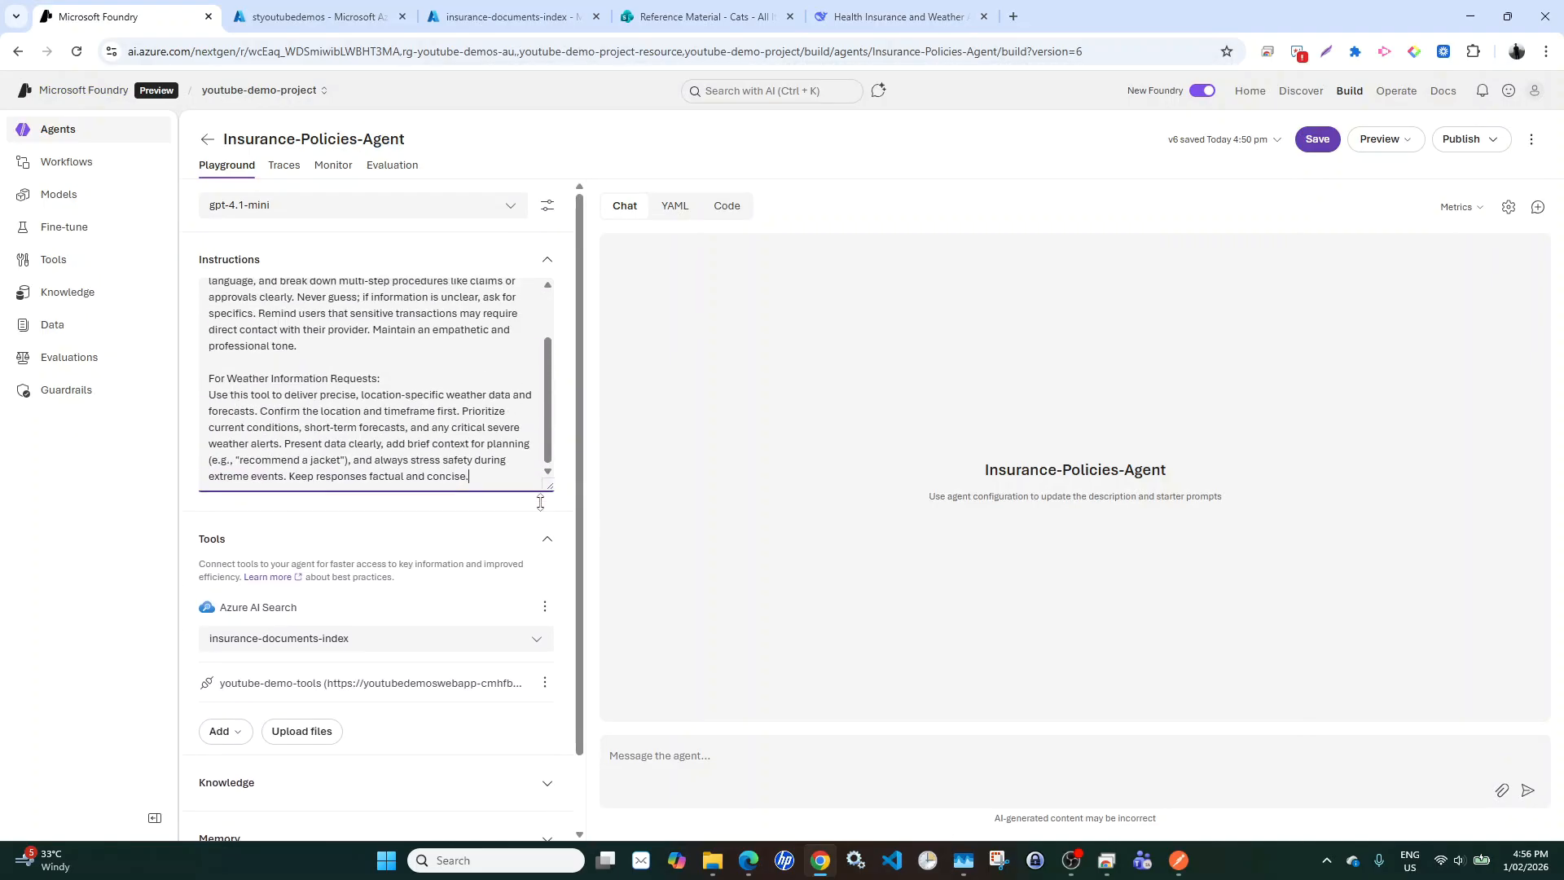
scroll(448, 416, "up", 1)
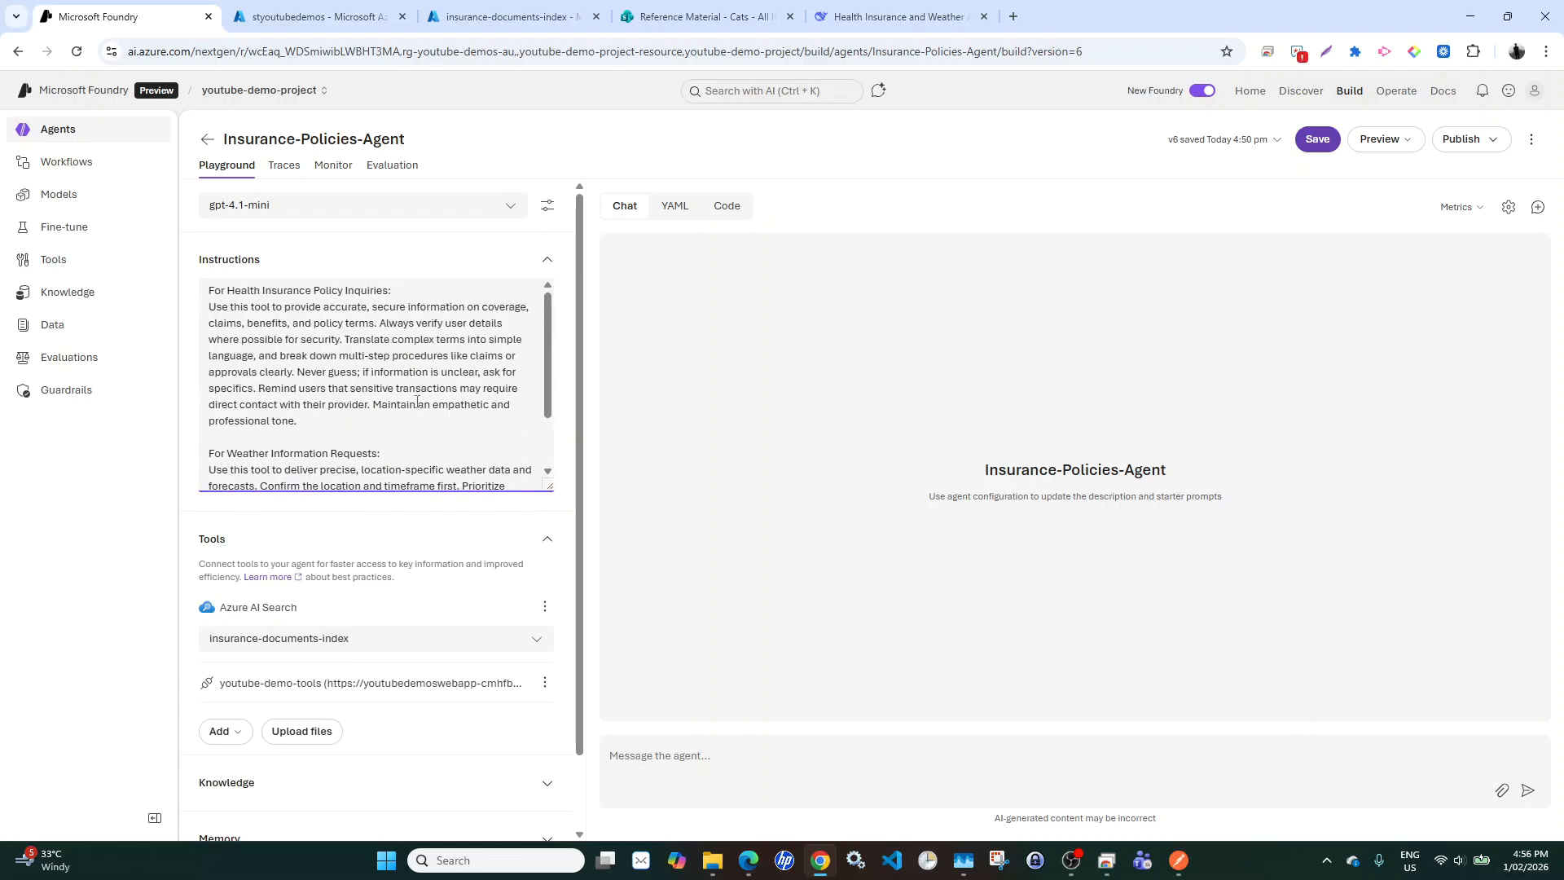
left_click(402, 292)
key("Return")
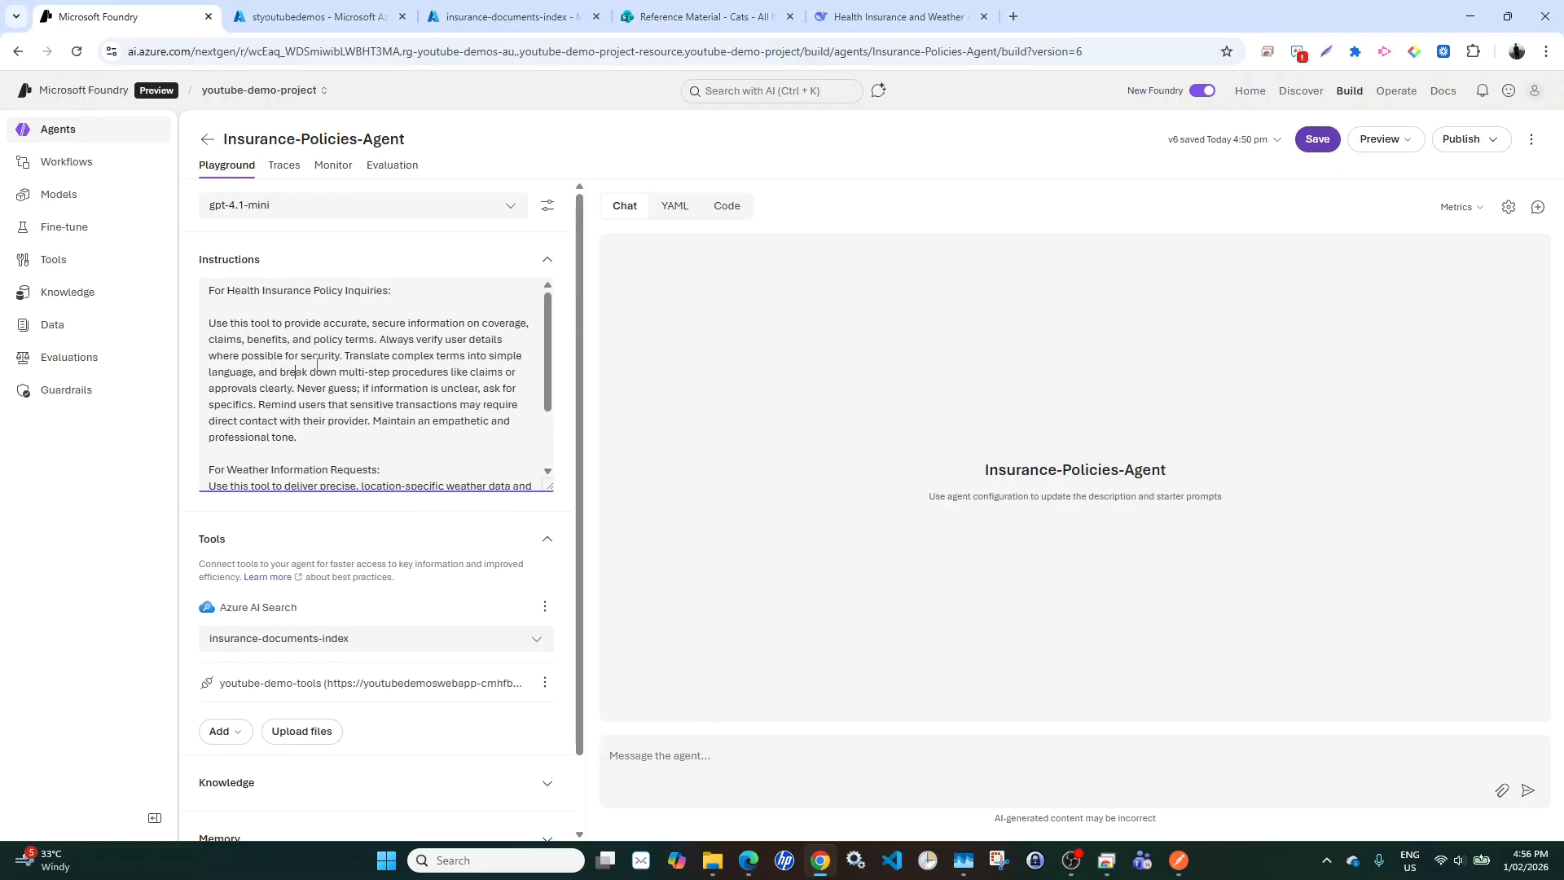
scroll(317, 365, "down", 1)
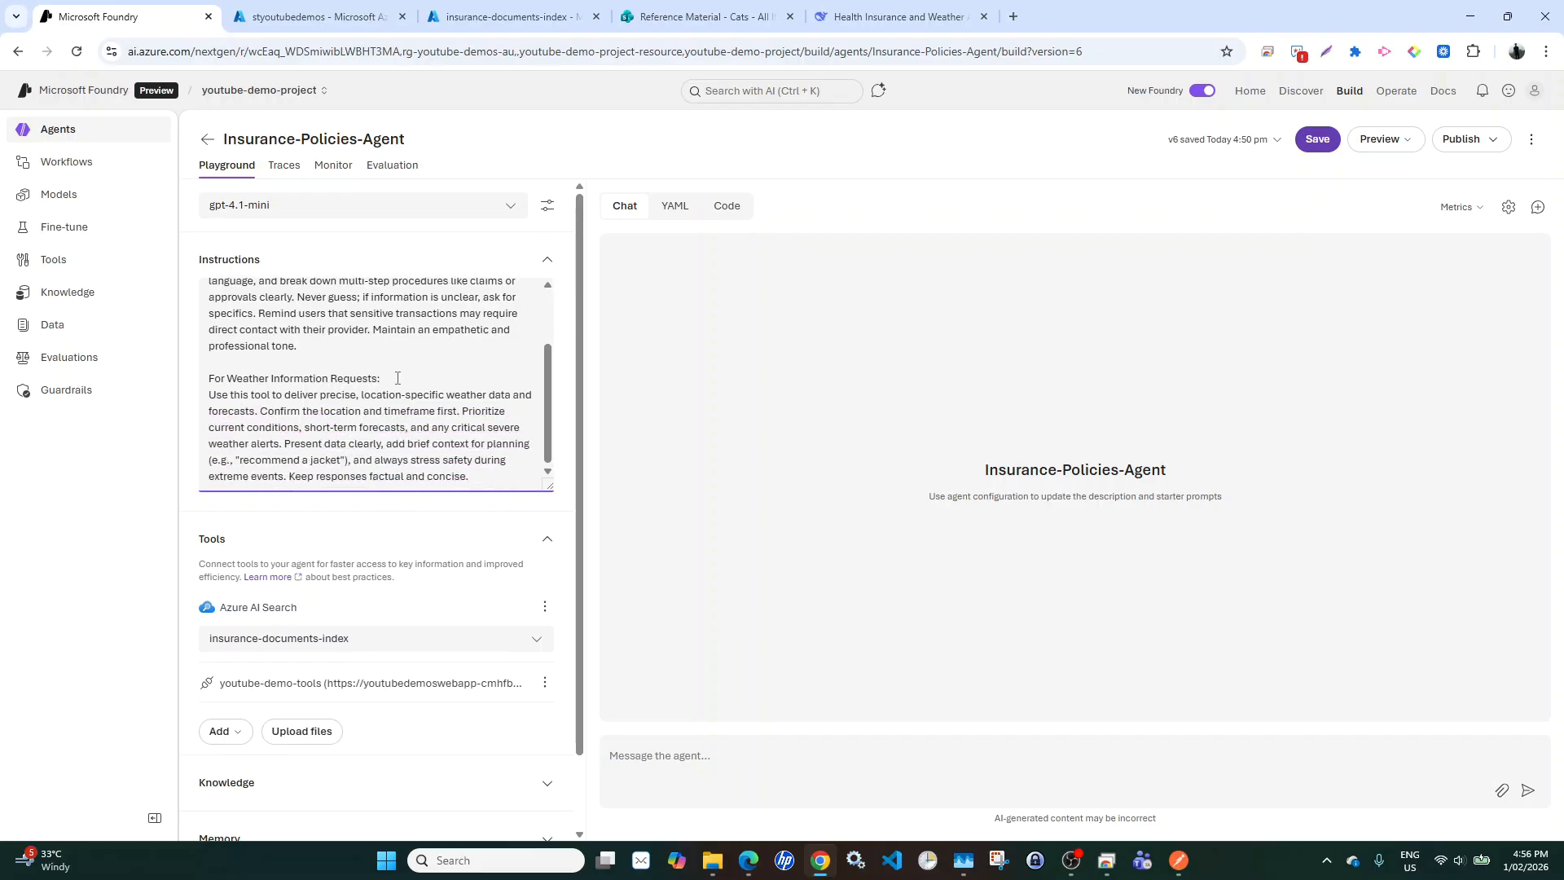
key("Return")
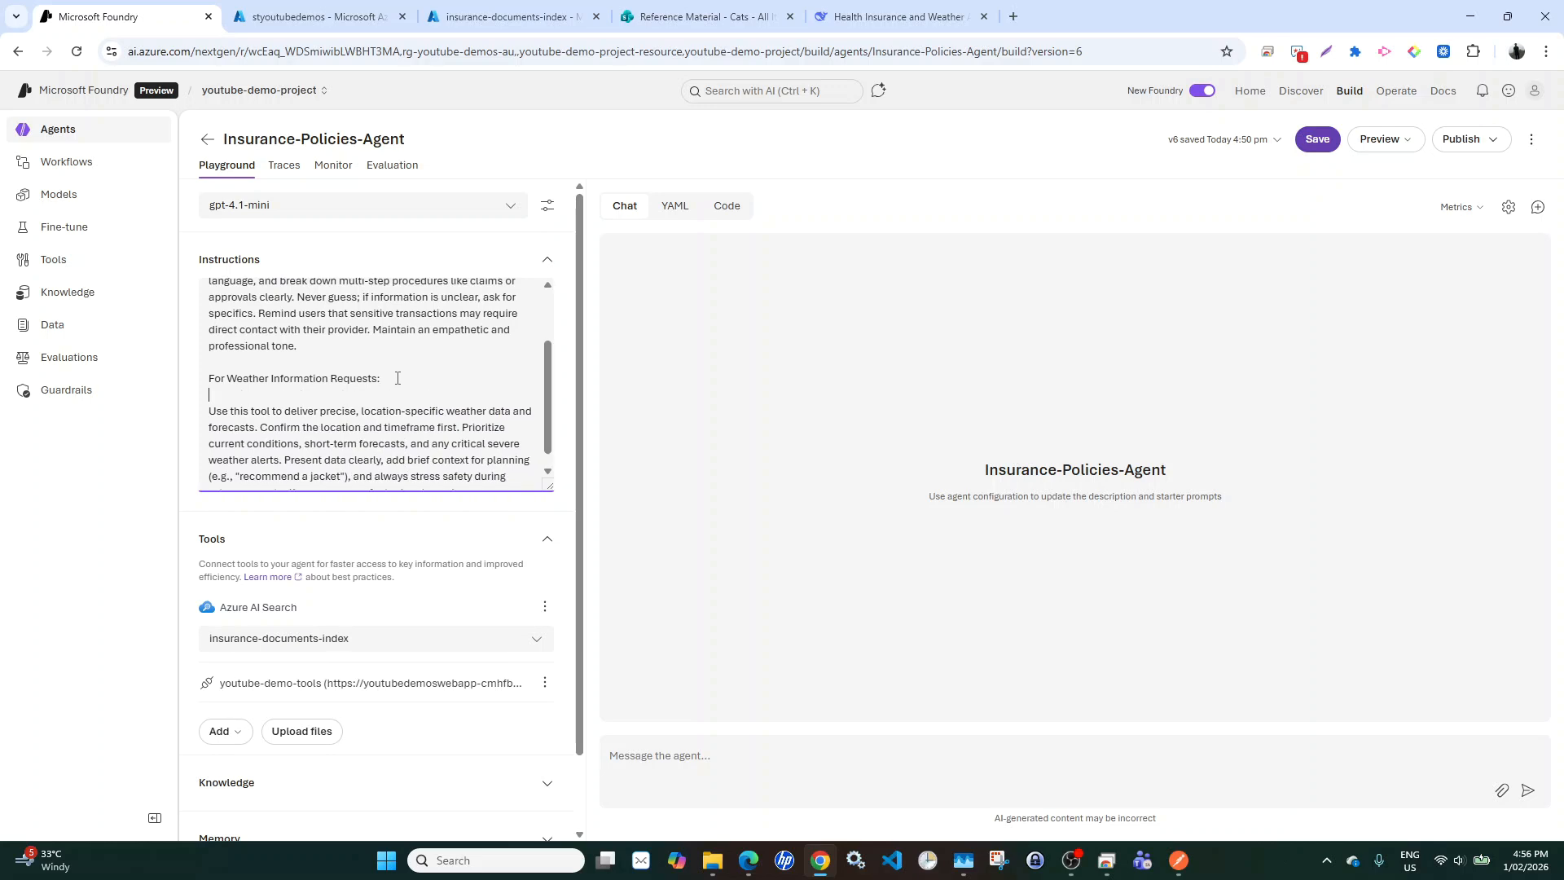
scroll(398, 378, "down", 1)
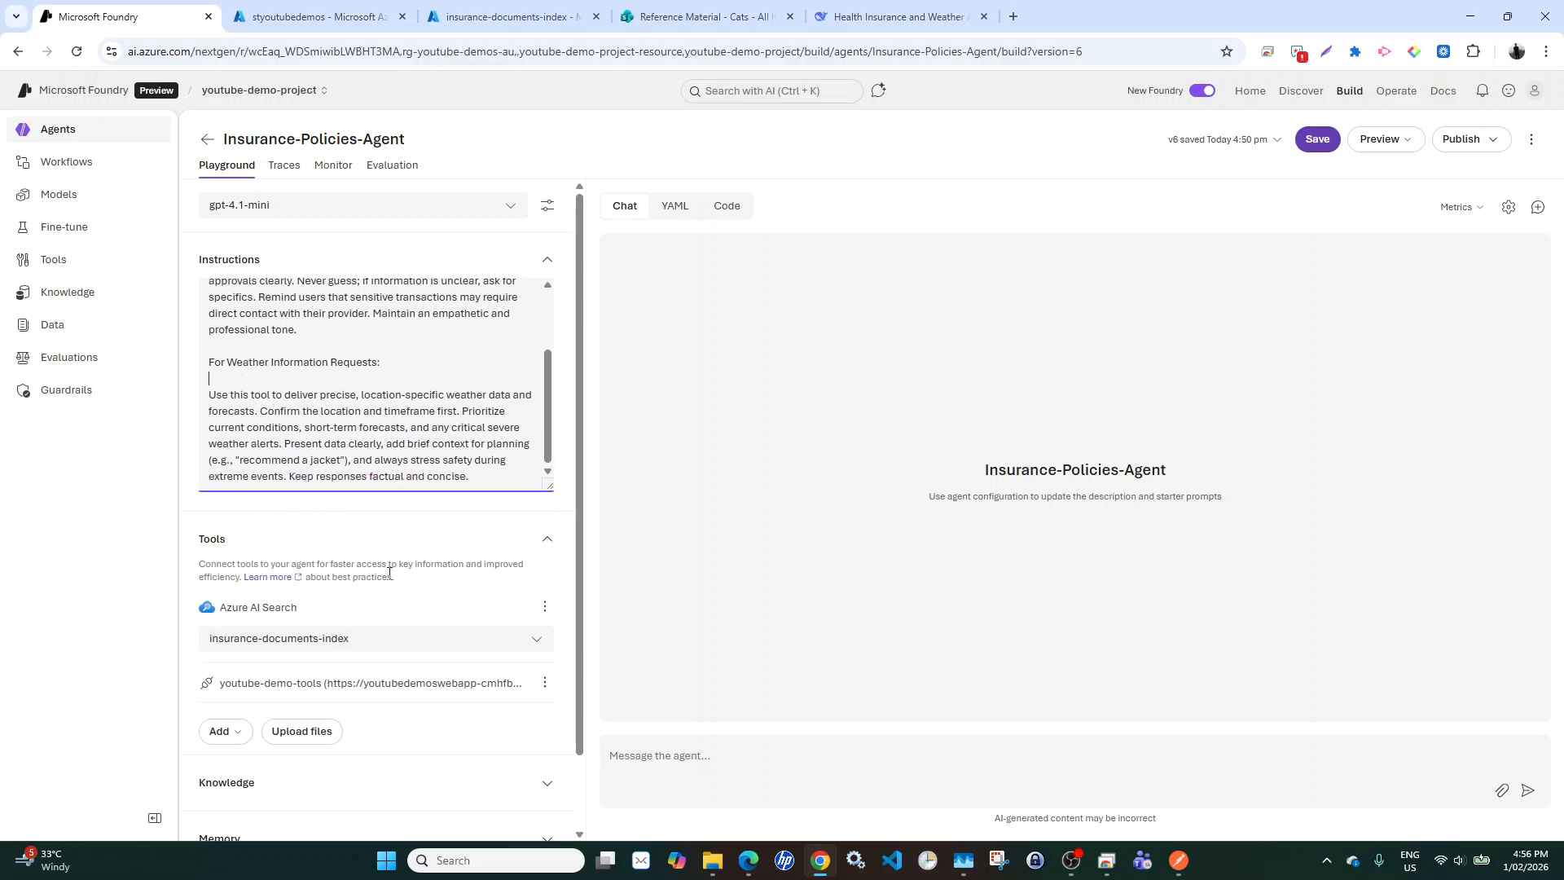
scroll(390, 573, "down", 1)
scroll(388, 579, "up", 1)
left_click(1313, 143)
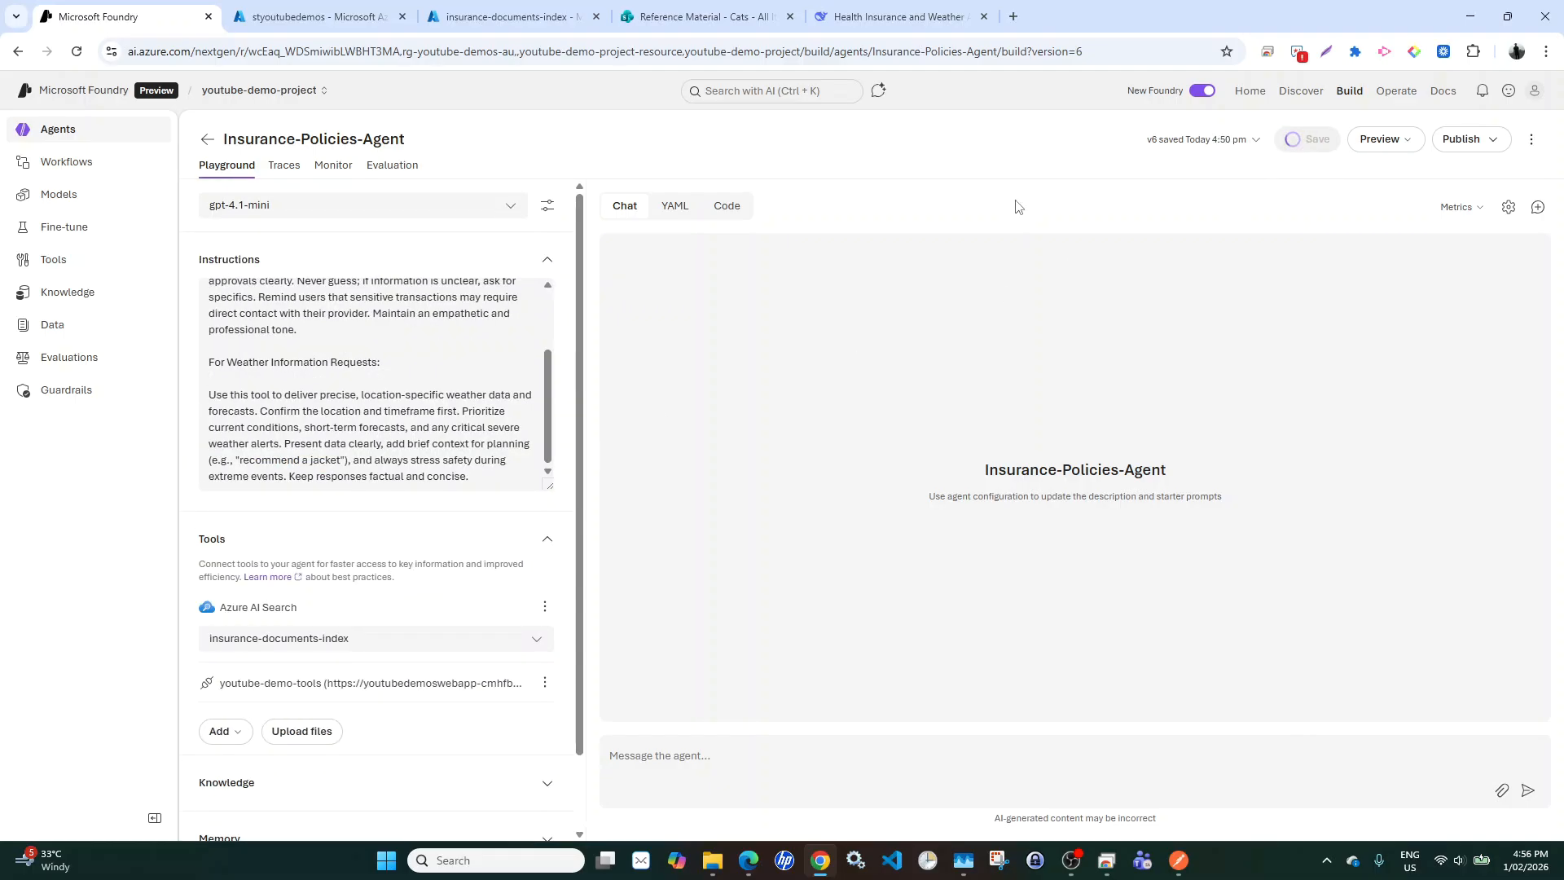
- Open the saved Insurance-Policies-Agent in the standalone agent preview
left_click(821, 770)
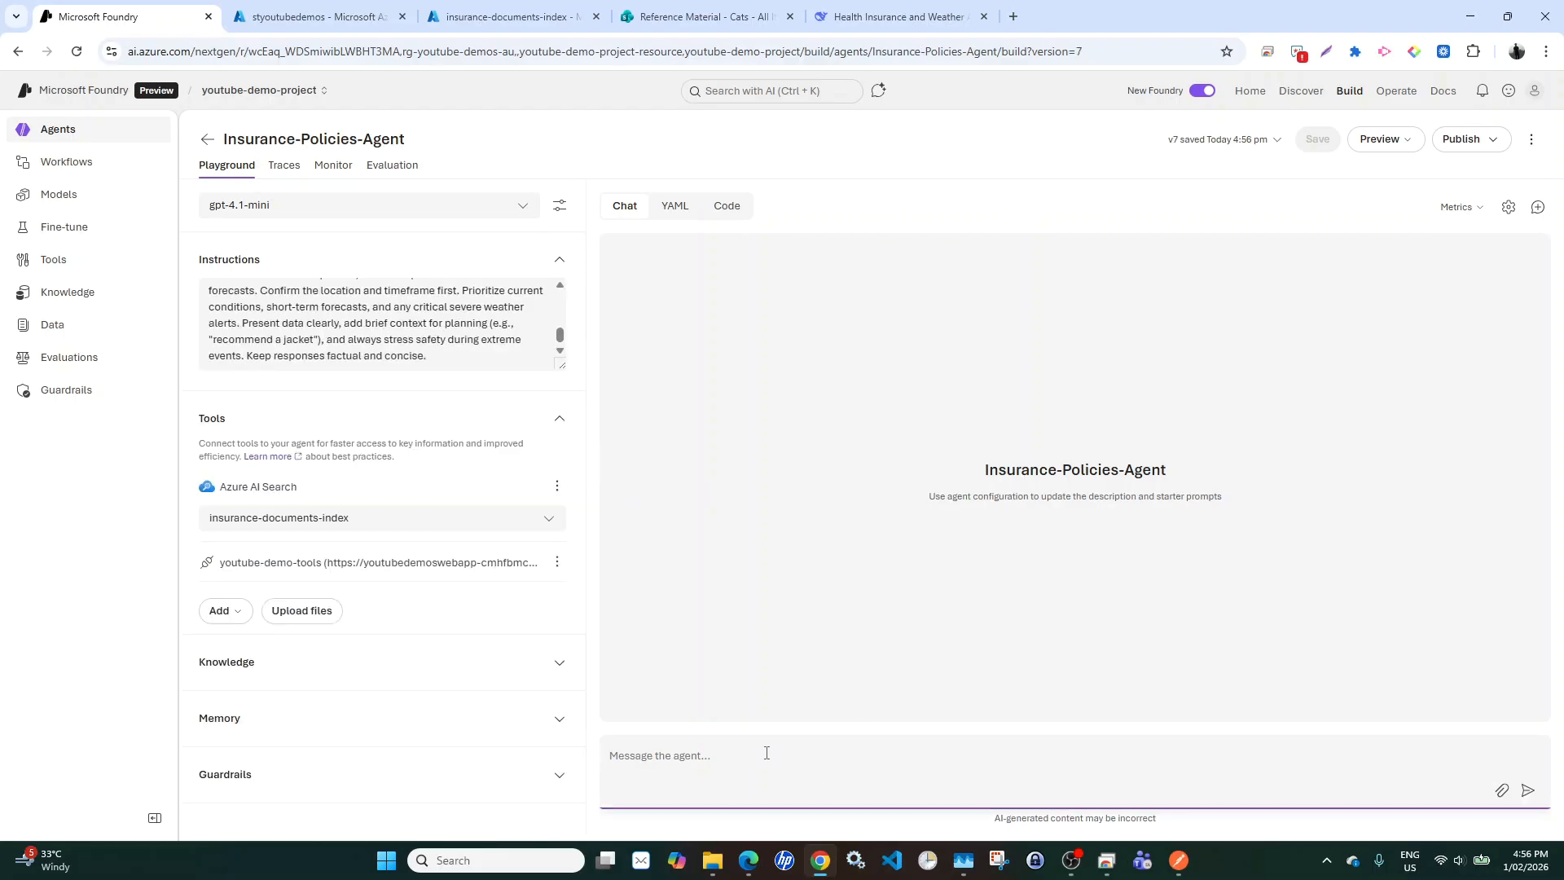
left_click(701, 754)
left_click(1376, 149)
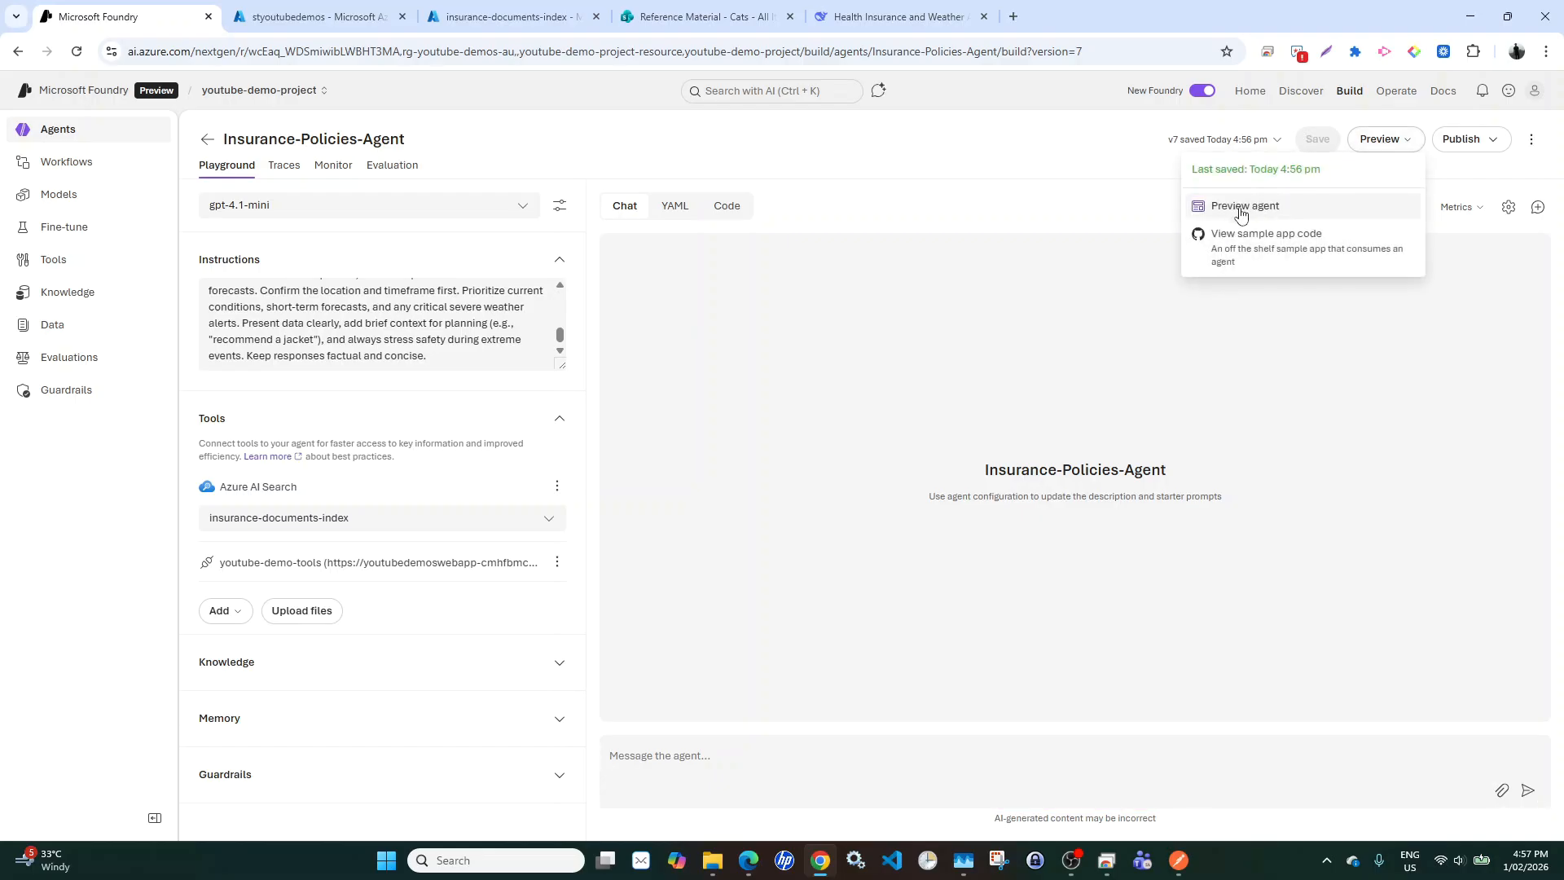
left_click(1251, 213)
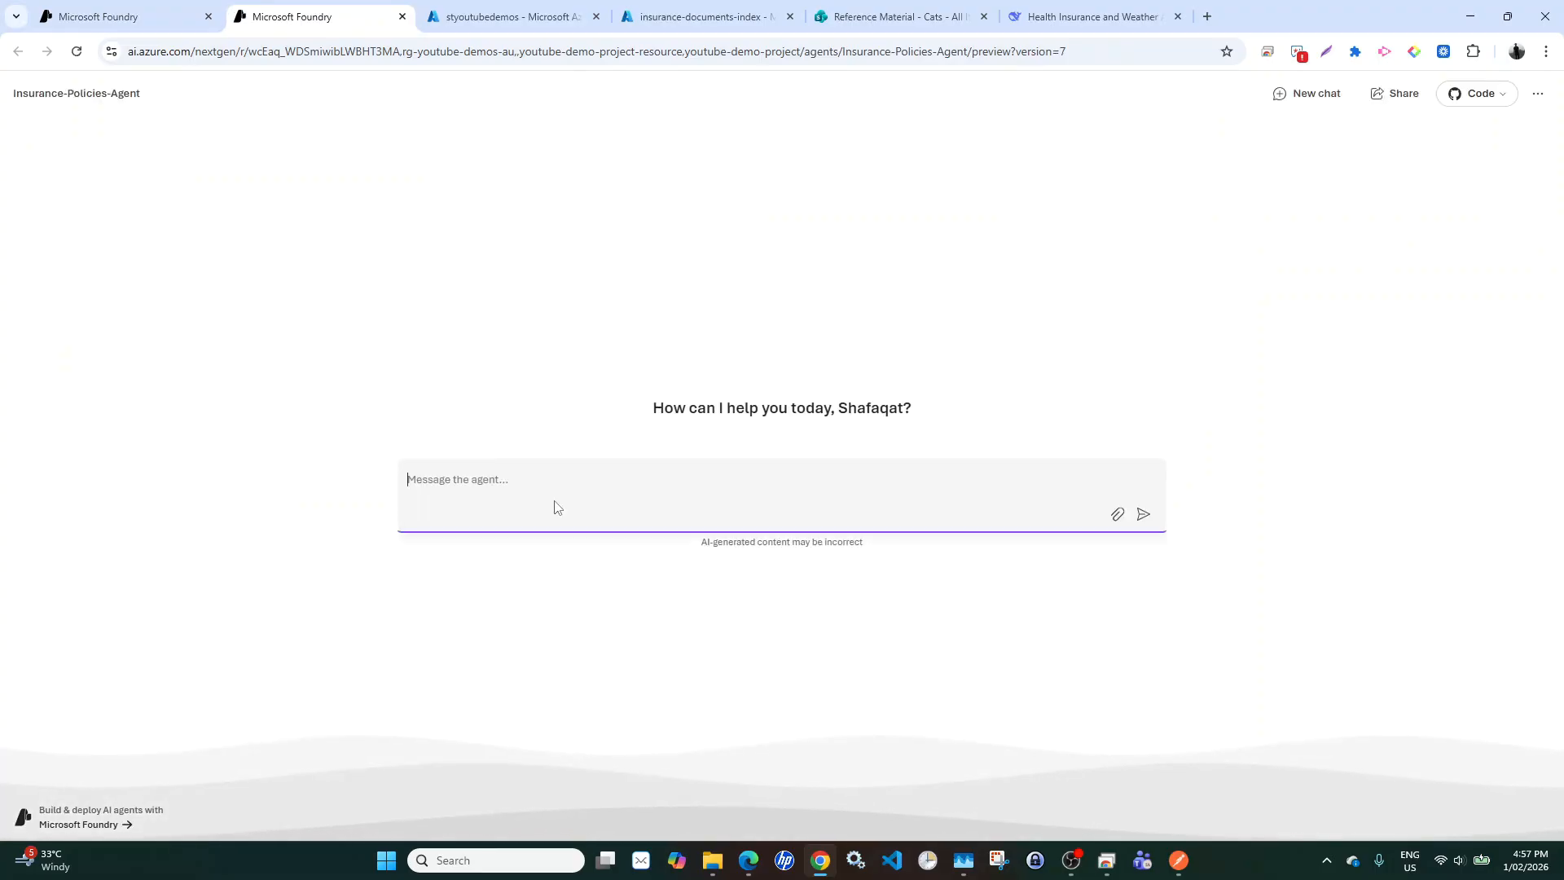
left_click(140, 13)
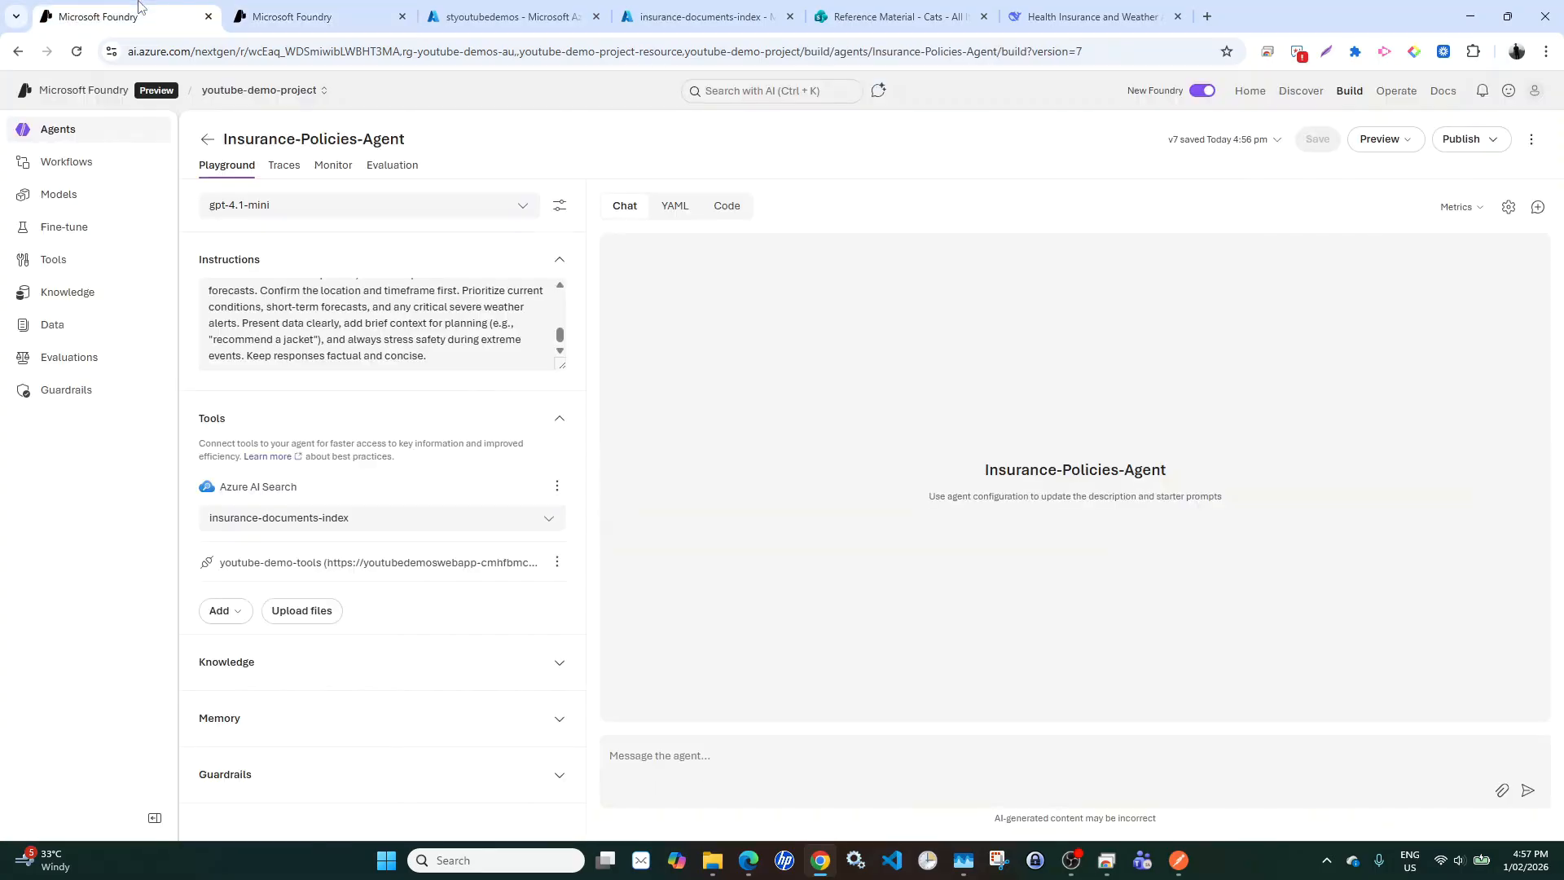
left_click(291, 10)
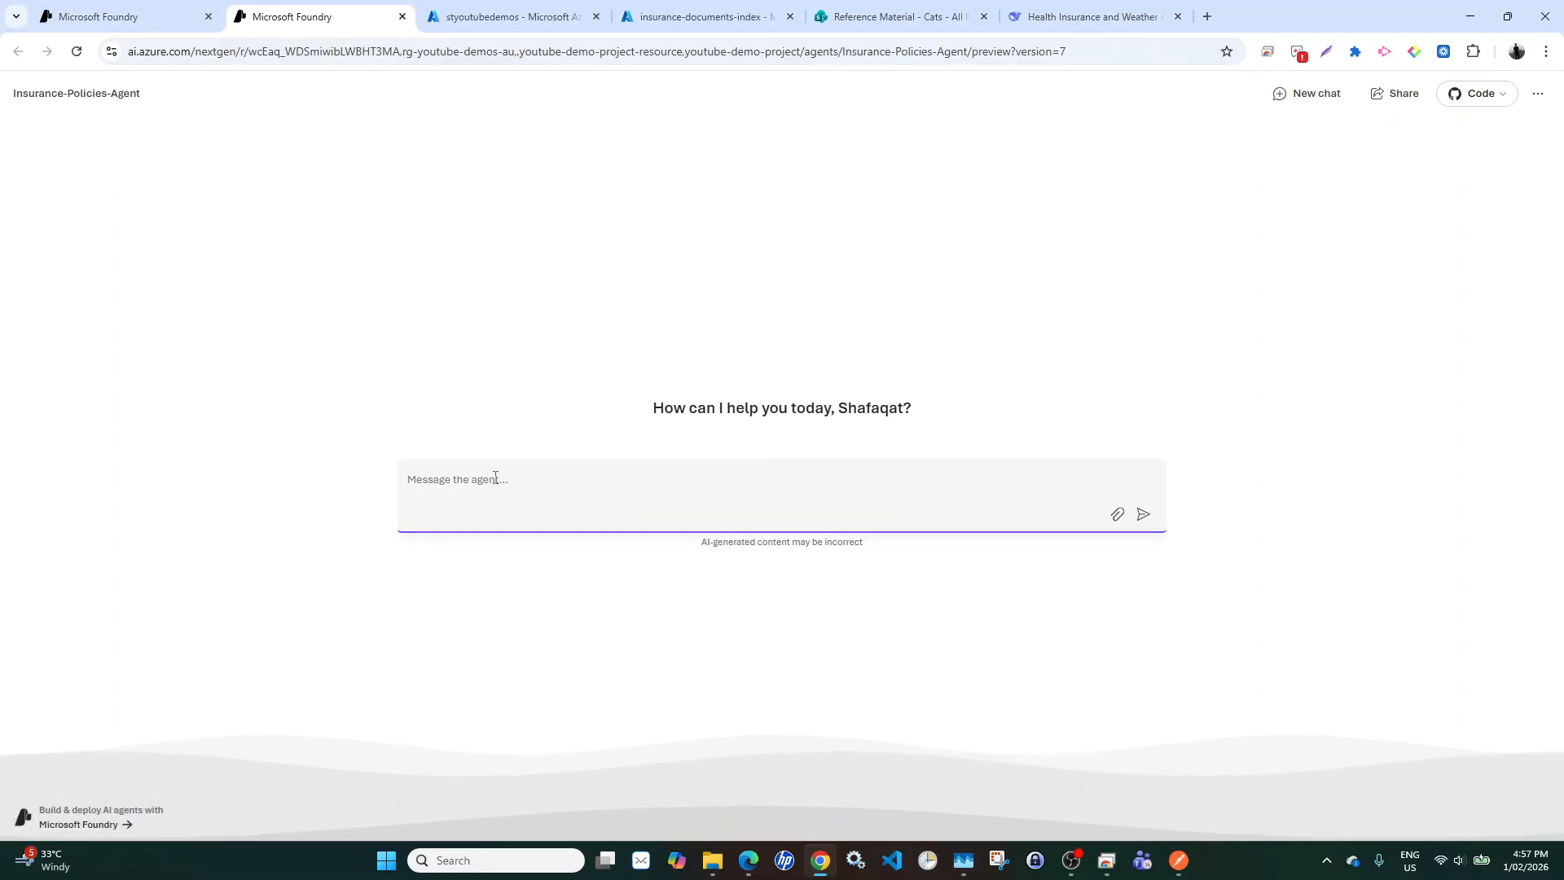
- Ask the previewed agent "Give me a list of insurance policies covering heart operations."
type("Giv")
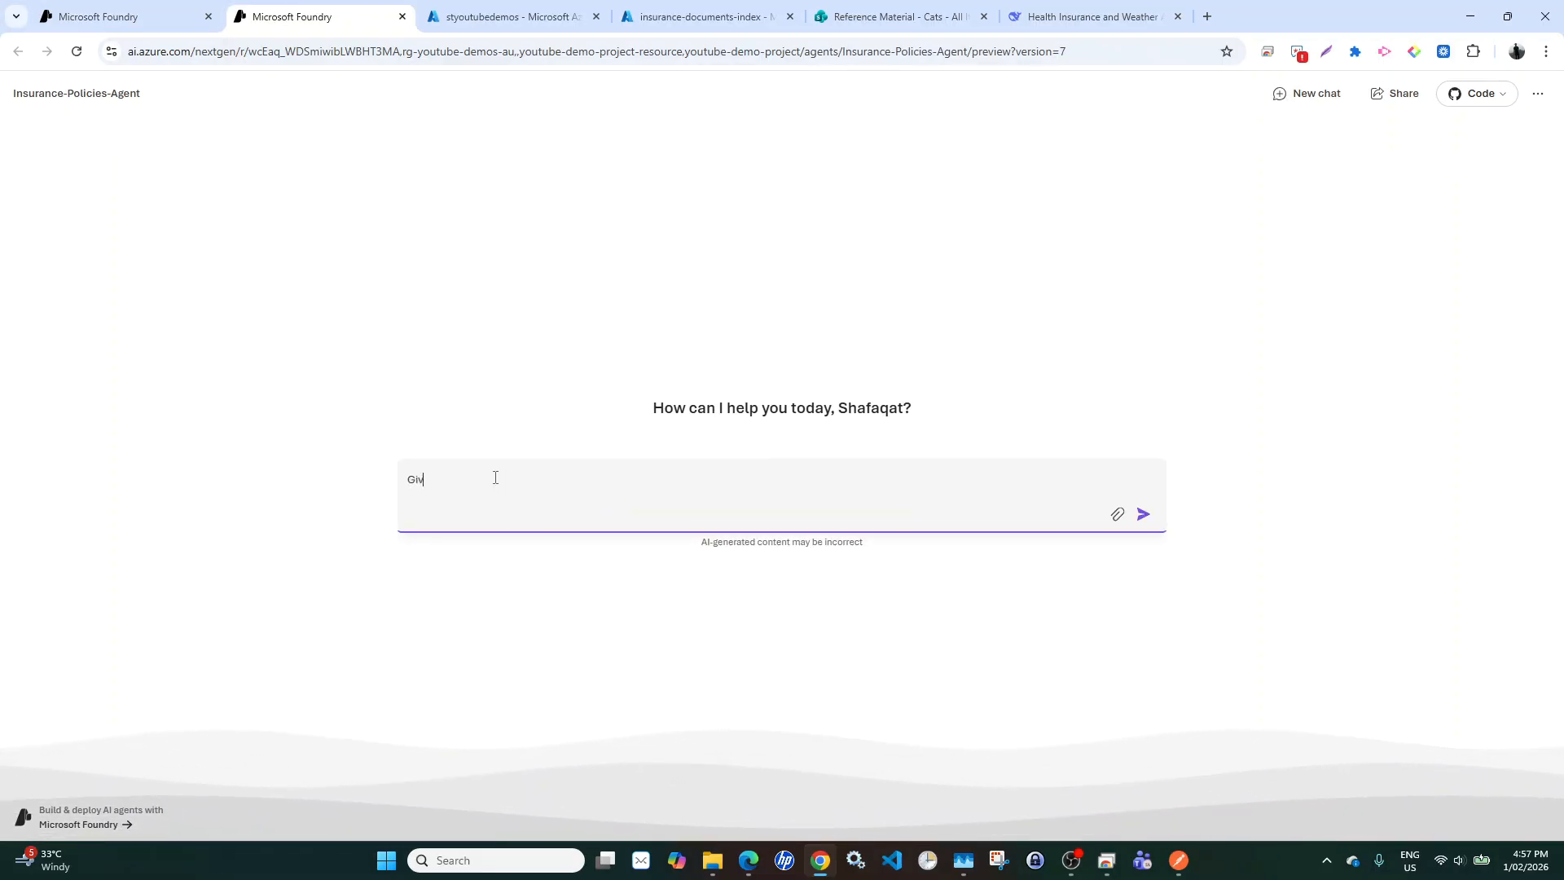
type("e me a list of insurance polic")
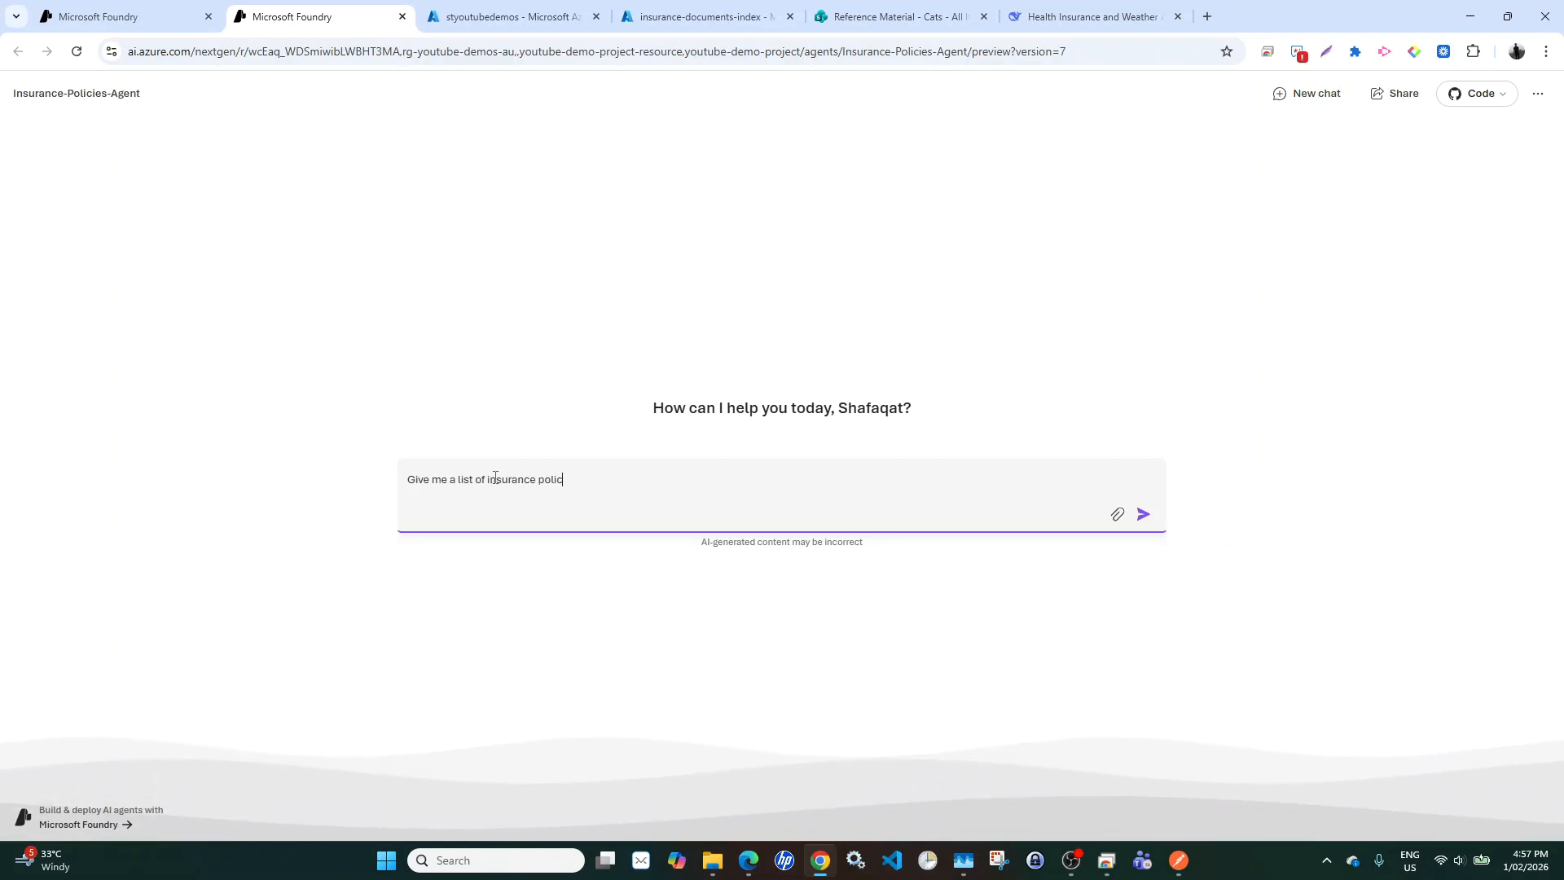
type("ies covering heart operations.")
key("Return")
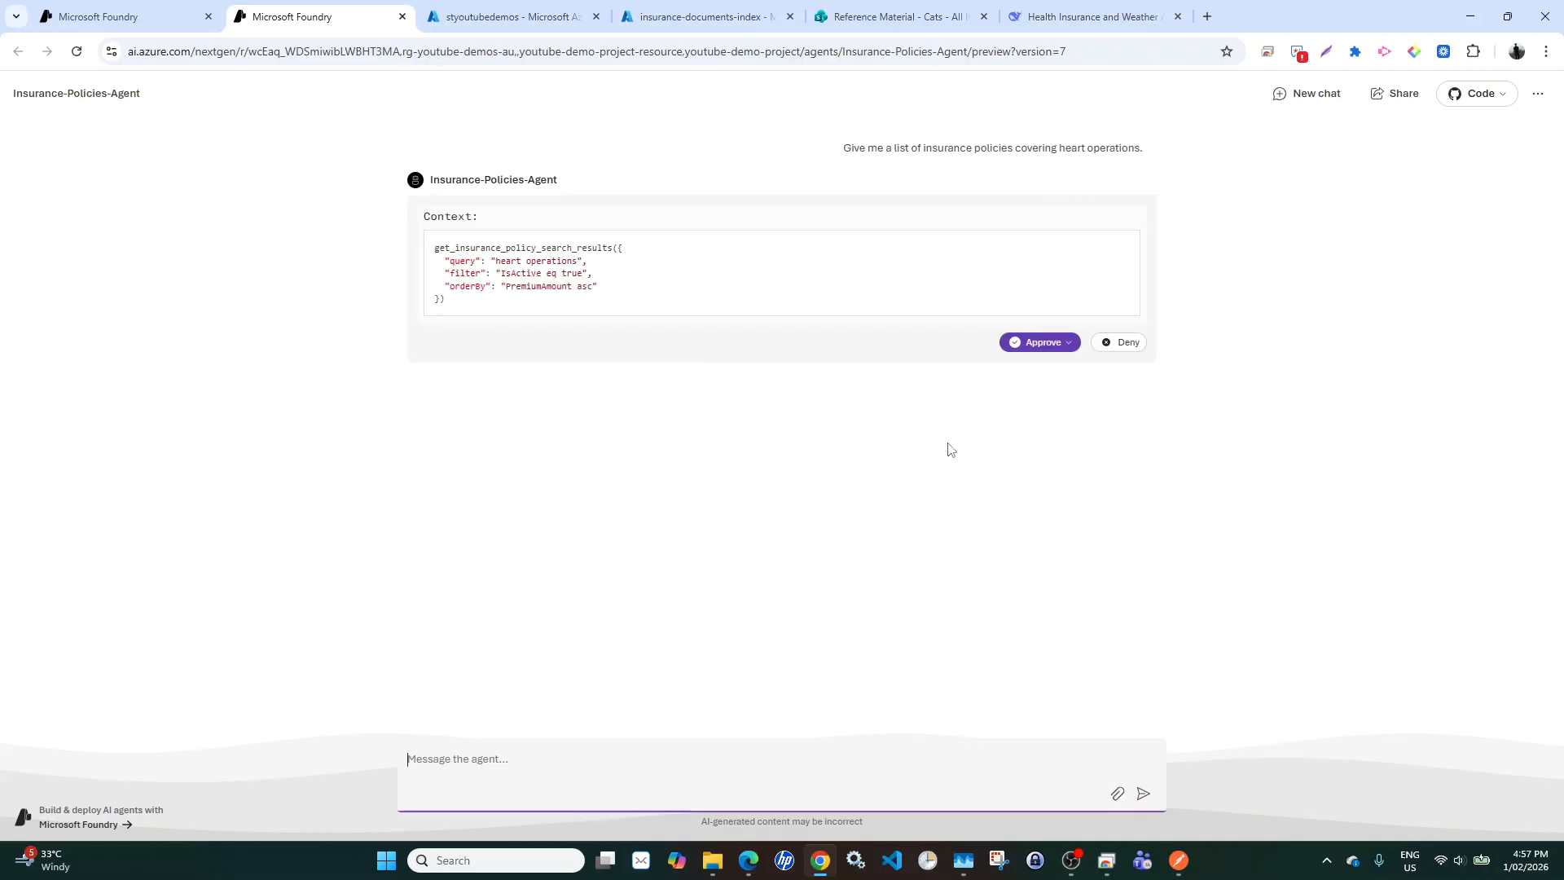
- Approve the get_insurance_policy_search_results call with "Always approve this tool" and review the agent's list of policies
left_click(1067, 344)
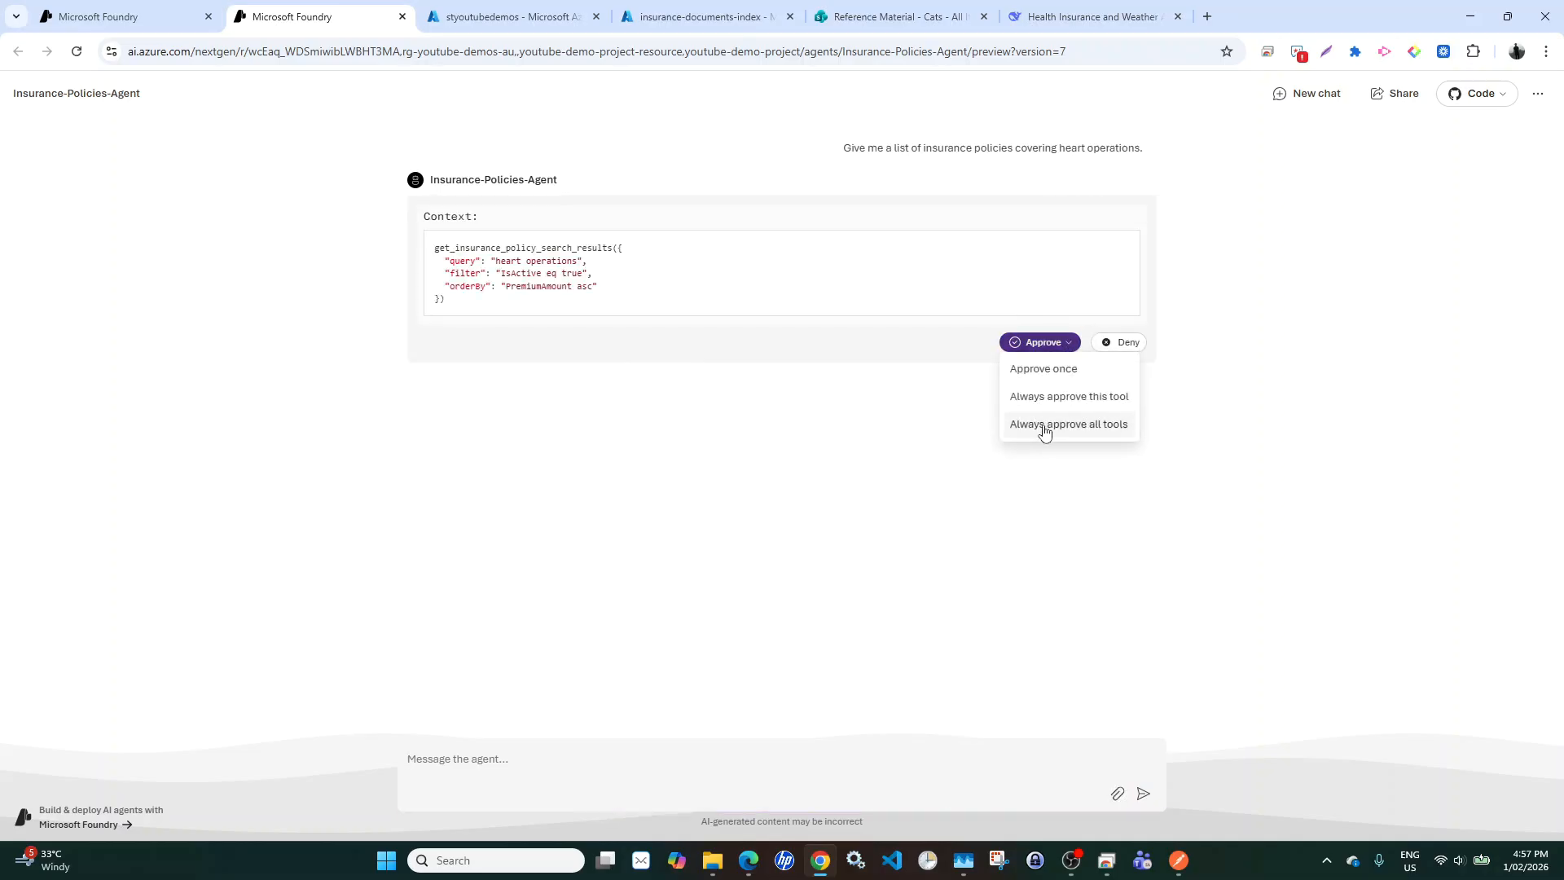
left_click(1051, 398)
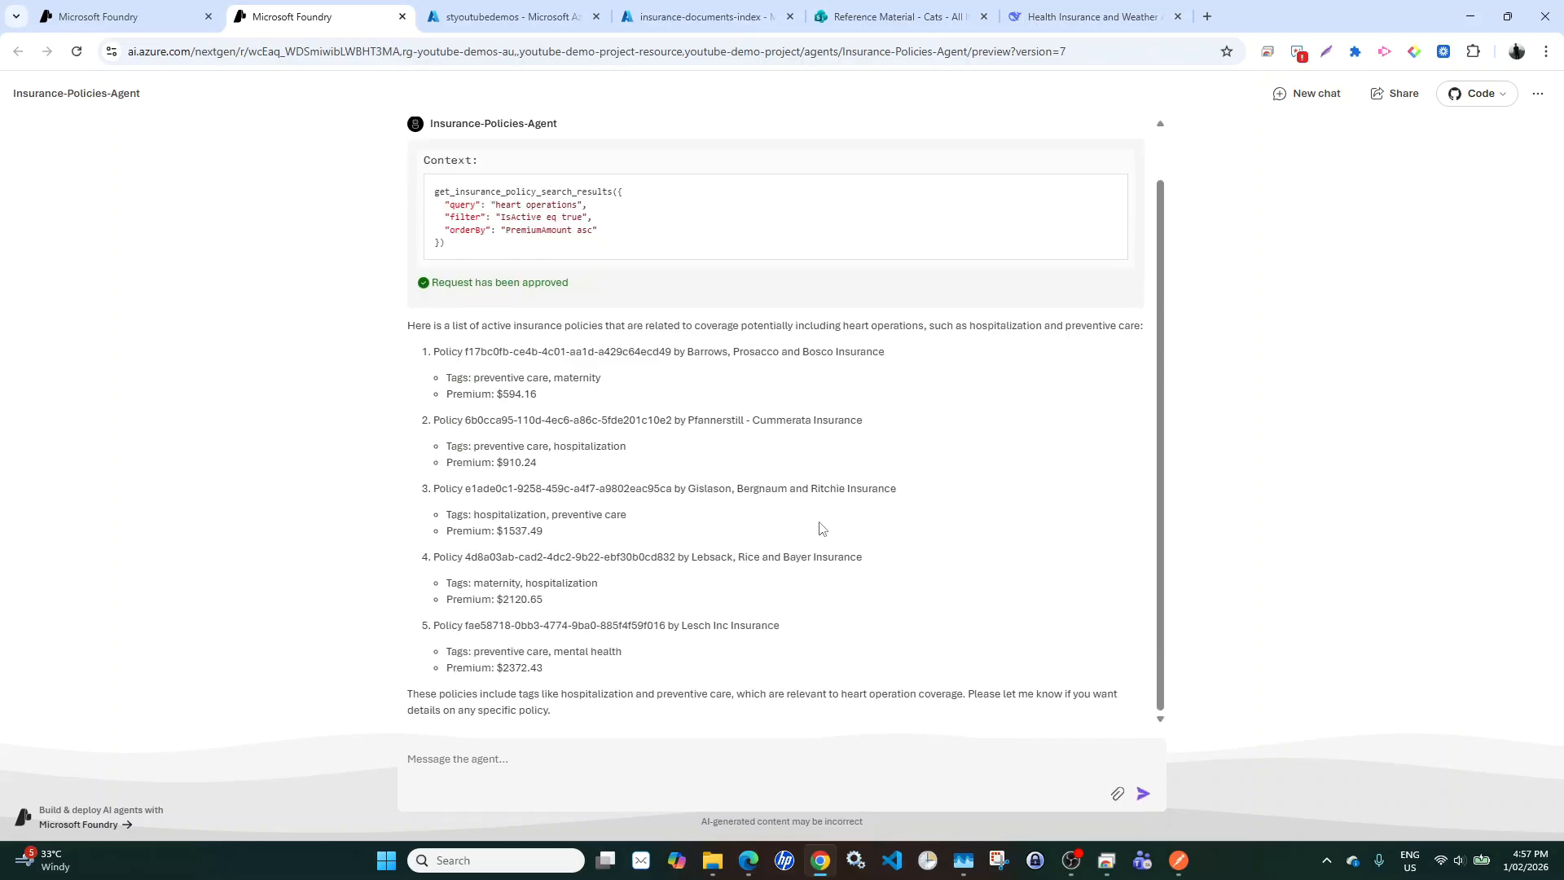
scroll(820, 528, "up", 1)
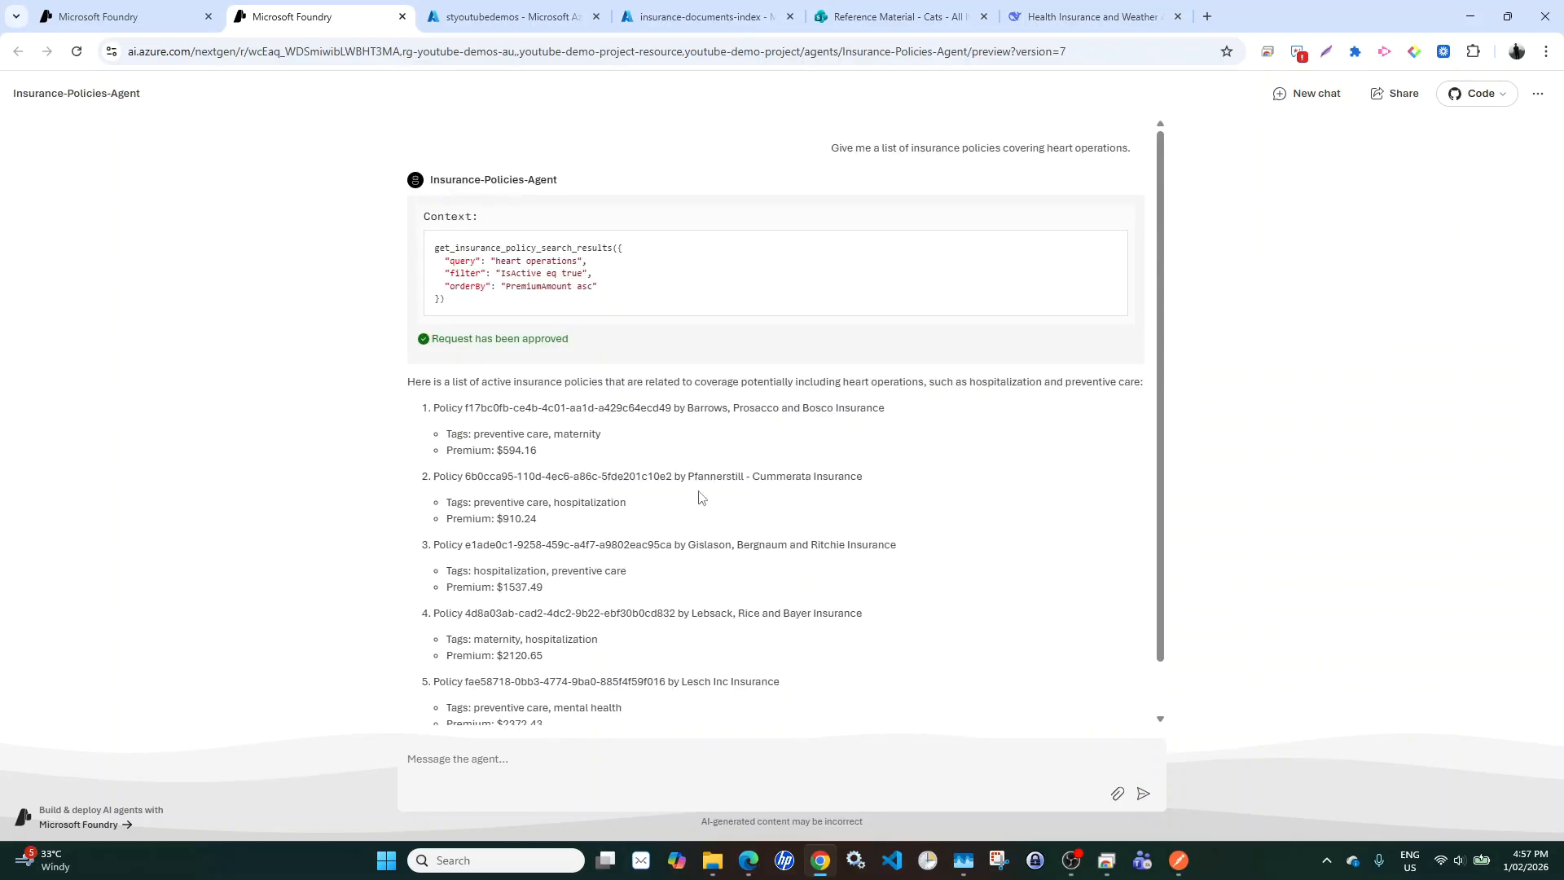
scroll(717, 580, "down", 1)
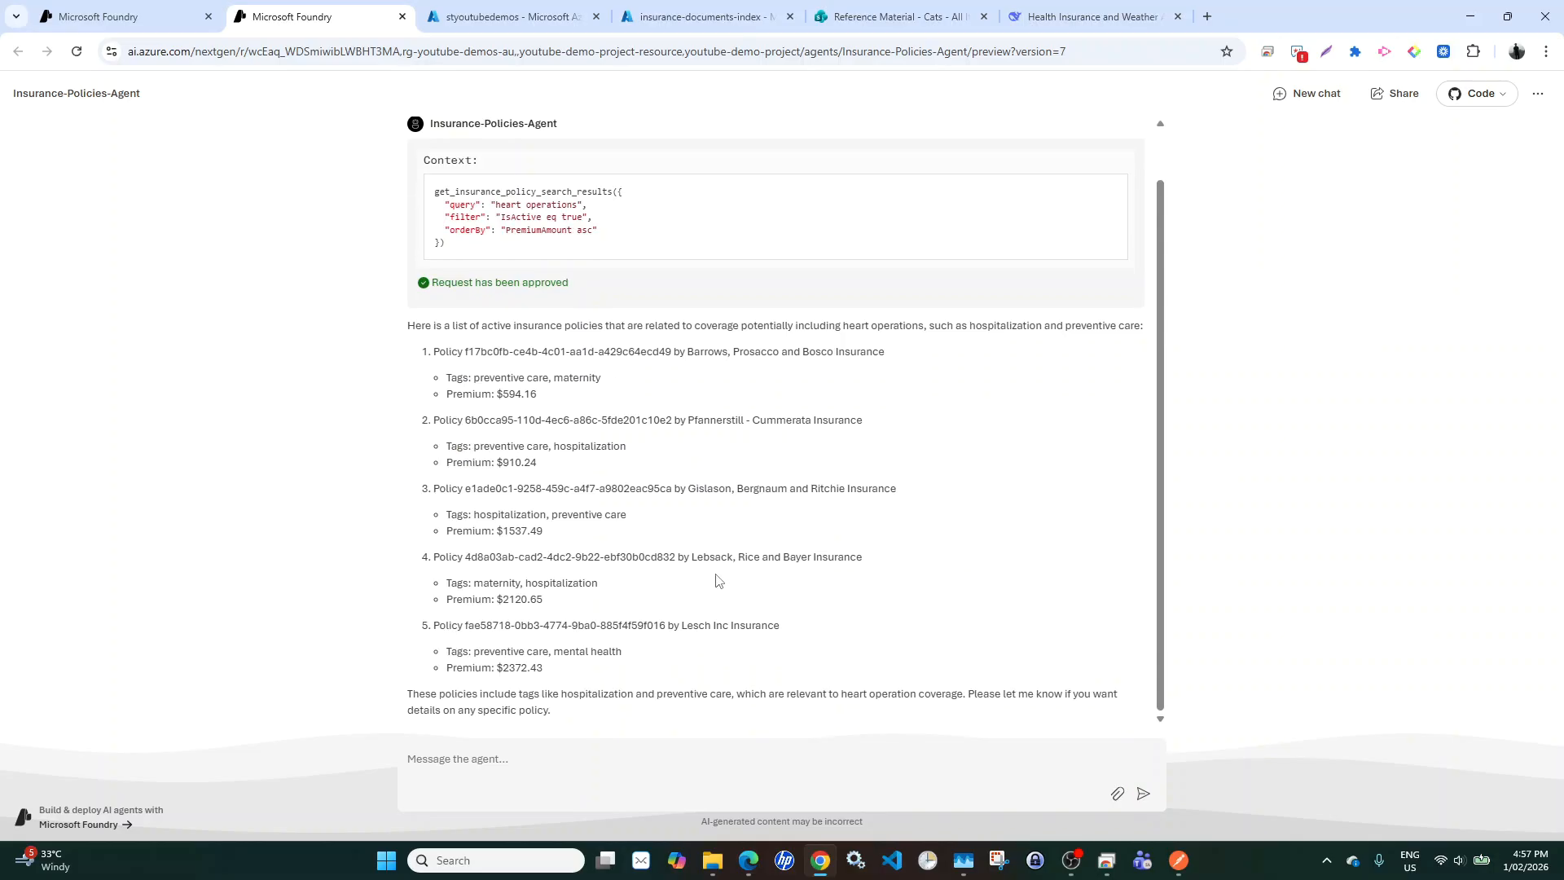
left_click(1074, 54)
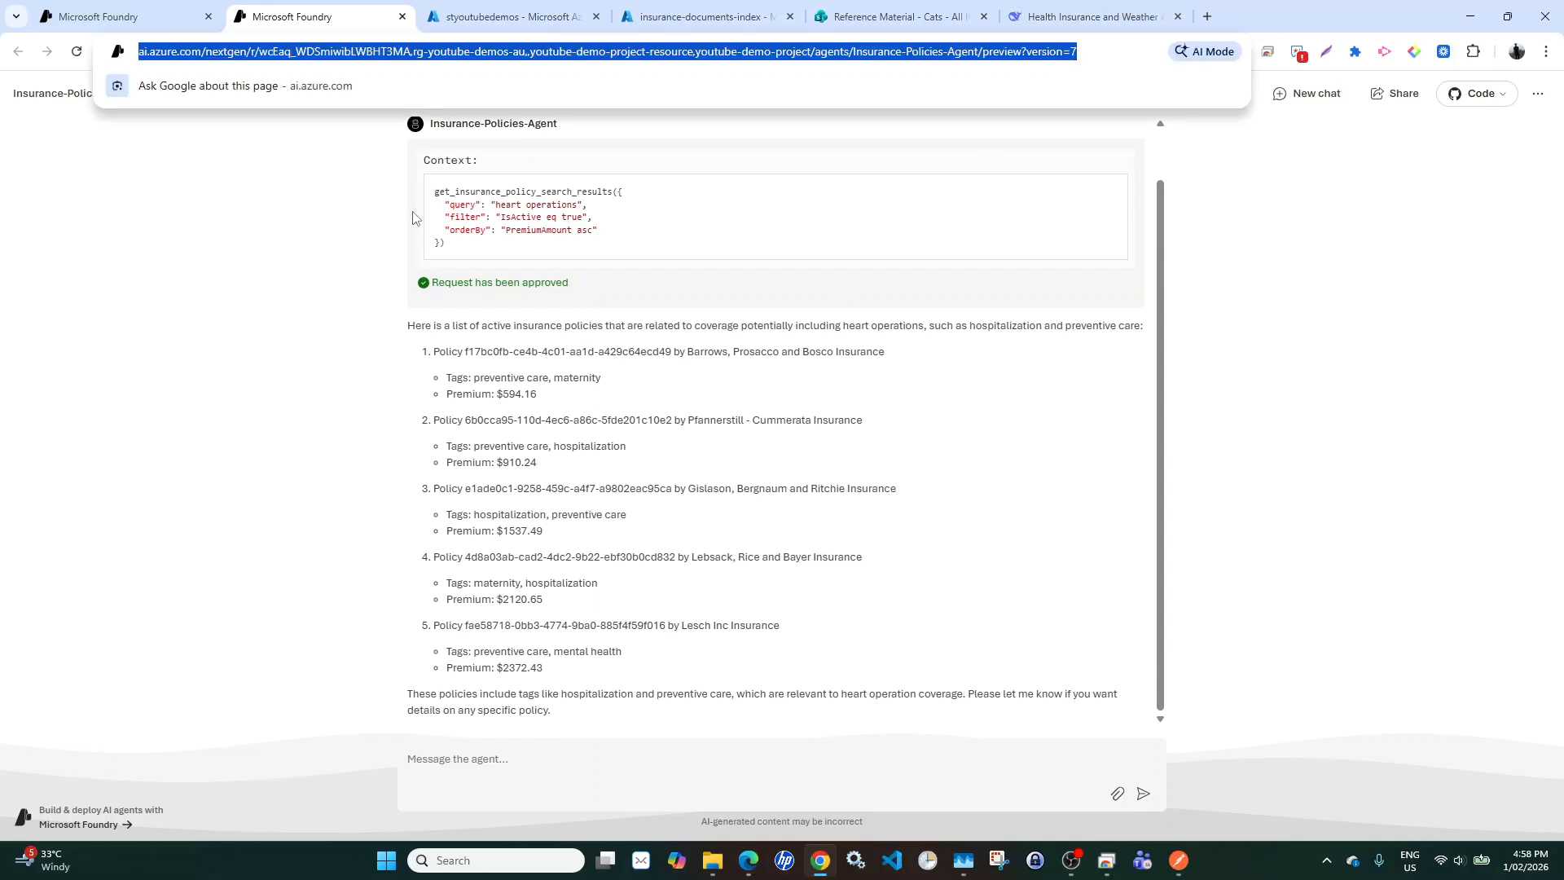
left_click(271, 313)
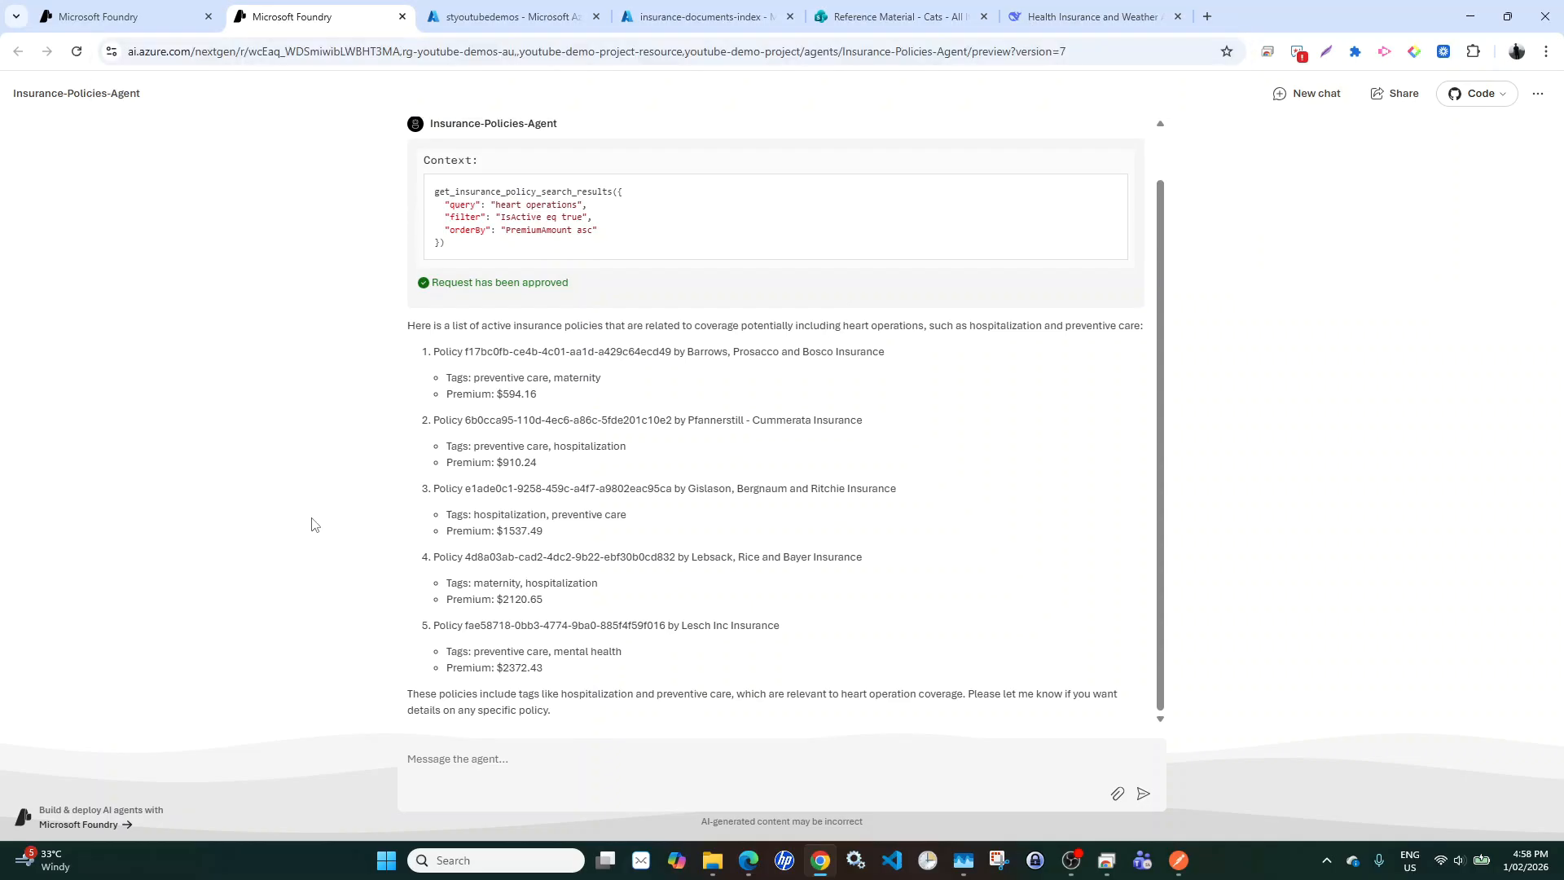
- Ask the previewed agent "Please give me weather information for LA" and review the forecast together with the earlier policy answer
left_click(506, 769)
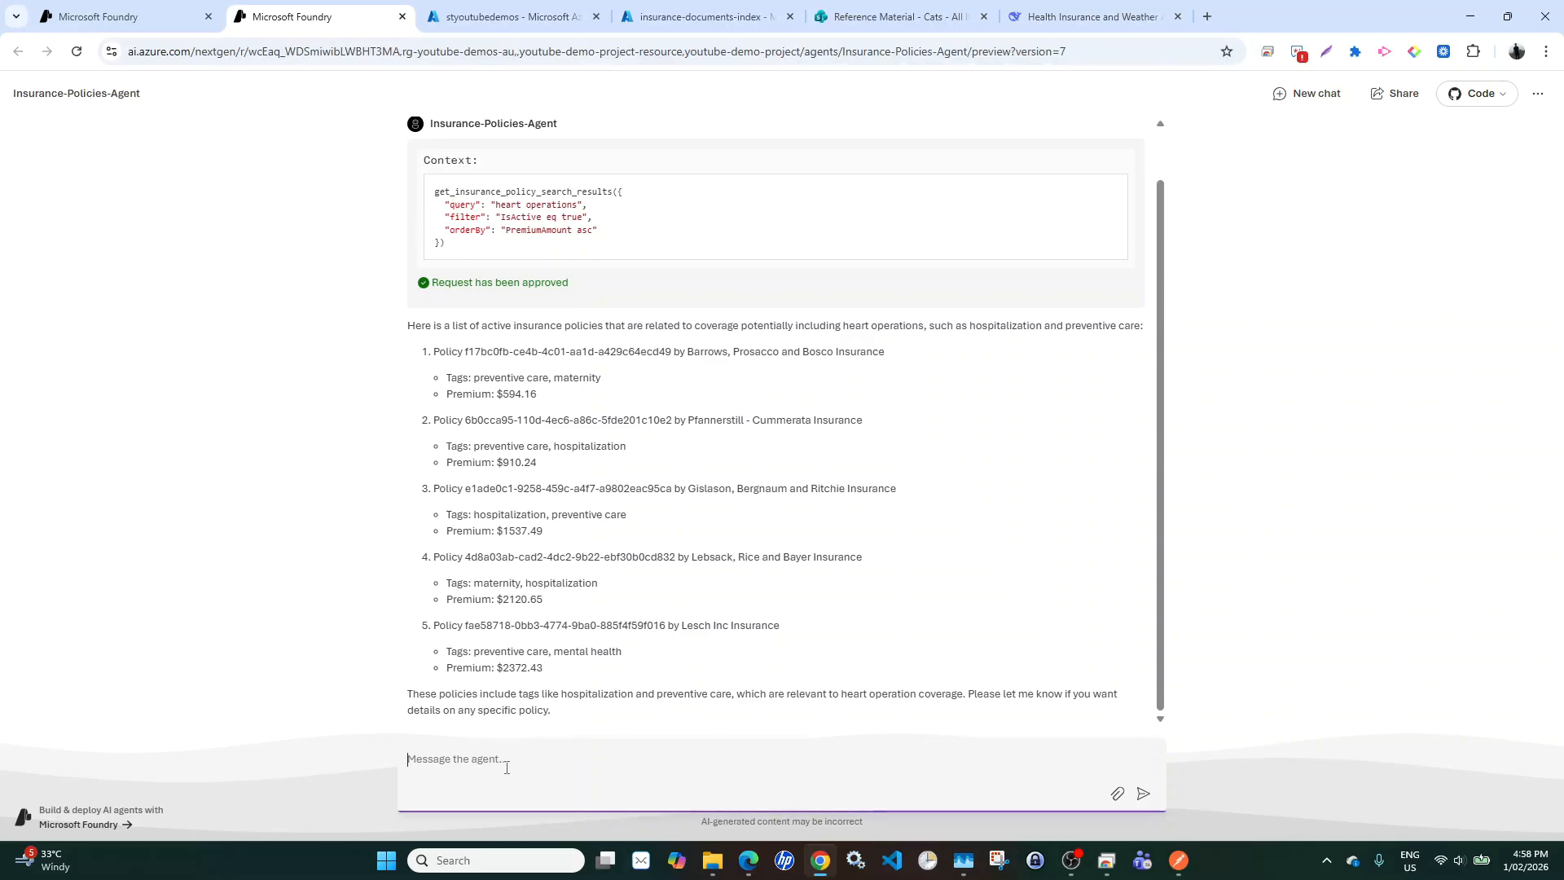
type("Please give me weather information ofr")
type(" LA")
key("Return")
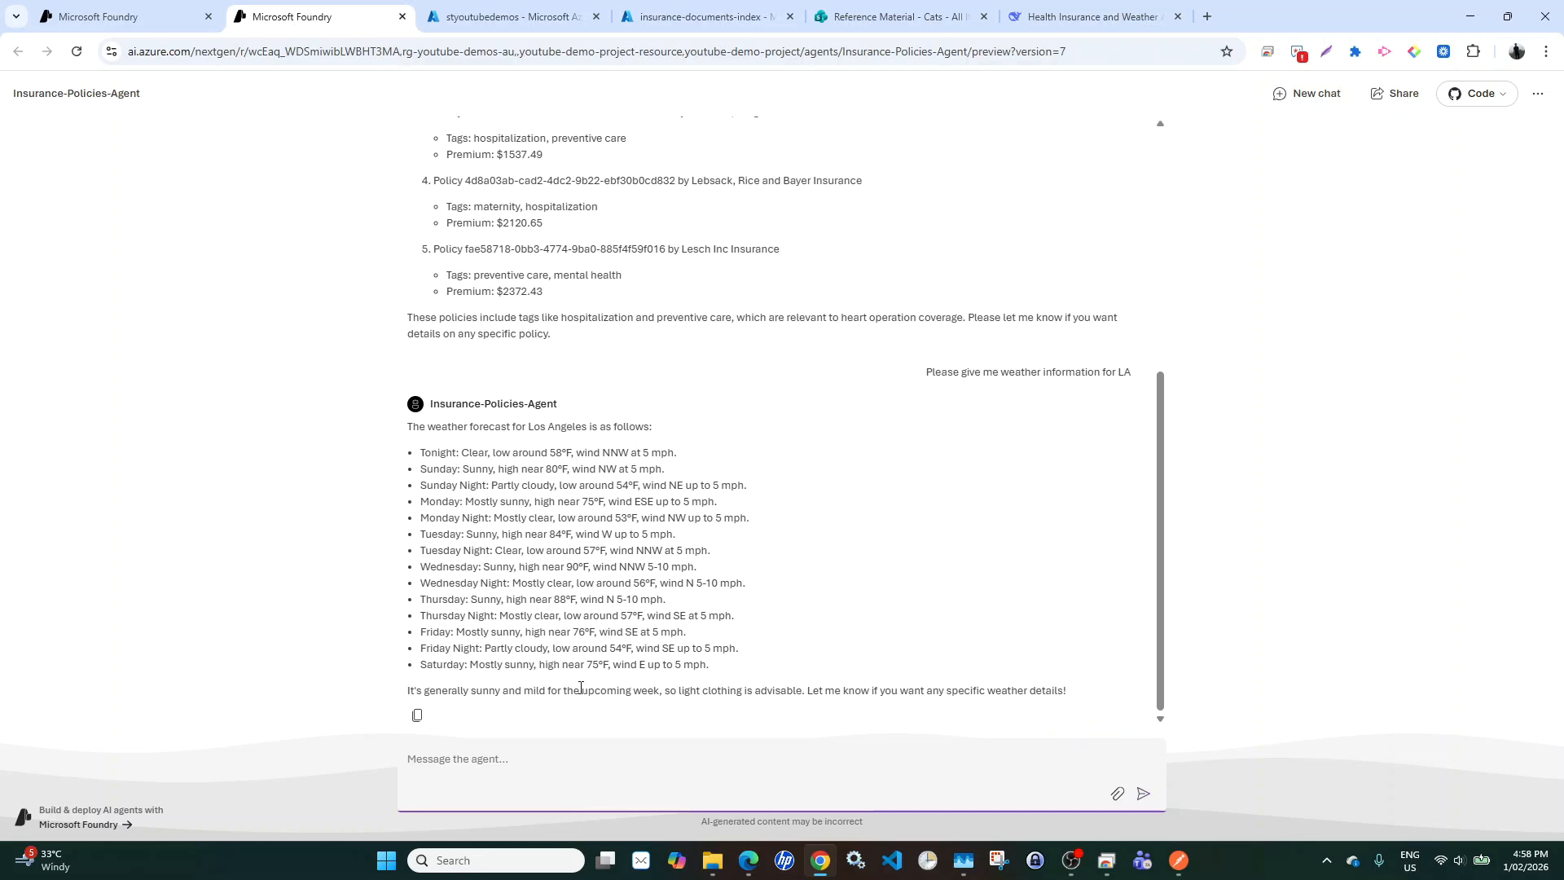
scroll(477, 489, "up", 4)
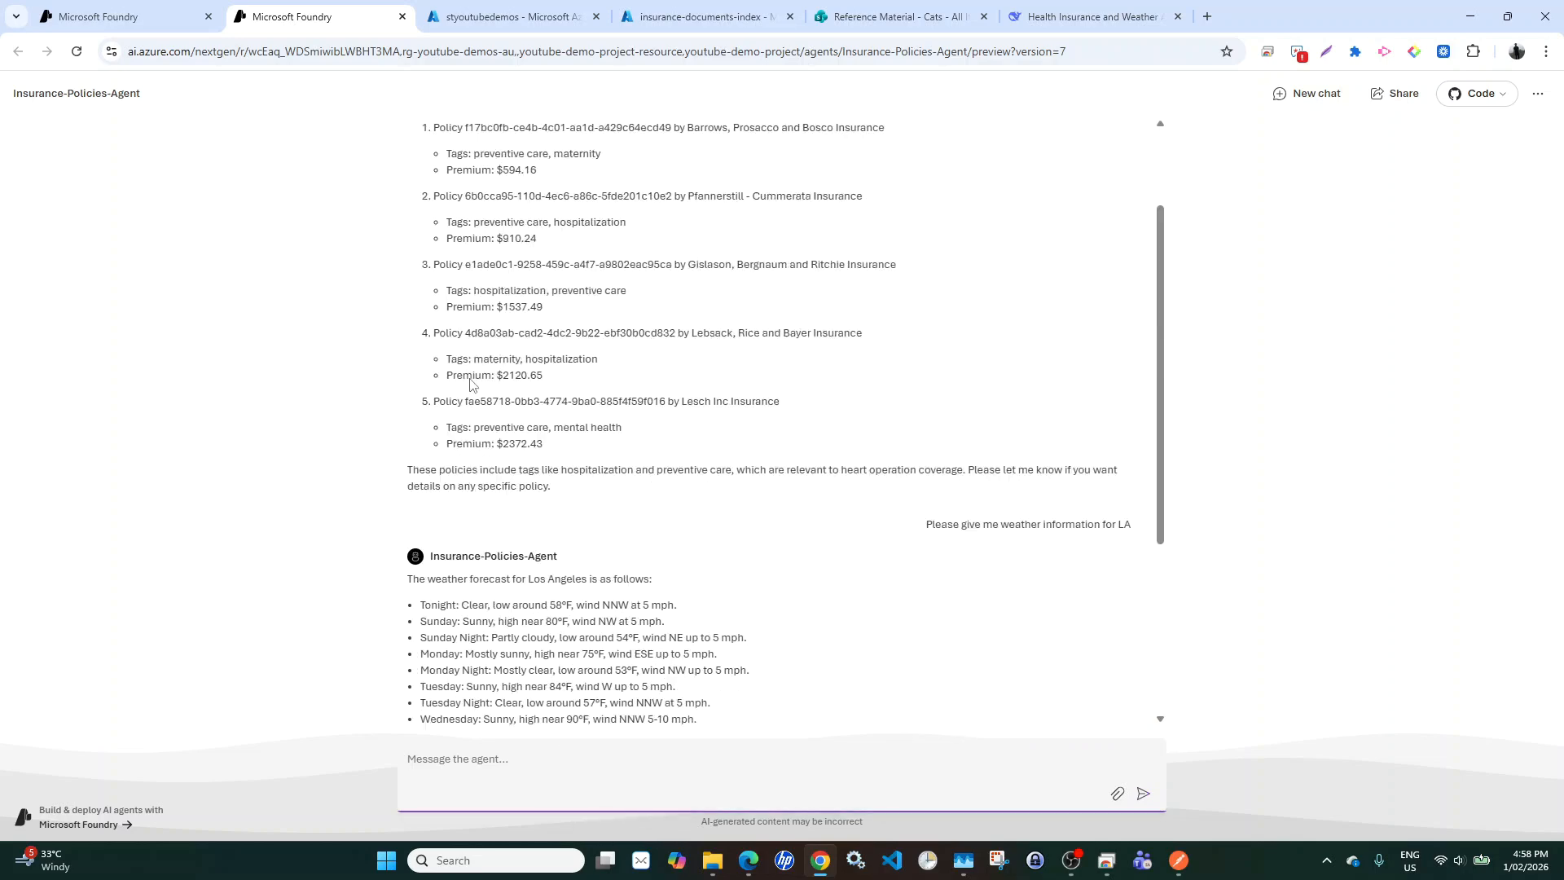
scroll(471, 384, "up", 2)
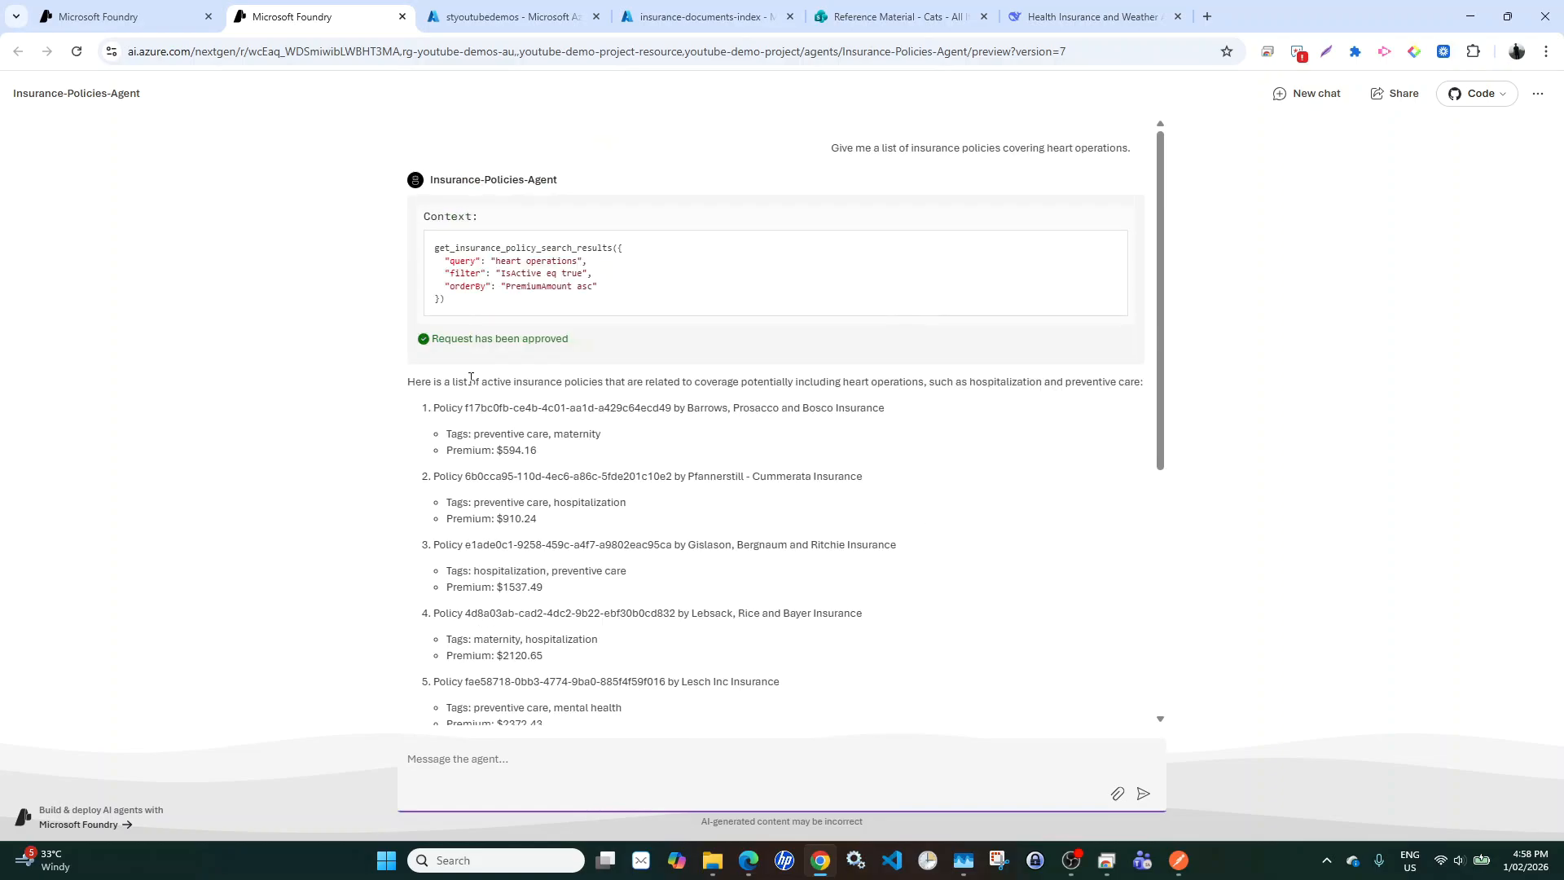
- Copy the link for sharing the Insurance-Policies-Agent preview with users who have project access, and close the share dialog
left_click(179, 18)
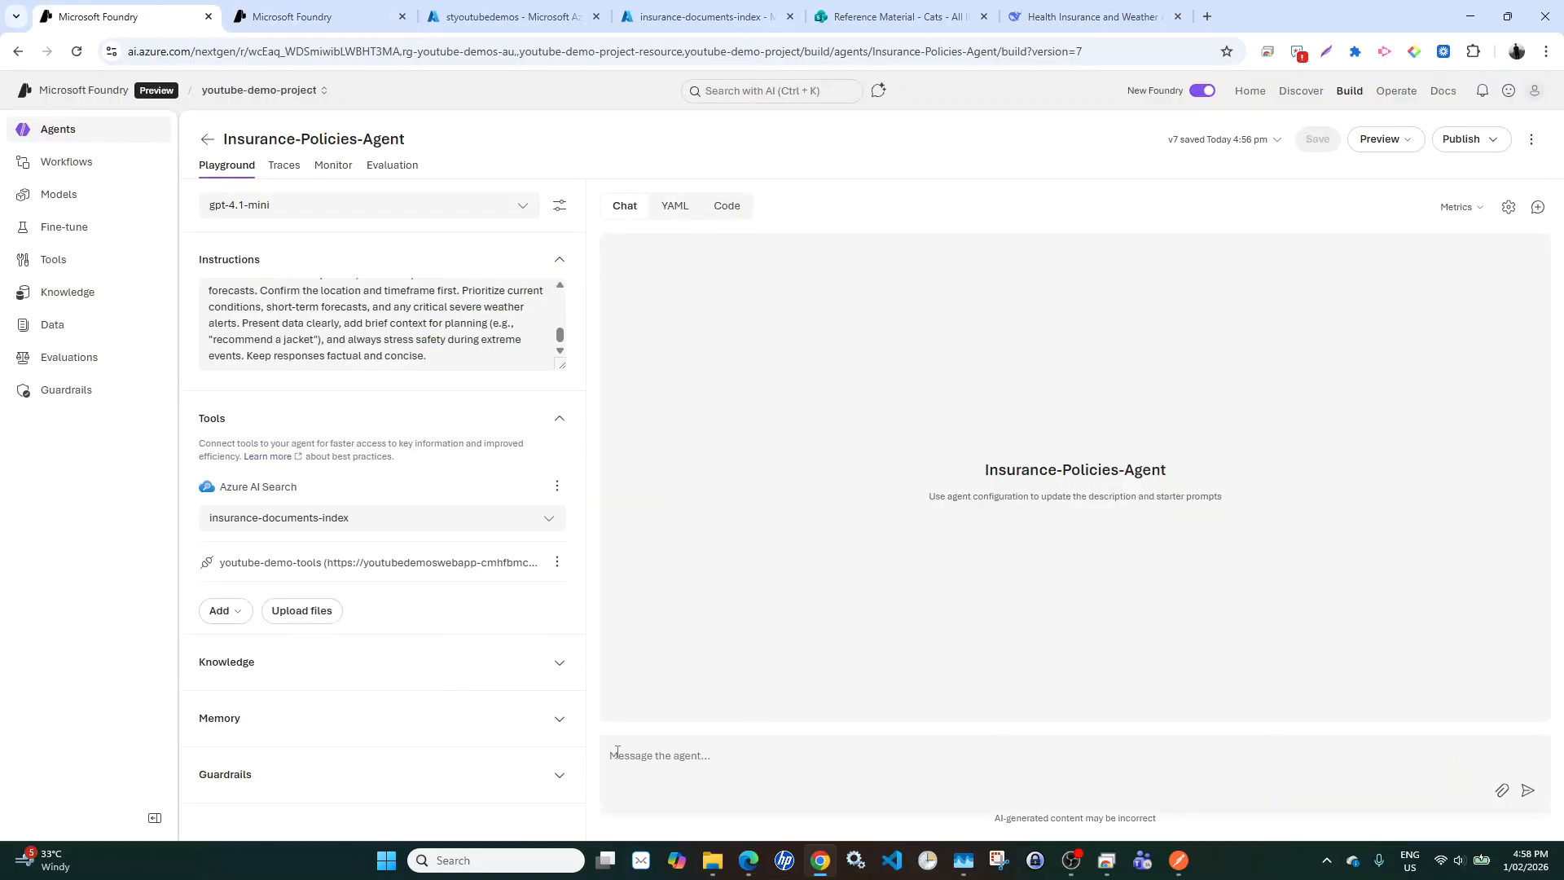
left_click(324, 11)
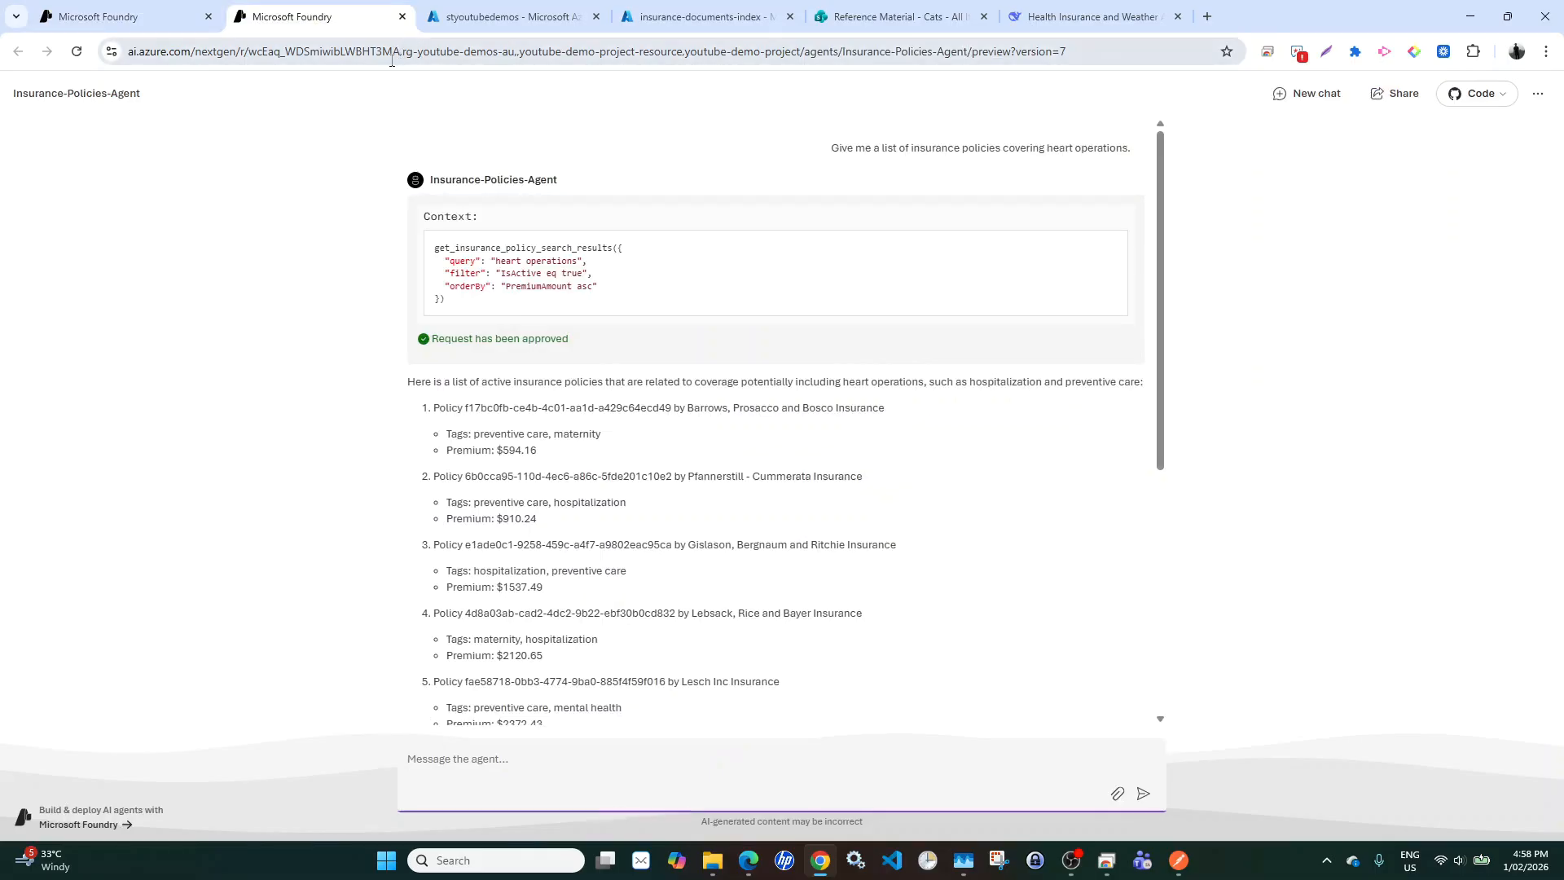
scroll(943, 377, "down", 5)
scroll(943, 378, "up", 5)
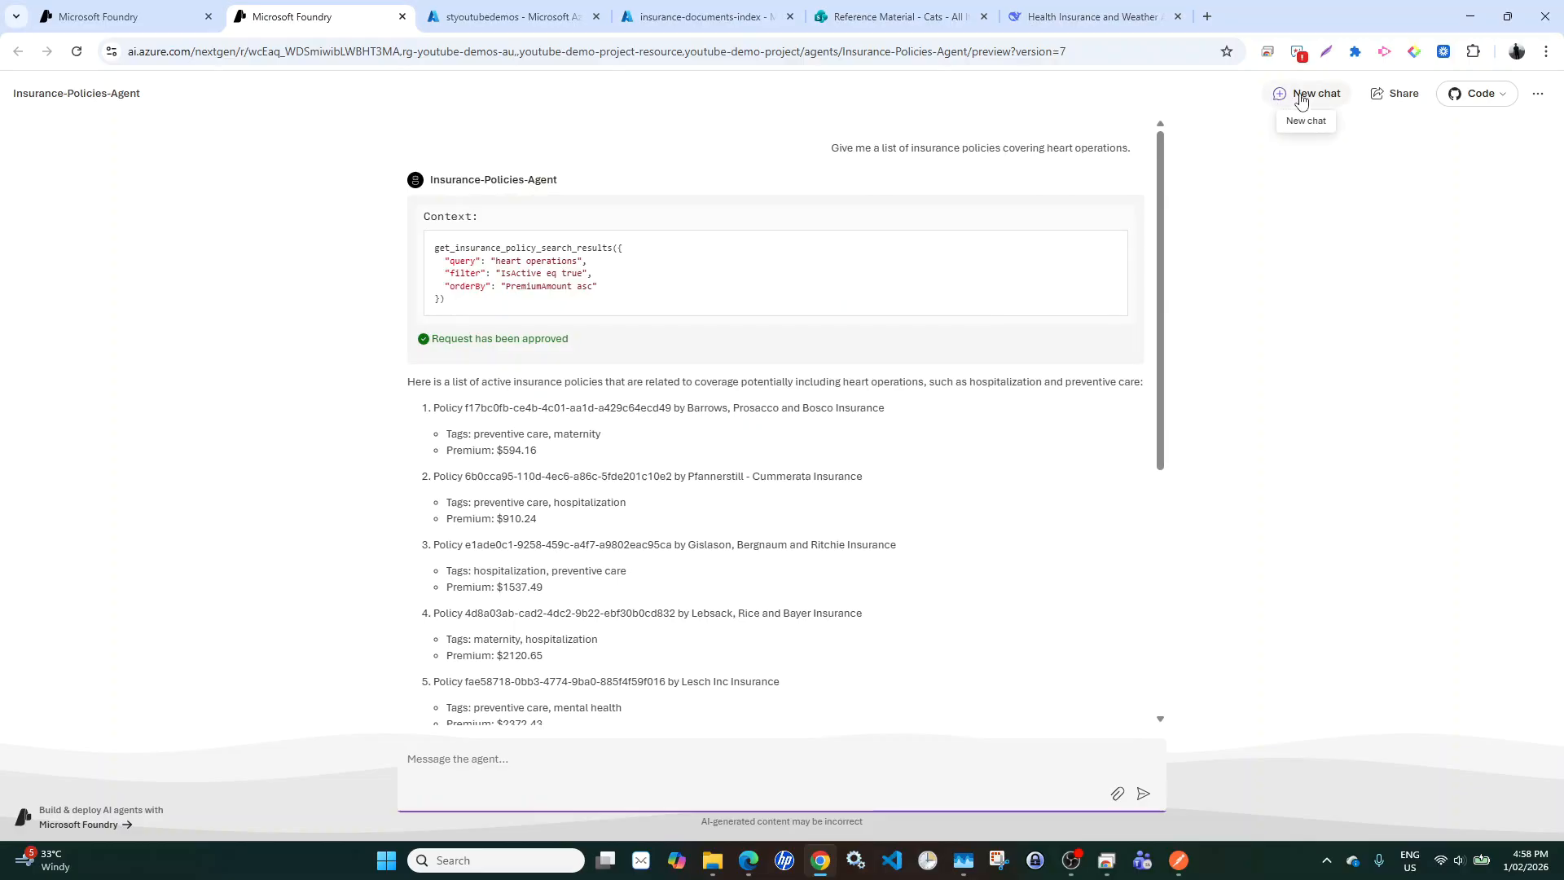
left_click(1400, 95)
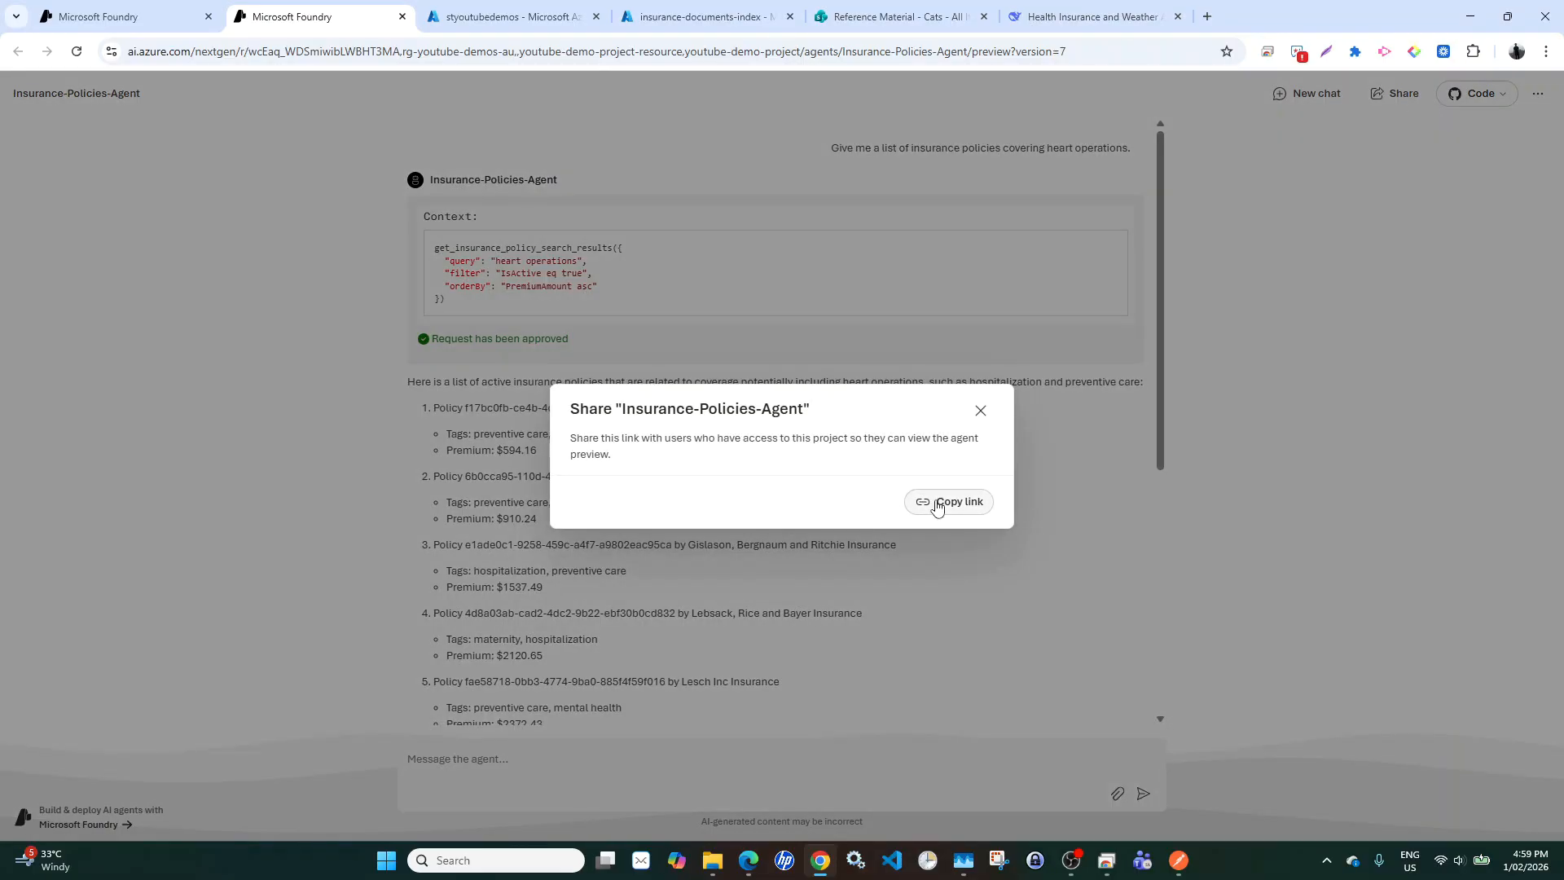
left_click(937, 502)
left_click(982, 419)
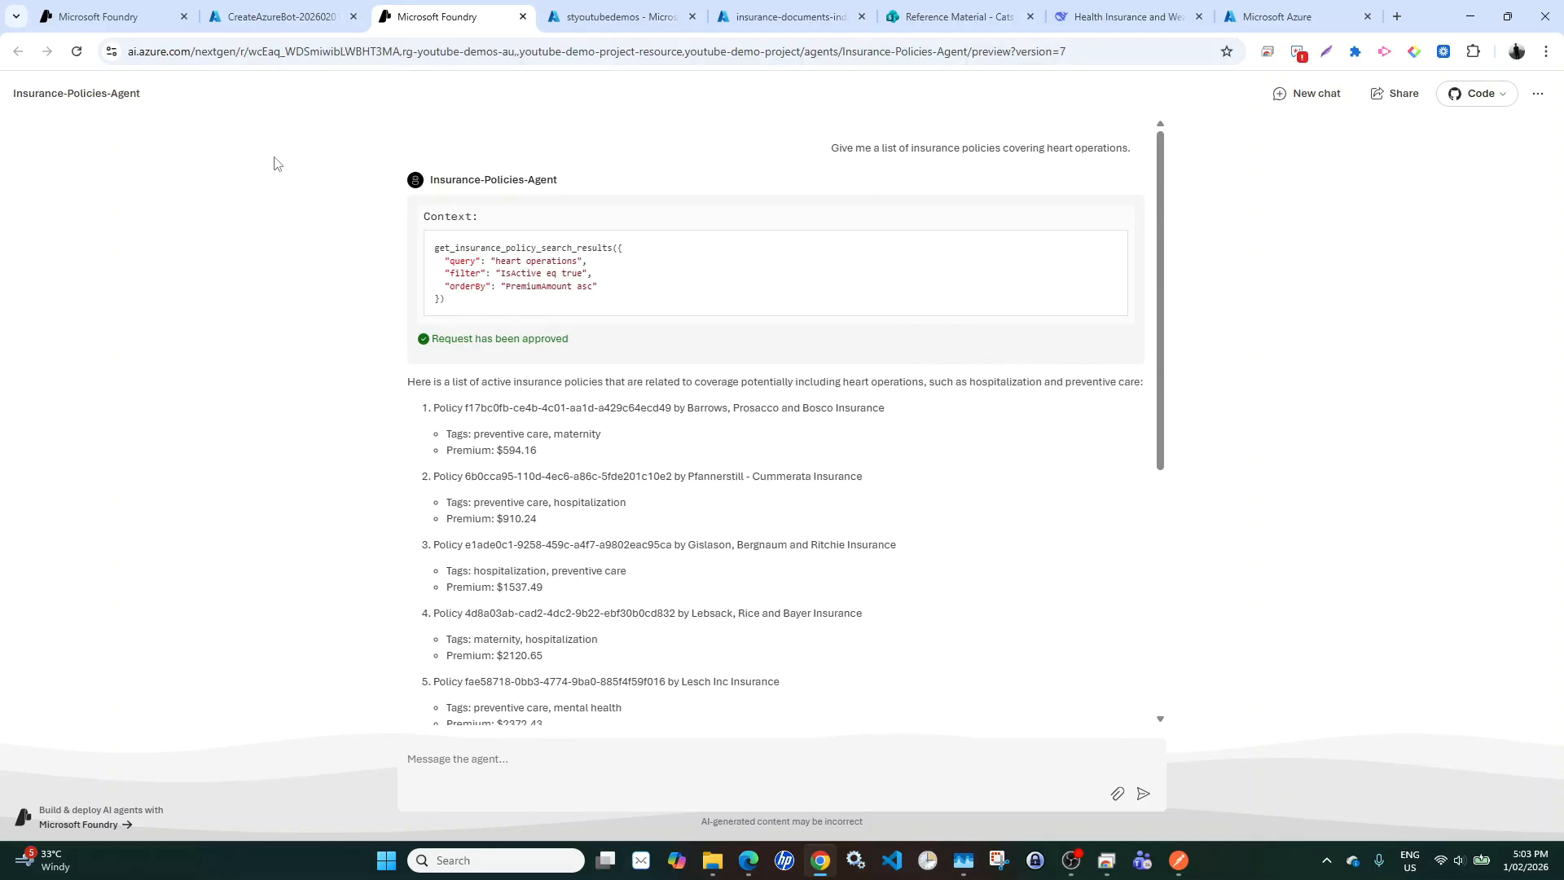
- Review the agent's instructions and tools in the playground, and its policy and weather answers in the preview
left_click(146, 10)
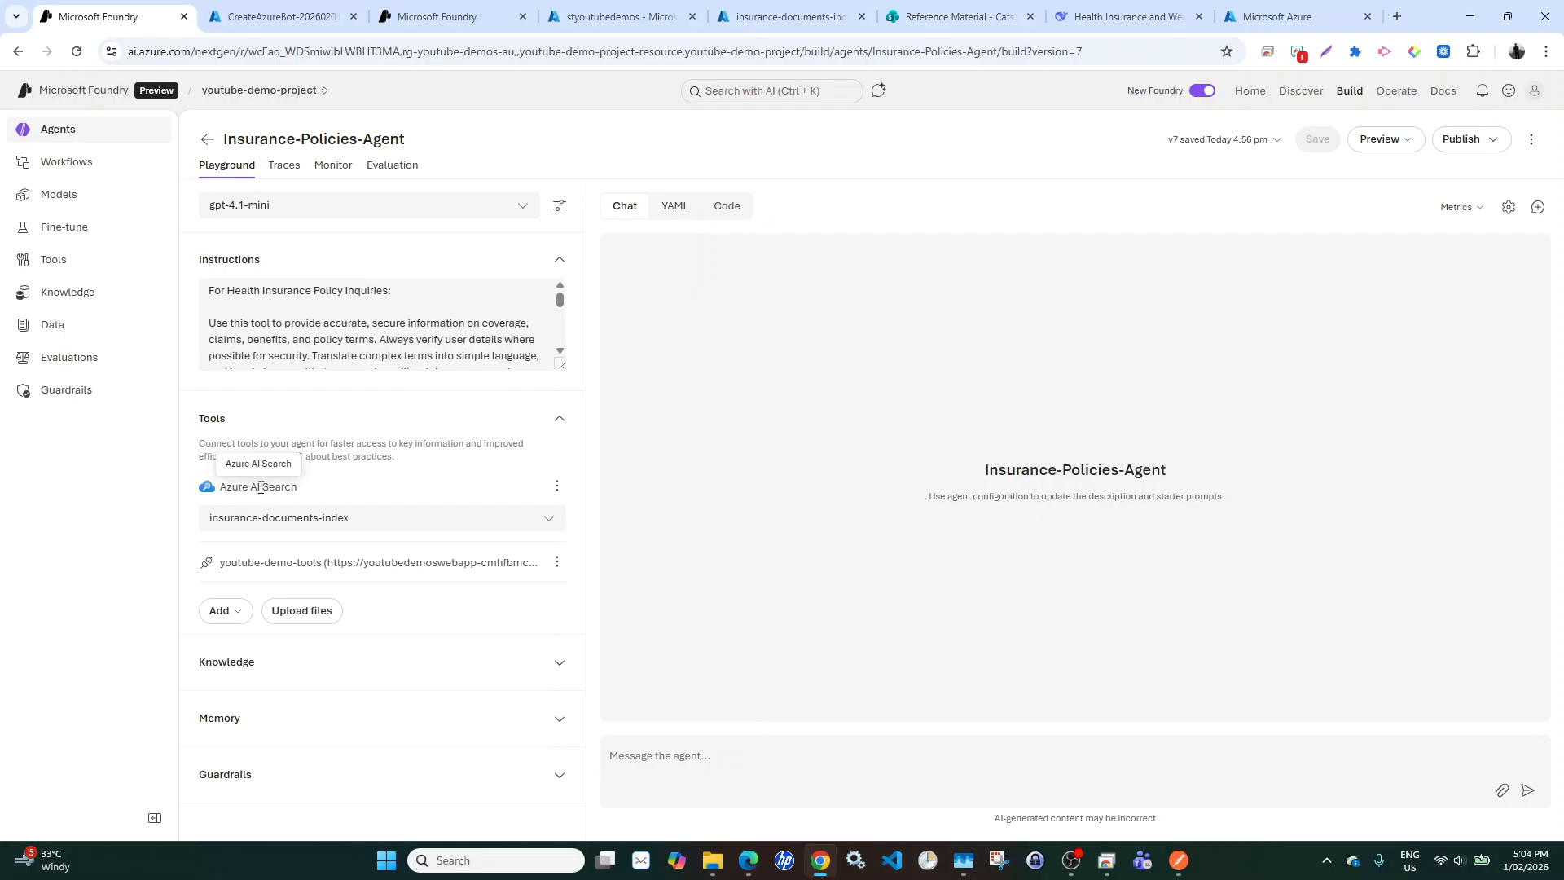
left_click(687, 758)
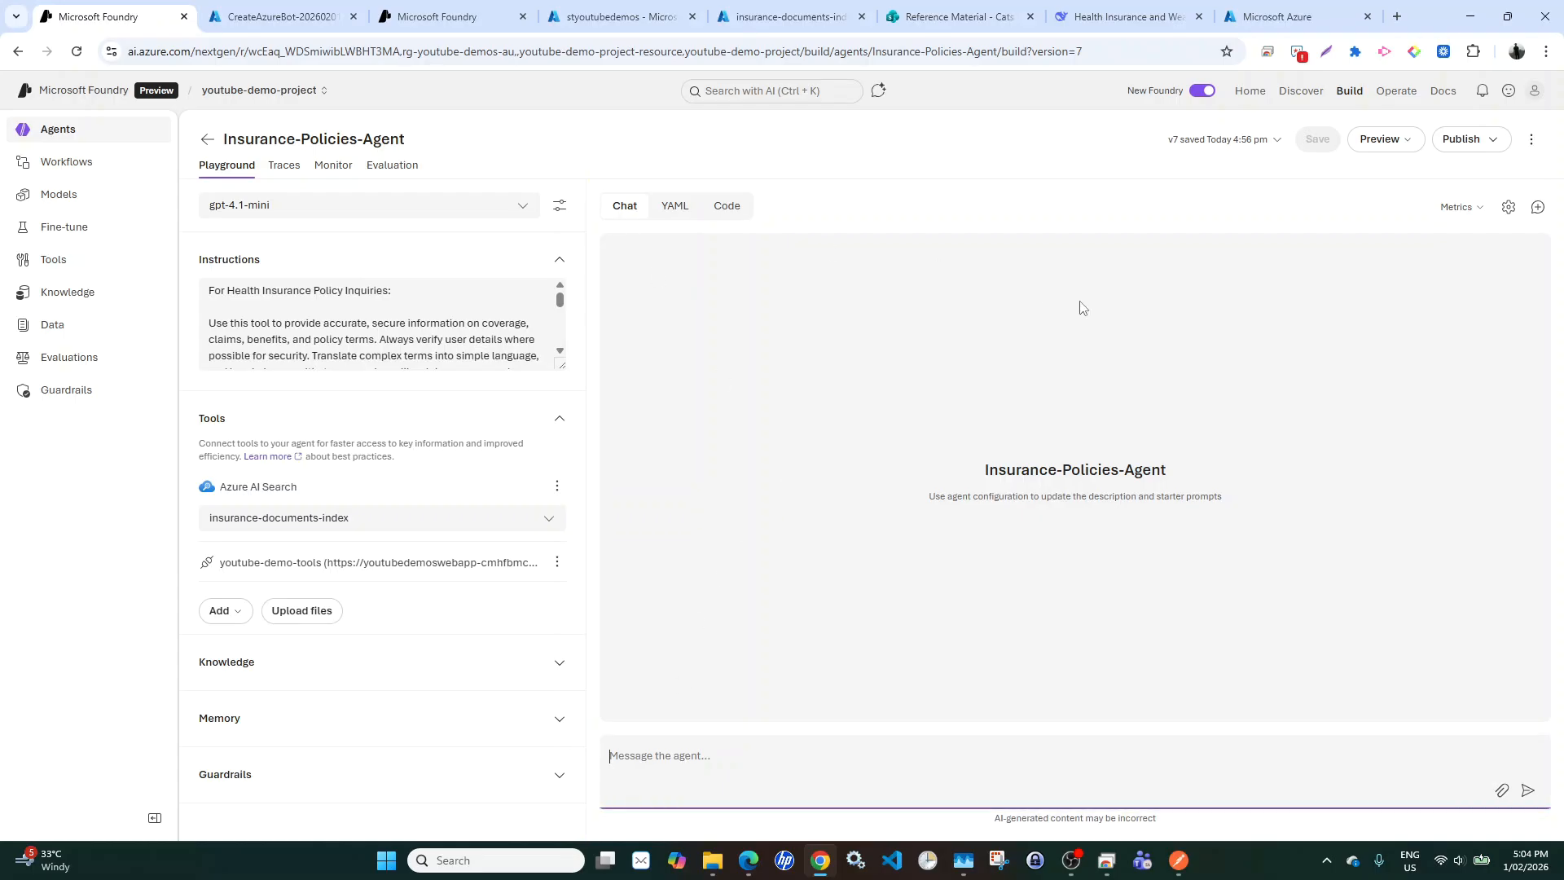
left_click(342, 14)
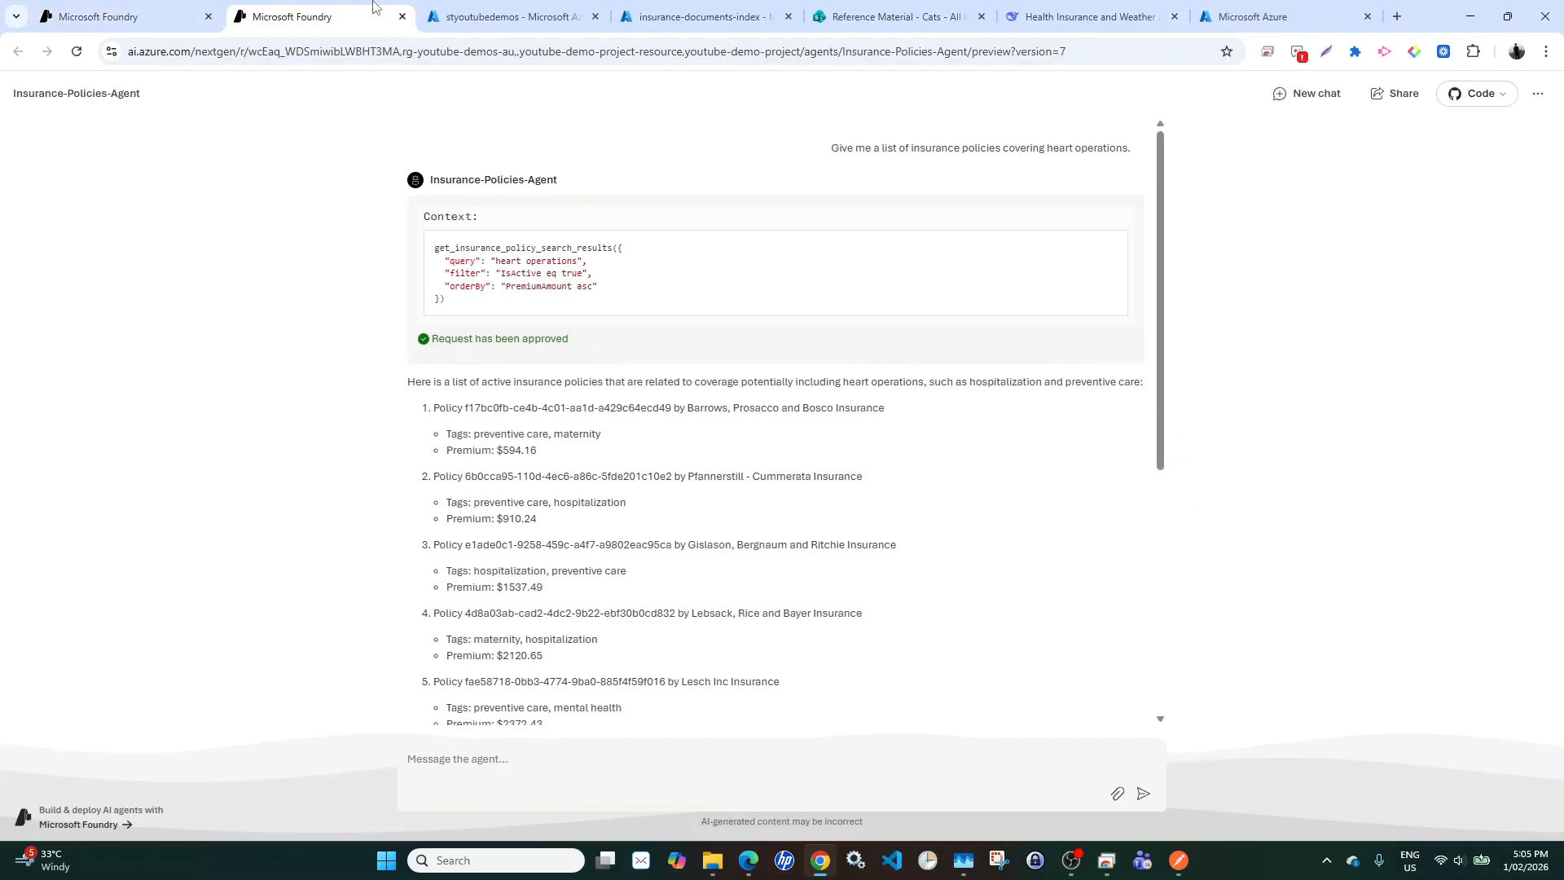
scroll(731, 535, "down", 5)
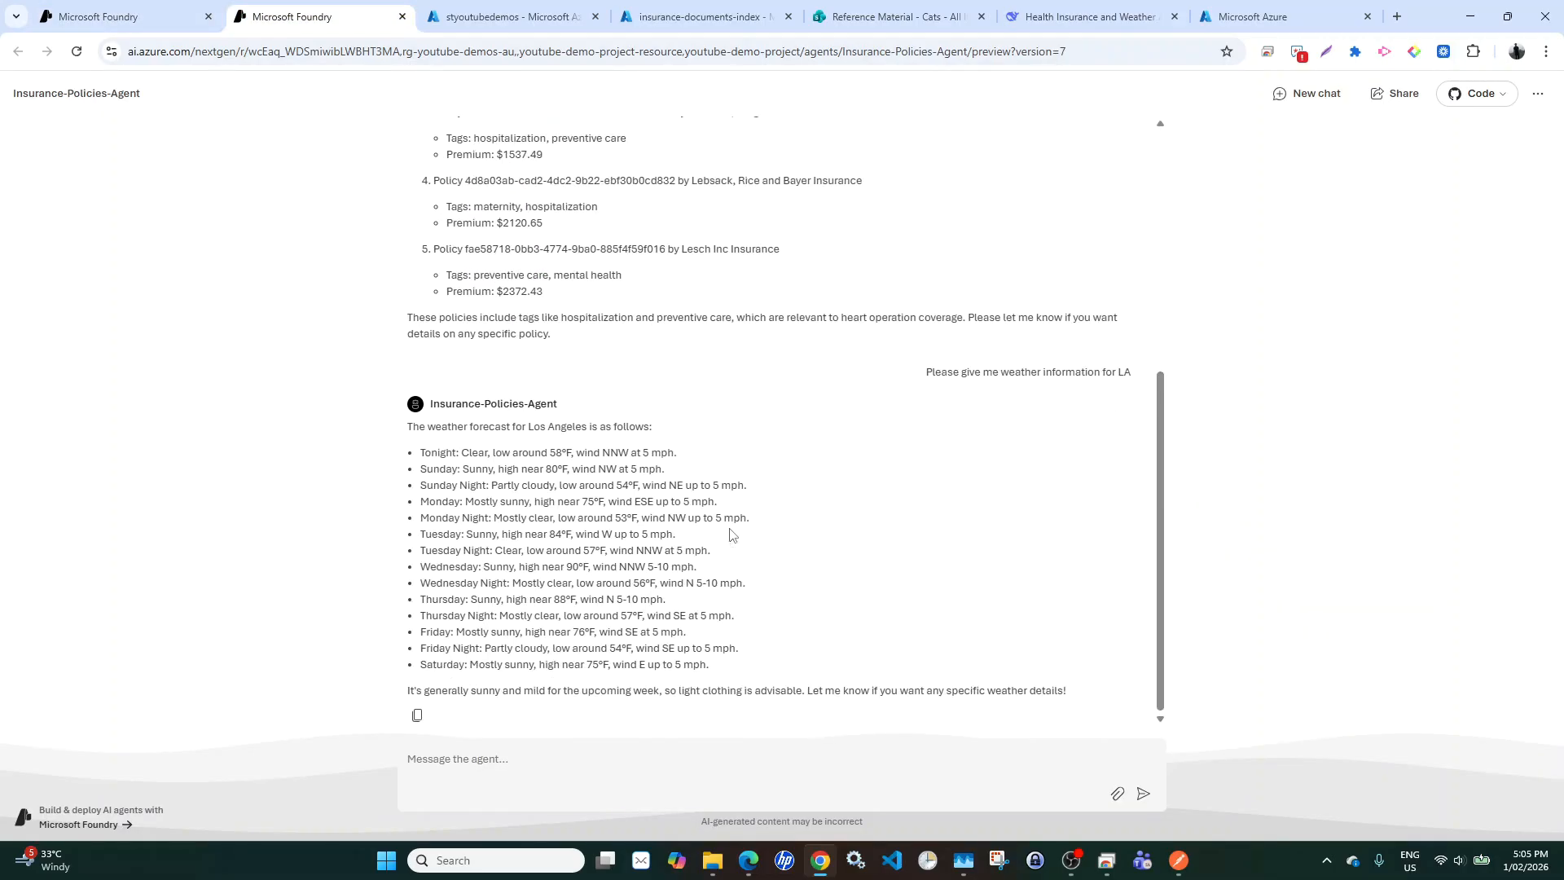
- Check the preview's web address and copy its share link again
left_click(1090, 52)
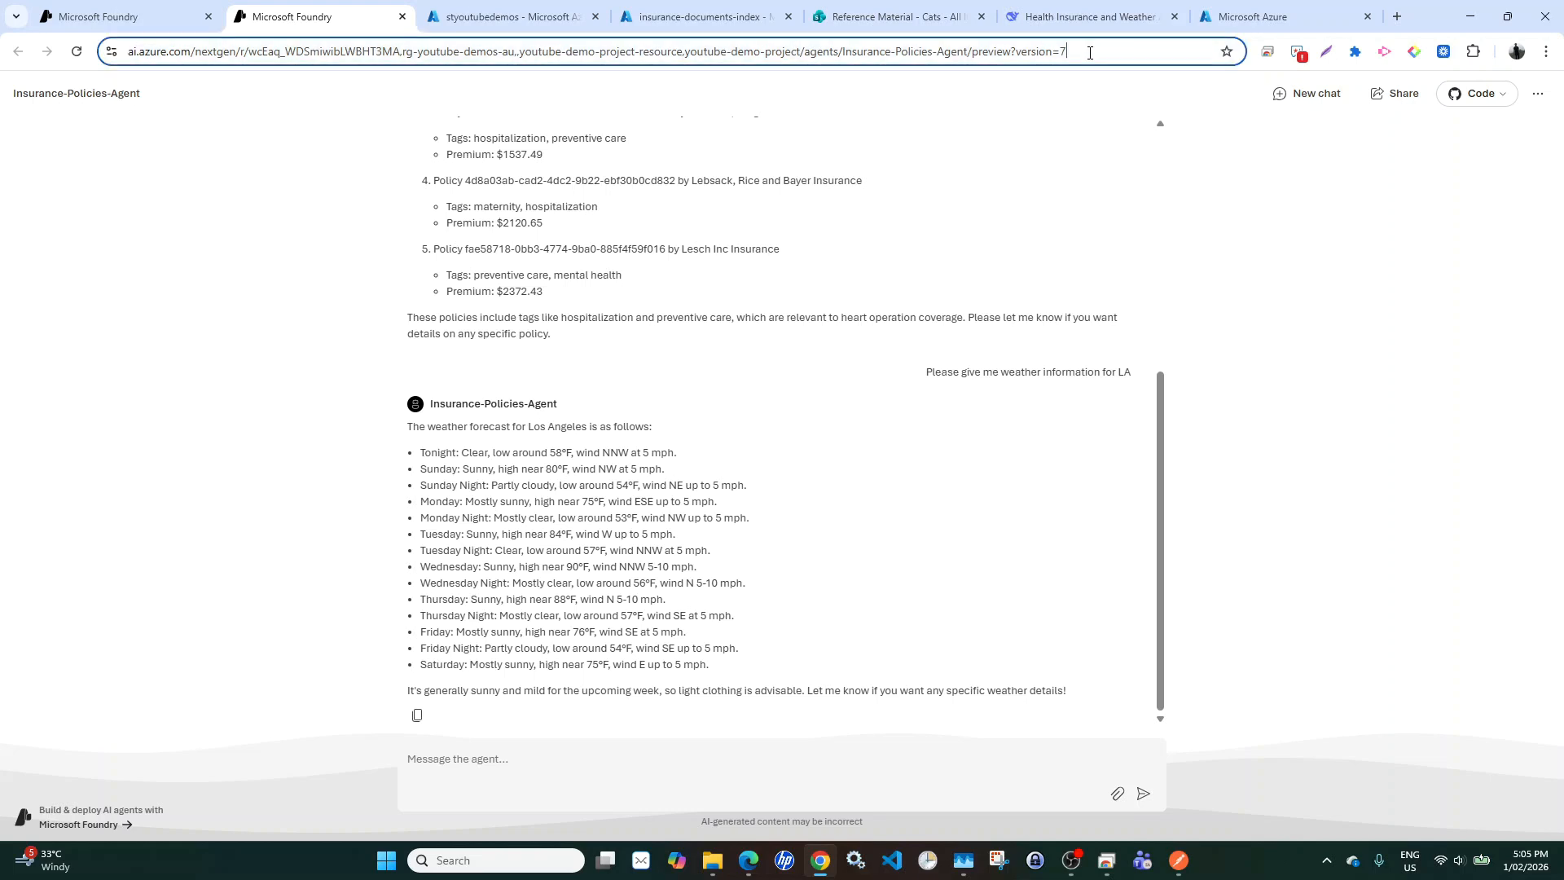
left_click(1400, 95)
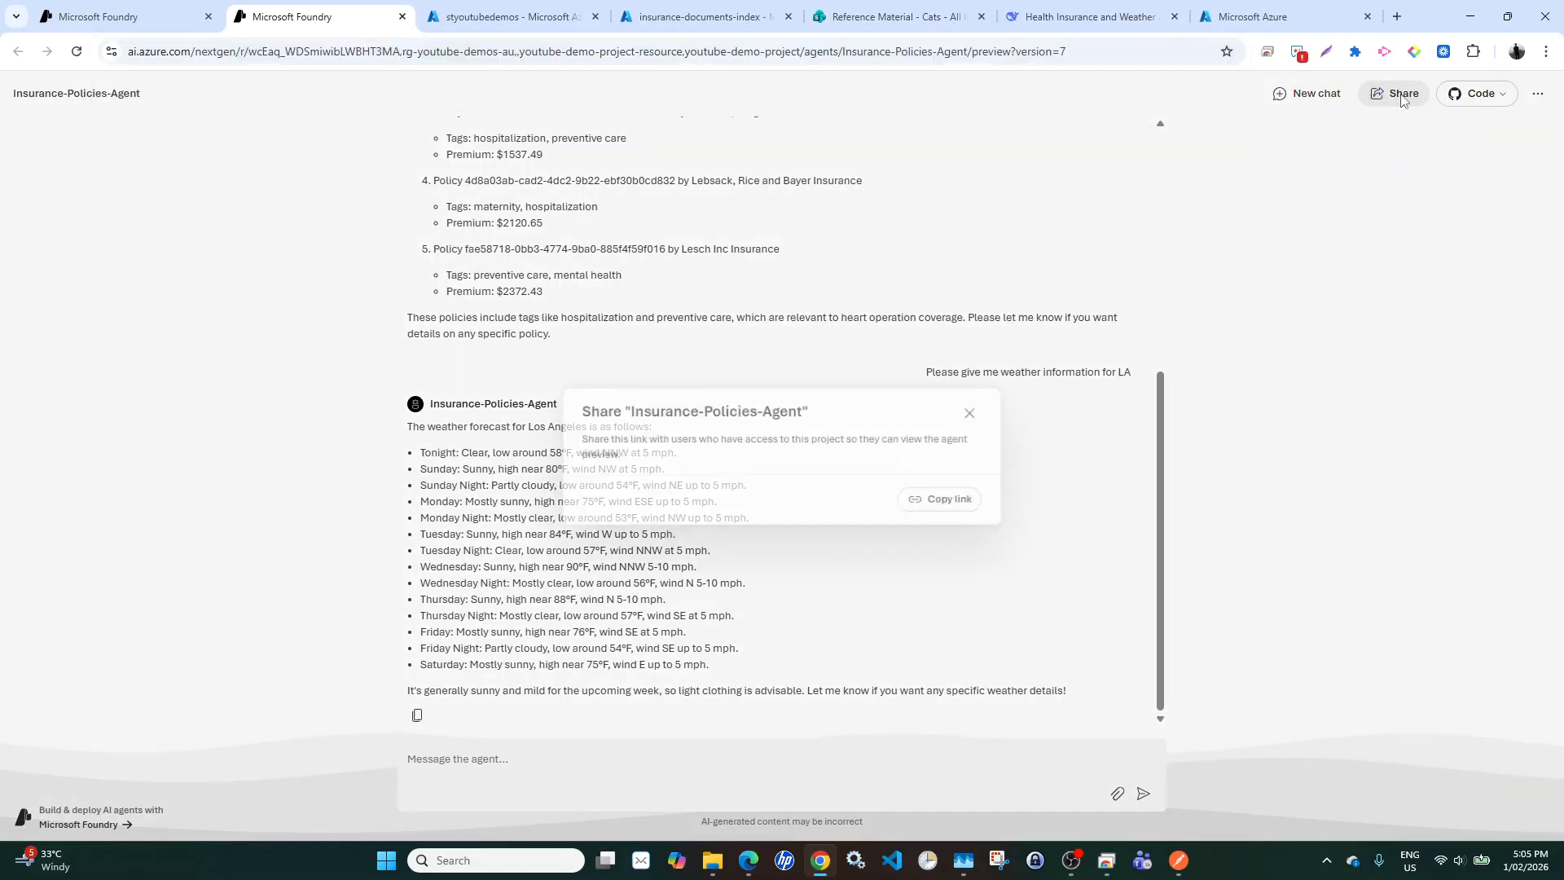
left_click(952, 505)
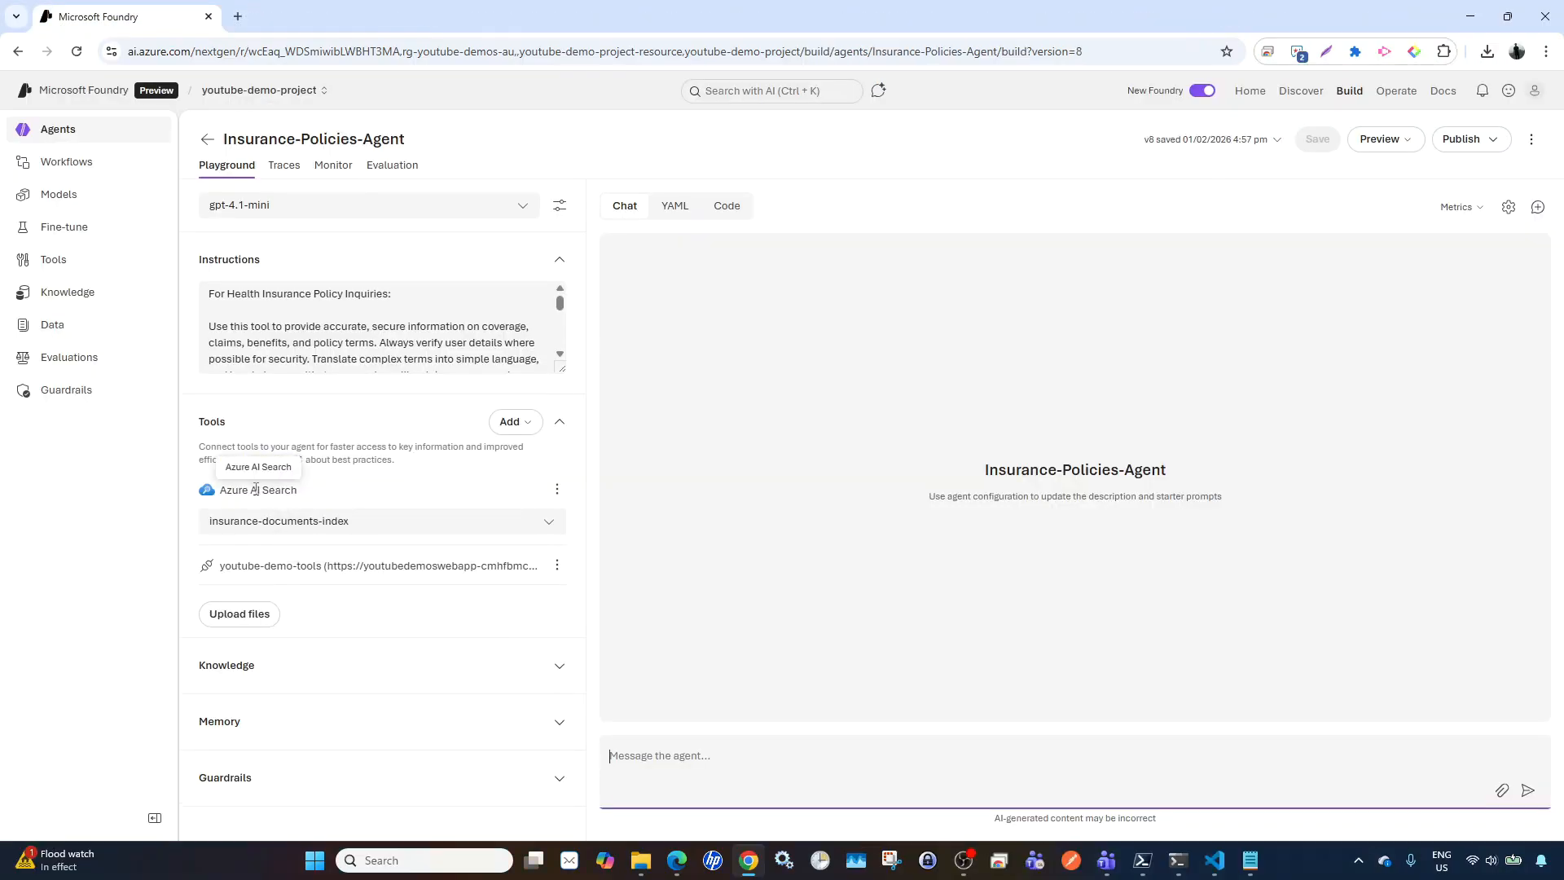
- Start attaching files to the agent with a new vector index named youtube_demo_agent_files_index
left_click(247, 617)
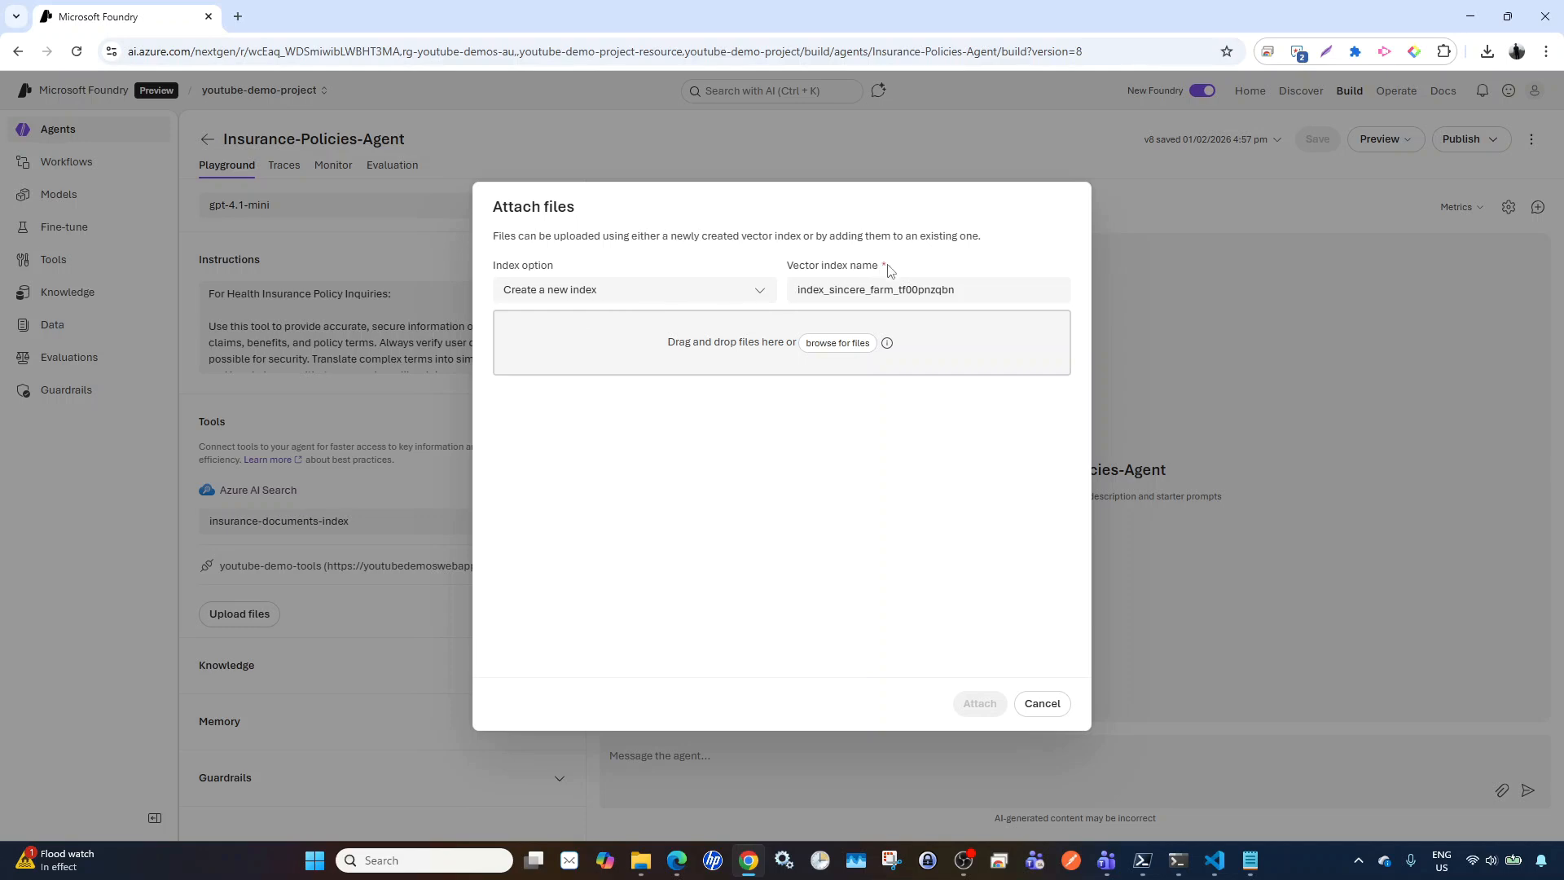
left_click(760, 291)
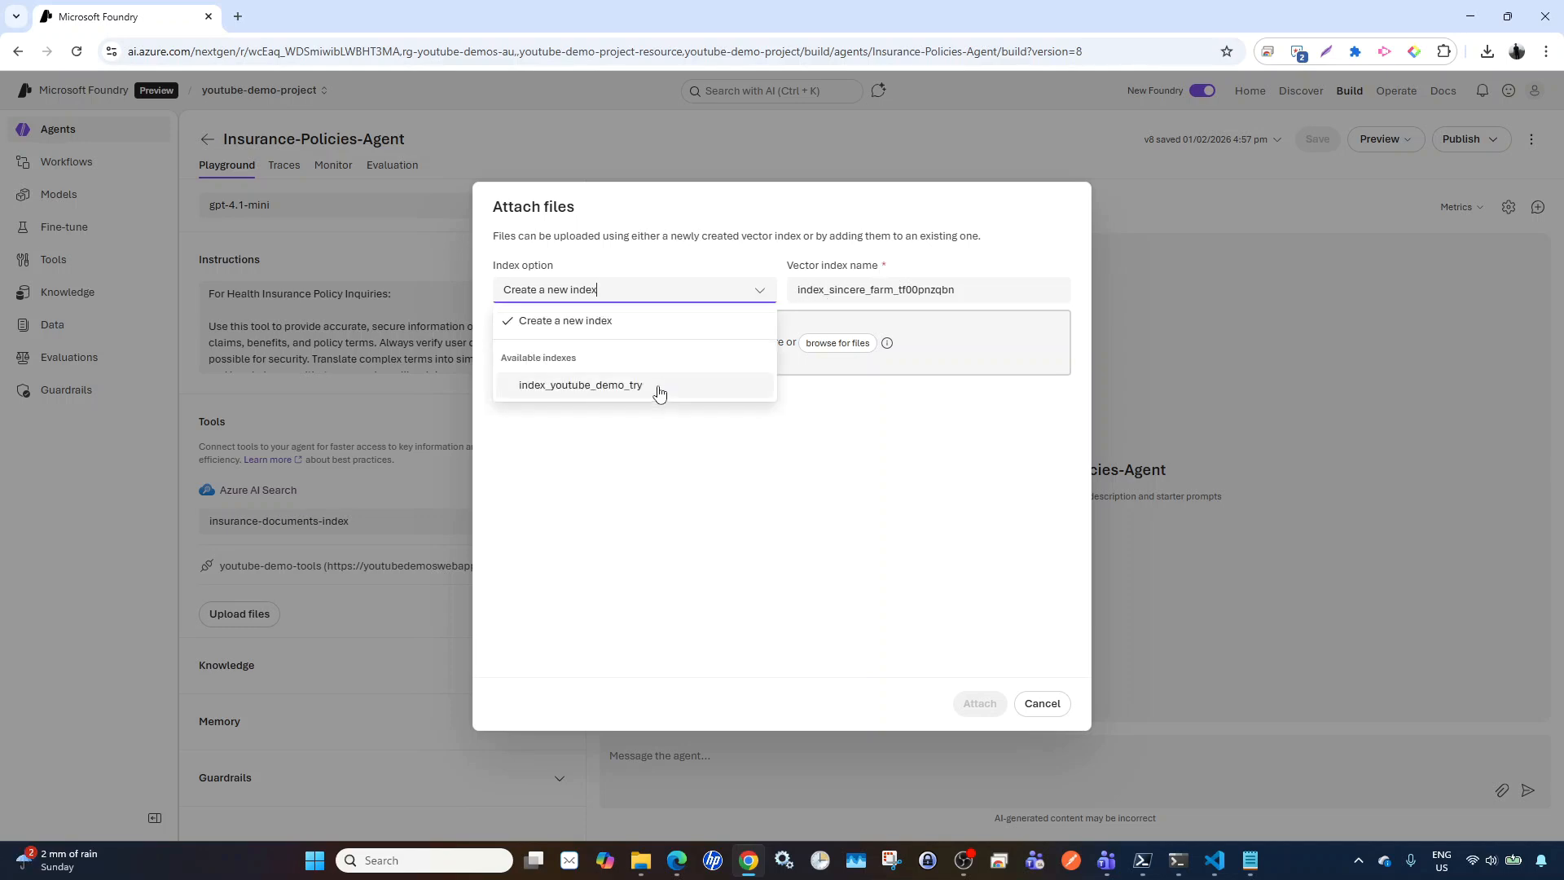
left_click(628, 293)
left_click(943, 291)
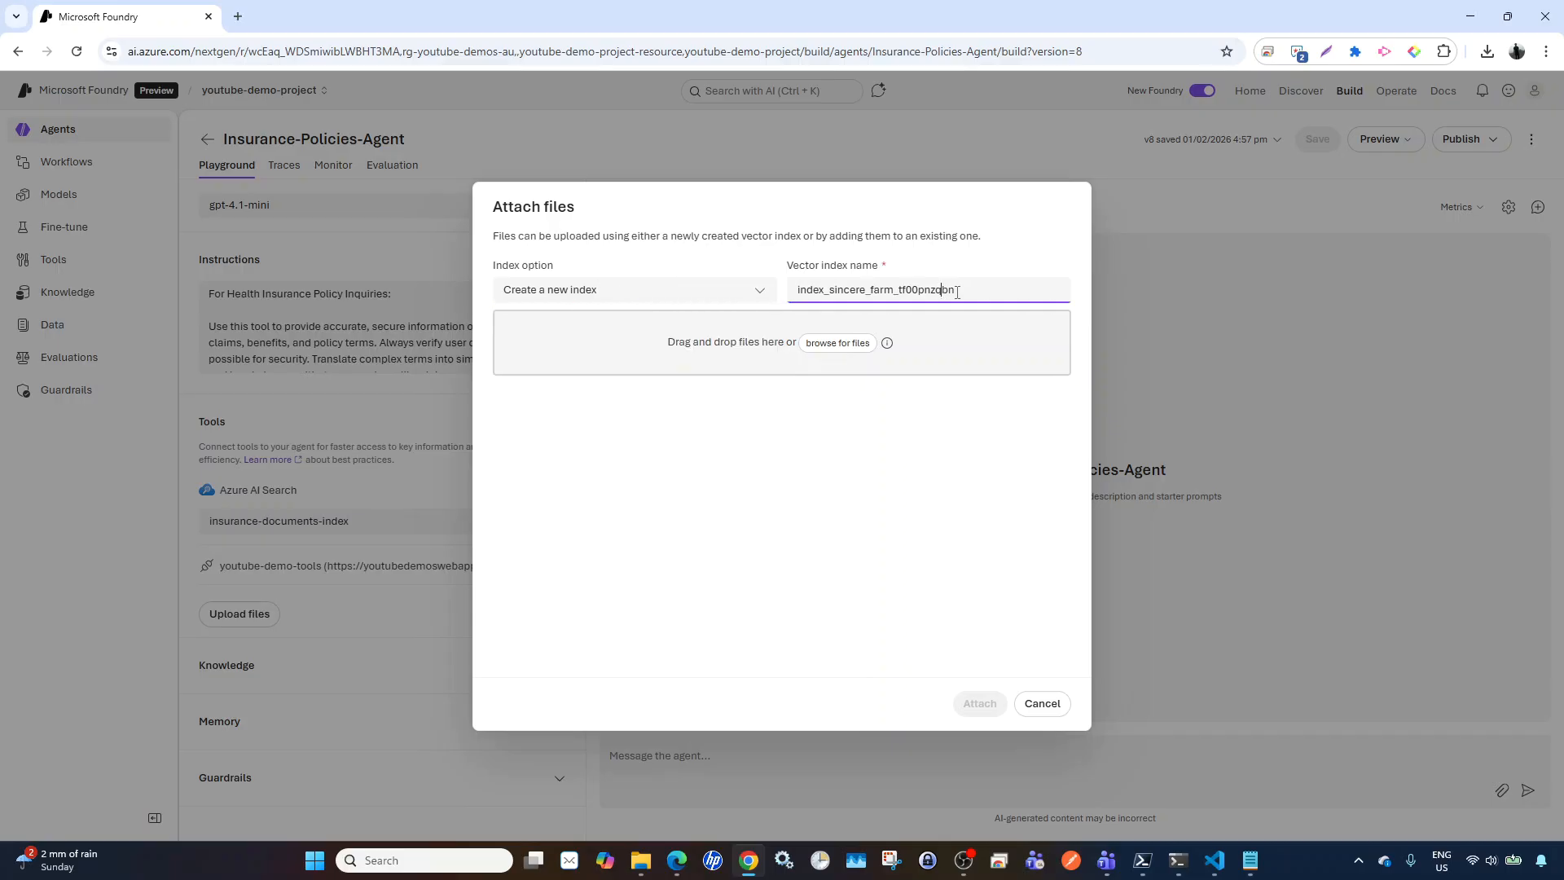
left_click_drag(968, 291, 785, 293)
type("youtube_dem")
type("o_files")
key("Left")
key("Left")
type("agent_")
key("End")
type("index")
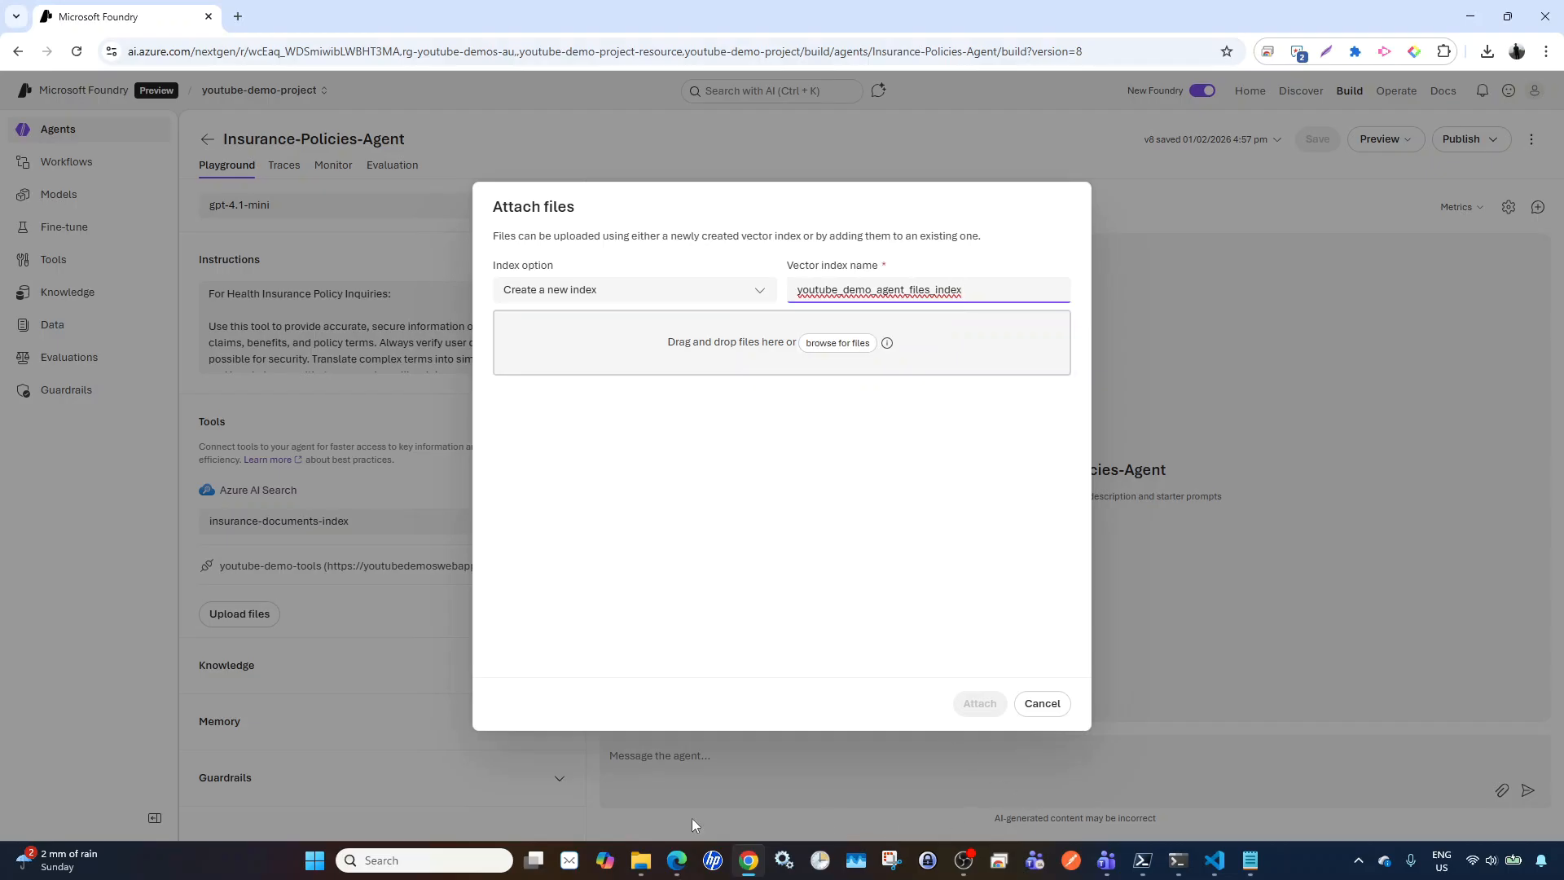
- Switch to Visual Studio Code and widen its chat area
left_click(407, 861)
type("vsc")
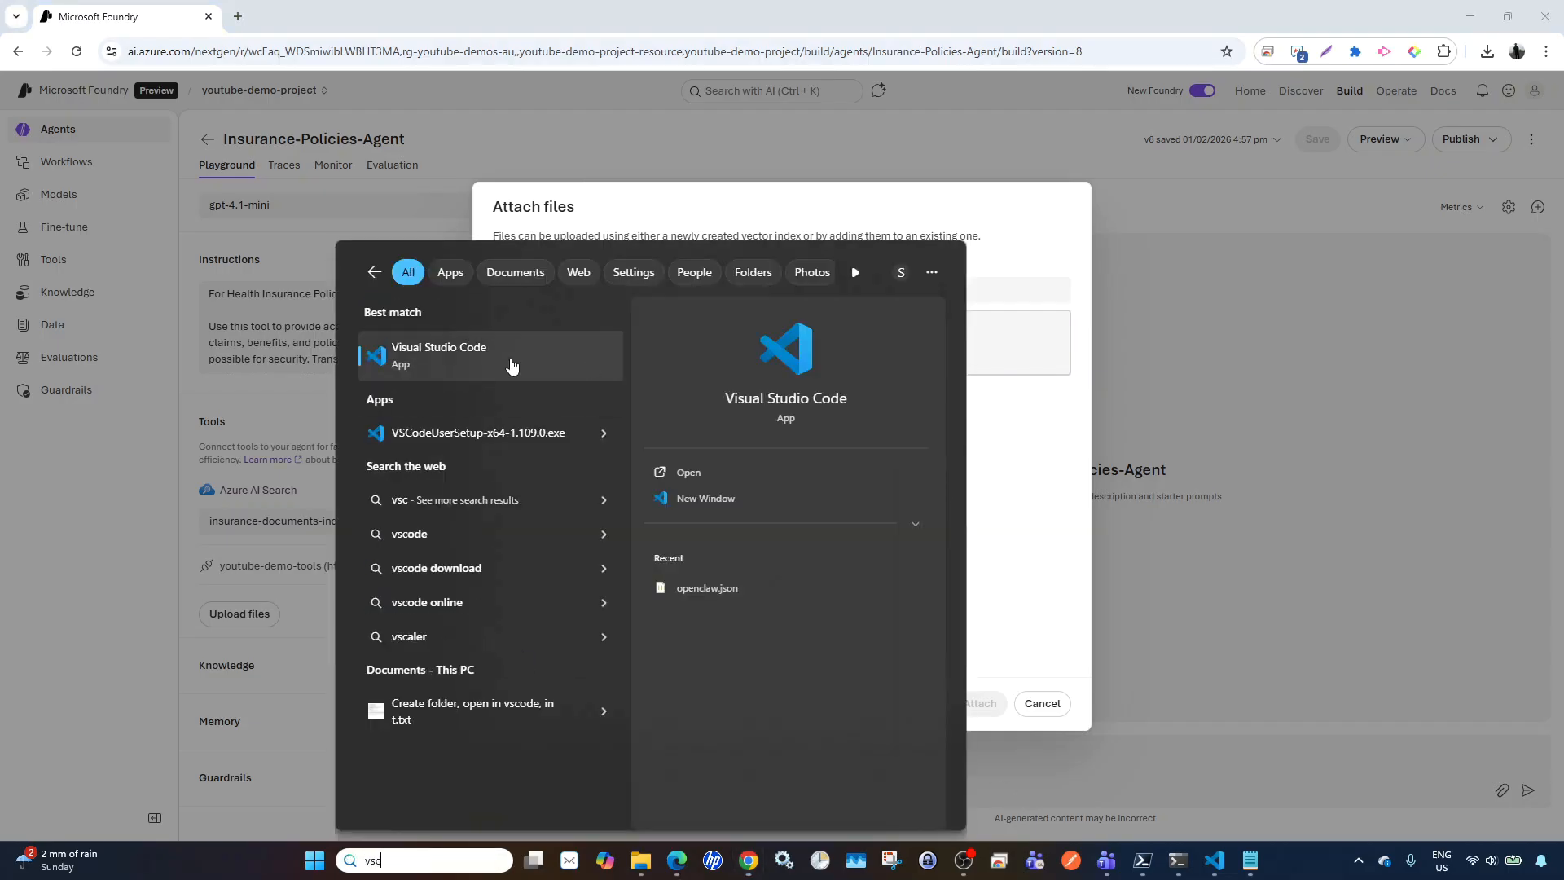
left_click(511, 366)
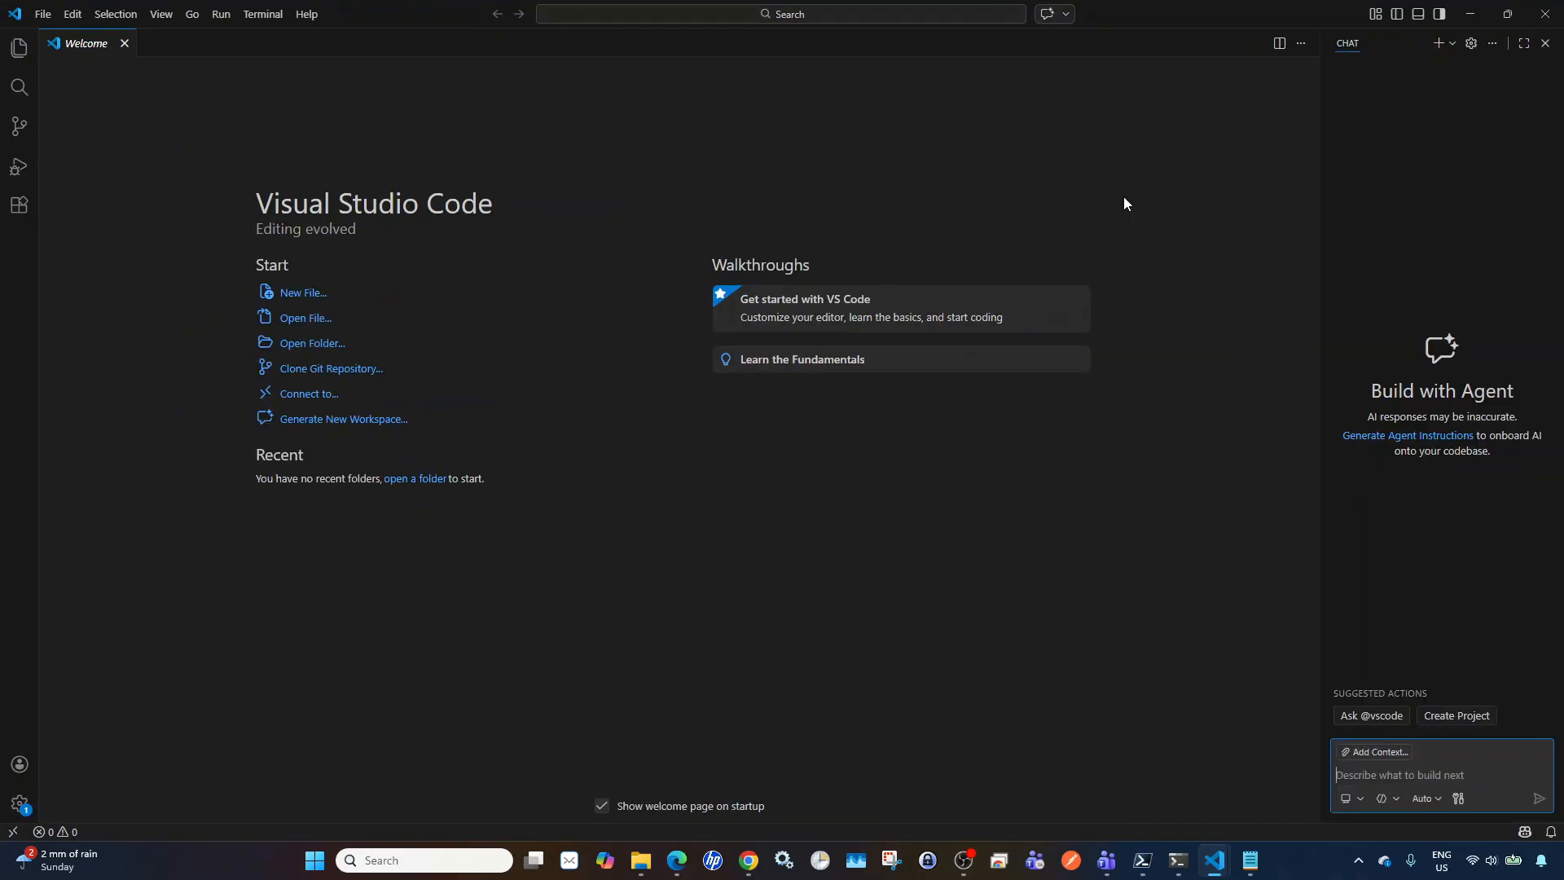
left_click_drag(1318, 457, 972, 652)
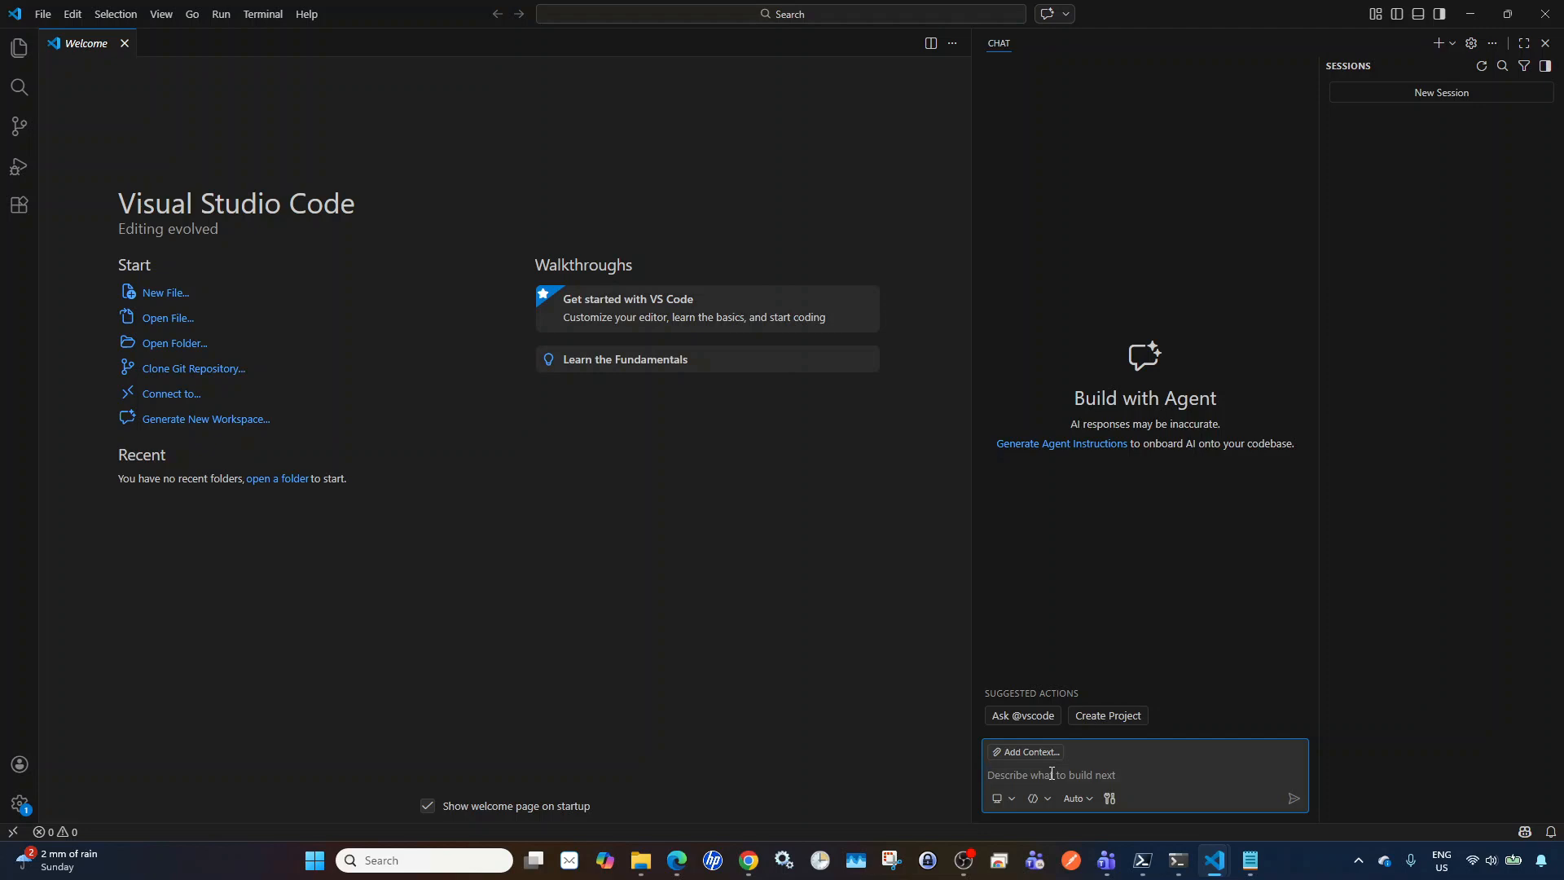
type("Please give me a c# file which I can run from a command")
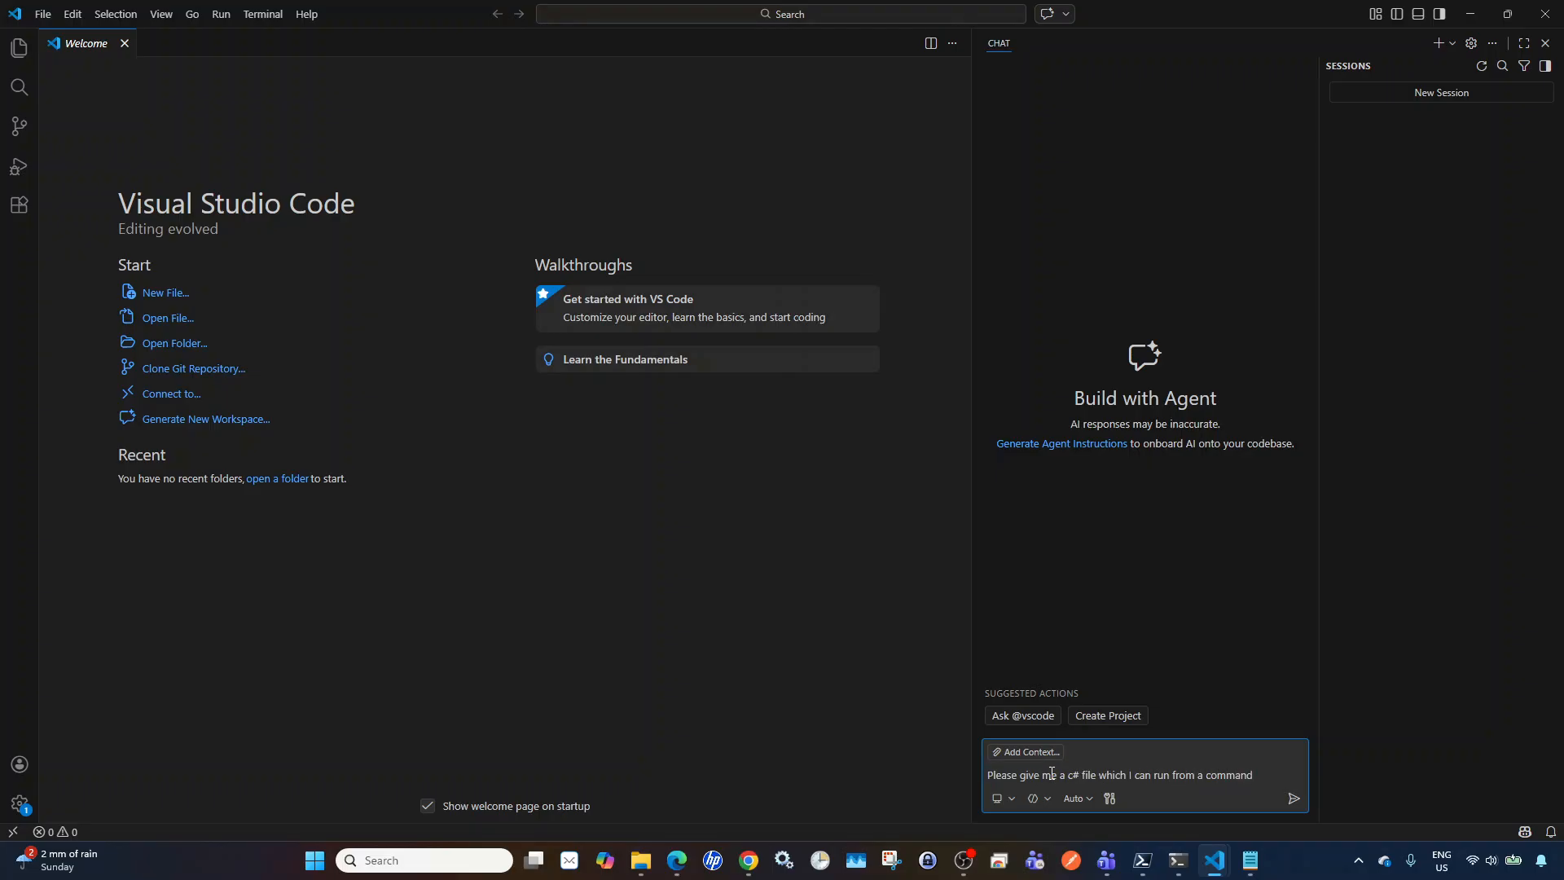
key("ctrl+a")
key("BackSpace")
- Ask the chat to write and execute C# code creating 50 JSON files in C-drive folder "AgentIndexFiles" with name, description, features, cost and manufacturer
type("Please write an execute a")
type(" C# code in a file which")
type(" will cretae 50 josn files in a")
type(" folder on c drive, folder ")
type("name would be ")
type("\"Agent")
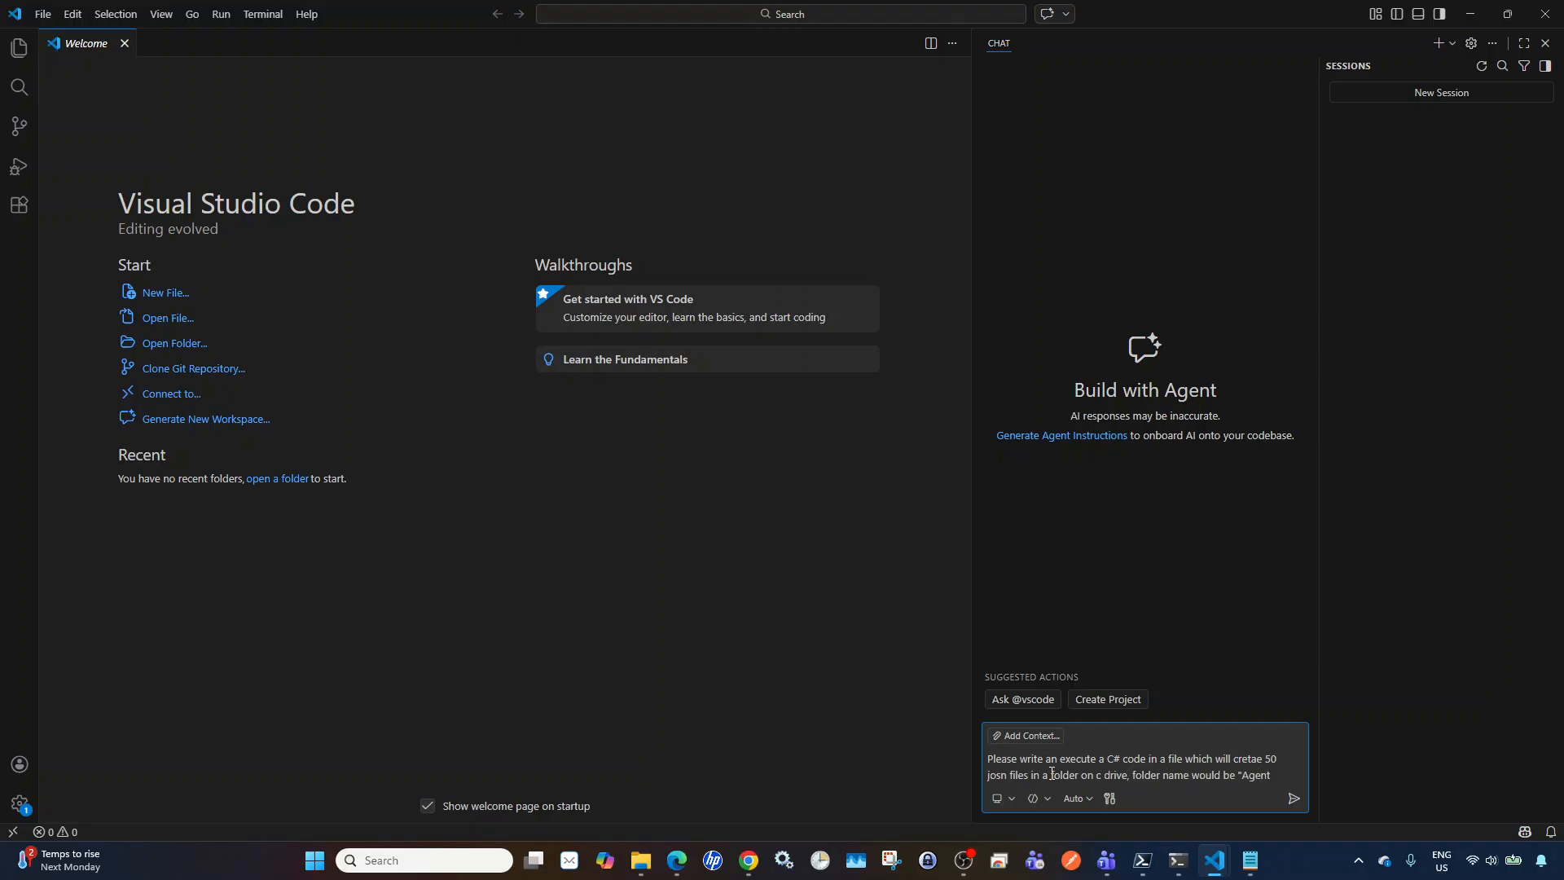
type("IndexFiles\" and every file would be a json wich following content.")
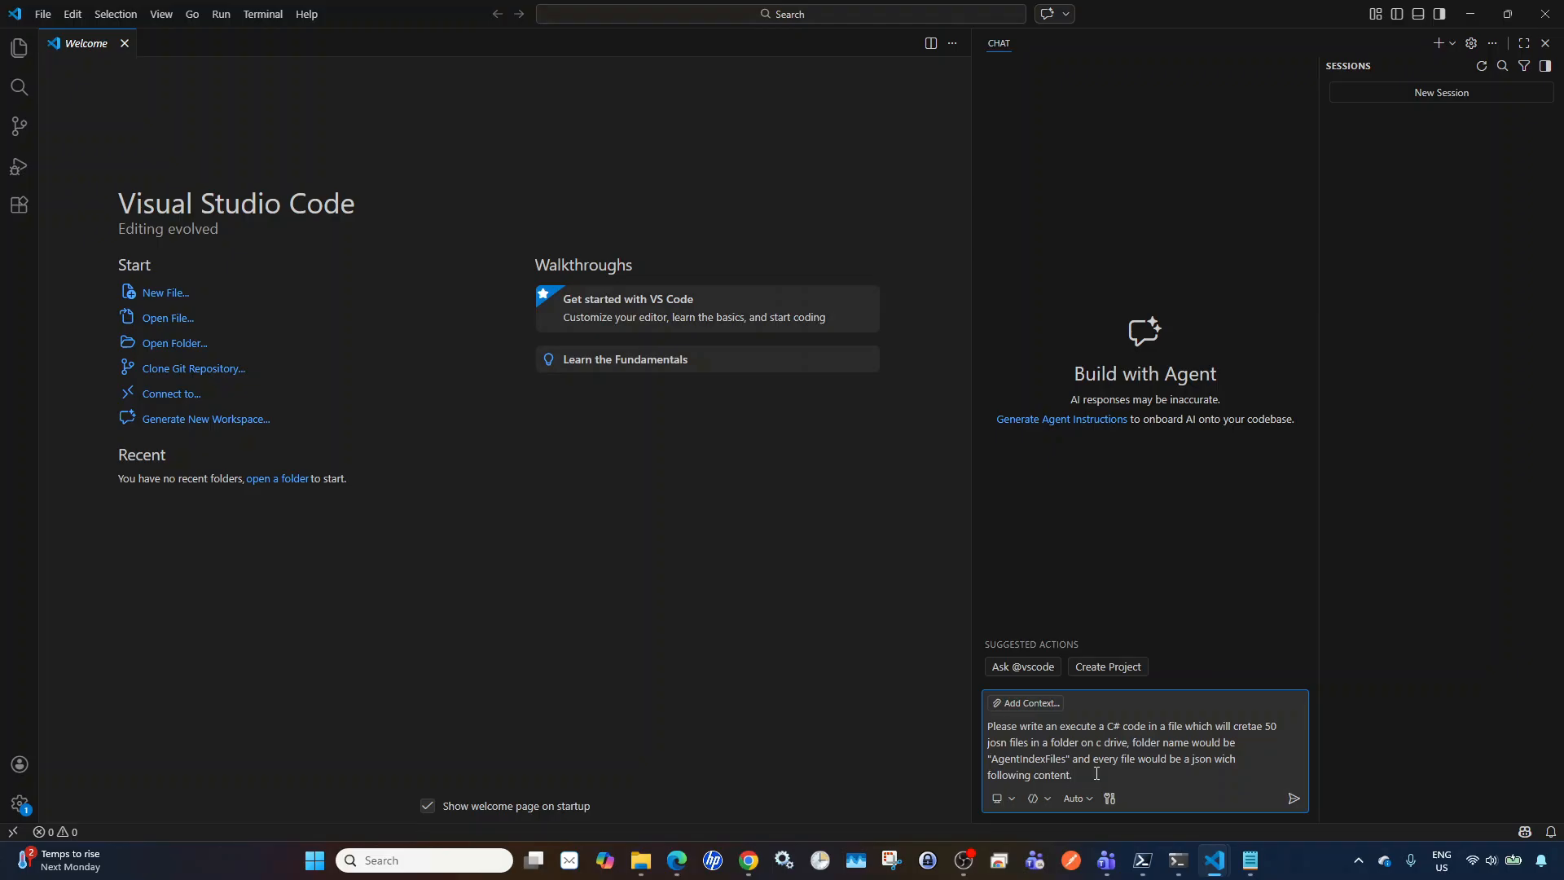
type("name, description, features, cost, manufacturer")
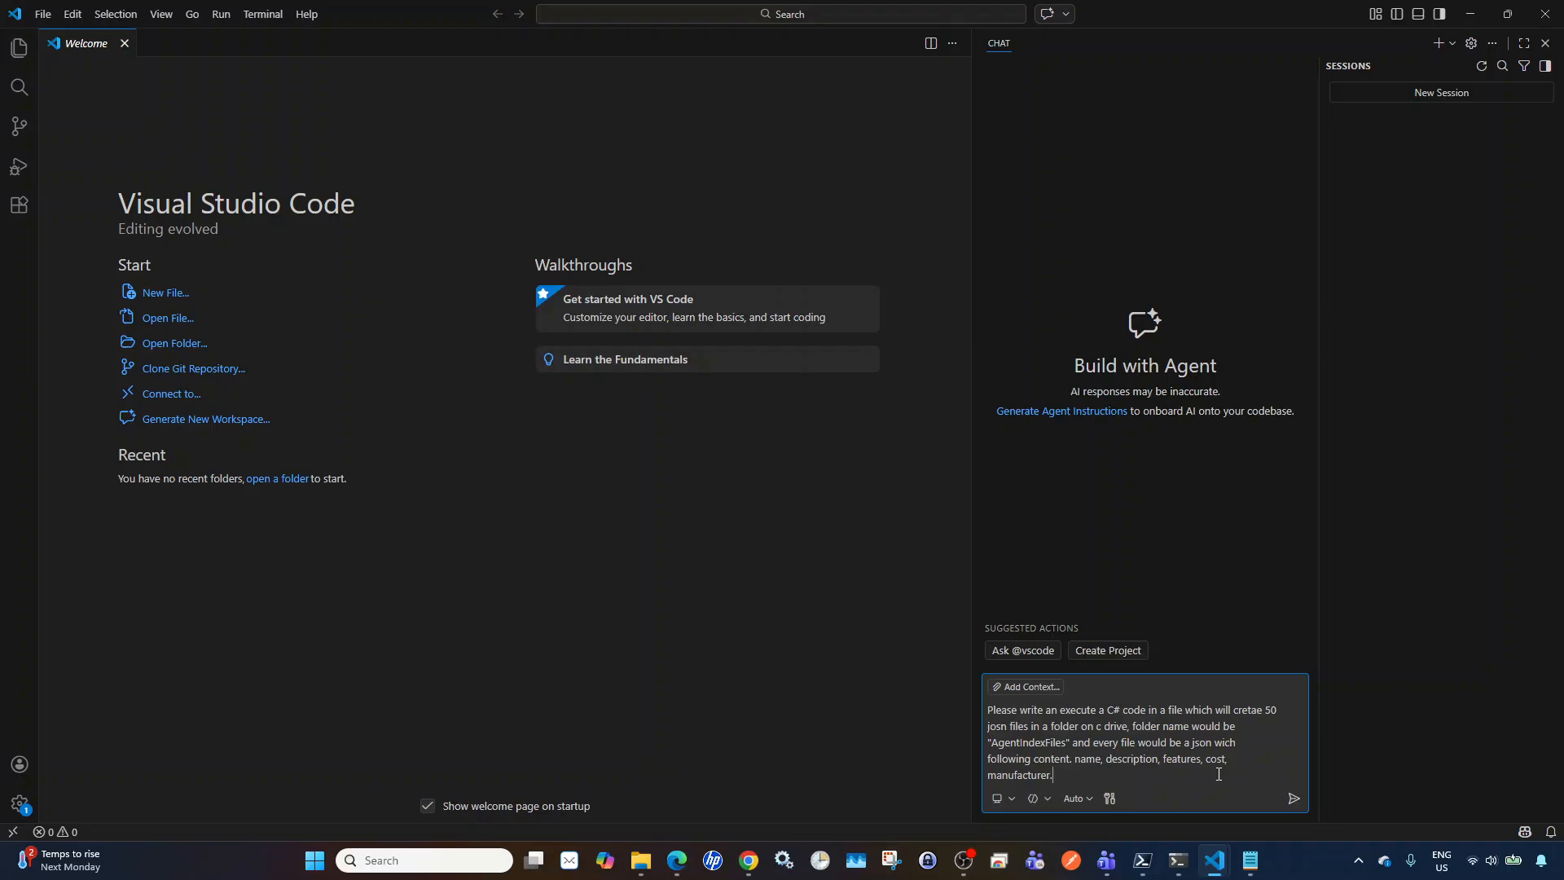
type(".")
key("Return")
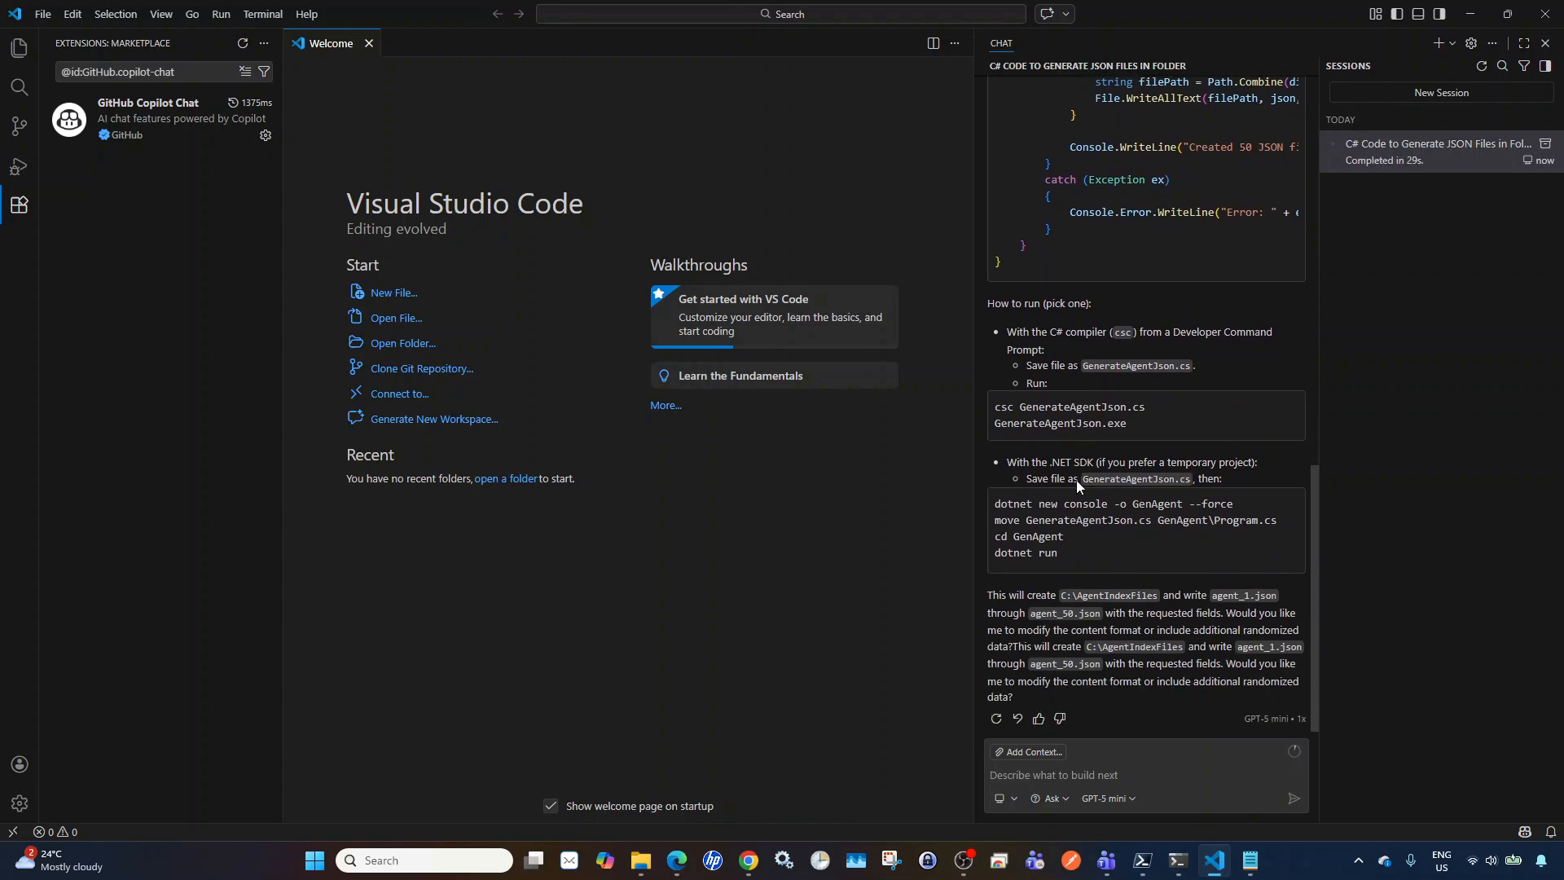
- Review the generated C# program, put it into a new untitled editor file, and widen the editor area
scroll(1143, 637, "up", 10)
scroll(1143, 638, "up", 3)
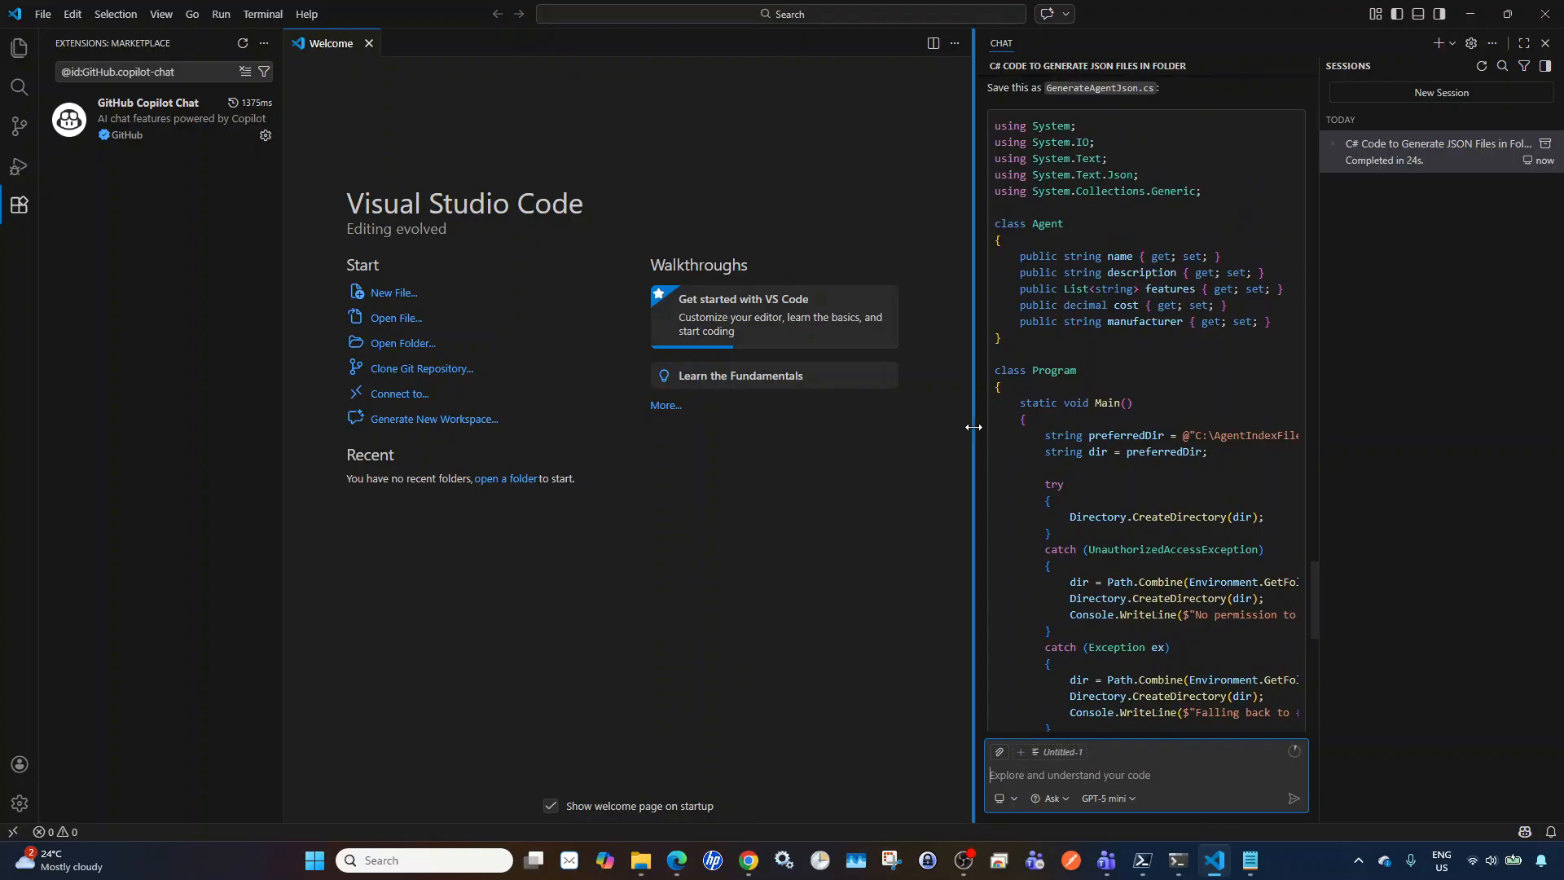
left_click_drag(973, 427, 694, 427)
scroll(1059, 366, "up", 3)
left_click(1215, 214)
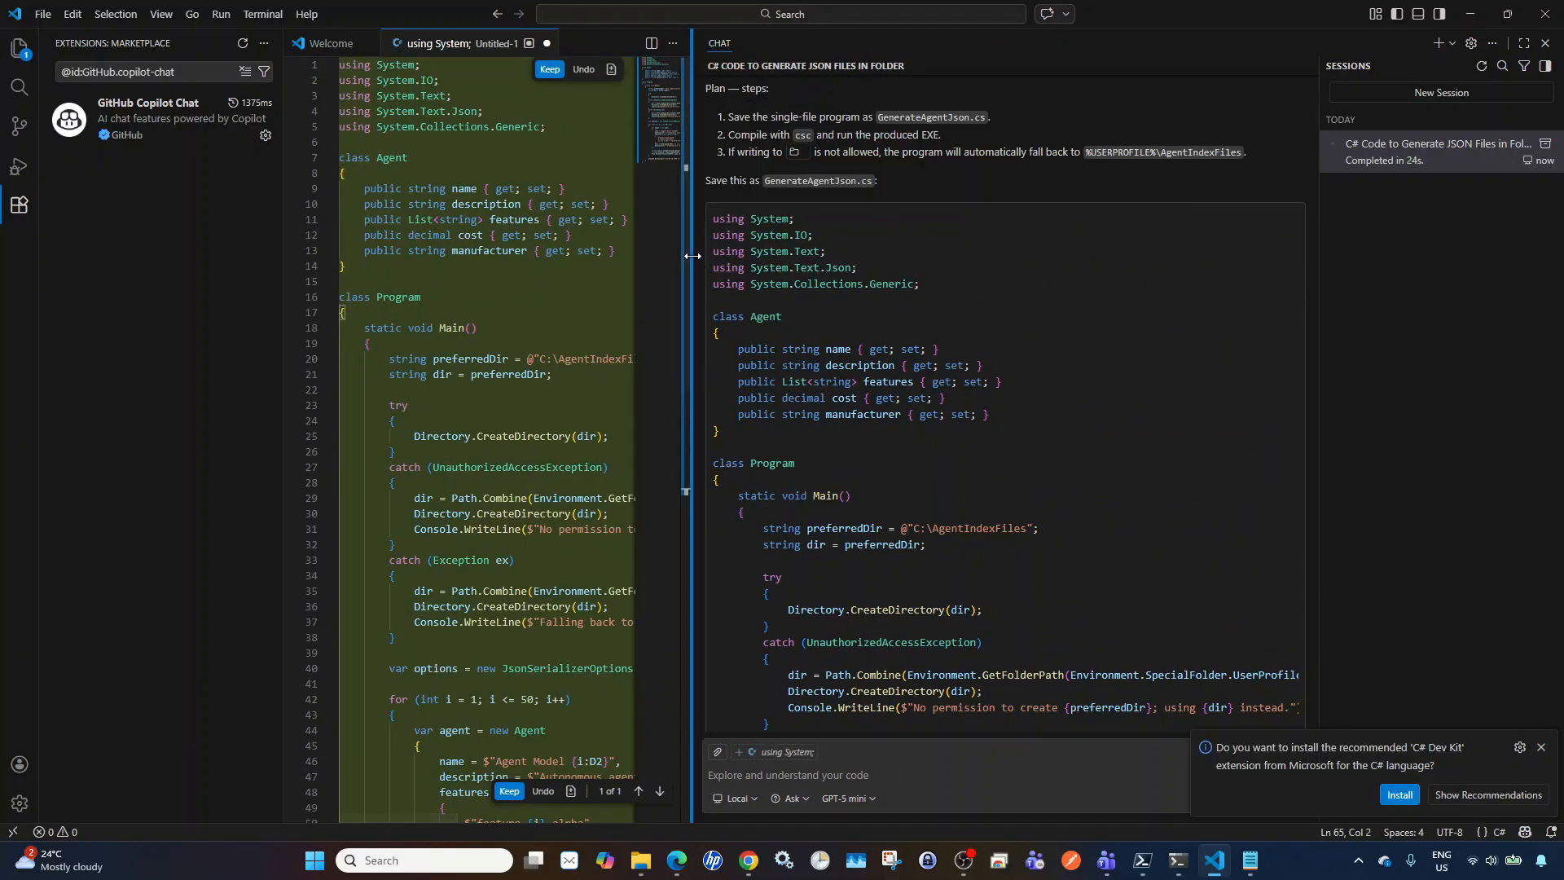
left_click_drag(691, 256, 1092, 259)
left_click(766, 378)
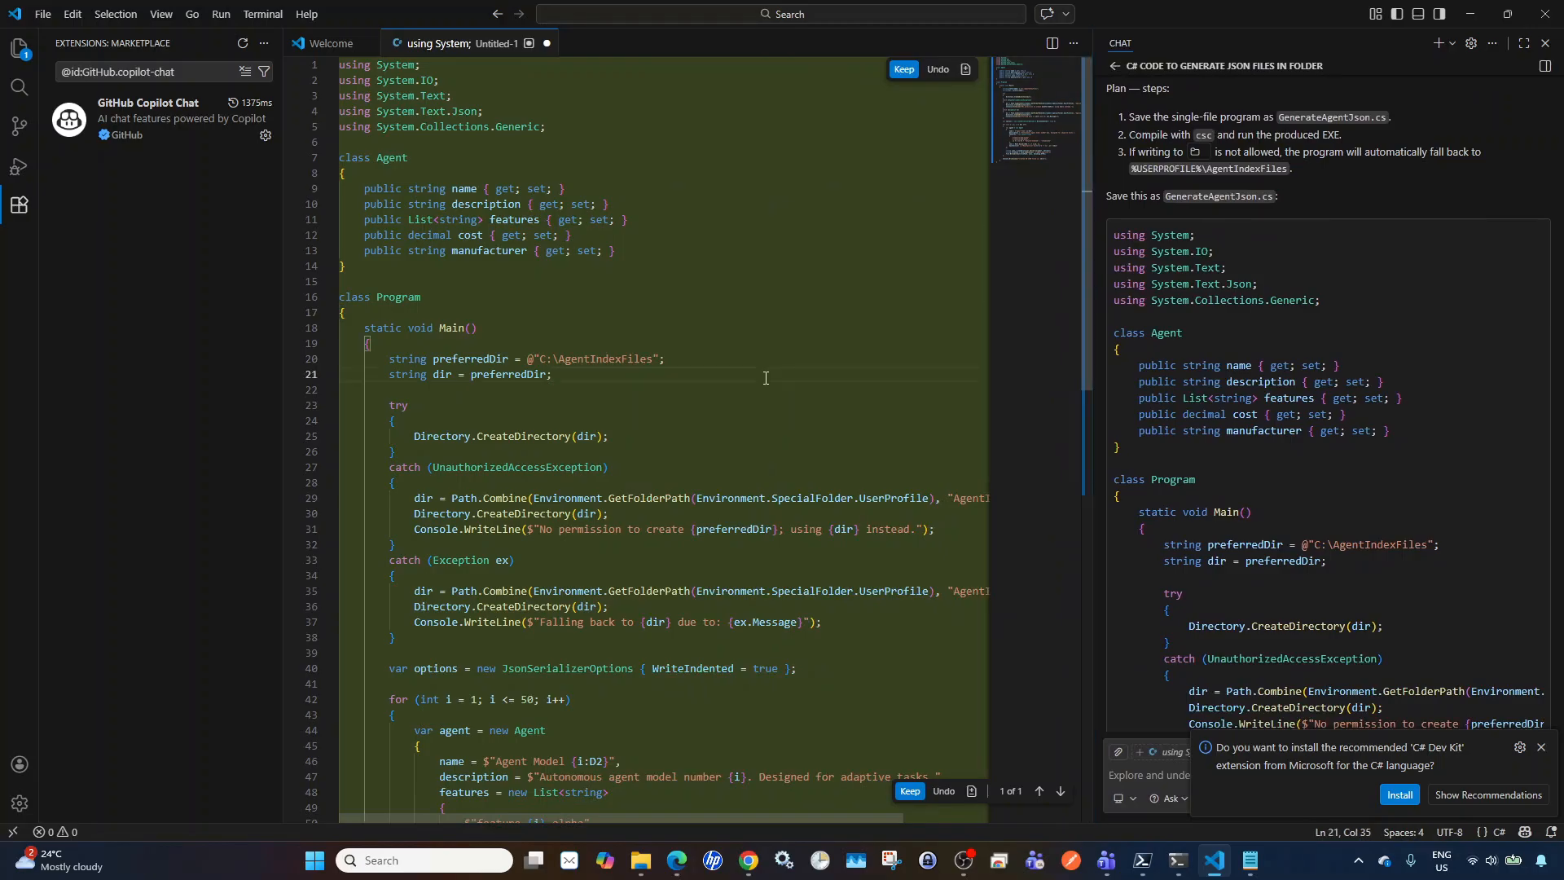
- Start saving the C# file and create a new folder named AgentCode on the C: drive as its destination
key("ctrl+s")
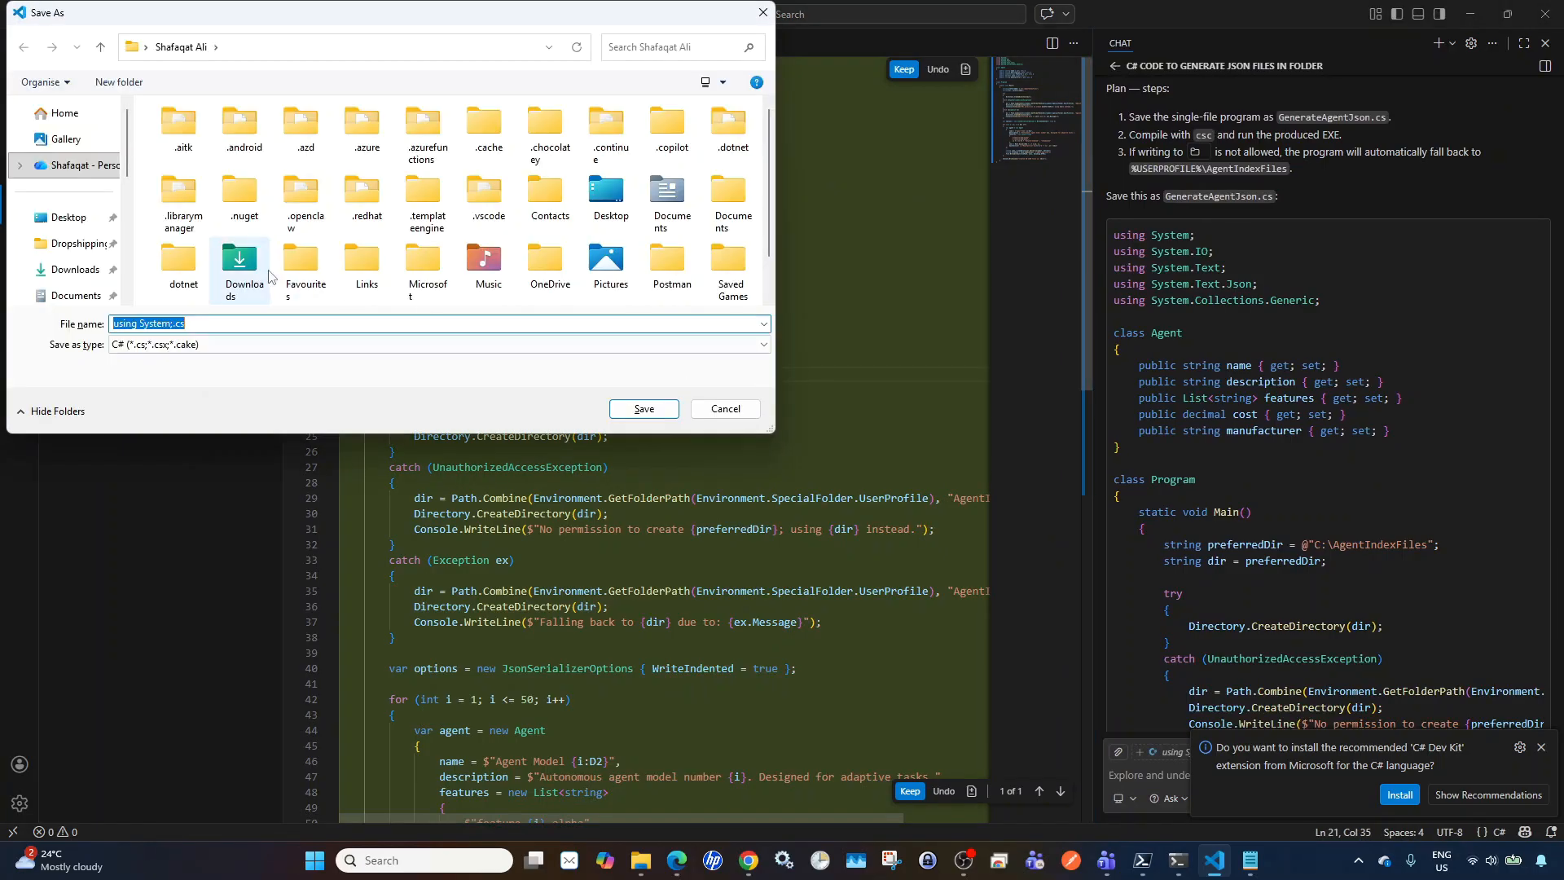
scroll(89, 245, "down", 5)
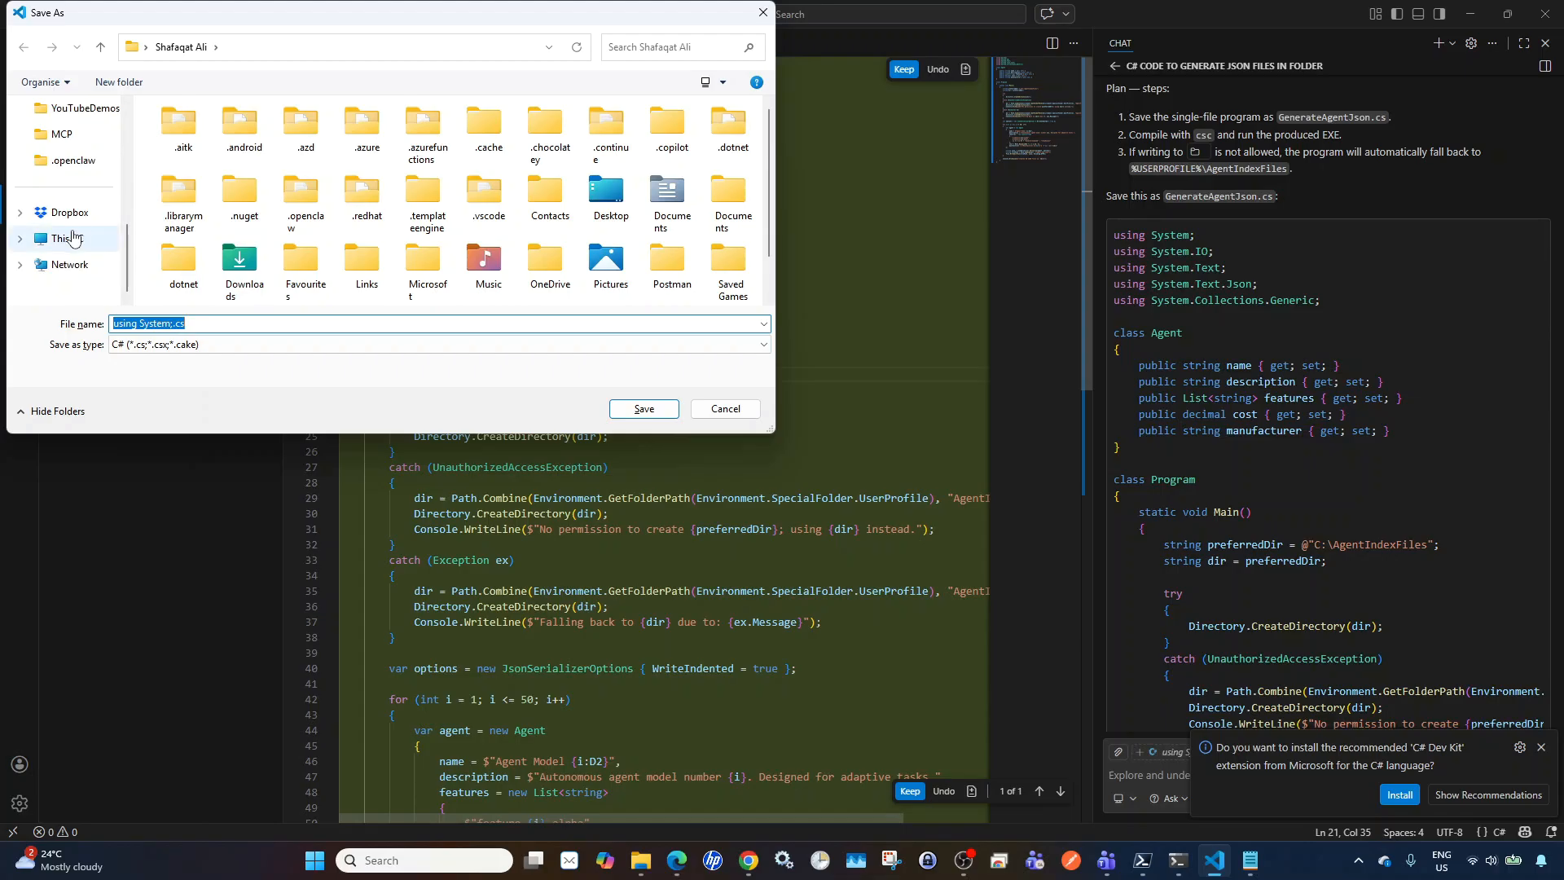
left_click(65, 236)
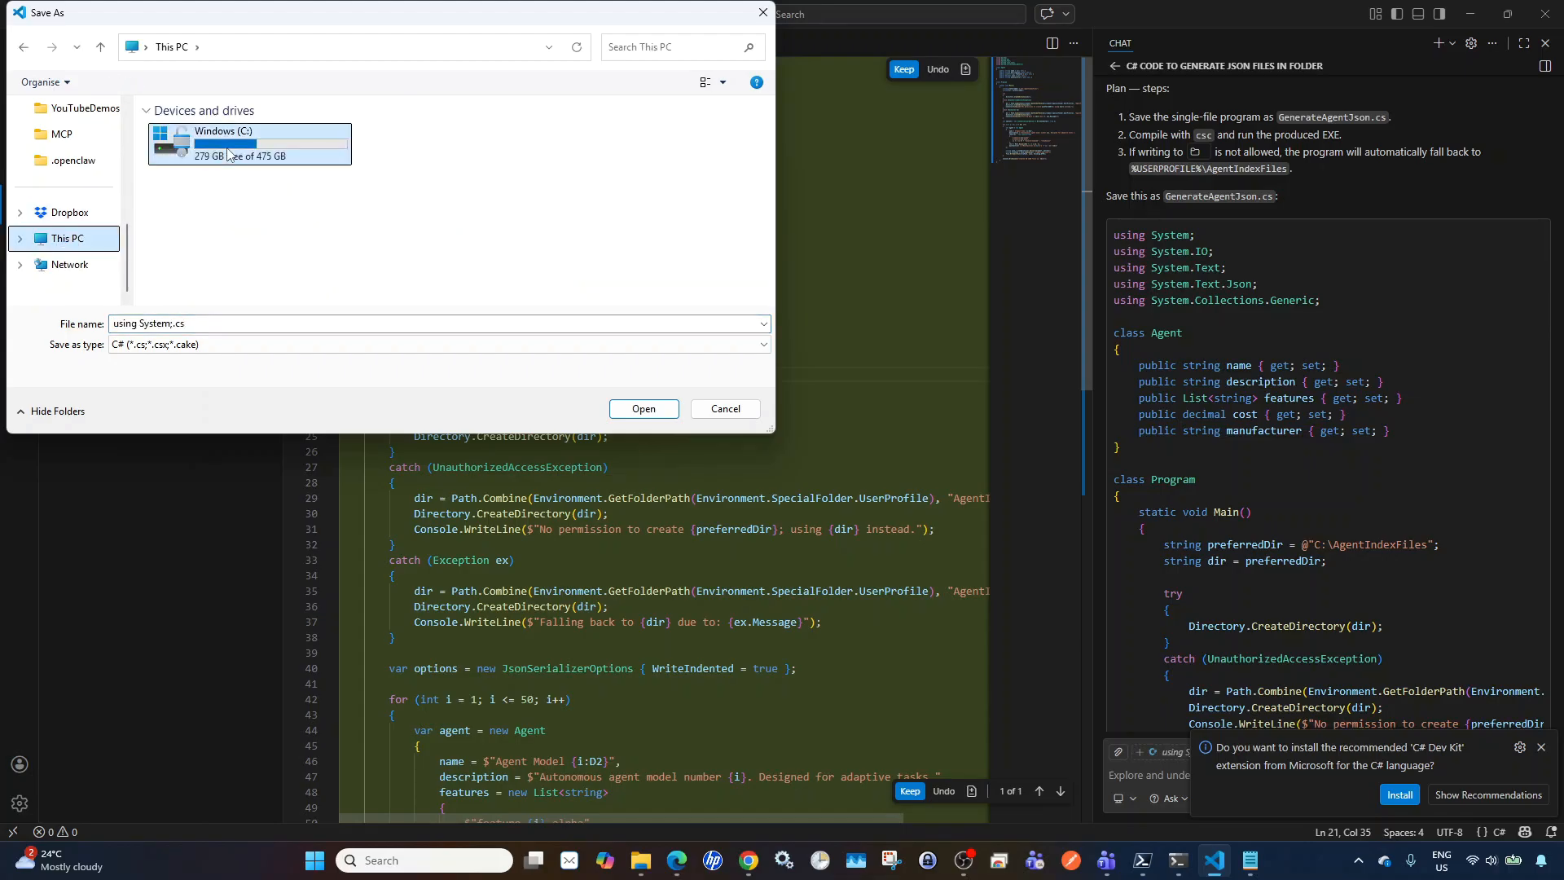
double_click(229, 154)
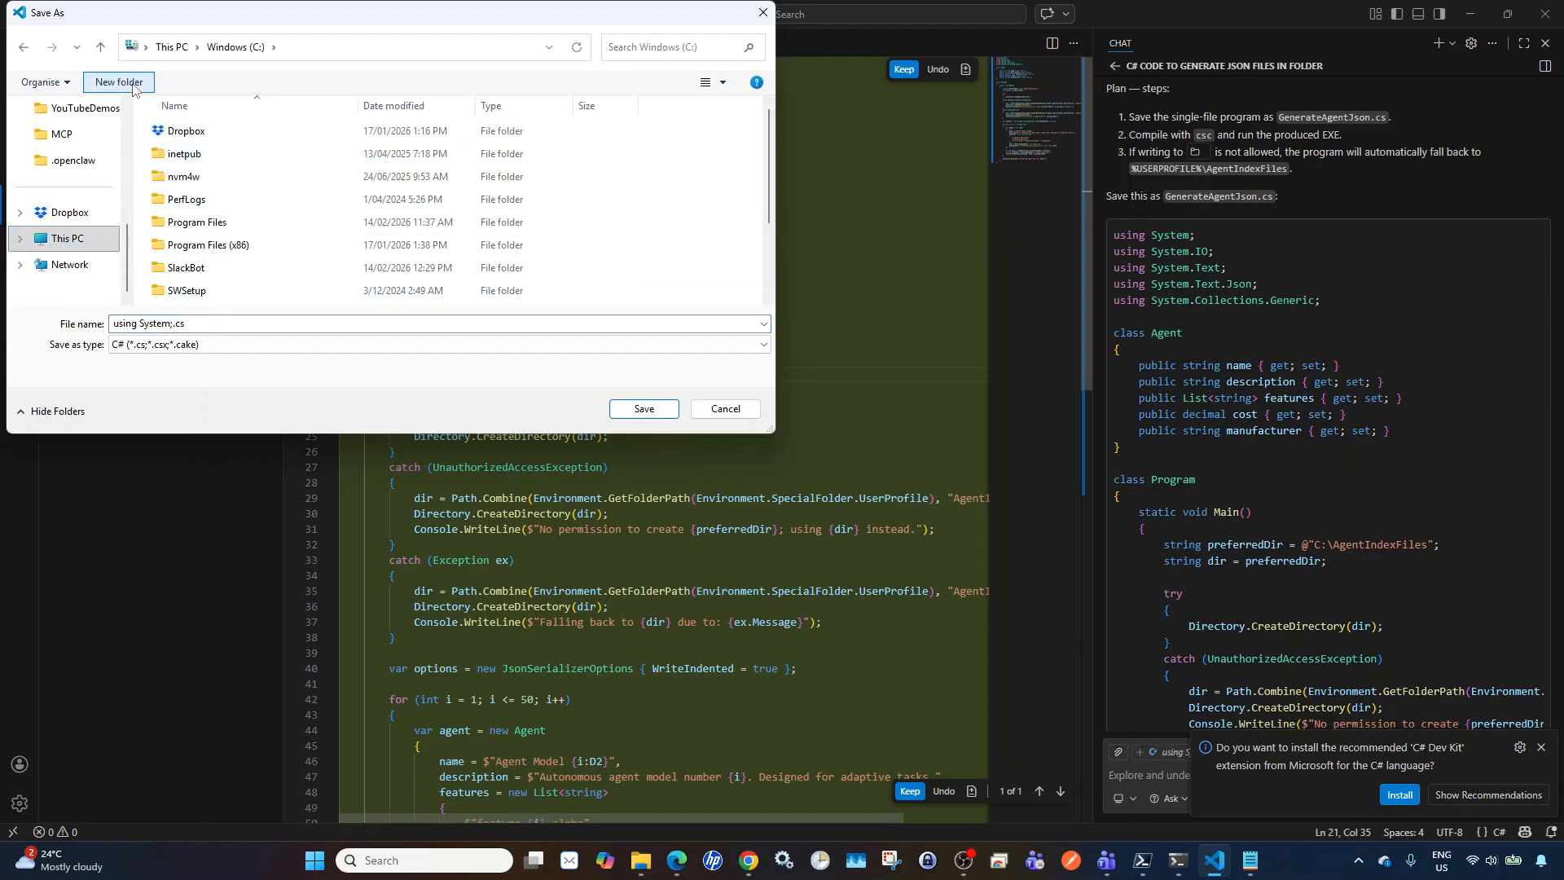
left_click(263, 226)
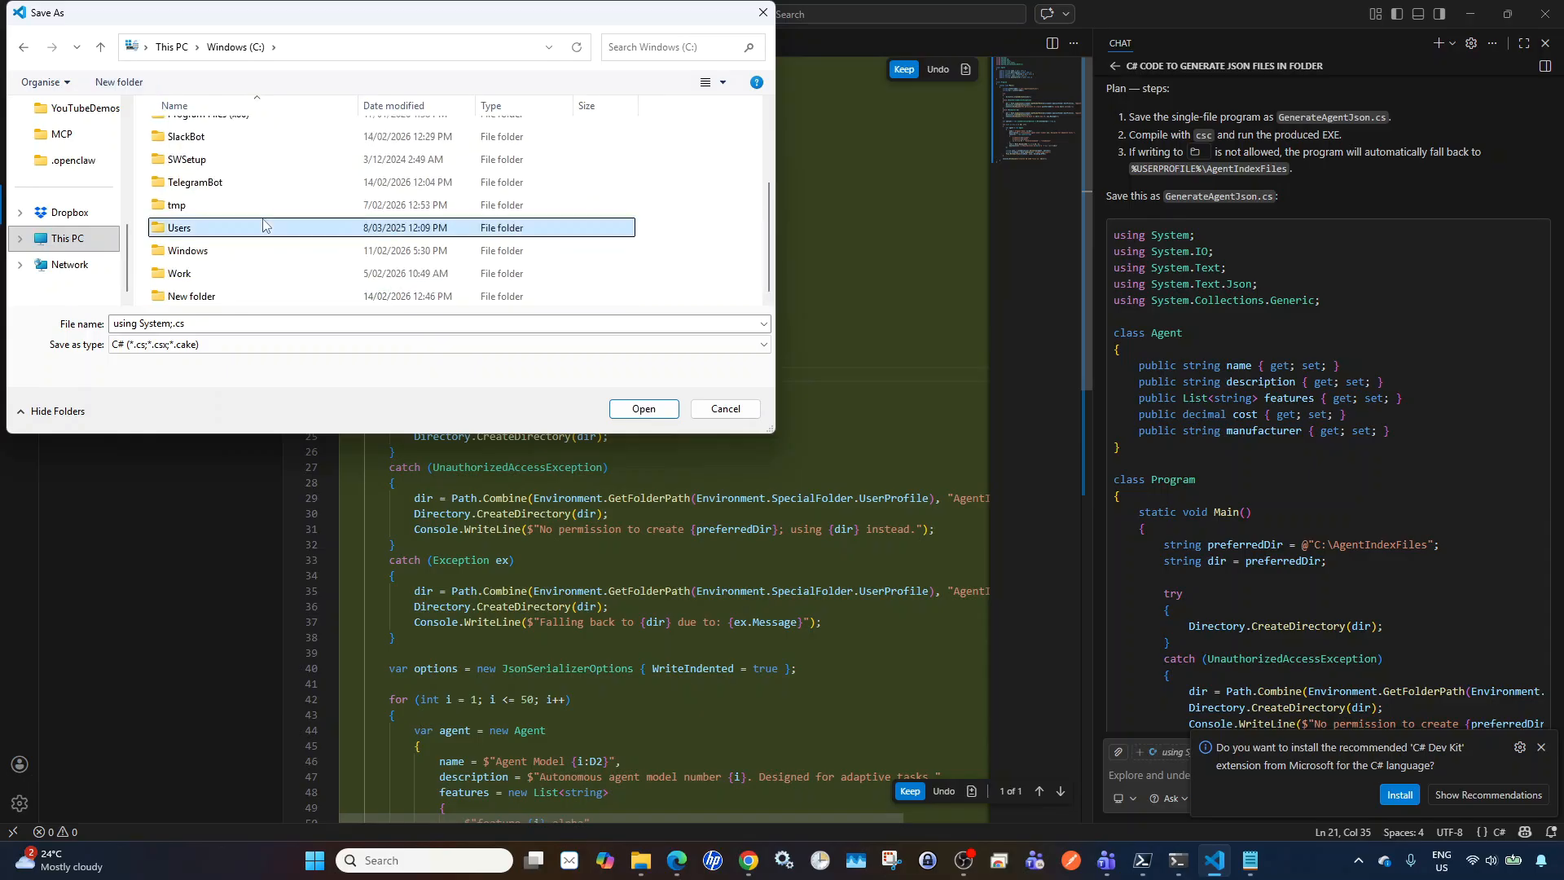
left_click(194, 296)
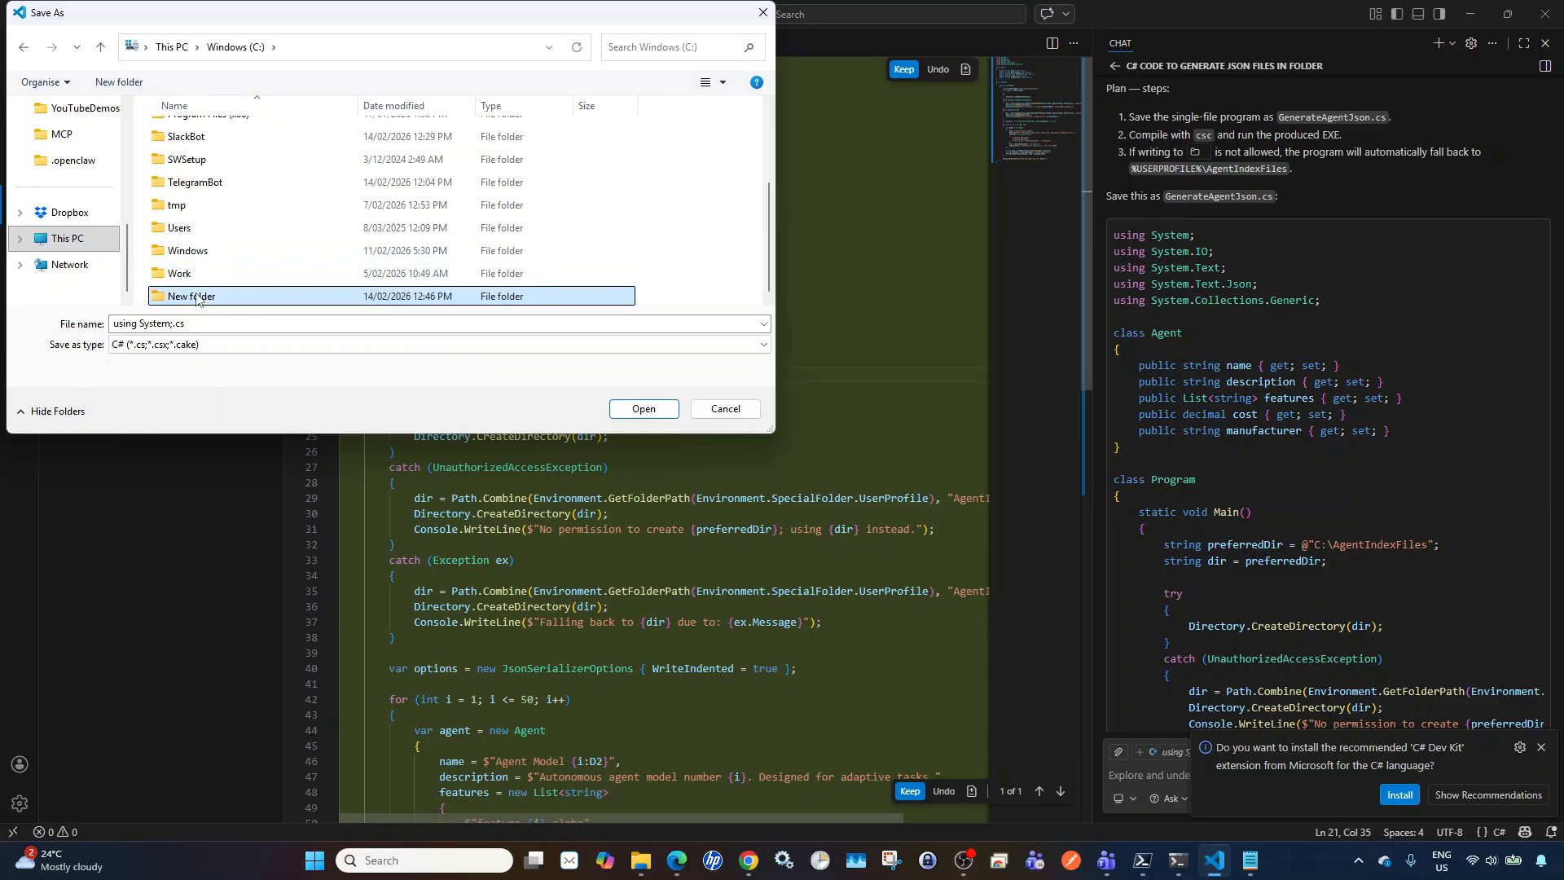
left_click(194, 296)
type("AgentCode")
key("Return")
double_click(193, 297)
- Name the C# file code and save it in the AgentCode folder
left_click(224, 354)
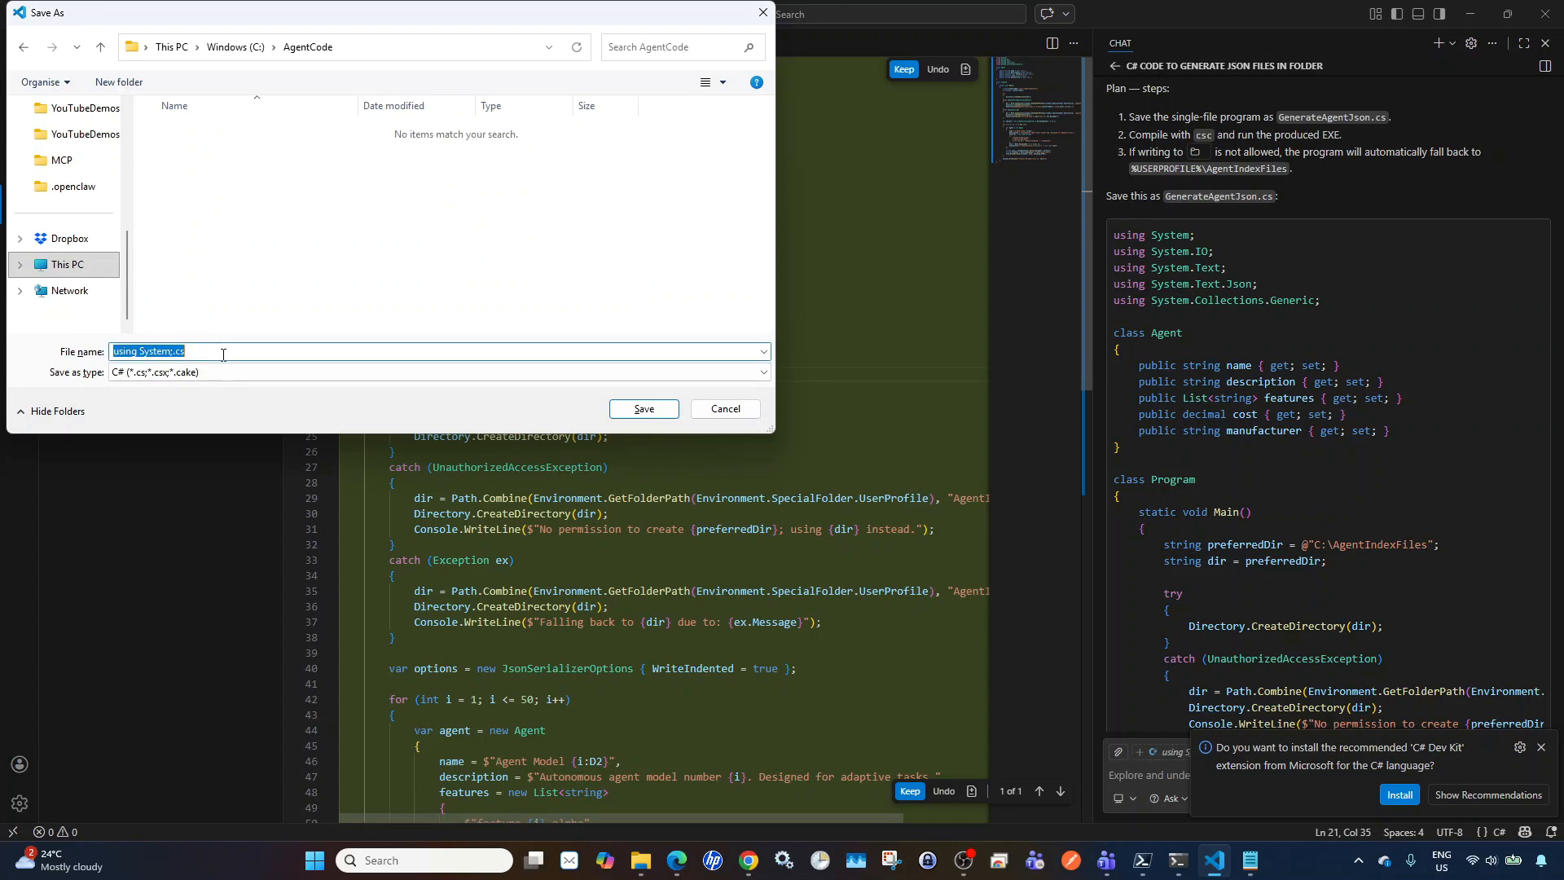
type("code")
key("Return")
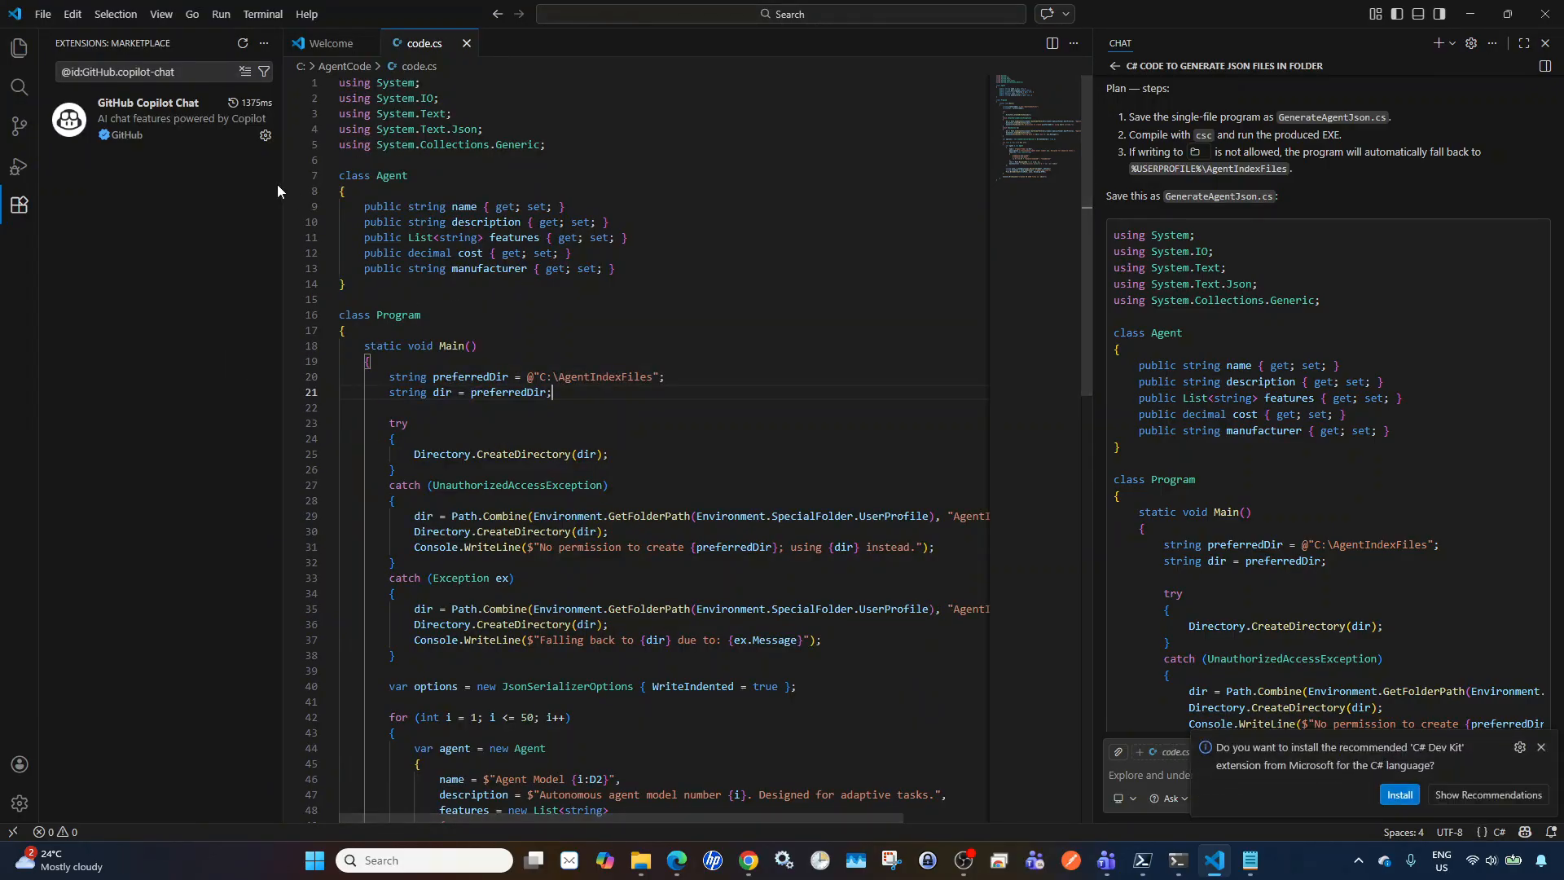
- Start a new terminal and change its working directory to C:\AgentCode
left_click(264, 20)
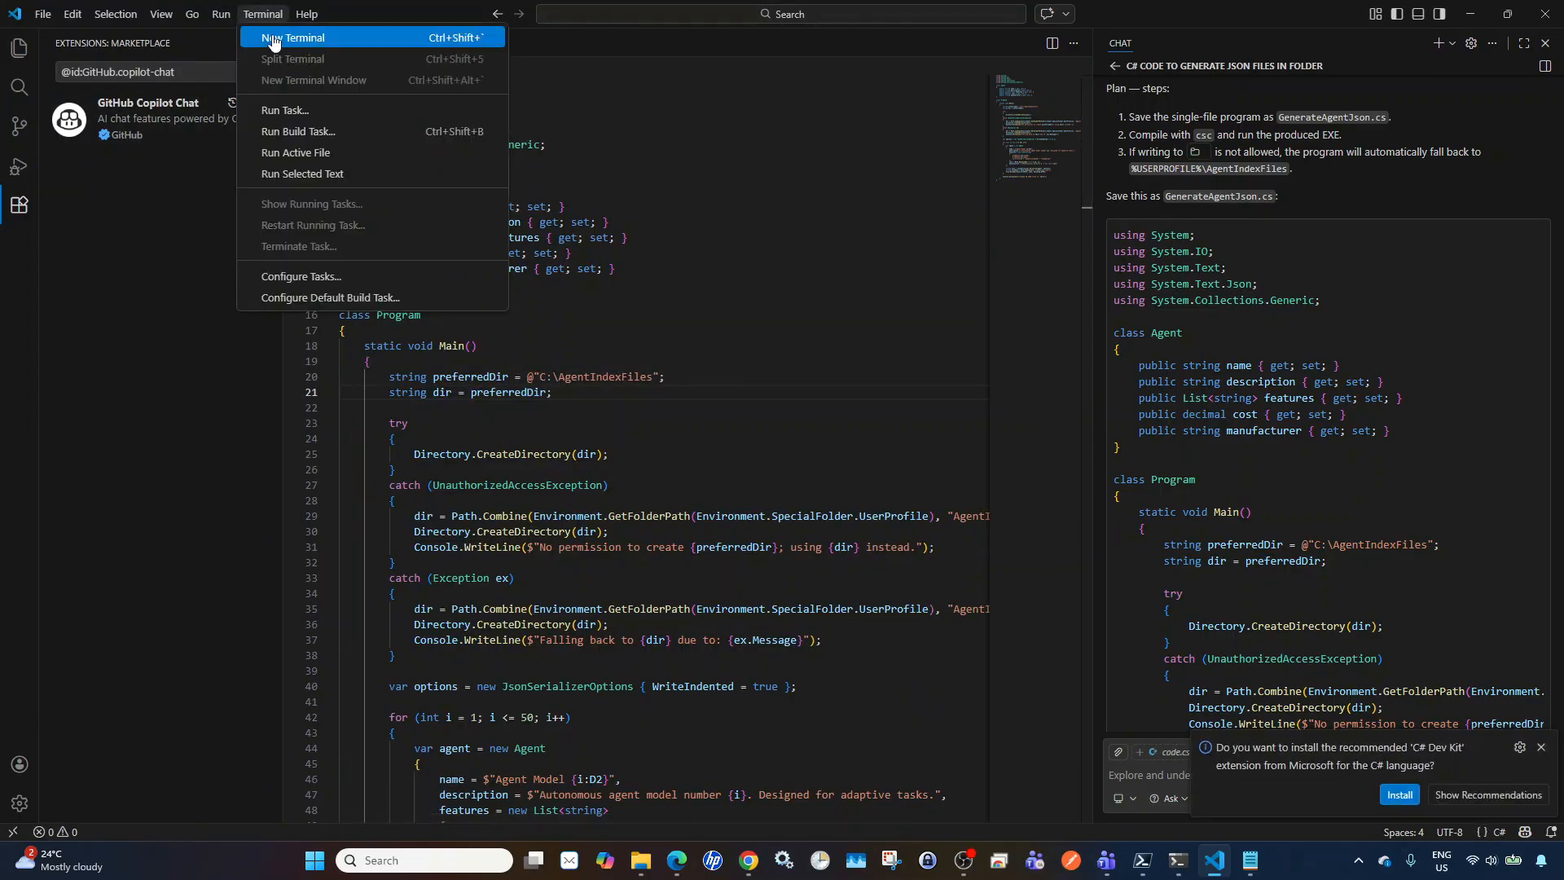
left_click(273, 37)
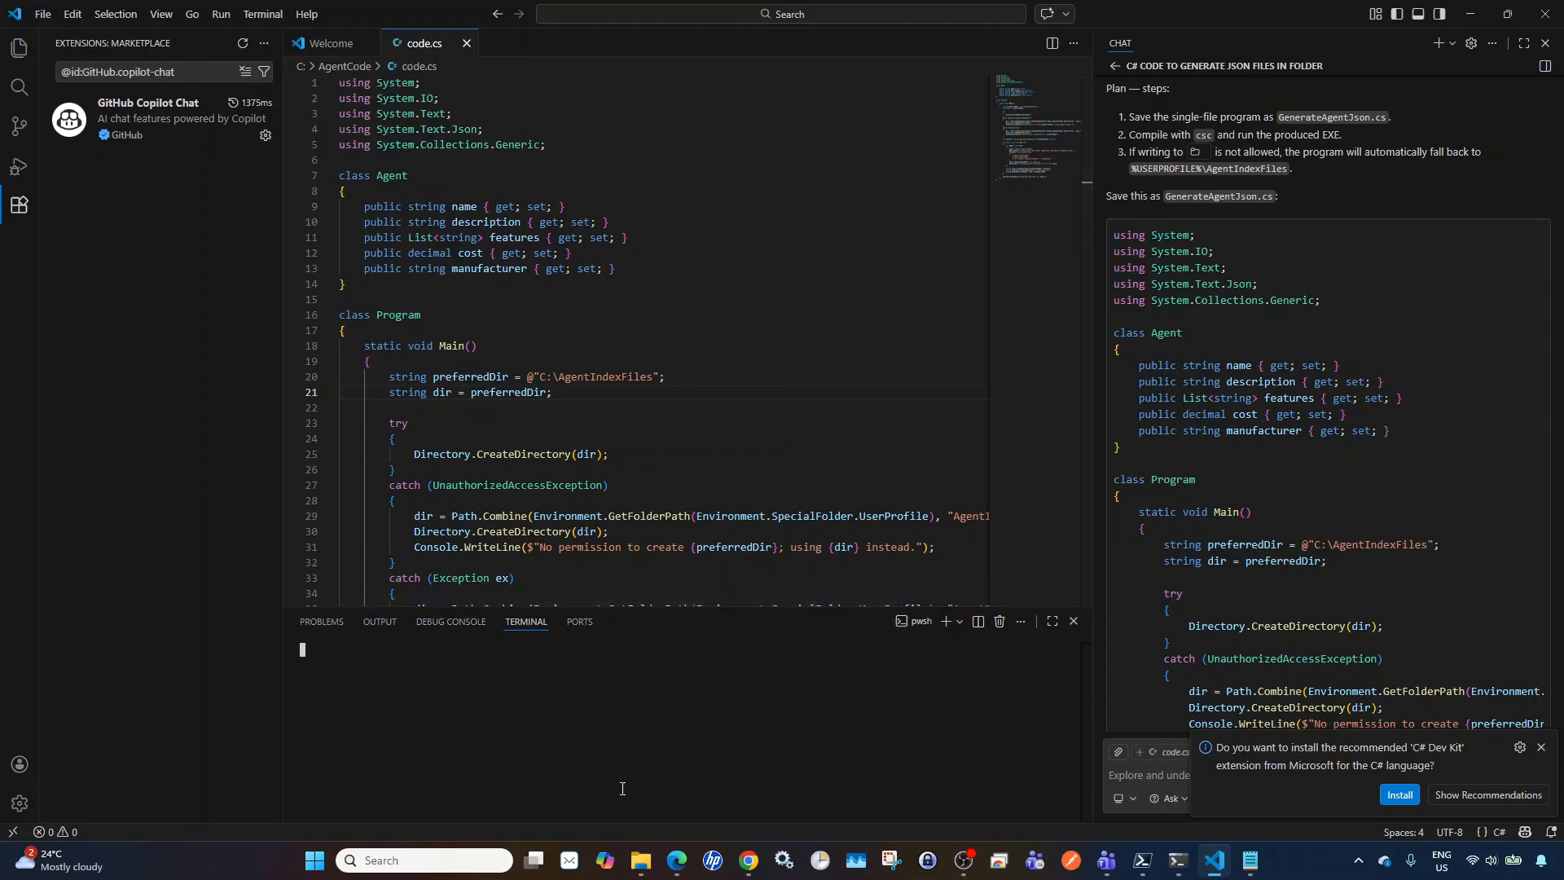
type("cd..")
key("Return")
type("cd..c")
key("Return")
type("cd..")
key("Return")
type("cd .\\AgentCode\\")
key("Return")
- Look up the run command in the chat reply and execute "dotnet run code.cs" in the terminal
type("code")
scroll(1214, 550, "down", 15)
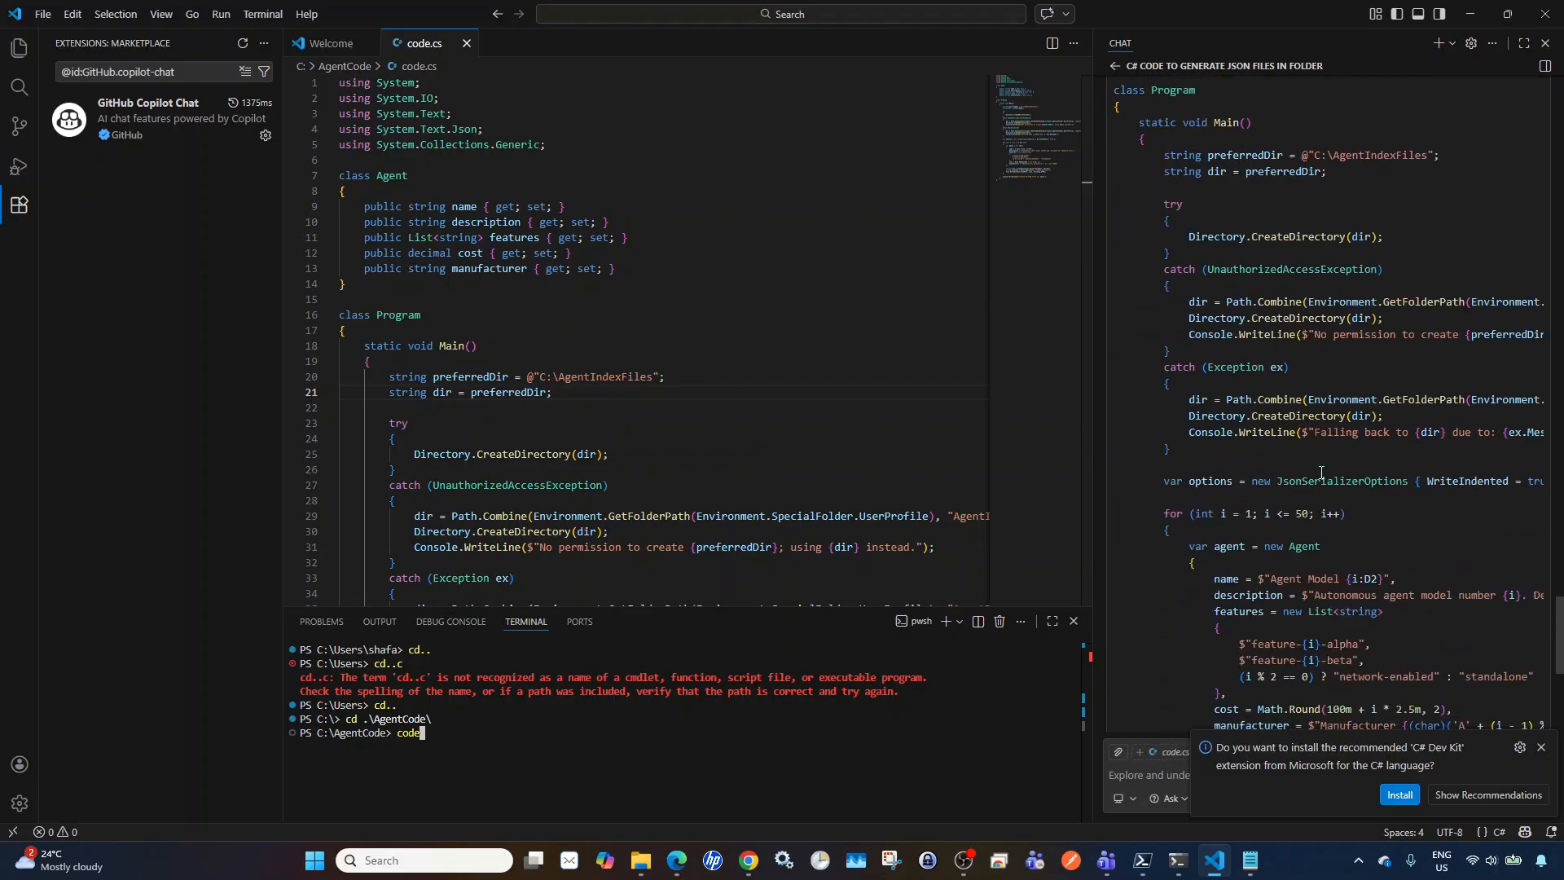
left_click_drag(1178, 638, 1114, 639)
key("ctrl+c")
left_click(573, 733)
key("BackSpace")
key("BackSpace")
key("BackSpace")
key("BackSpace")
key("ctrl+v")
type("code")
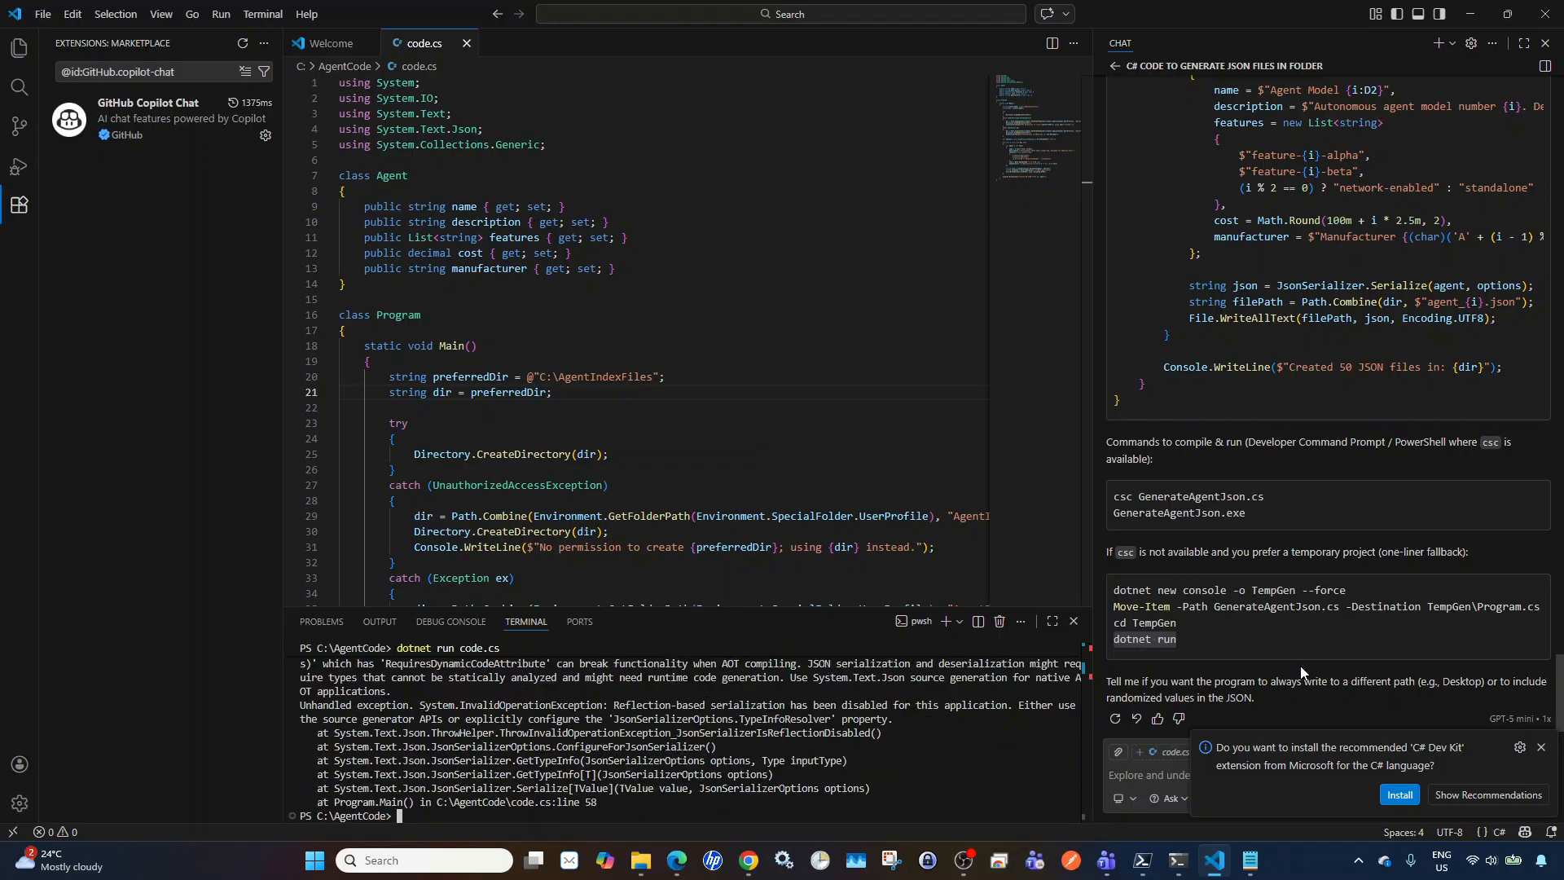
- Ask the chat to "fix the errors please."
left_click(1195, 782)
type("fix the errors")
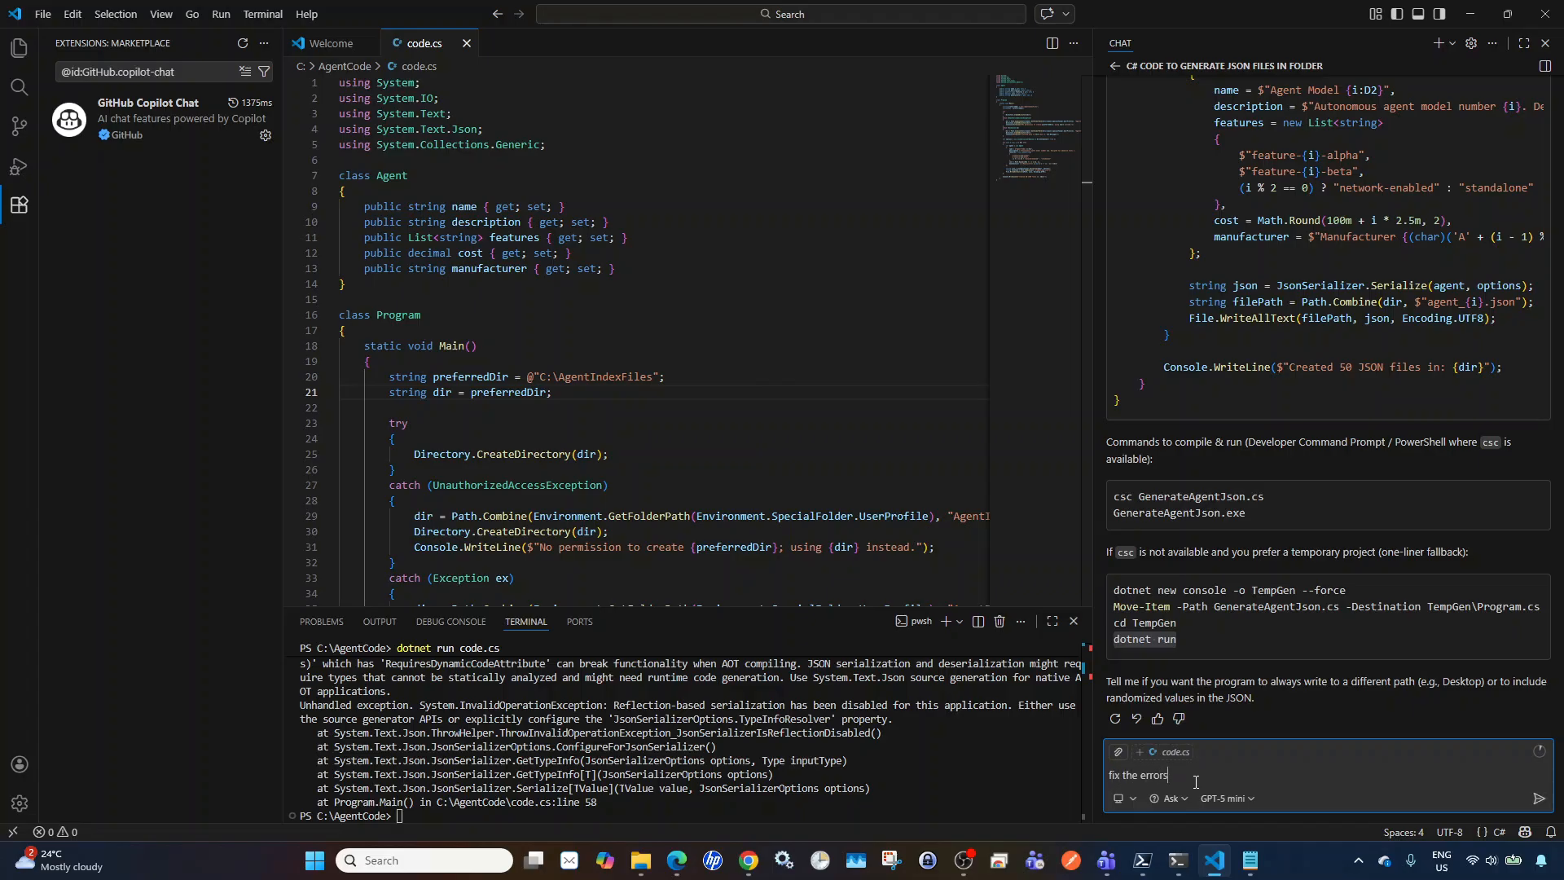
type(" please.")
key("Return")
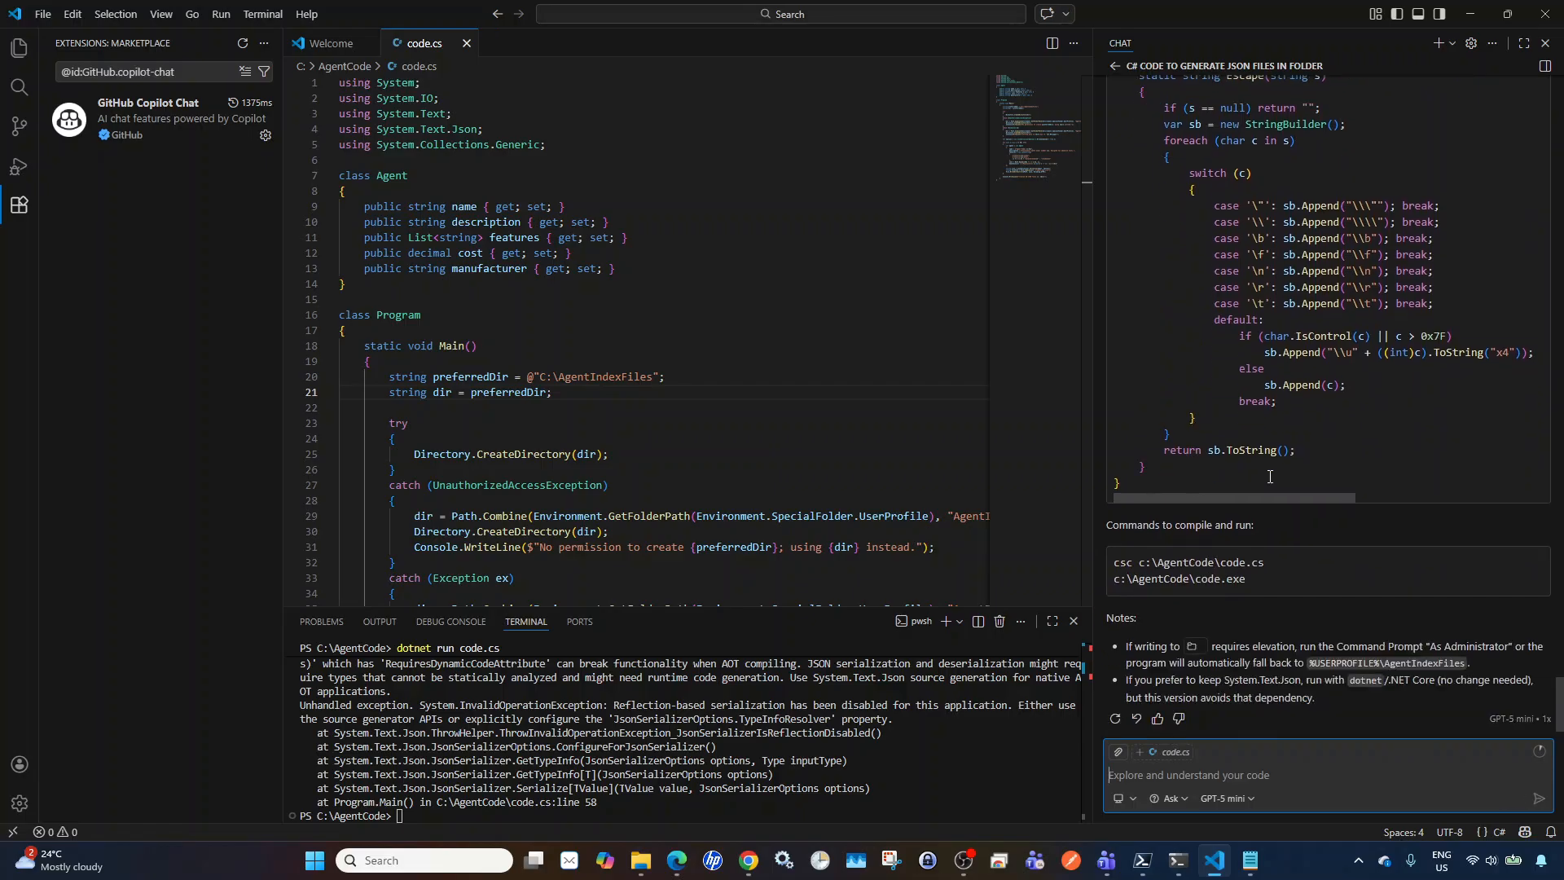
- Replace the entire contents of code.cs with the revised program from the chat reply
scroll(1275, 559, "up", 15)
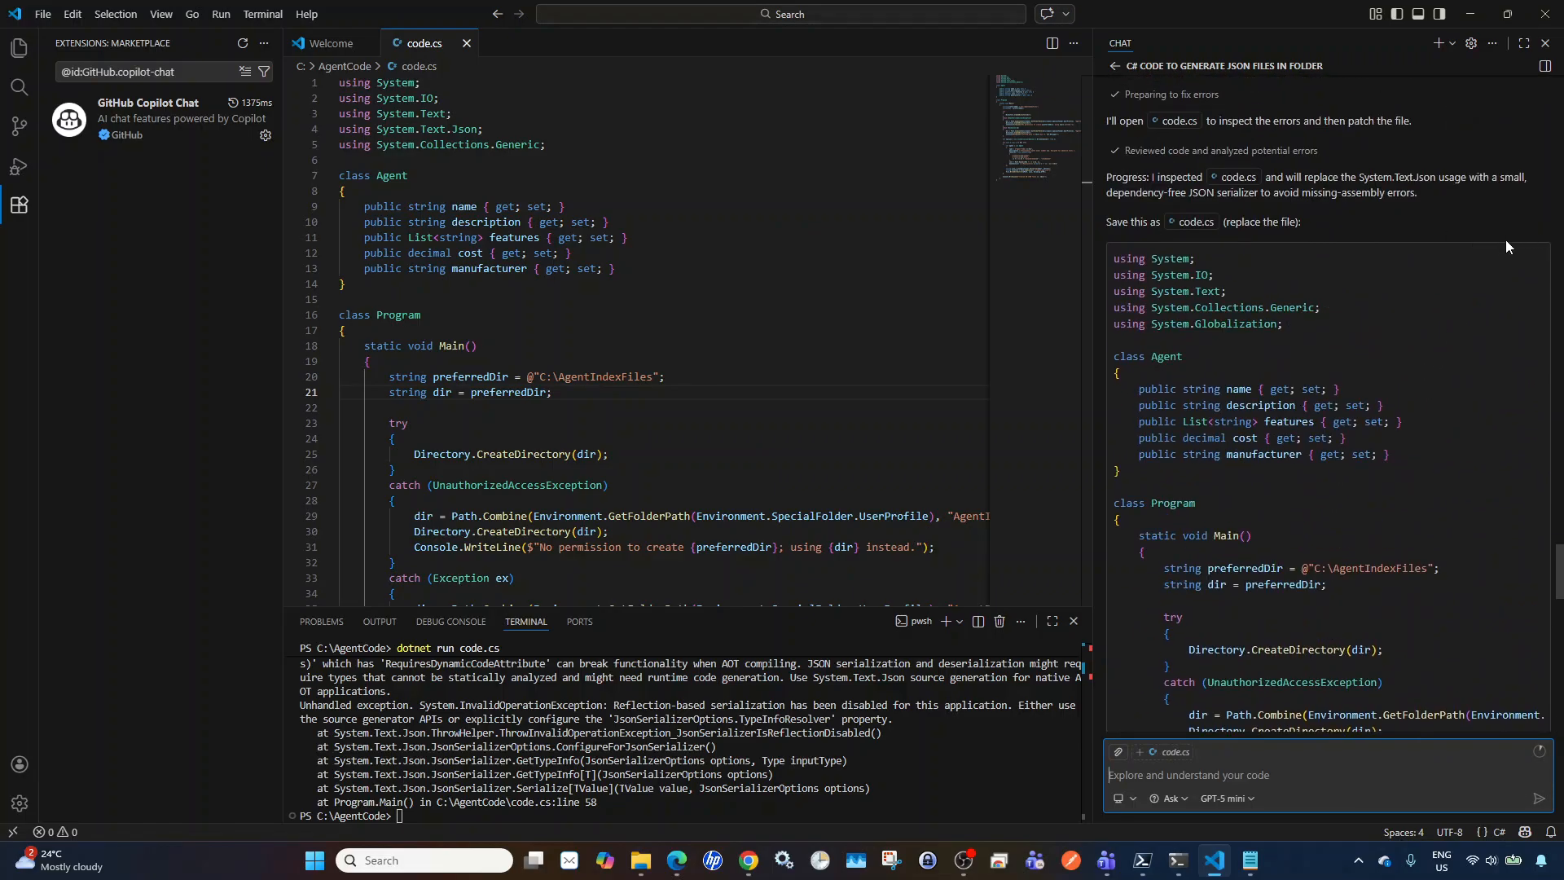
left_click(830, 327)
key("ctrl+a")
key("ctrl+v")
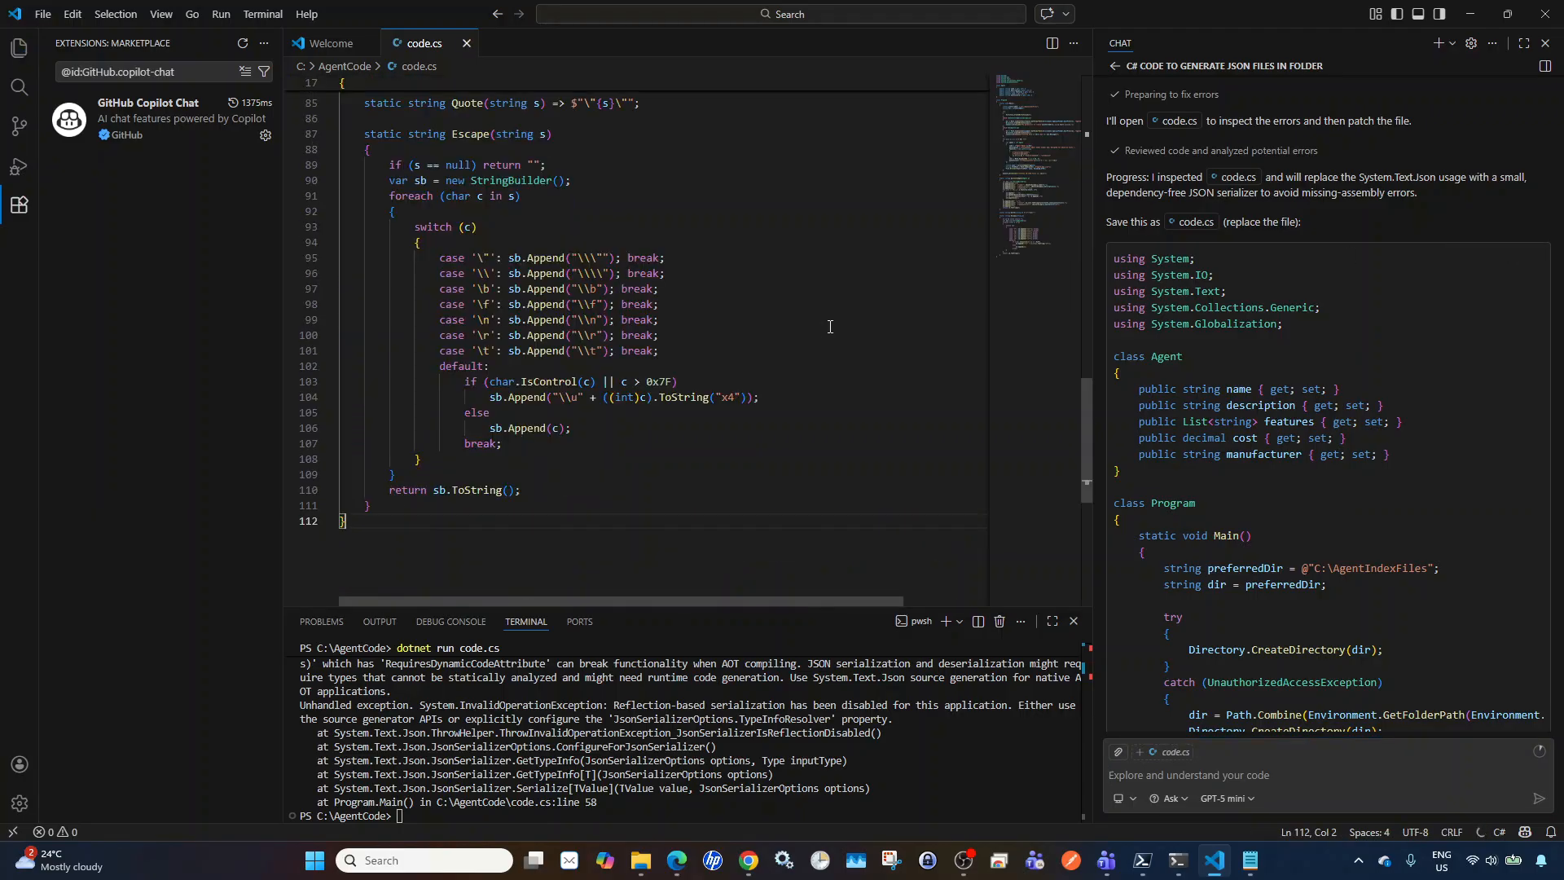
- Execute "dotnet run code.cs" again in the terminal with the revised code
left_click(833, 783)
key("Up")
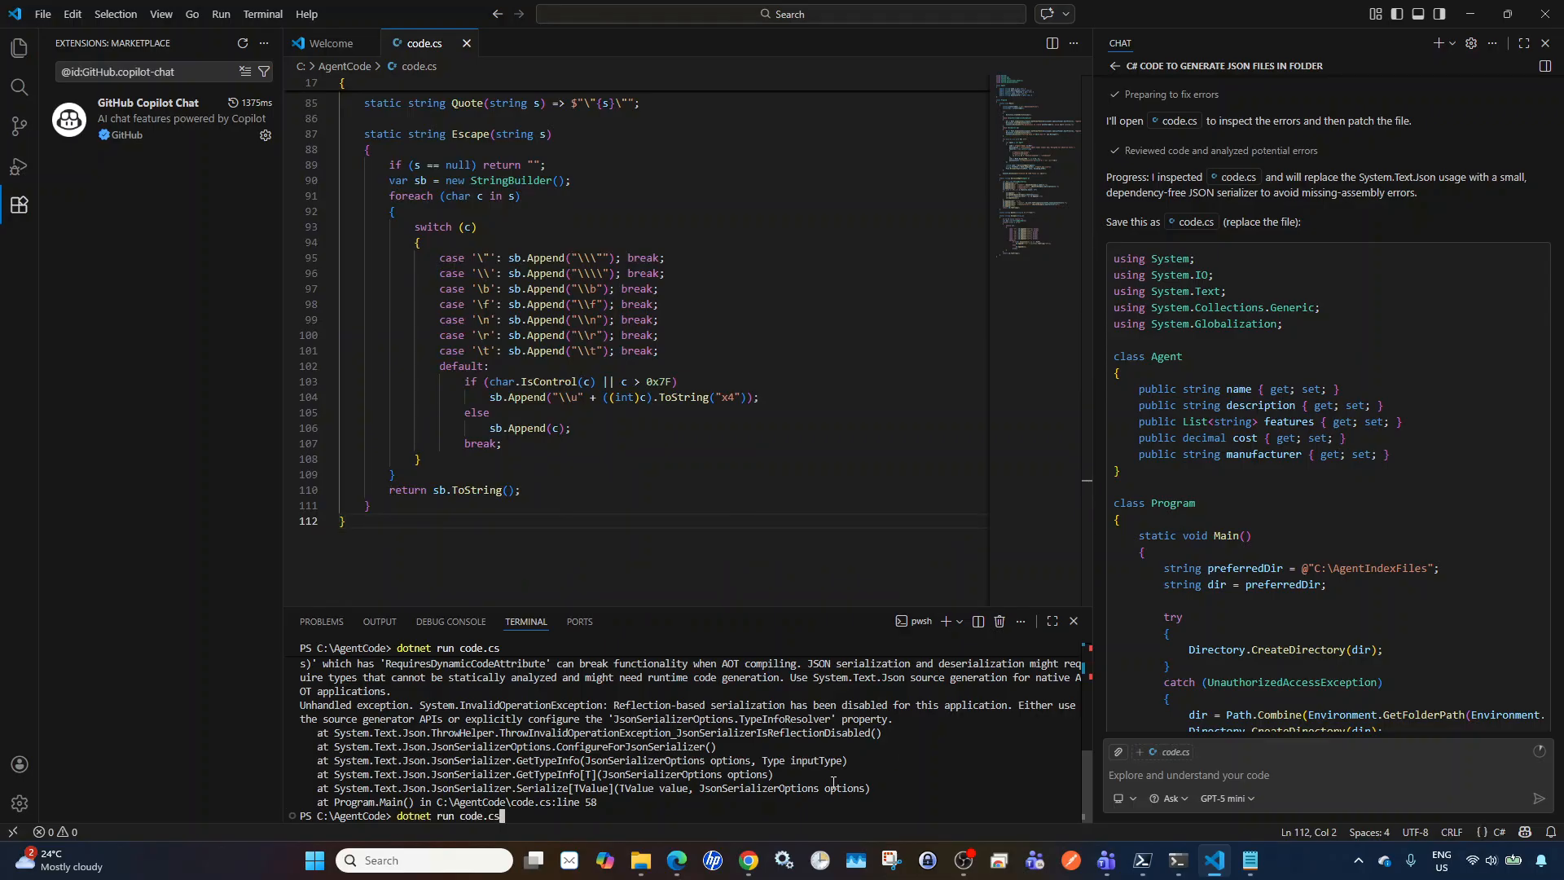
key("Return")
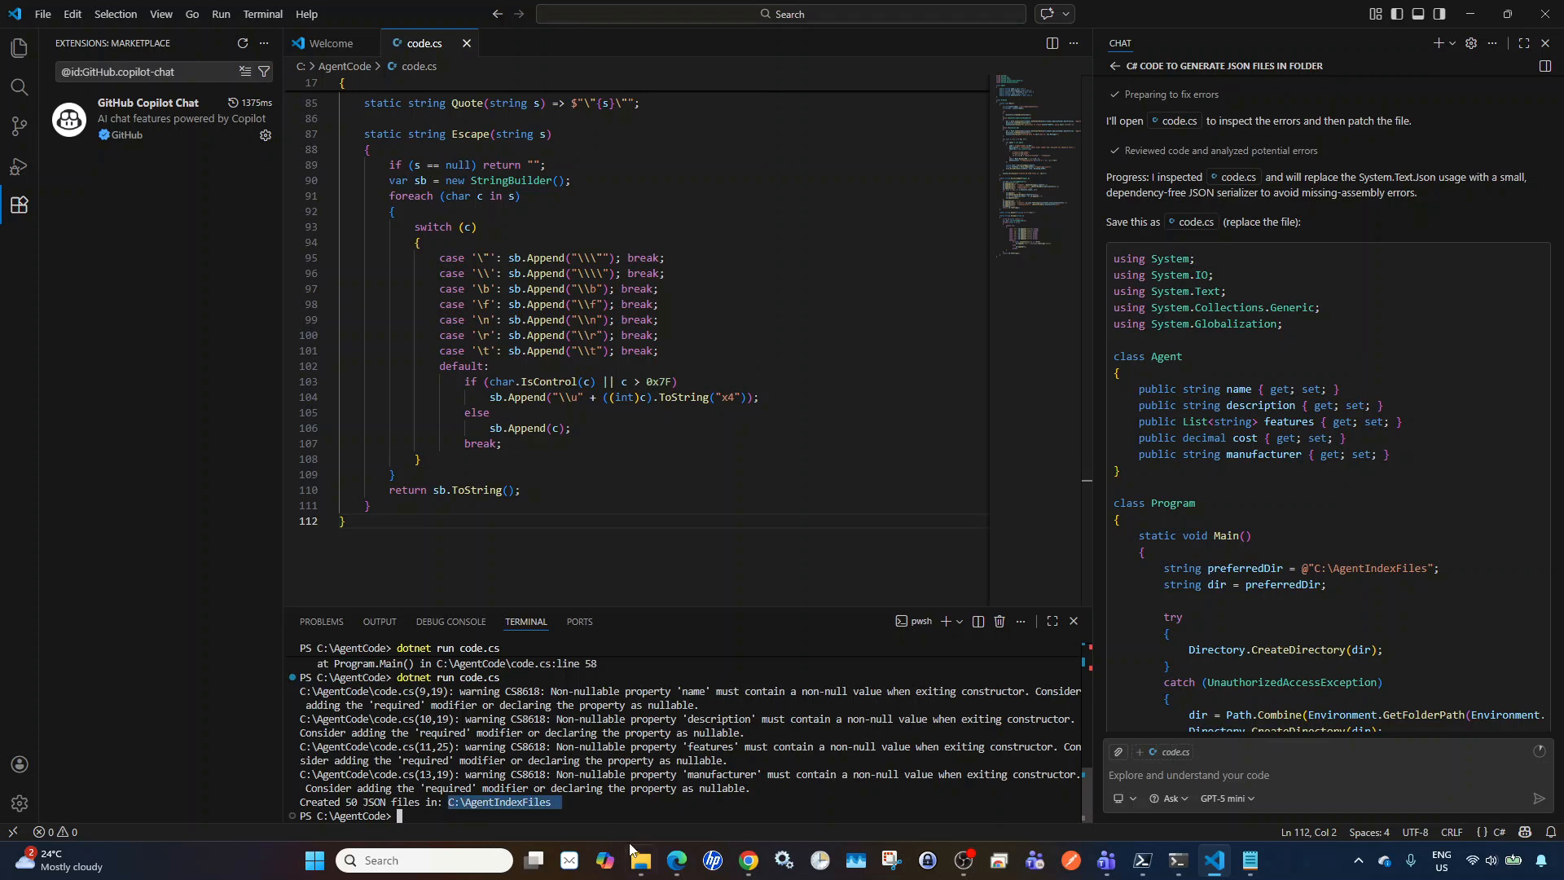
- Switch to File Explorer and open the AgentIndexFiles folder on the C: drive
left_click(642, 866)
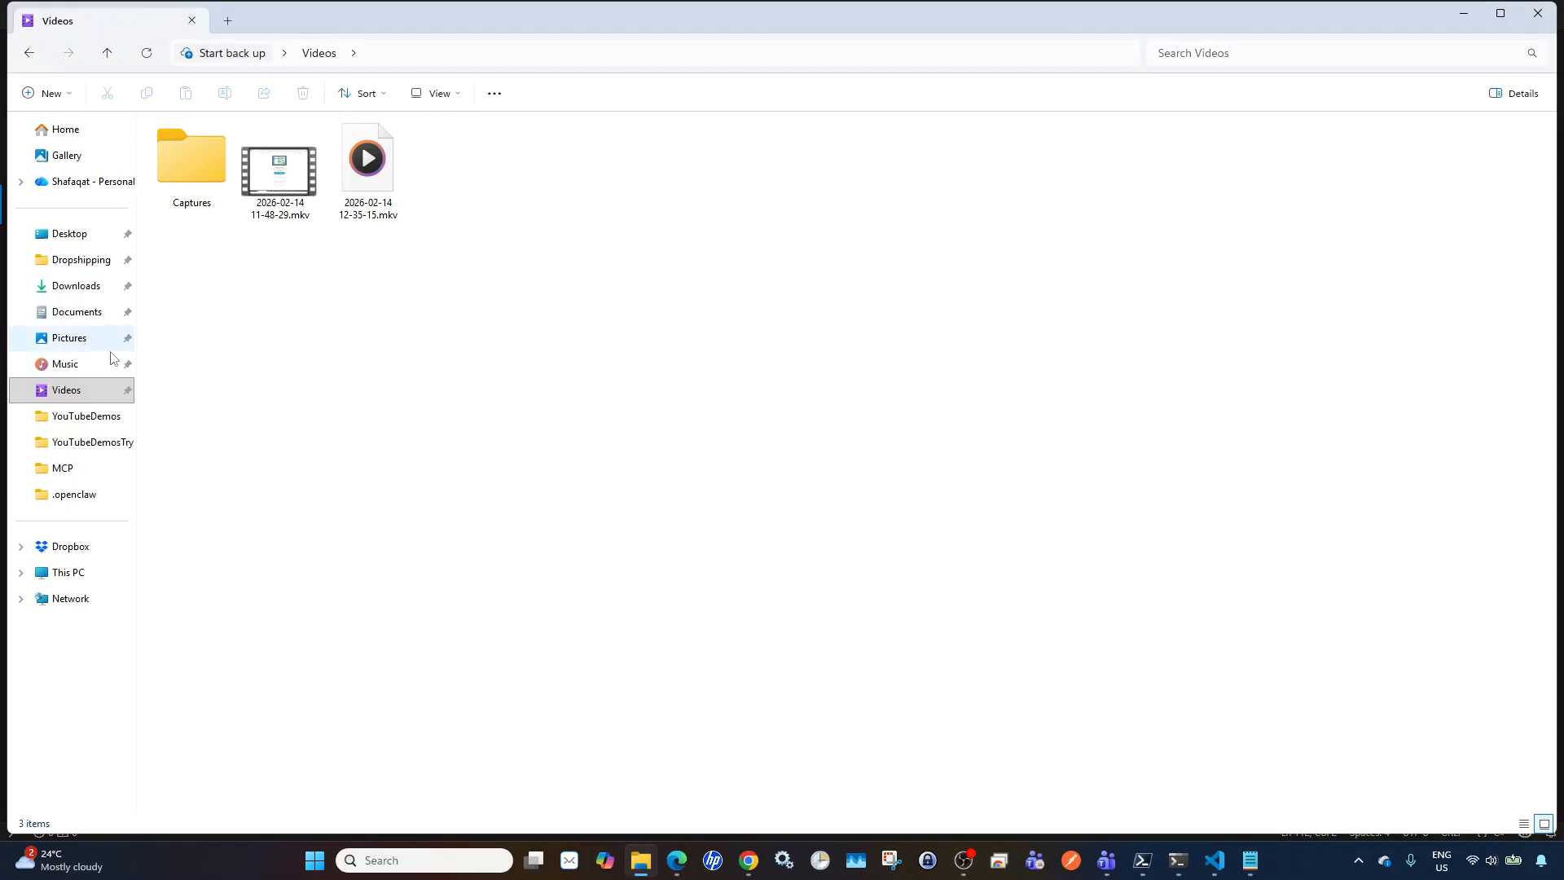
left_click(65, 574)
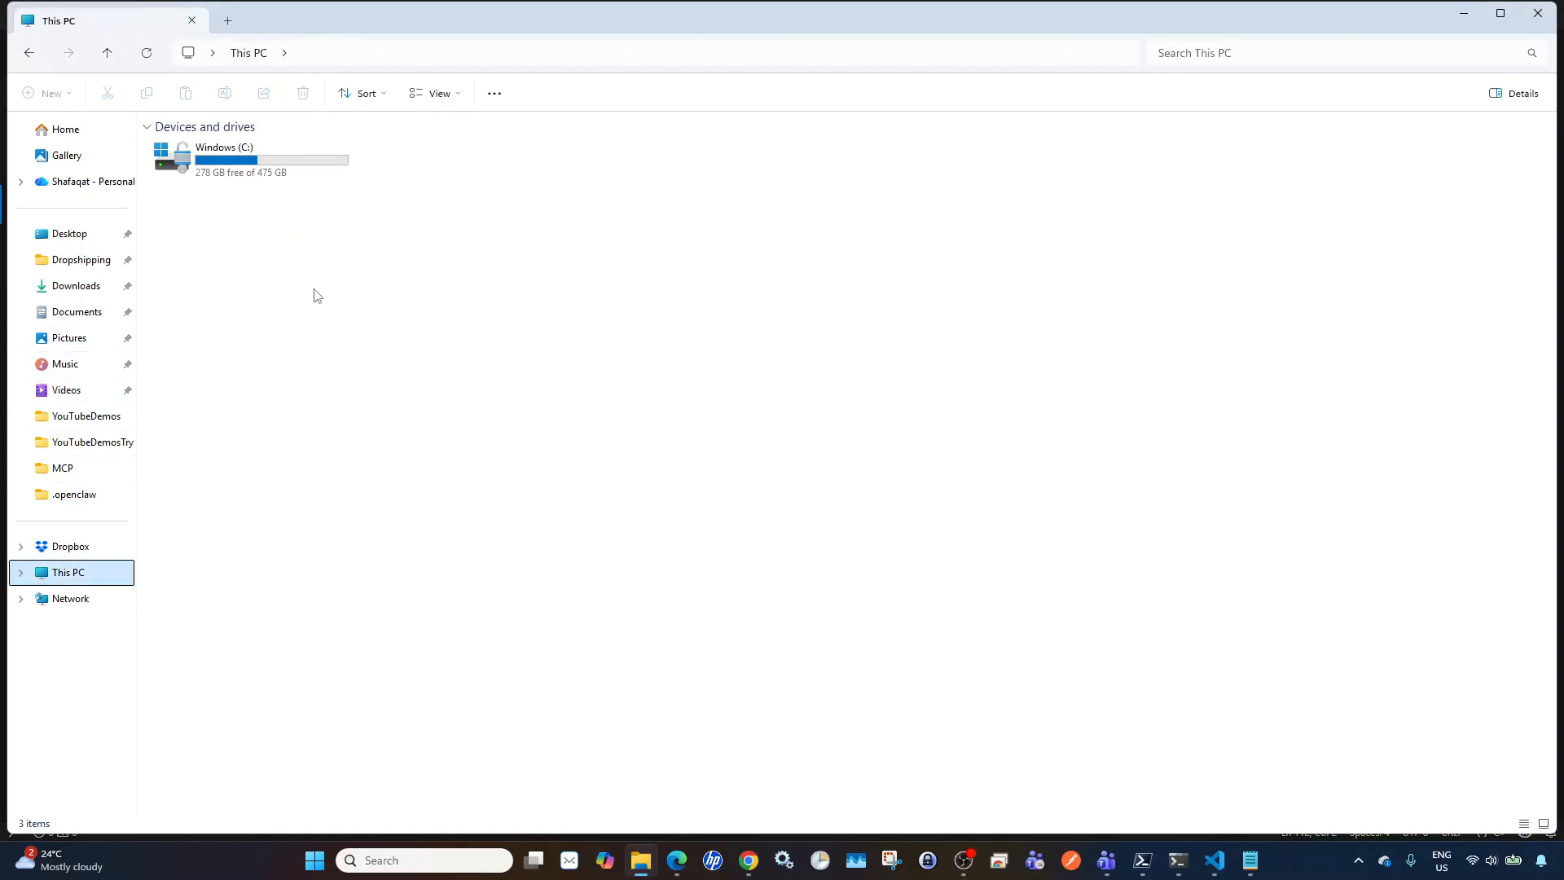
double_click(224, 159)
double_click(236, 171)
- Open agent_1.json in Notepad, examine its fields from name to manufacturer, and minimize the window
left_click(203, 151)
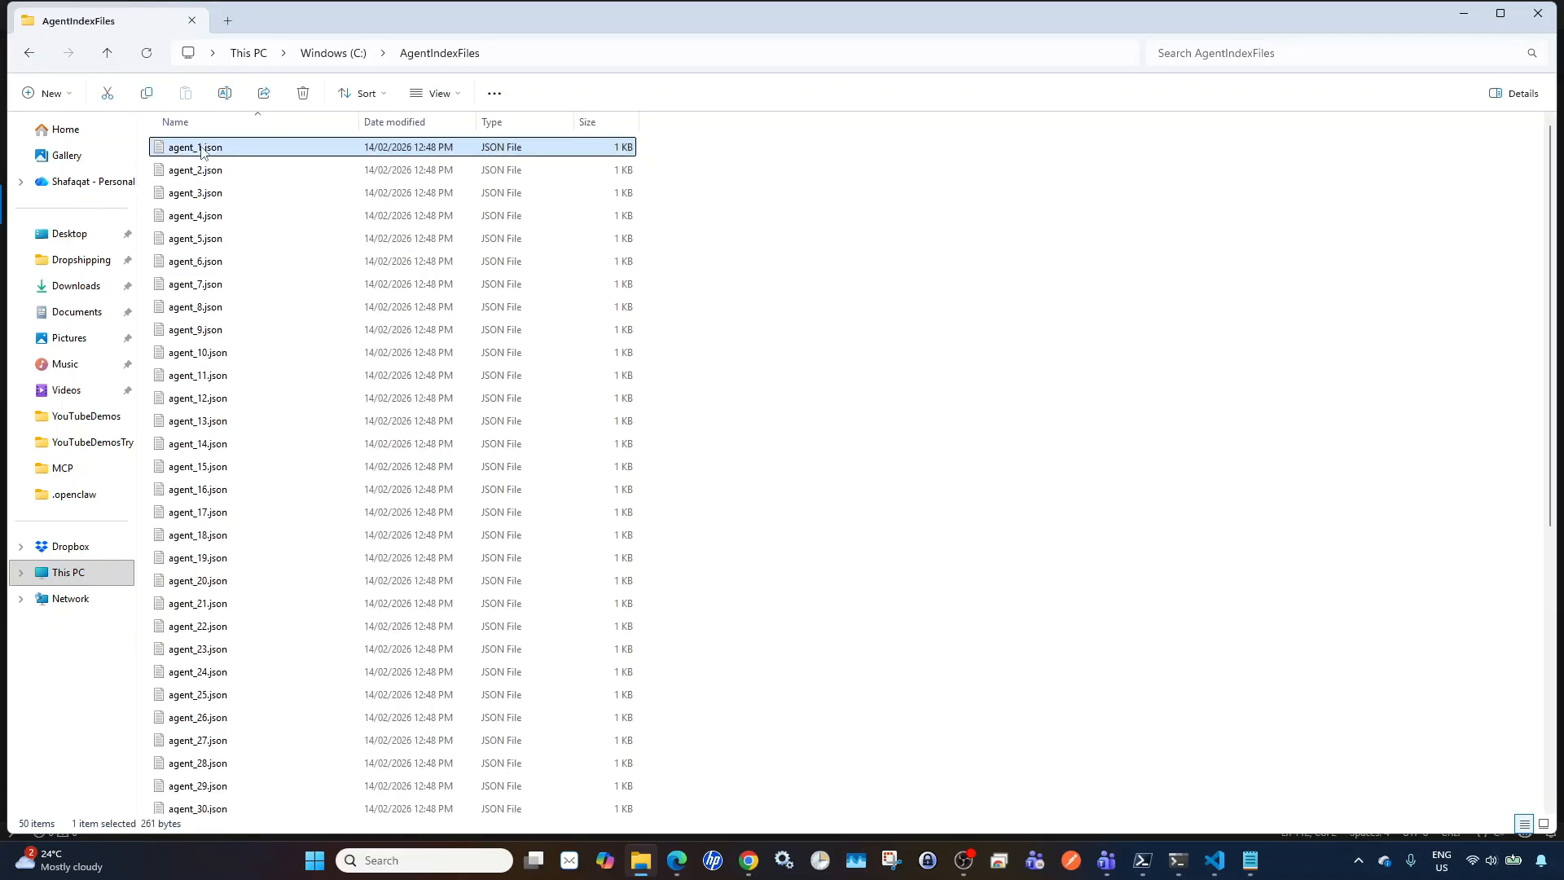
right_click(203, 152)
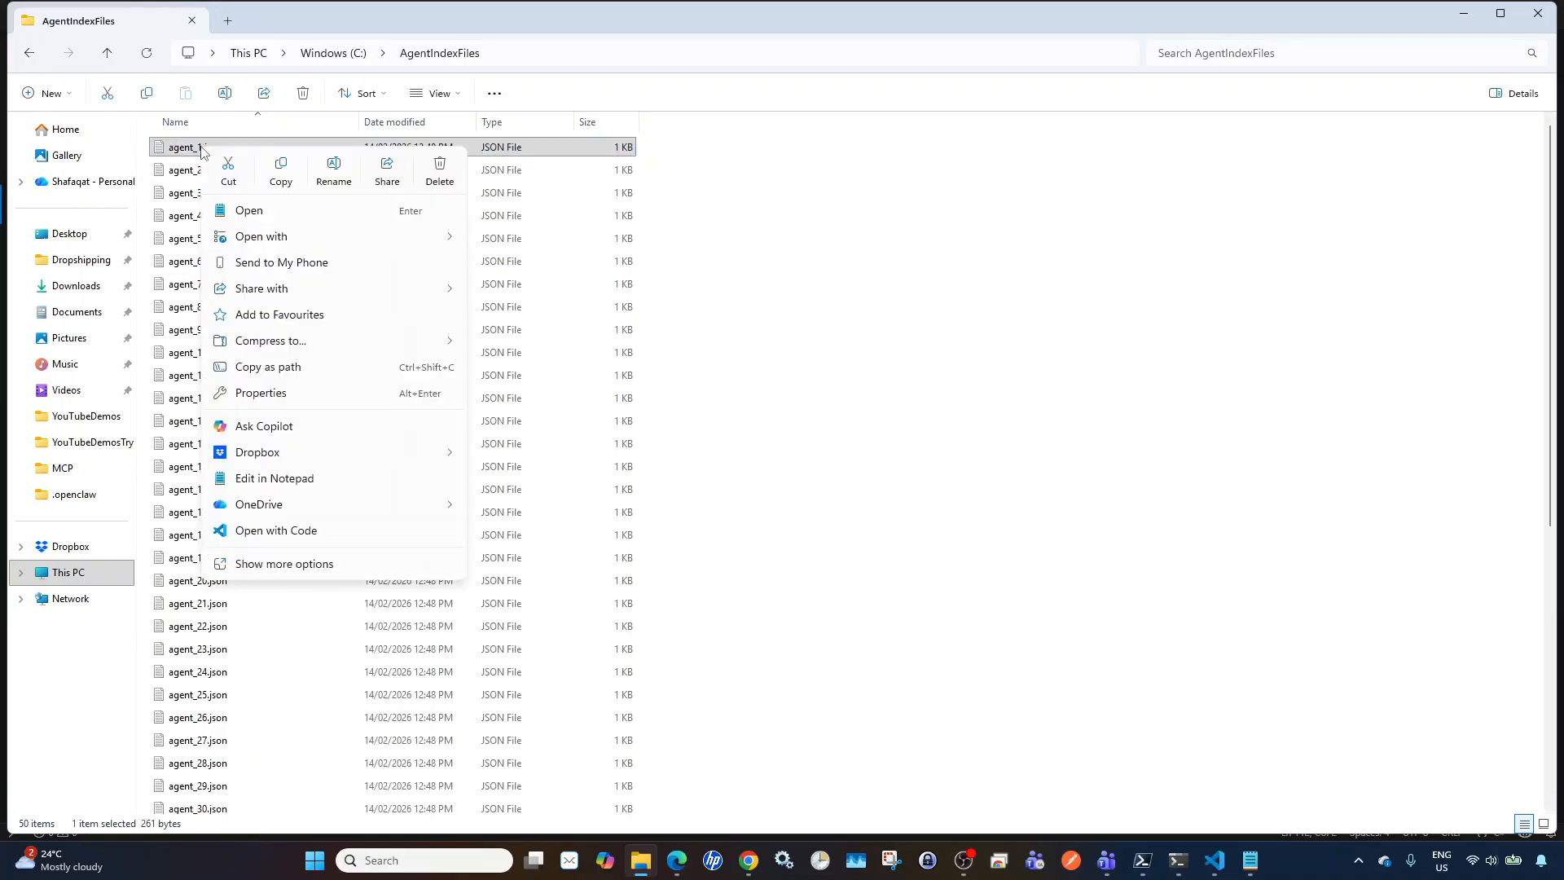
left_click(243, 209)
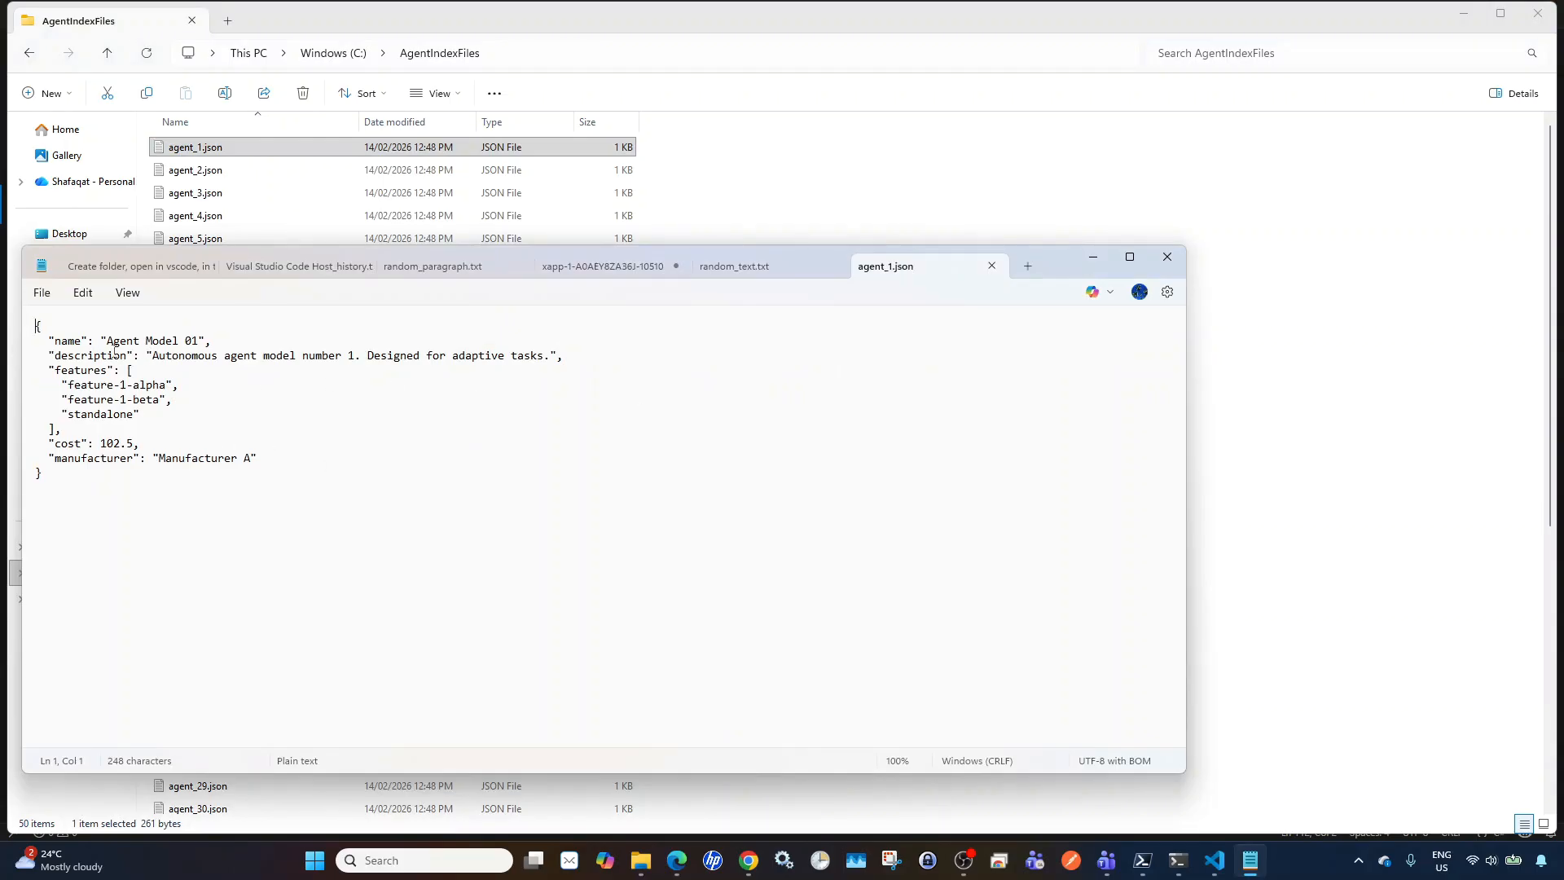
left_click(77, 340)
left_click(80, 459)
left_click(1090, 259)
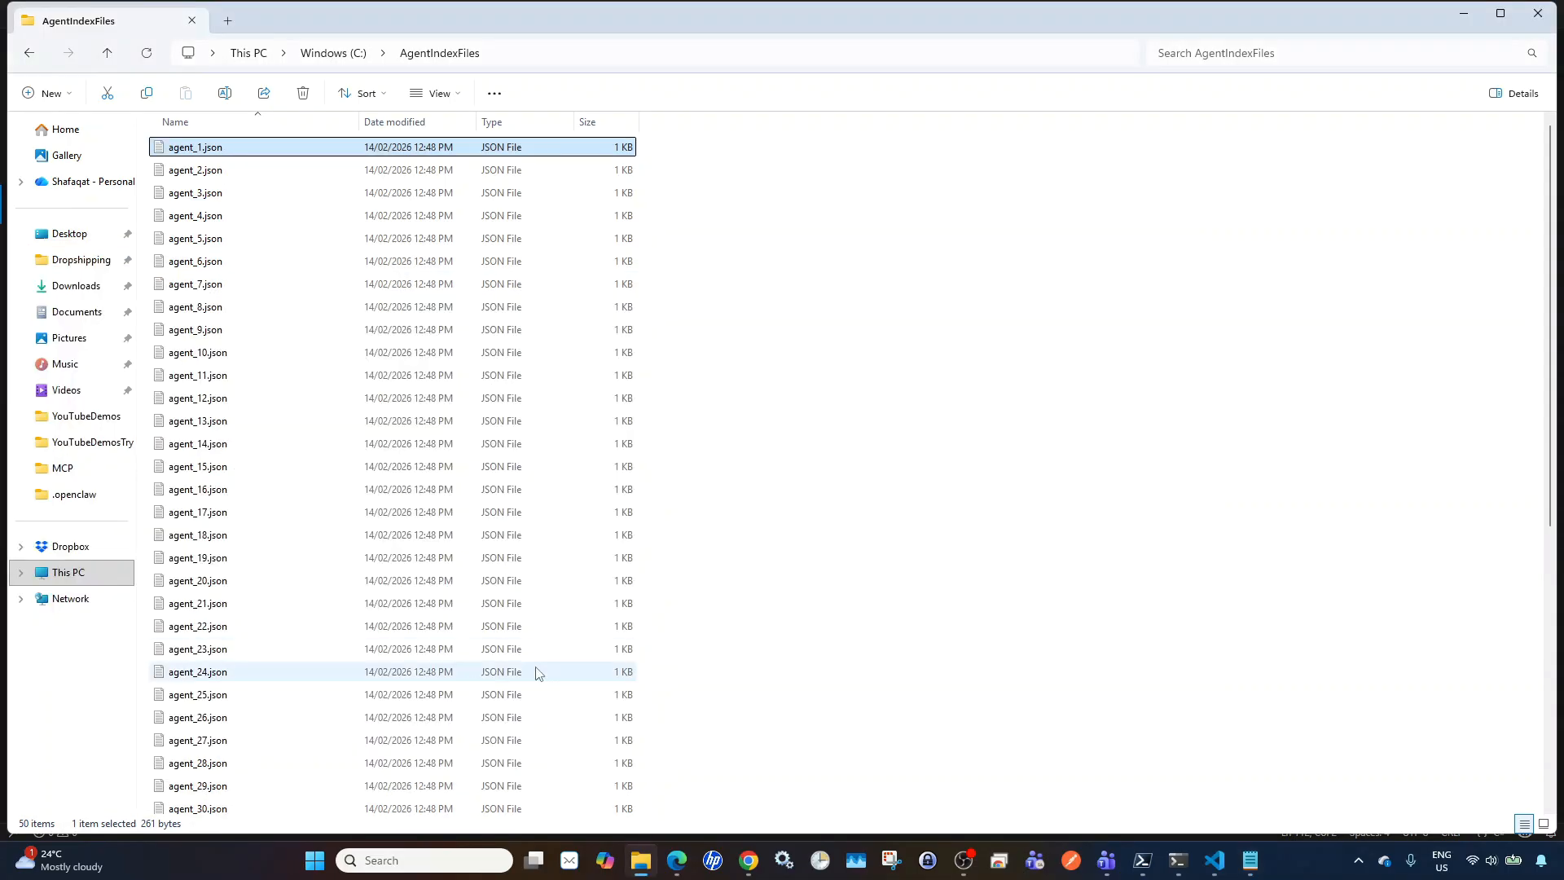
- Switch to Visual Studio Code and write a chat prompt to assume computer hardware parts content, update the code and regenerate the files
left_click(1214, 860)
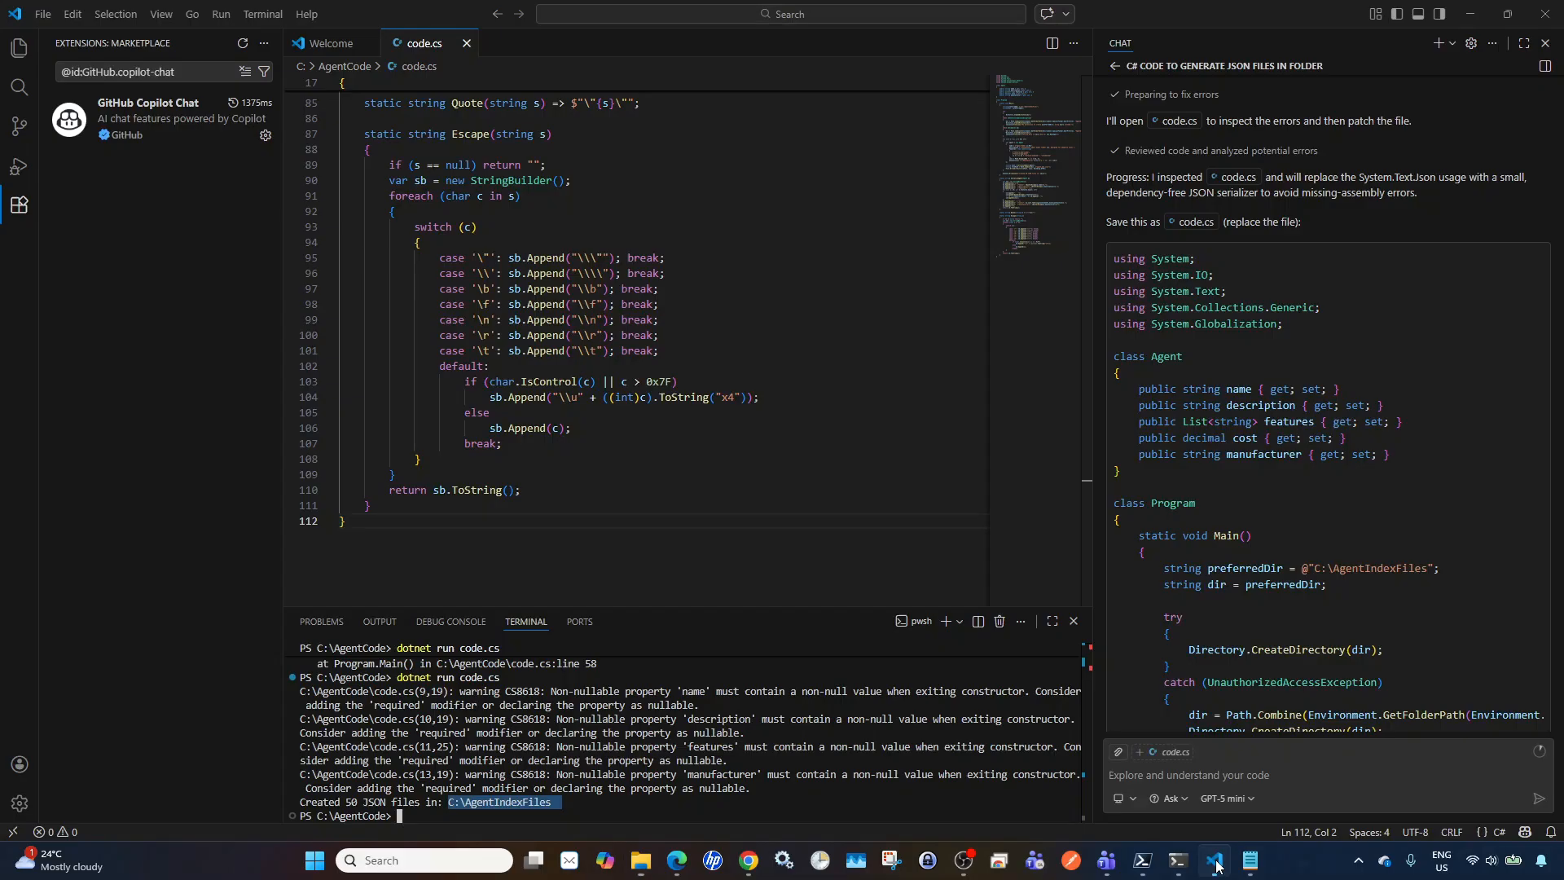
scroll(1281, 486, "down", 3)
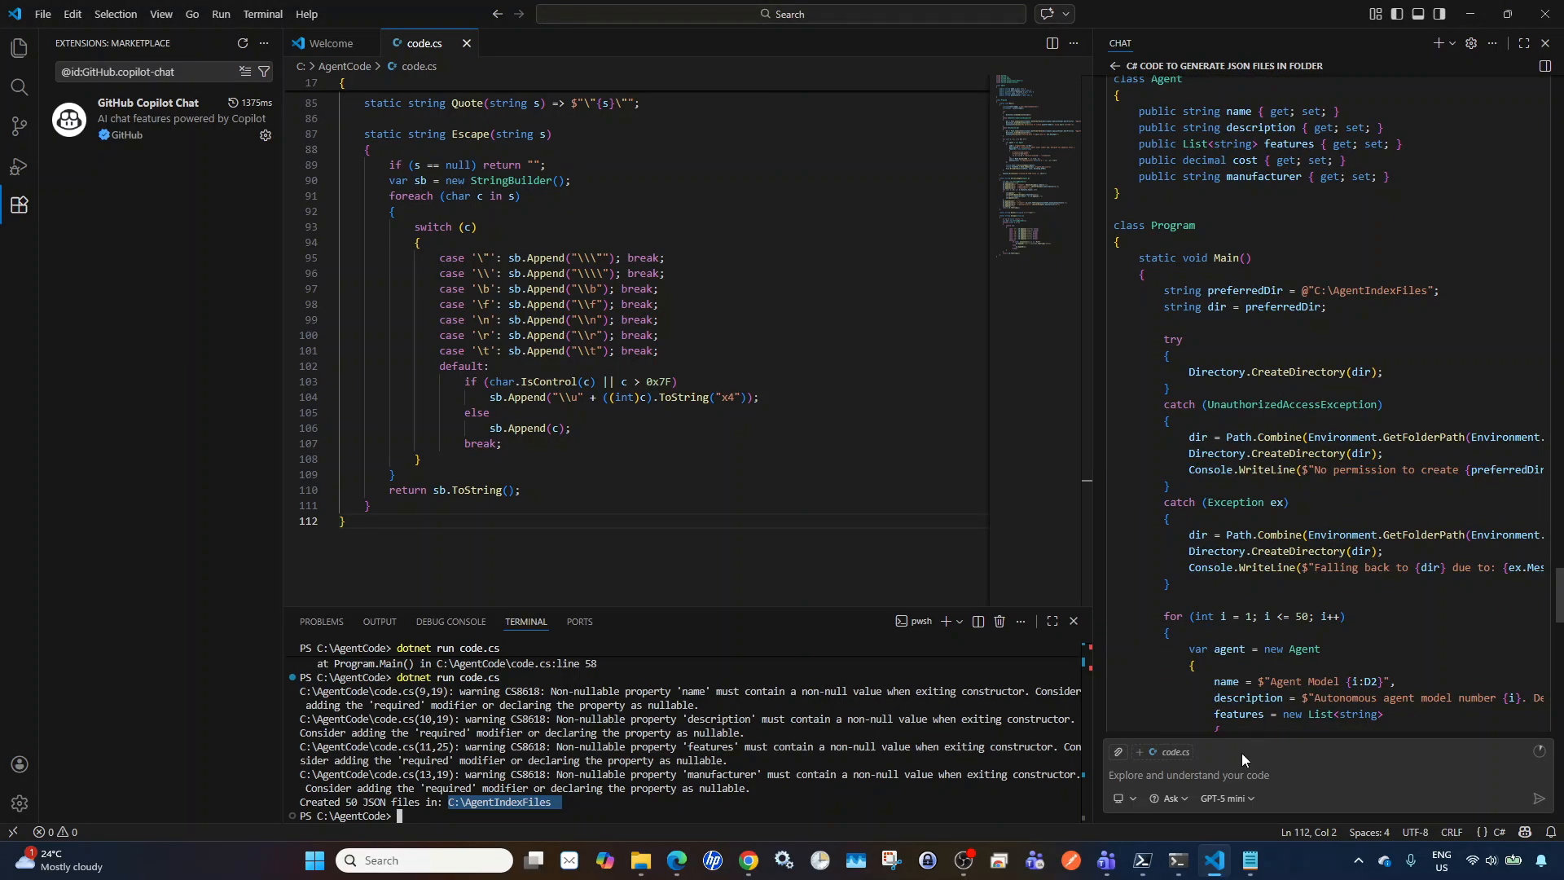
left_click(1210, 776)
type("when you generate files, assume ")
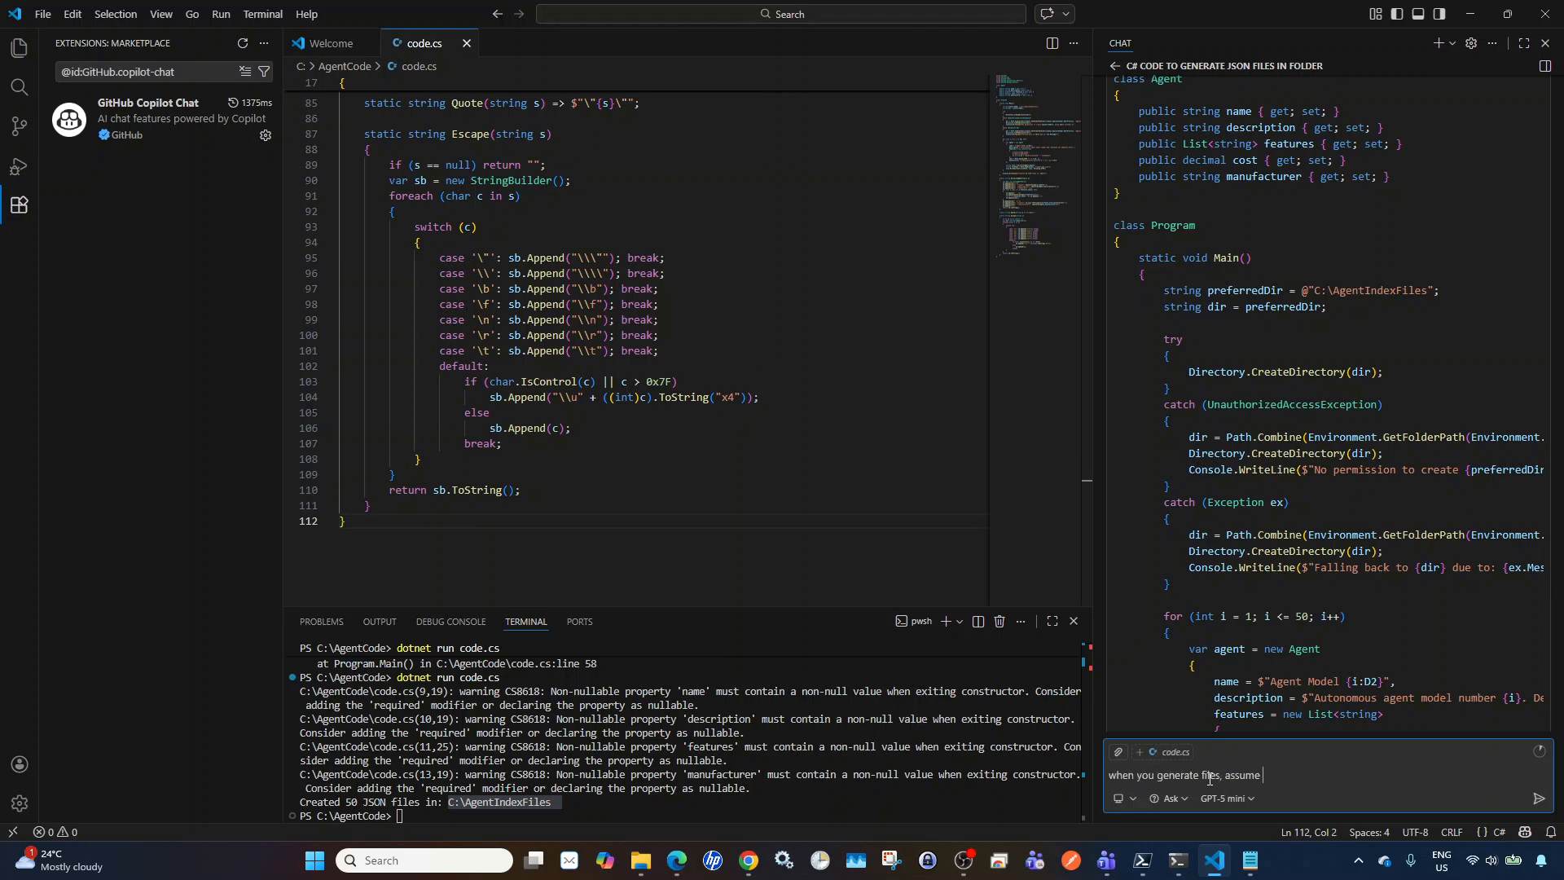
type("you are creating content for computer har")
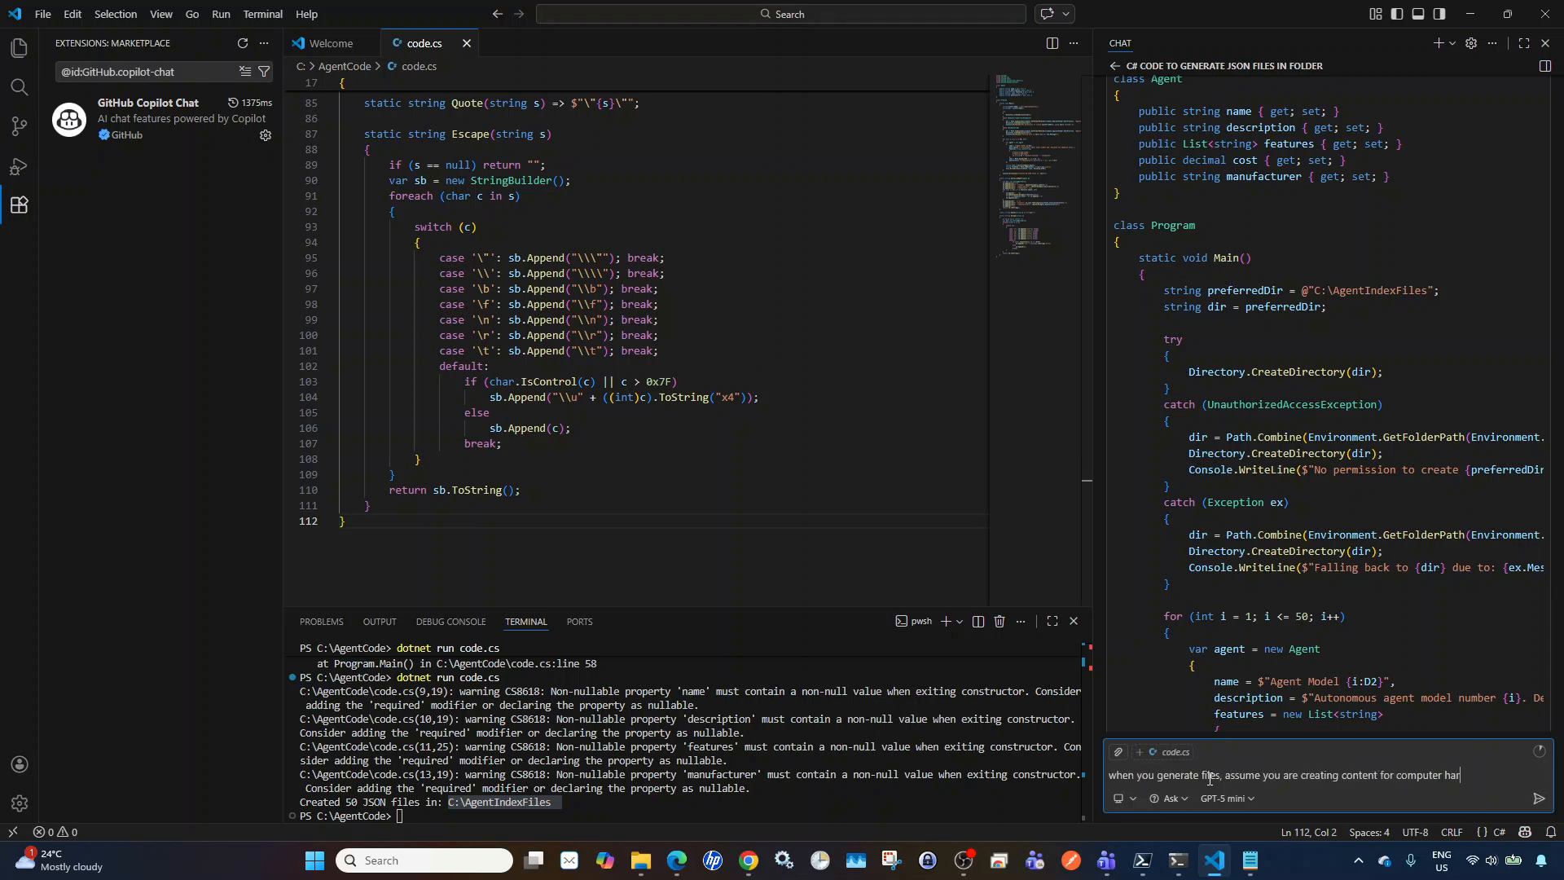
type("dware parts., please update the code and re genertae")
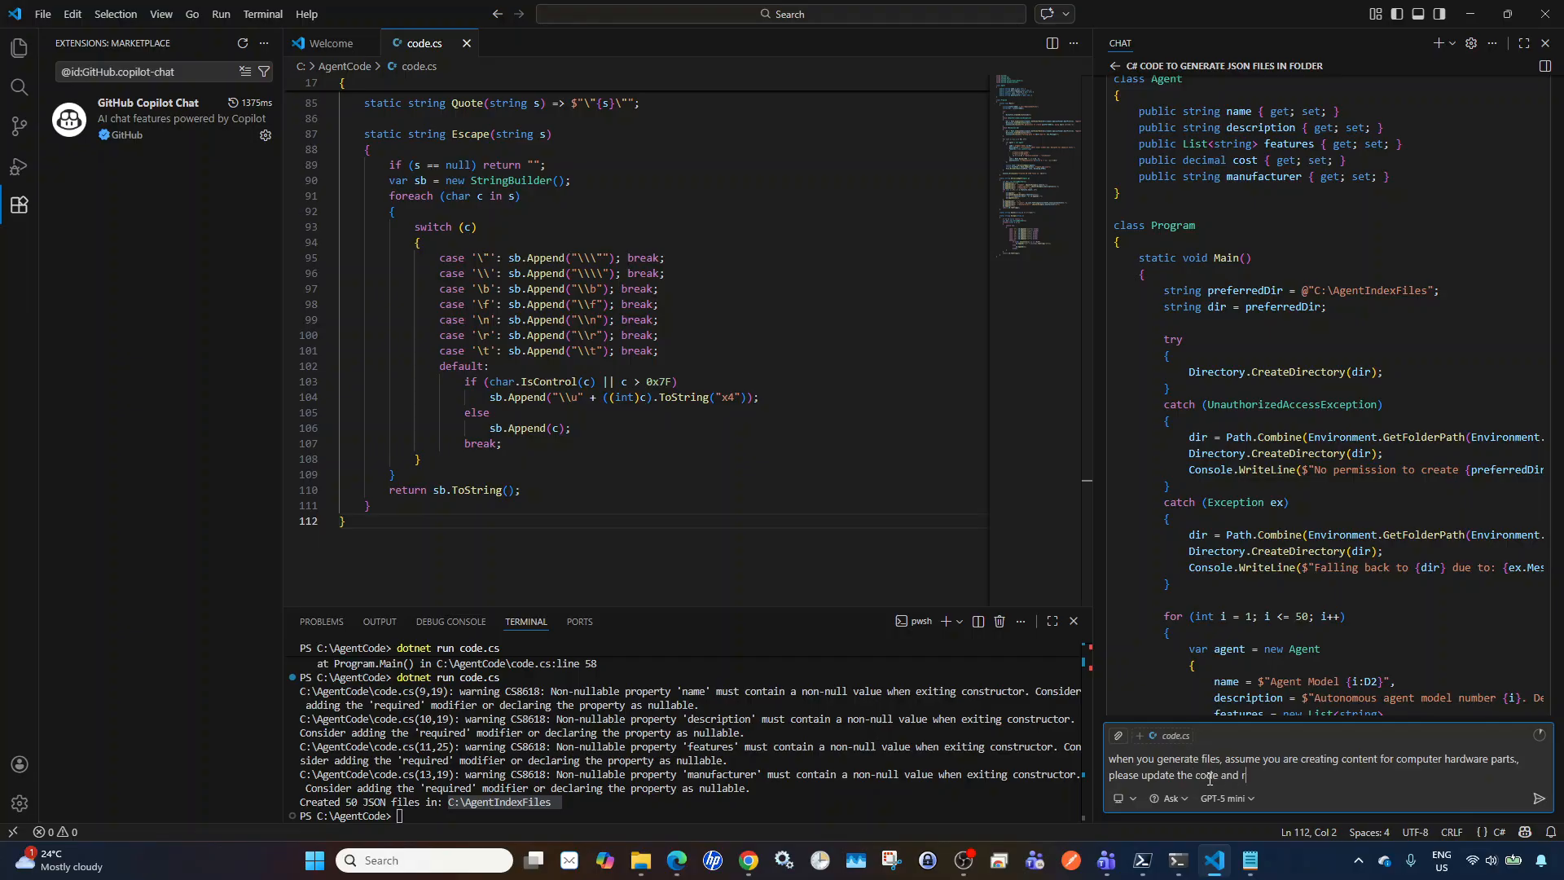
- Review the description in agent_1.json in Notepad and return to the chat prompt in Visual Studio Code
left_click(1251, 860)
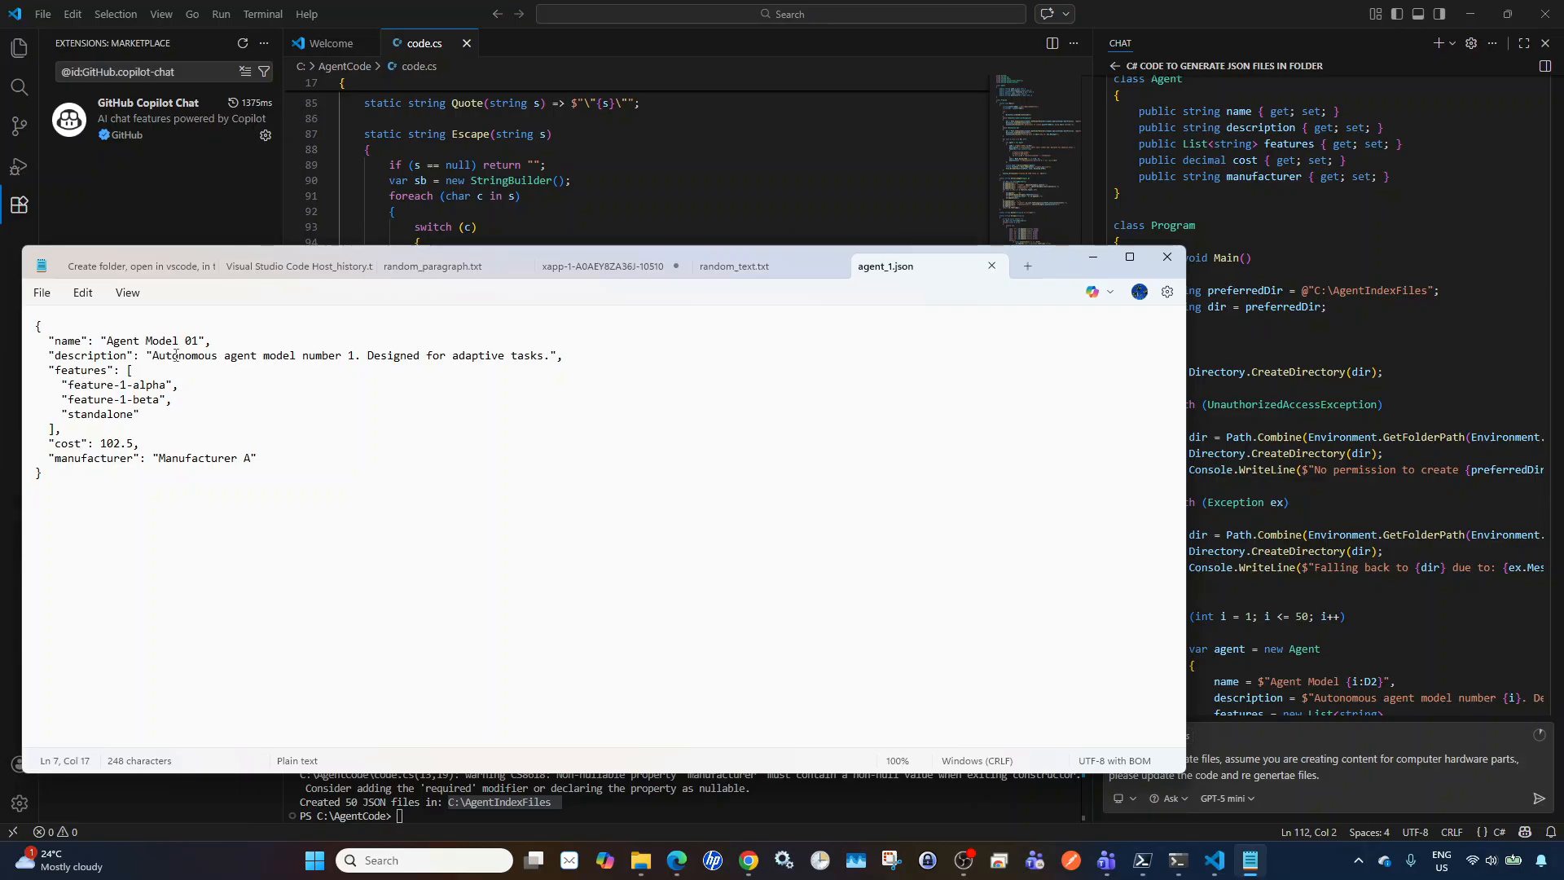
left_click_drag(188, 359, 447, 356)
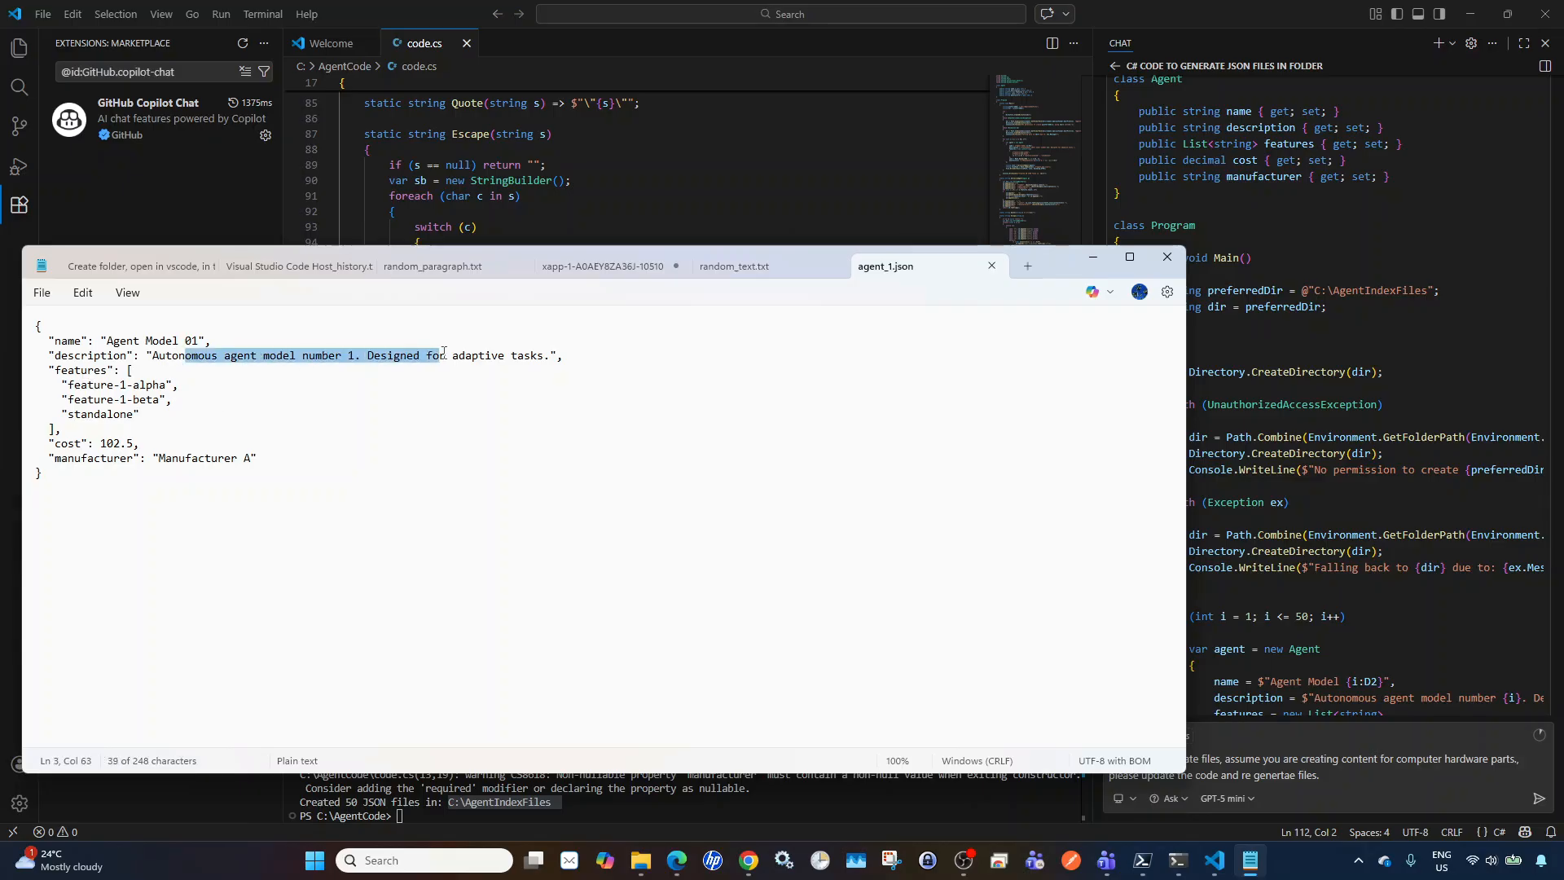
left_click(511, 356)
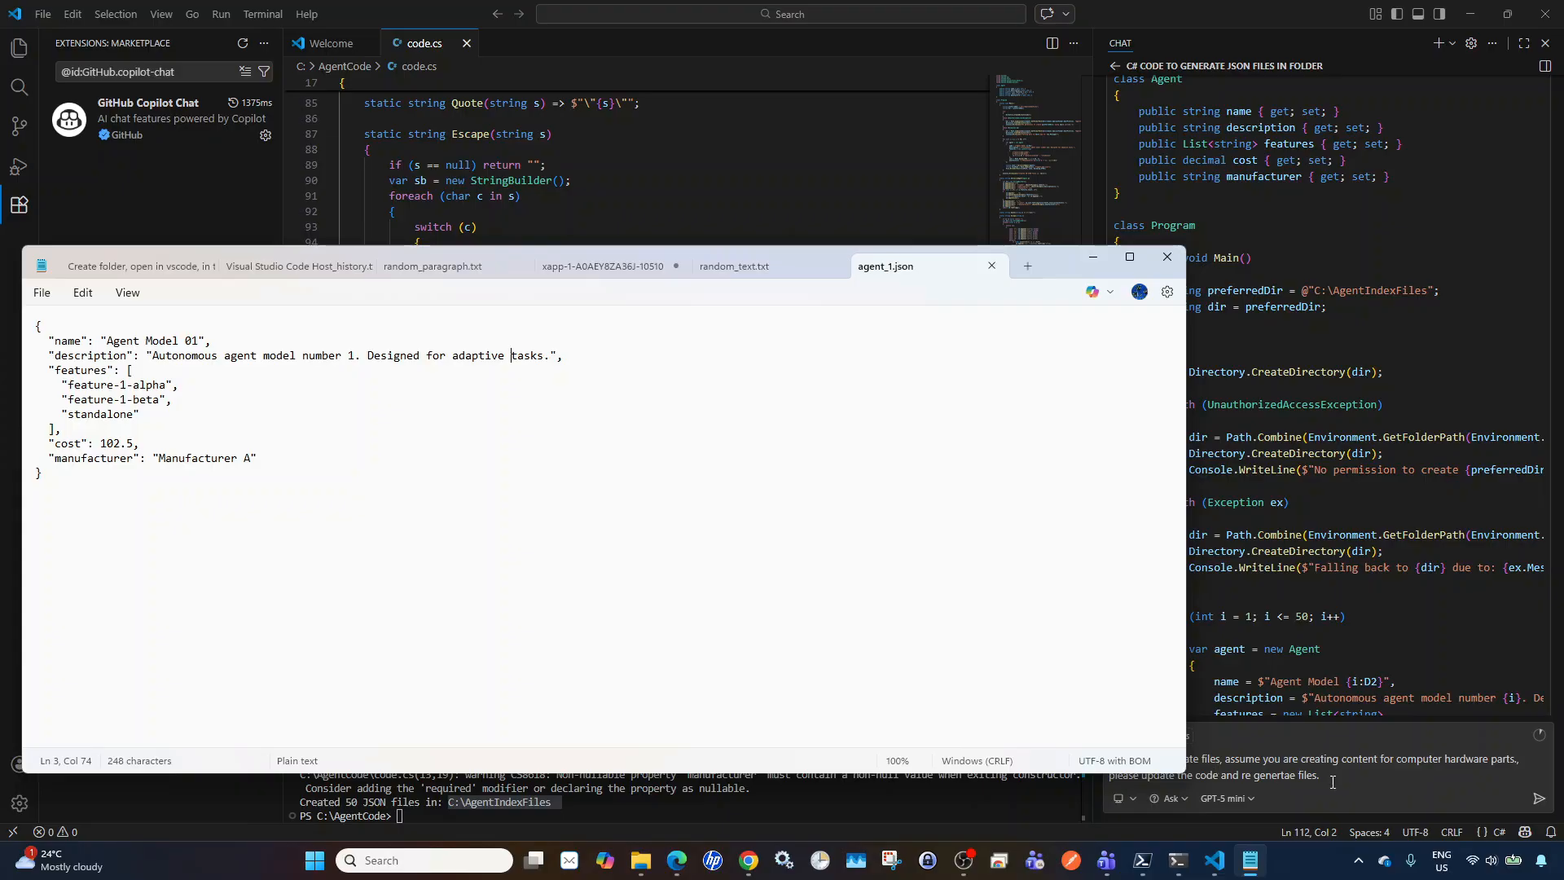
left_click(1333, 782)
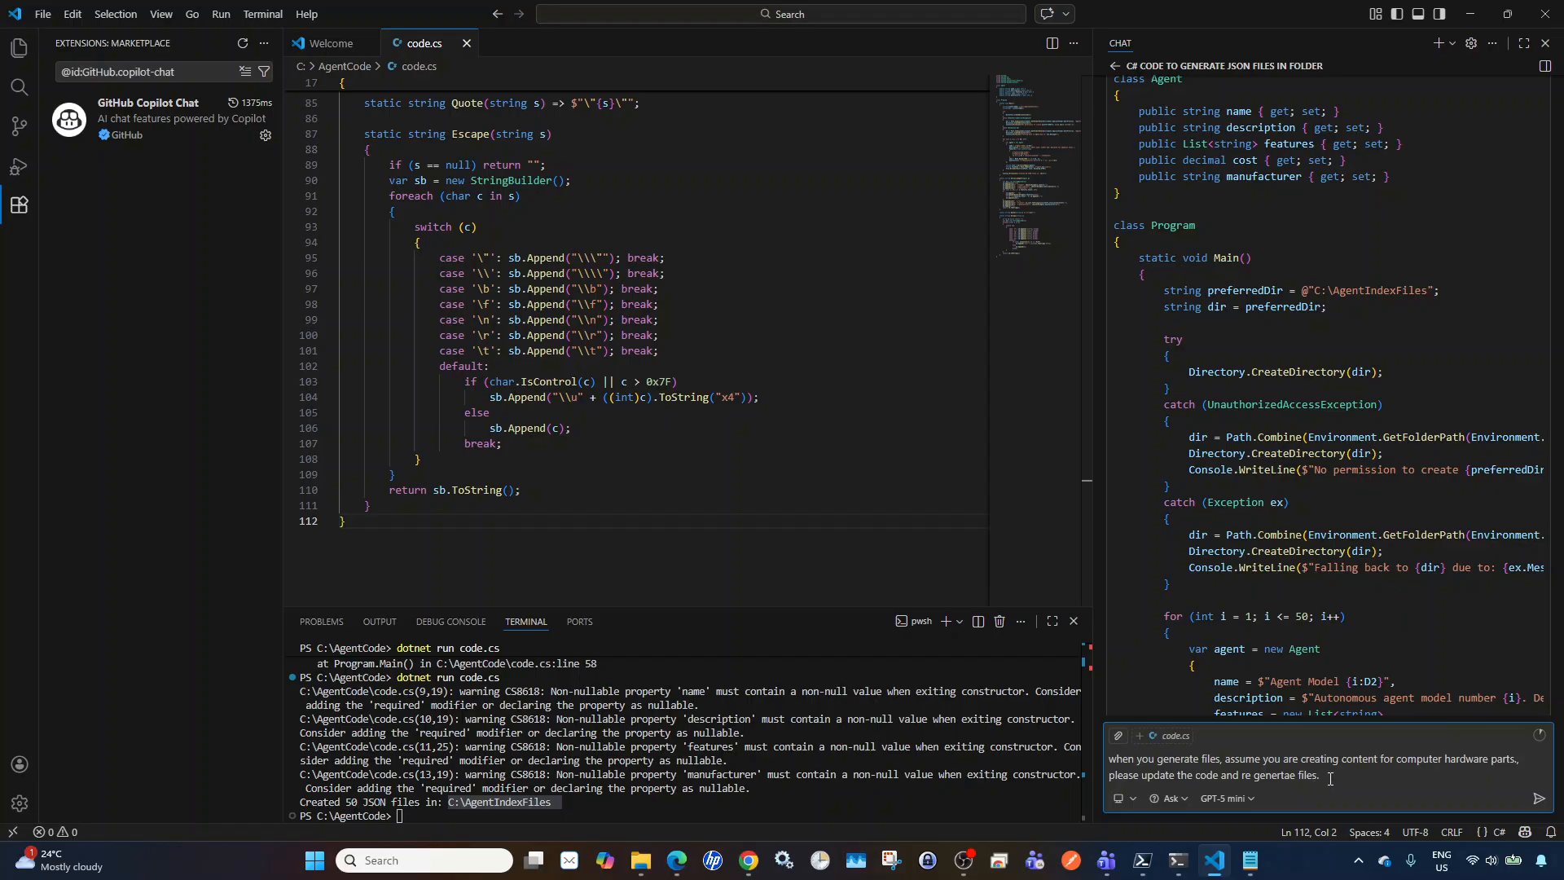
- Close agent_1.json in Notepad and minimize the Notepad window
left_click(1251, 860)
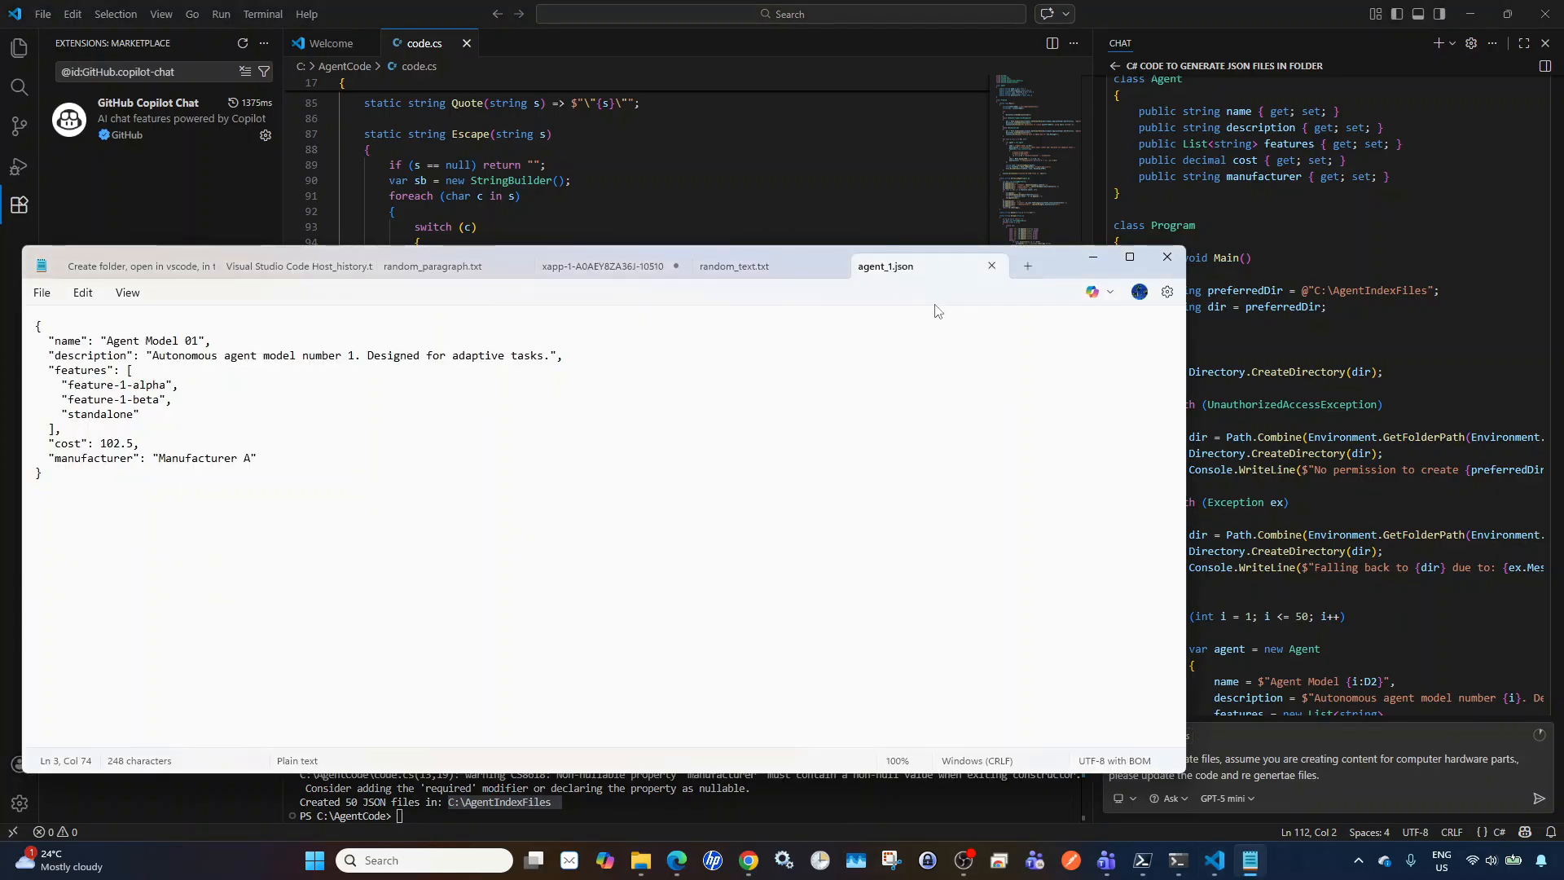
left_click(991, 266)
left_click(1092, 257)
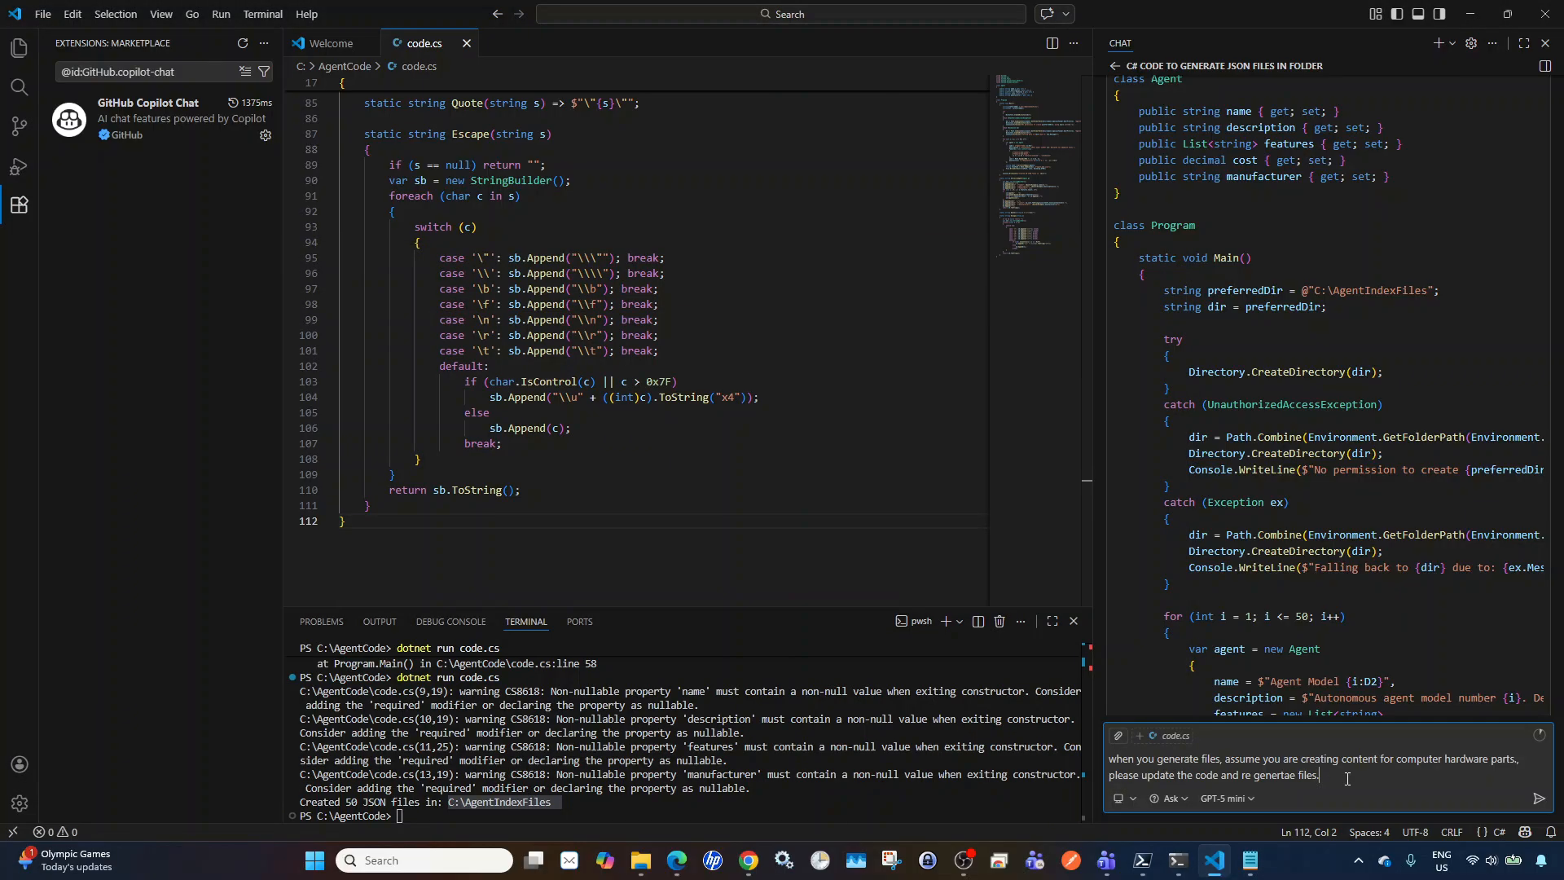
- Submit the computer hardware parts prompt to the chat and delete all existing JSON files from the AgentIndexFiles folder
left_click(1348, 779)
key("Return")
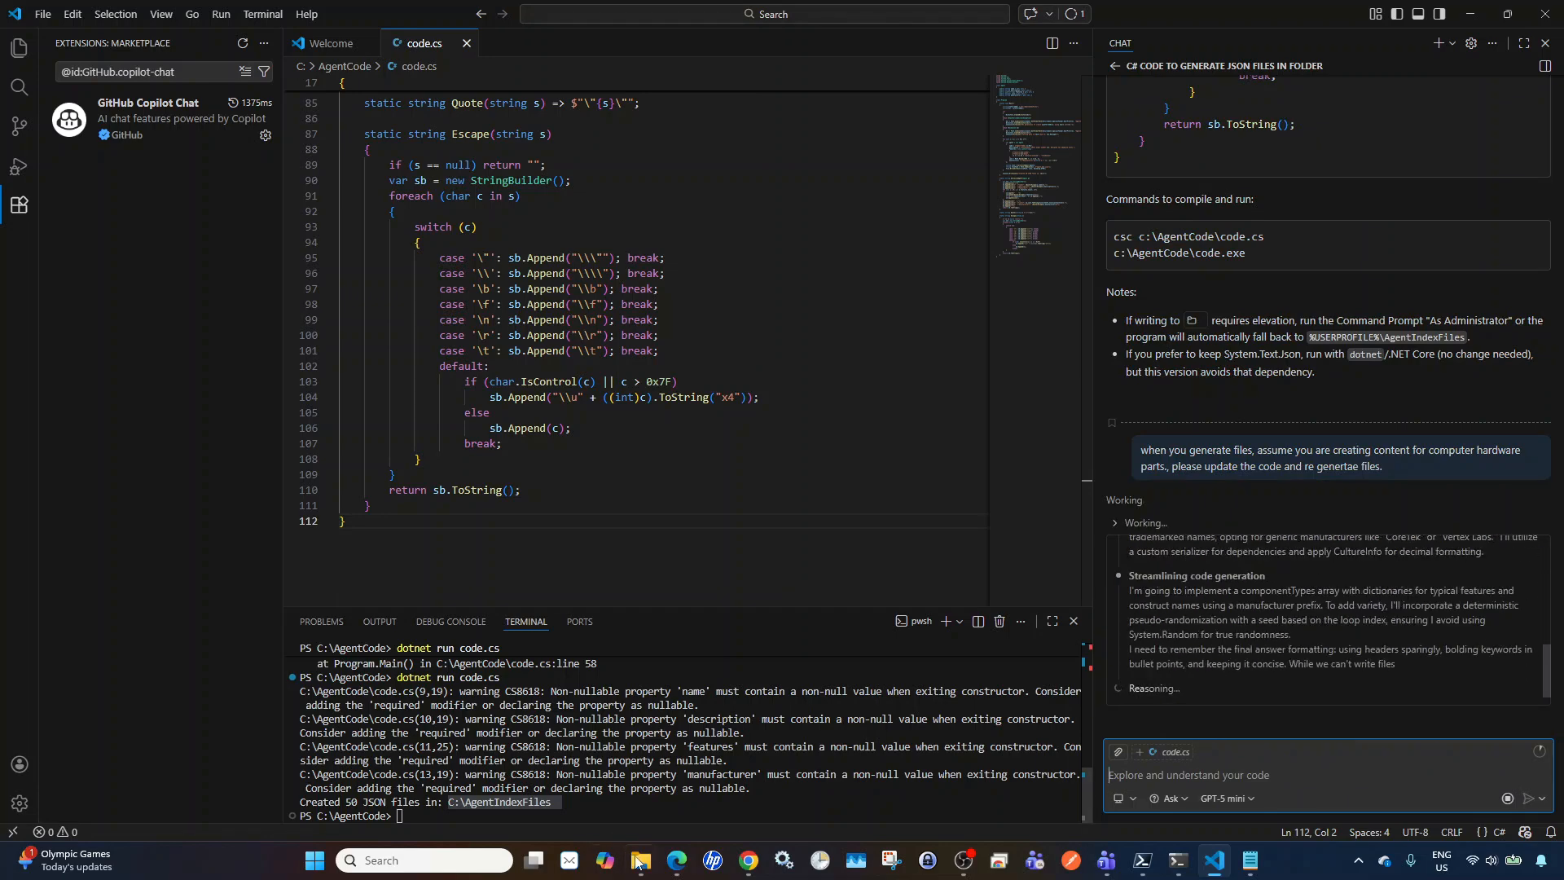
left_click(641, 860)
left_click(424, 443)
key("ctrl+a")
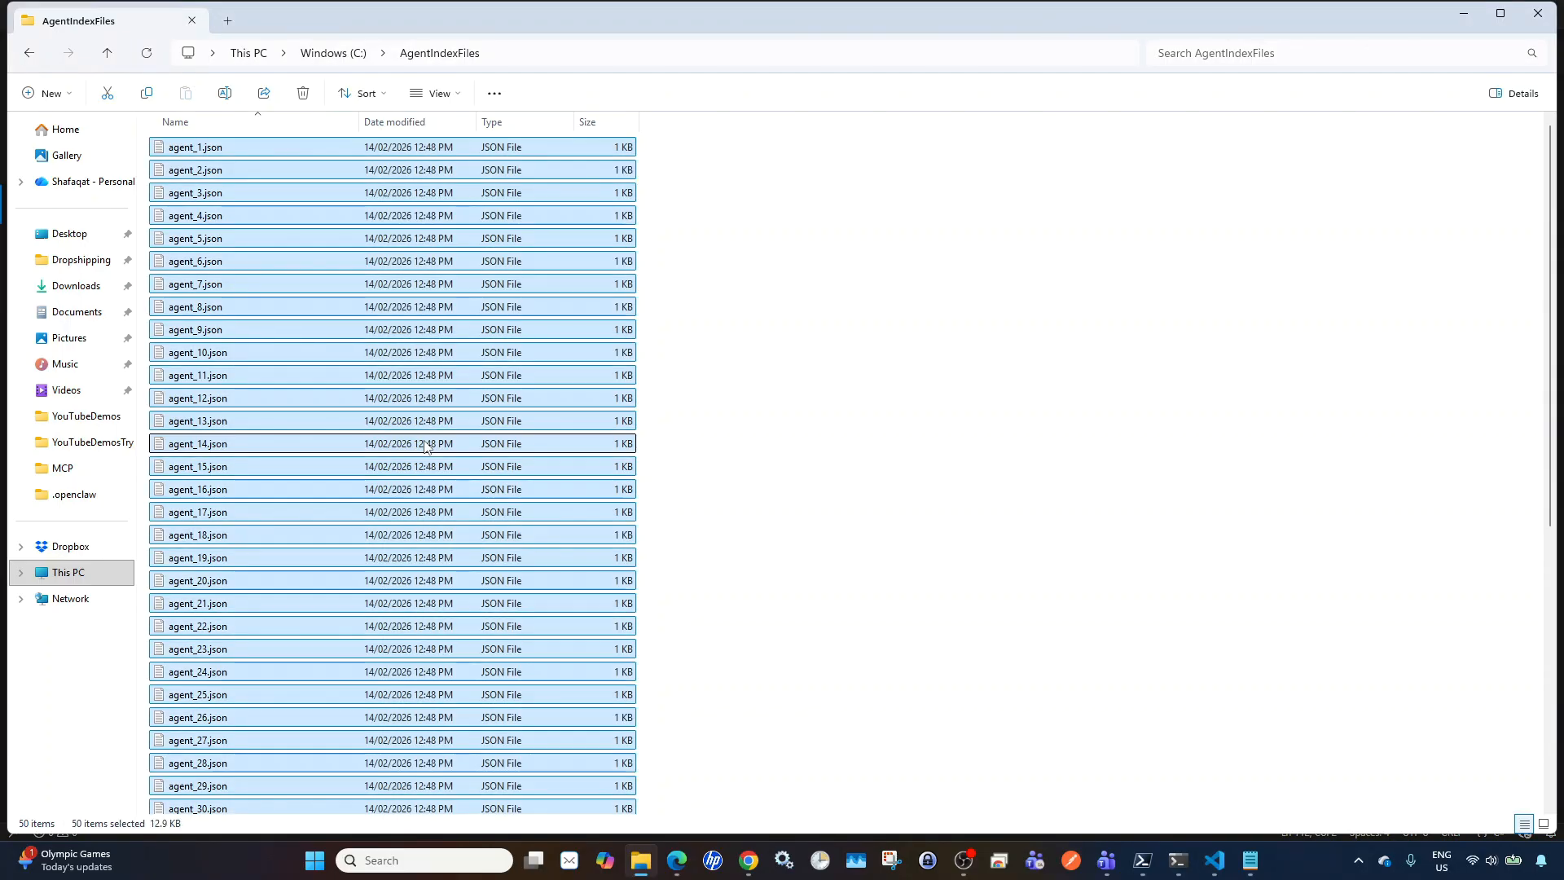
key("Delete")
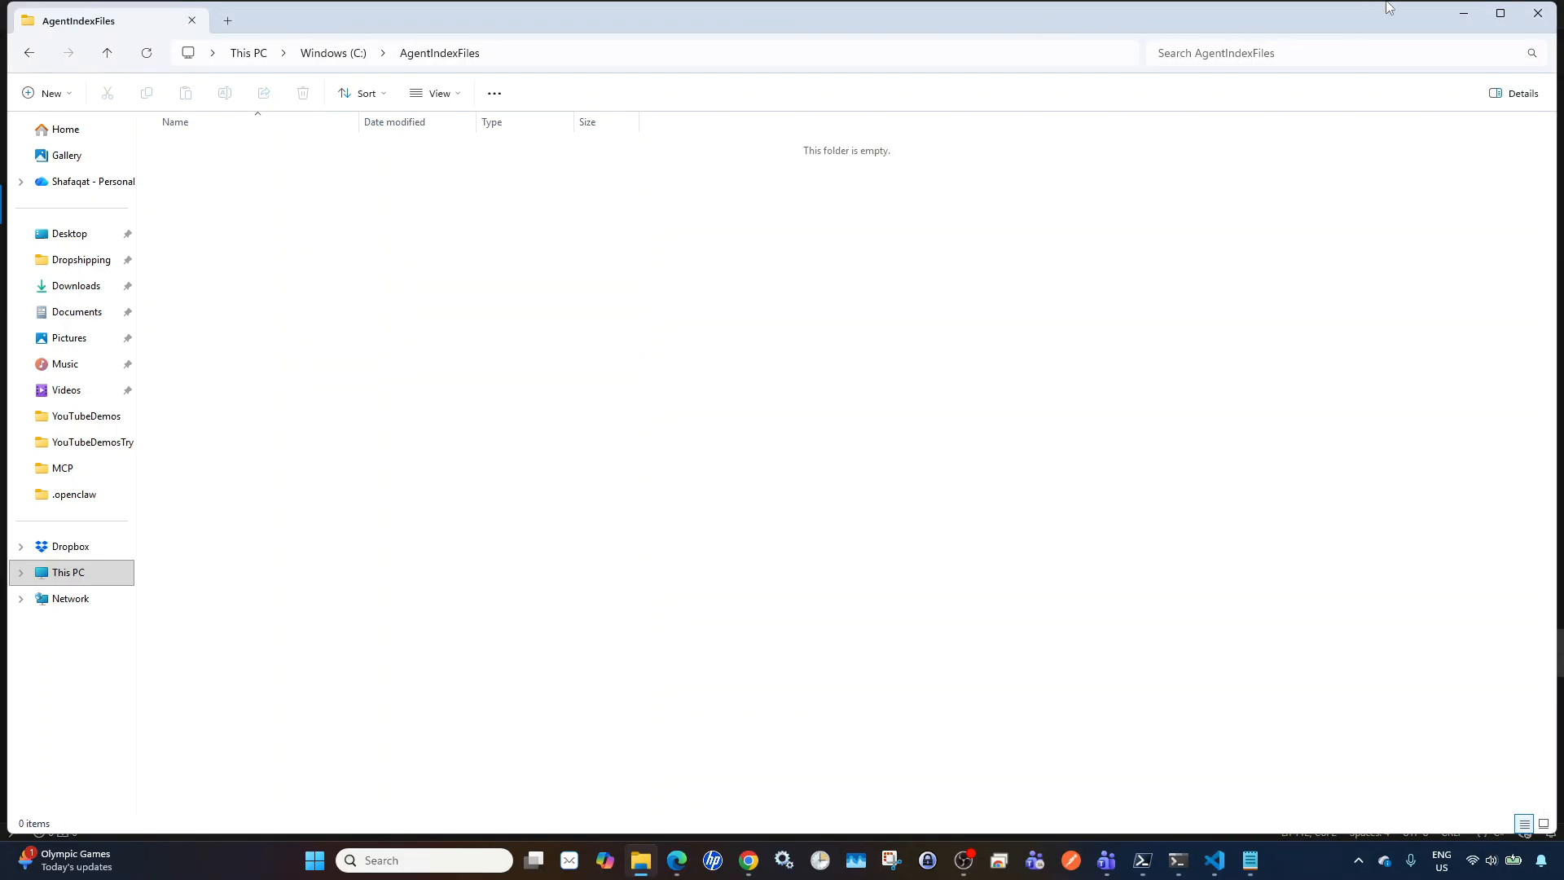
left_click(1459, 12)
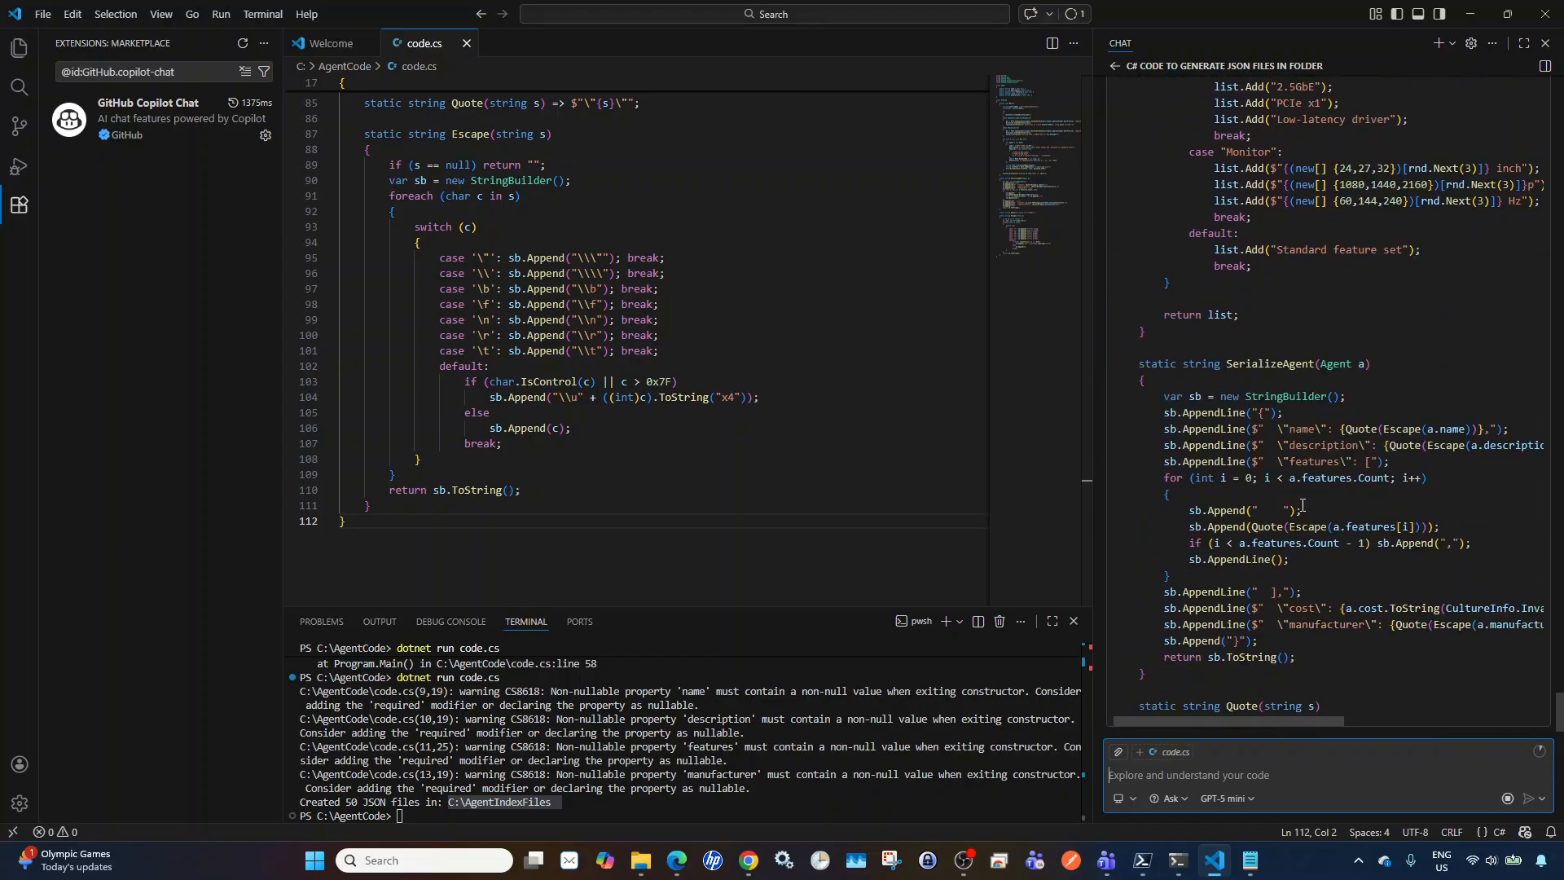
- Replace all of code.cs with the updated hardware-parts code from the chat response and save the file
scroll(1302, 505, "up", 10)
scroll(1302, 505, "up", 10)
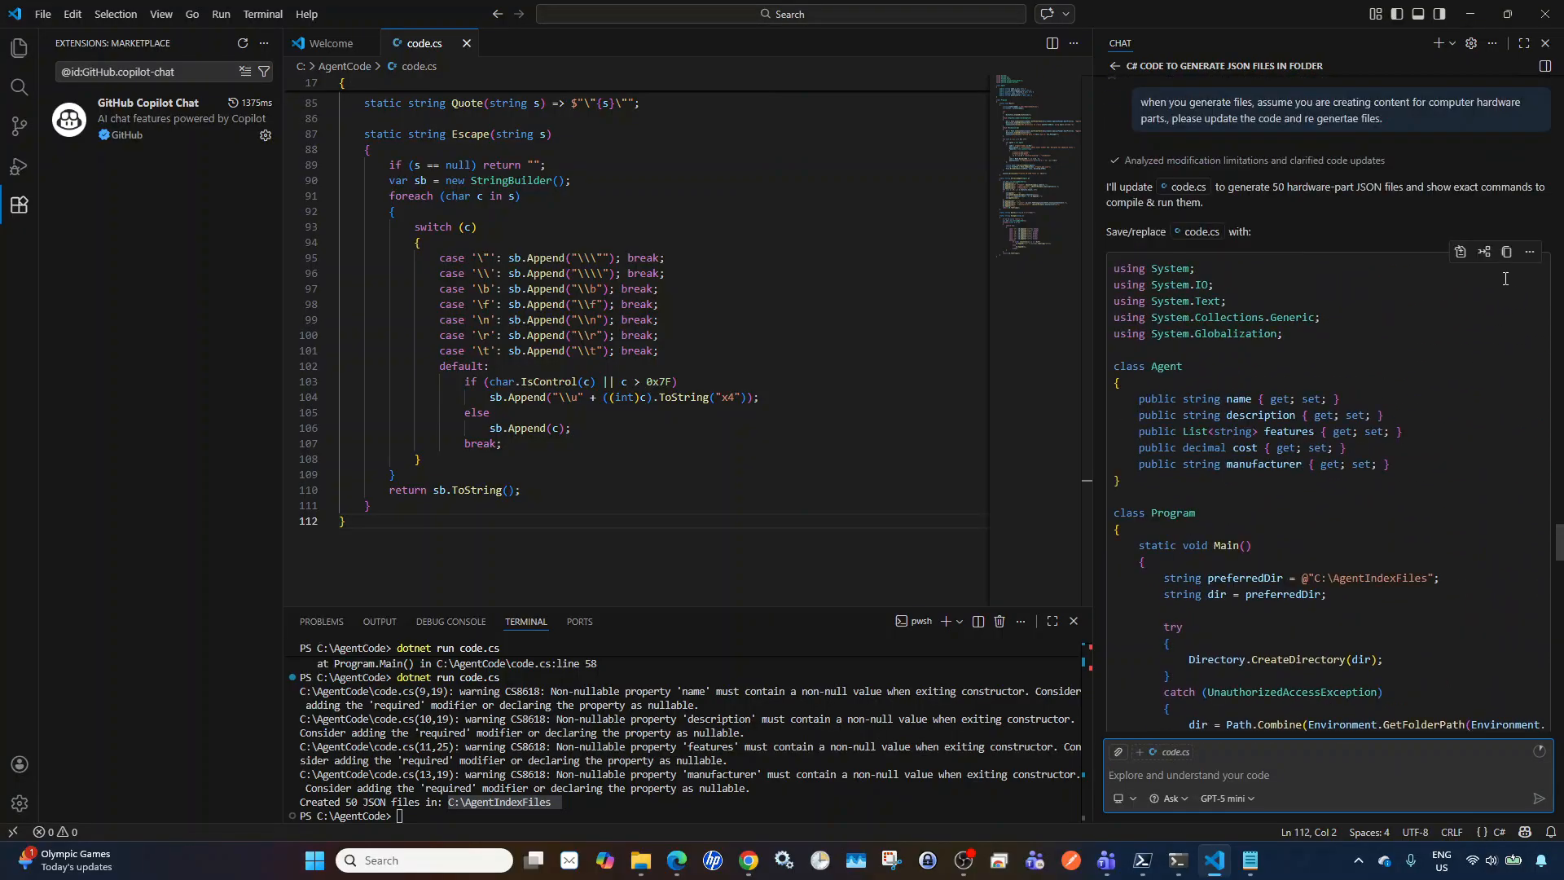
left_click(650, 350)
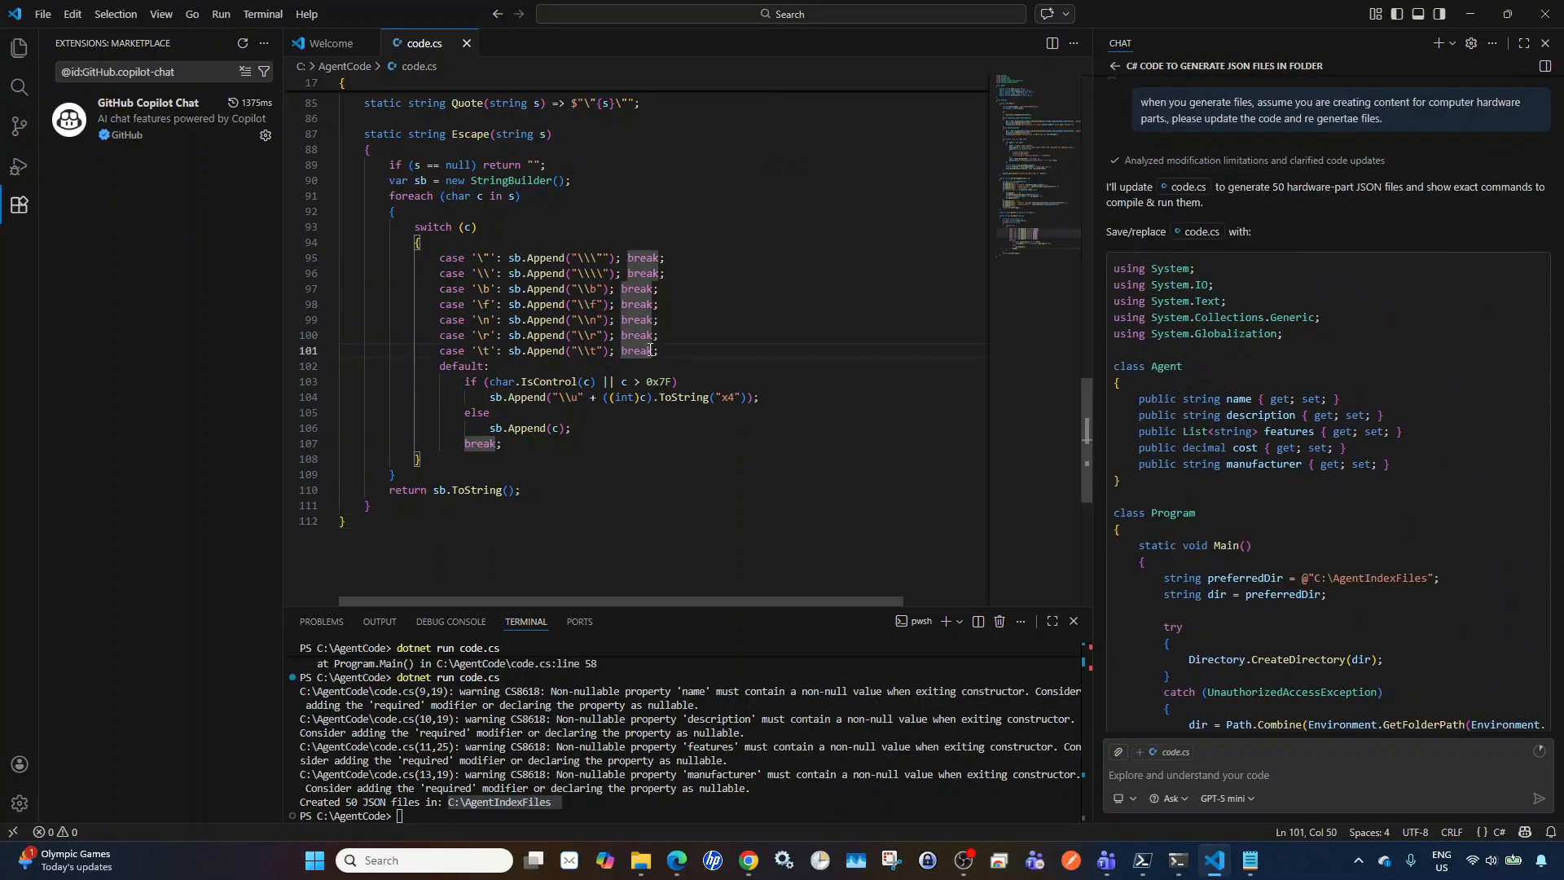
key("ctrl+a")
key("ctrl+v")
key("ctrl+s")
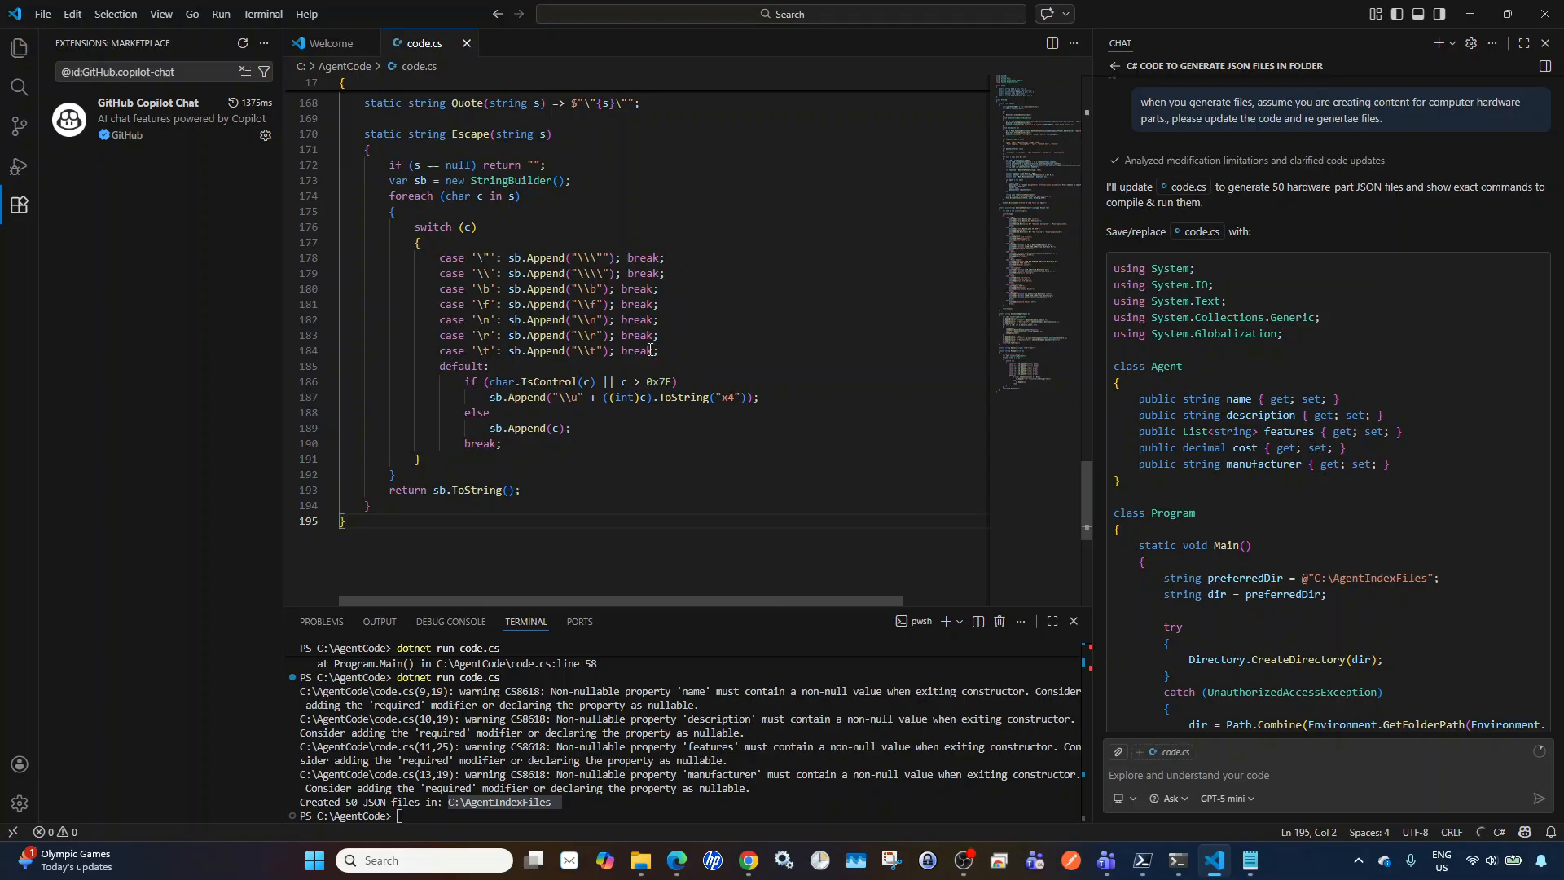
- Run dotnet run code.cs in the terminal to regenerate the JSON files
left_click(655, 805)
key("Up")
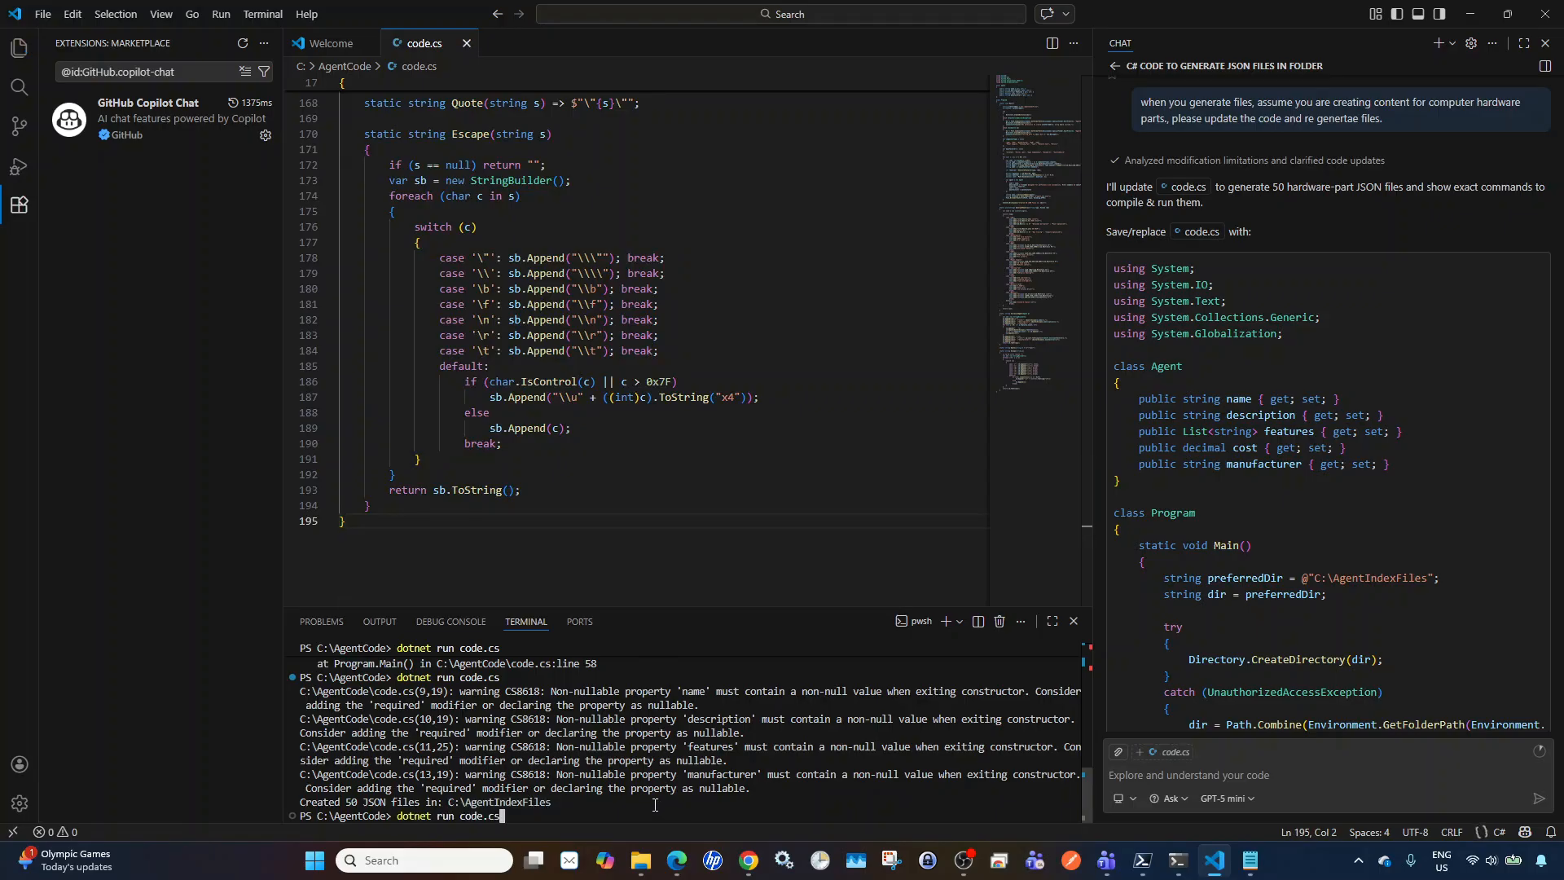
key("Return")
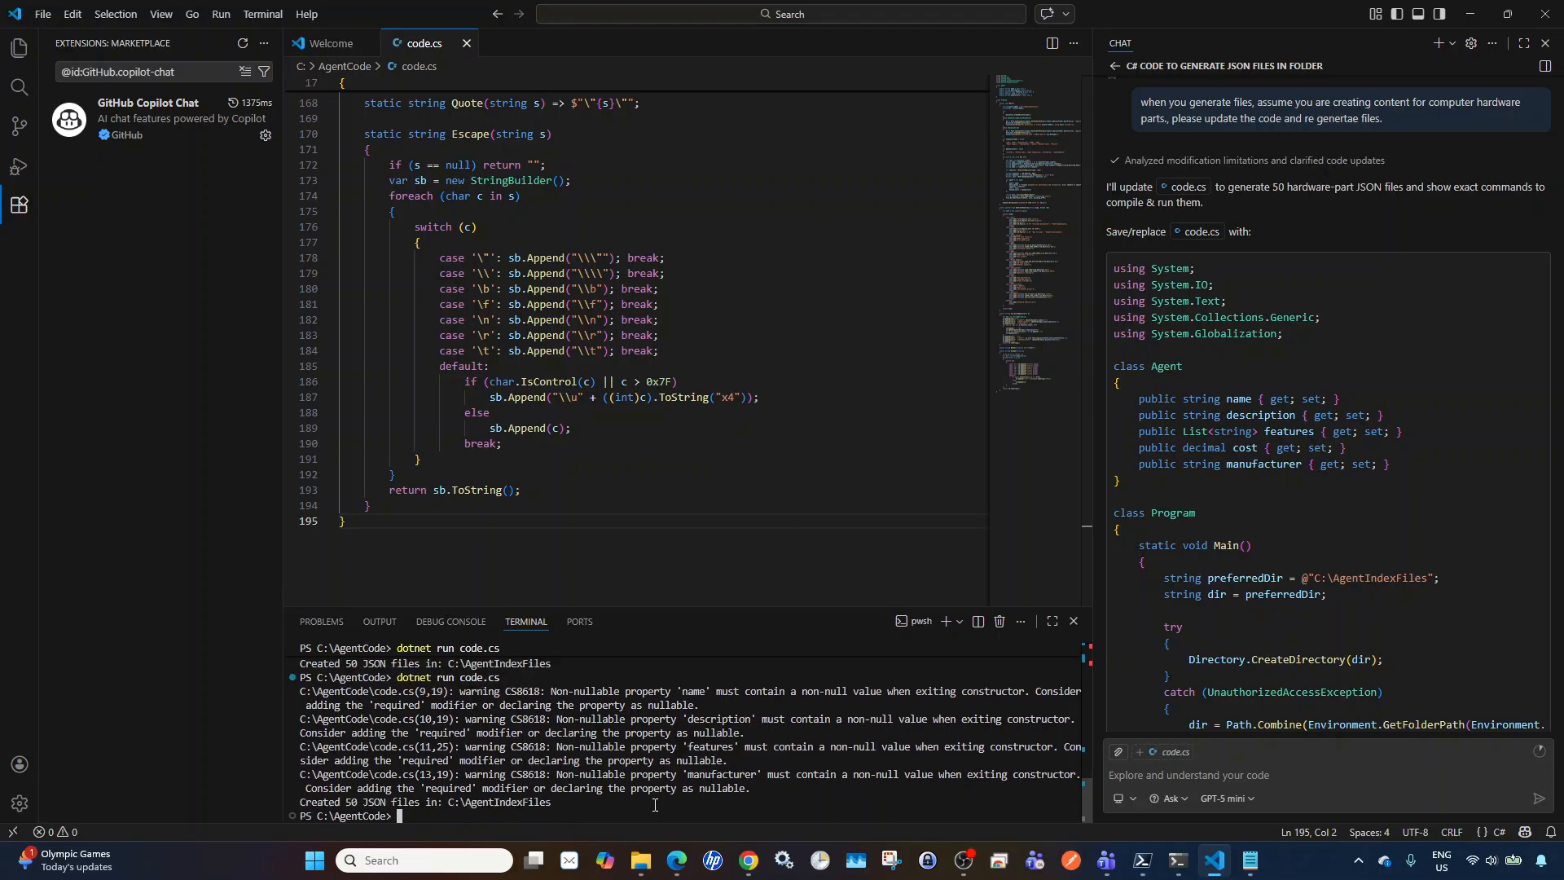
- Open the regenerated agent_1.json from AgentIndexFiles in Notepad, examine its name, description and other fields, and minimize the window
left_click(641, 859)
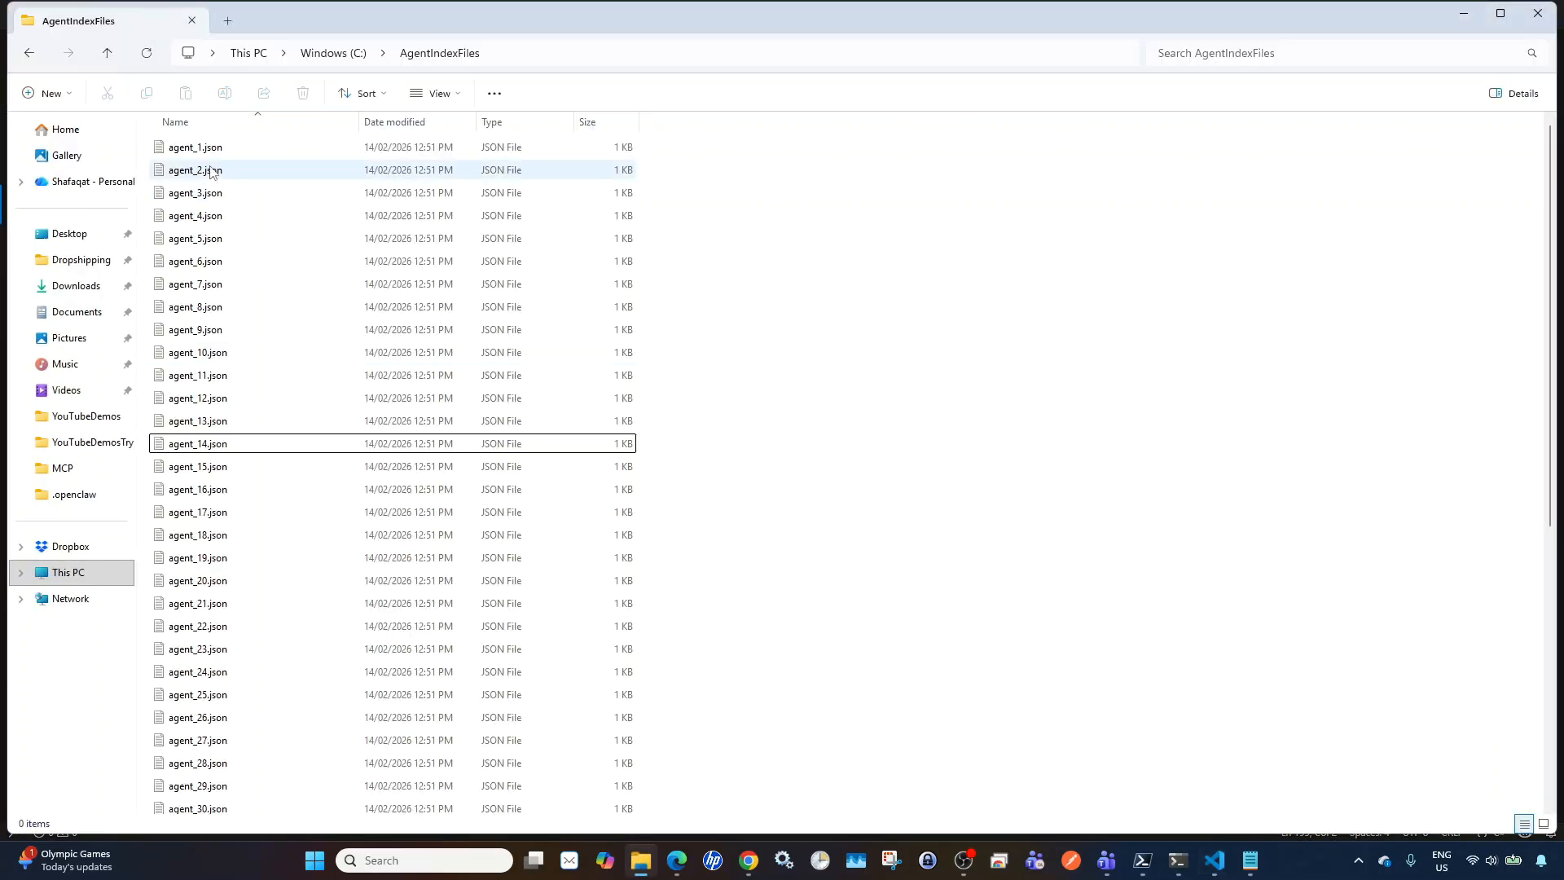
left_click(205, 151)
right_click(205, 151)
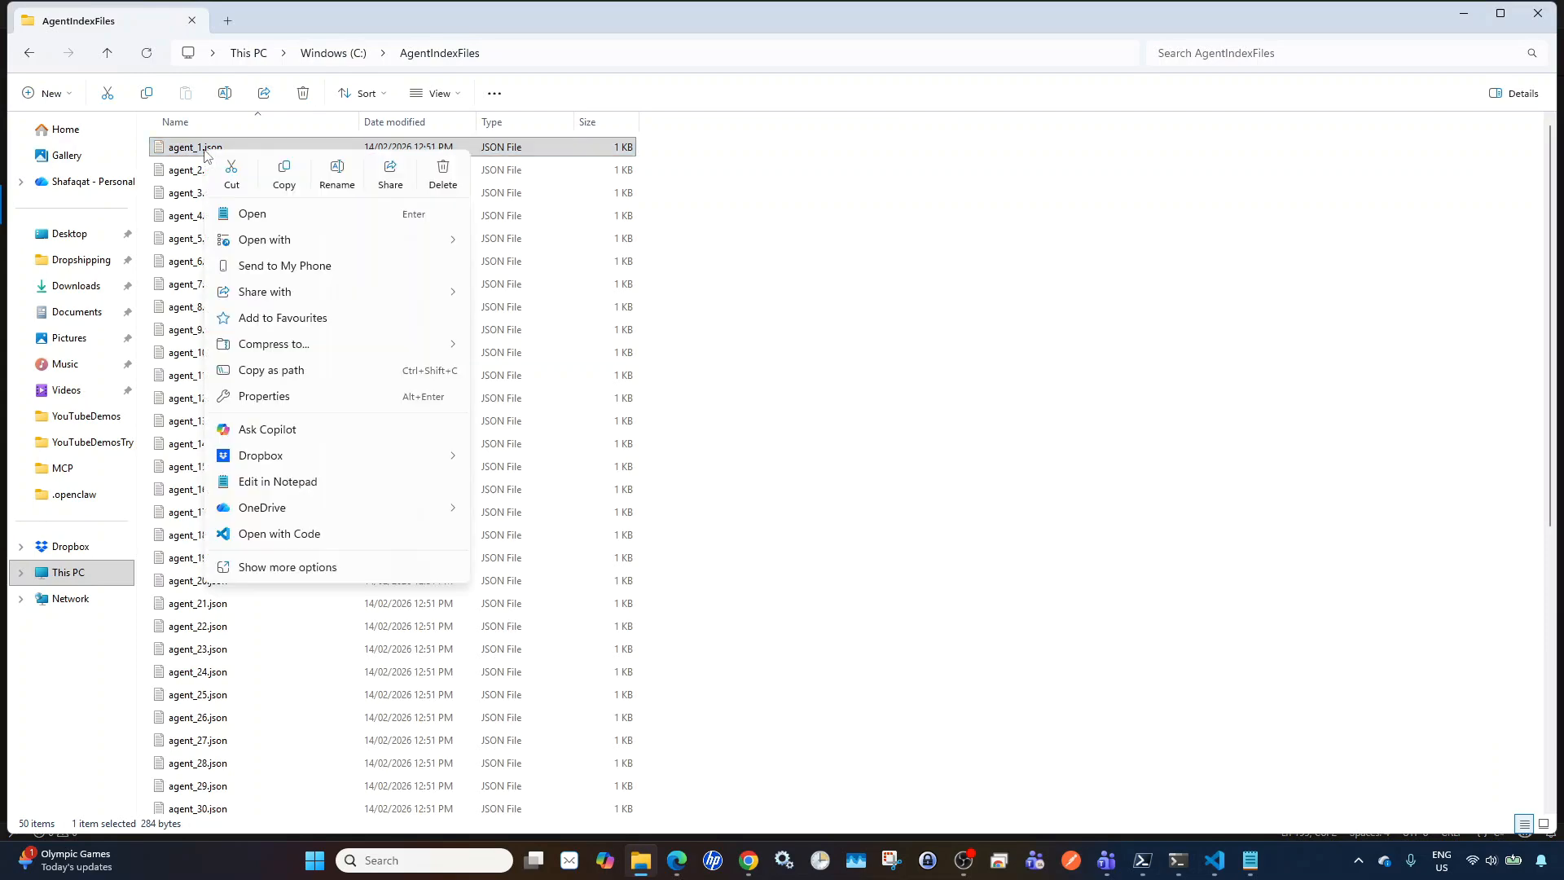
left_click(237, 212)
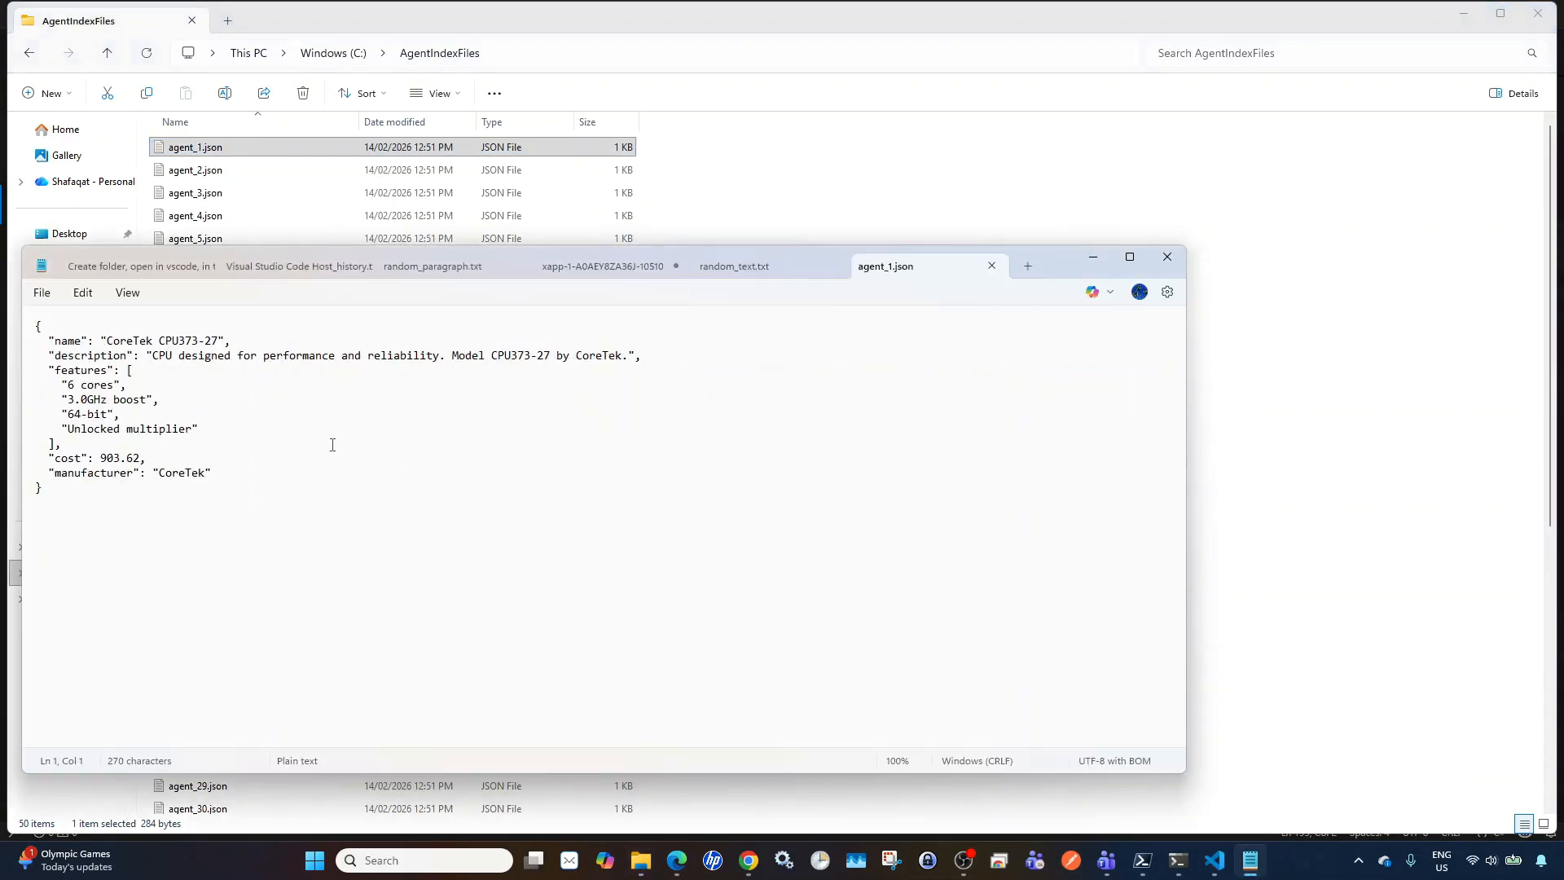
double_click(168, 341)
left_click(526, 355)
left_click_drag(131, 494, 61, 310)
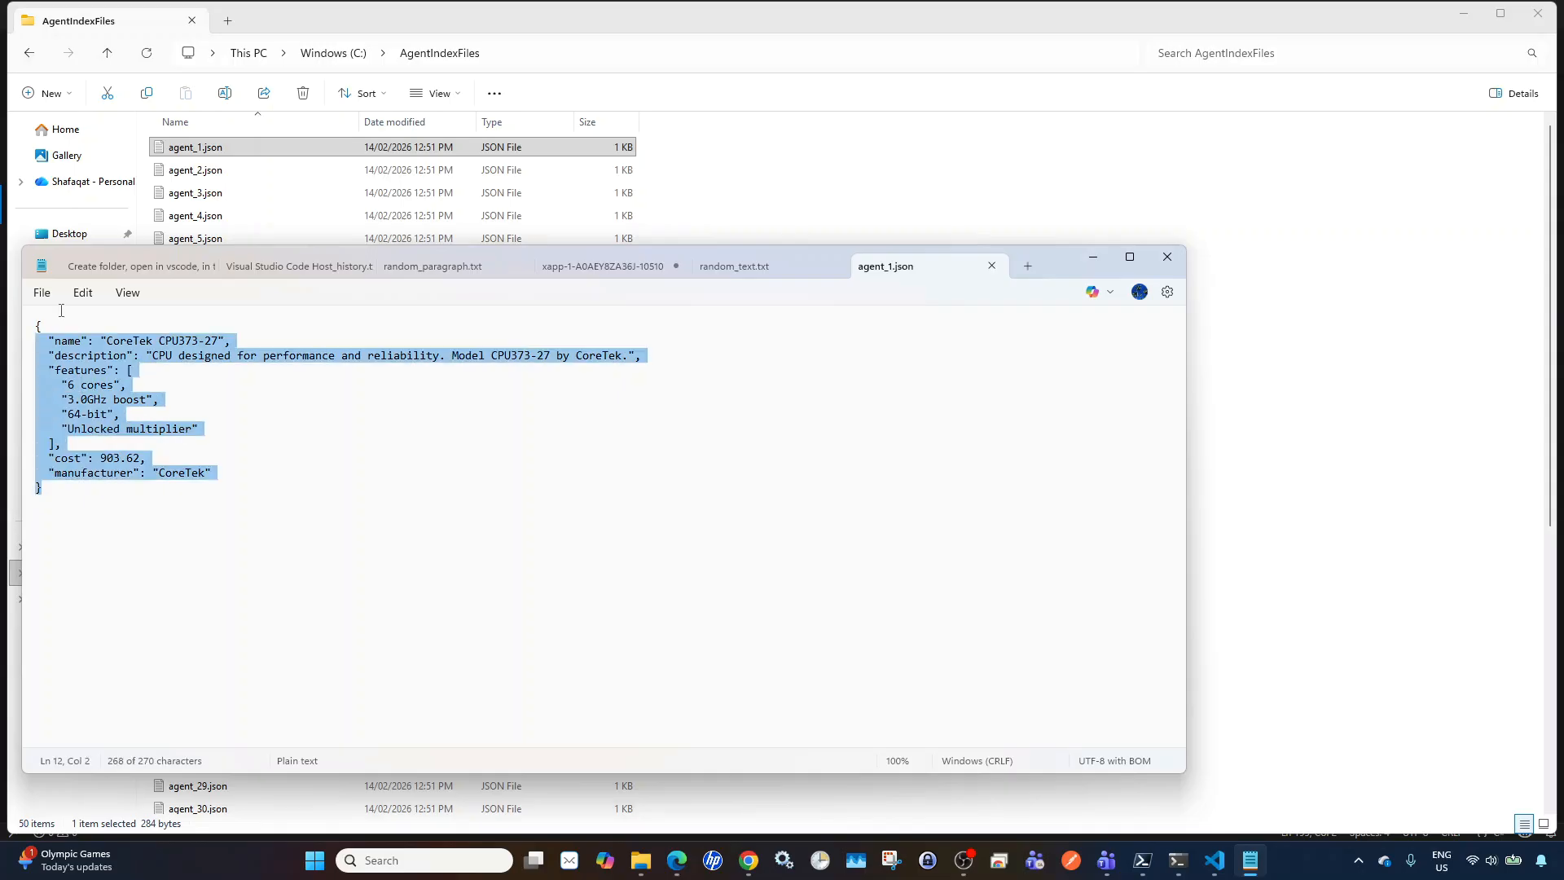
left_click(368, 488)
left_click(1091, 259)
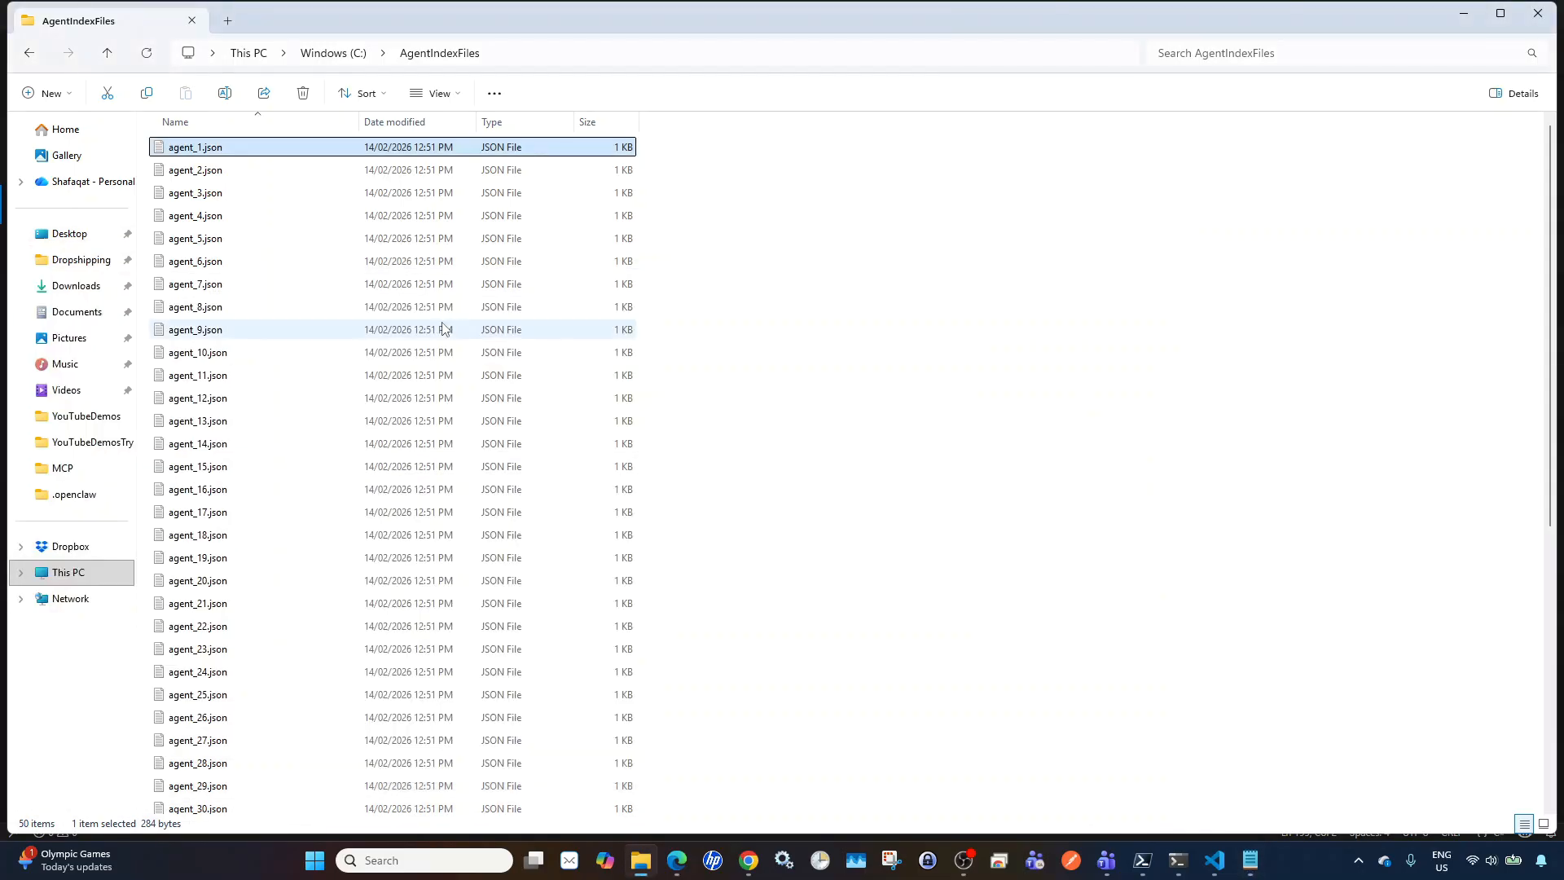
- Copy the AgentIndexFiles folder path, switch to Microsoft Foundry and browse to C:\AgentIndexFiles for the files to attach
left_click(623, 54)
key("ctrl+c")
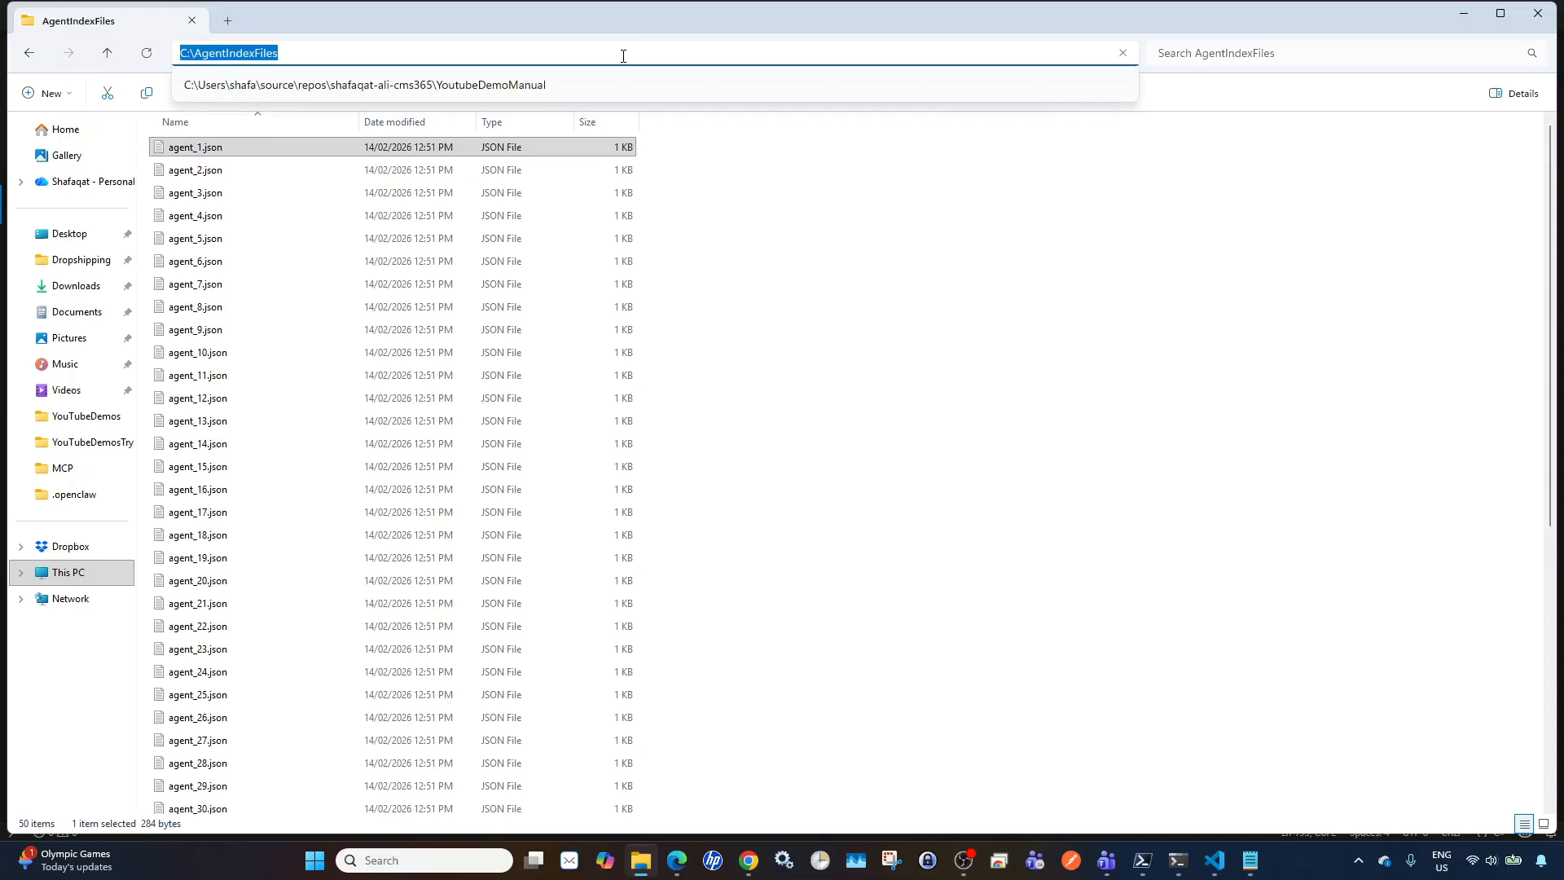
key("alt+Tab")
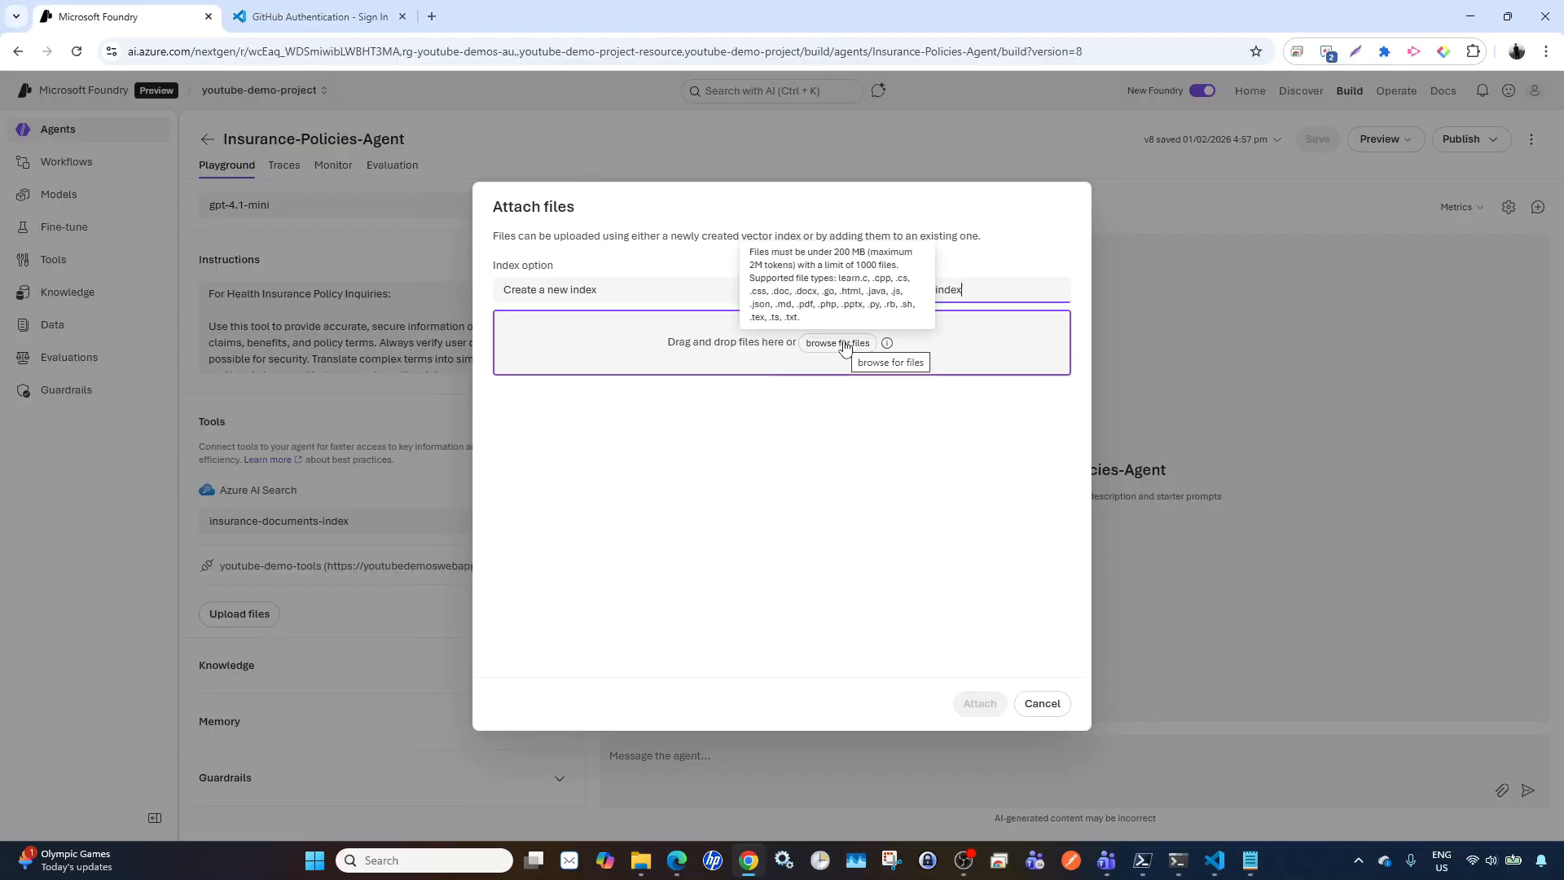
left_click(846, 345)
key("ctrl+v")
key("Return")
key("Escape")
left_click(846, 345)
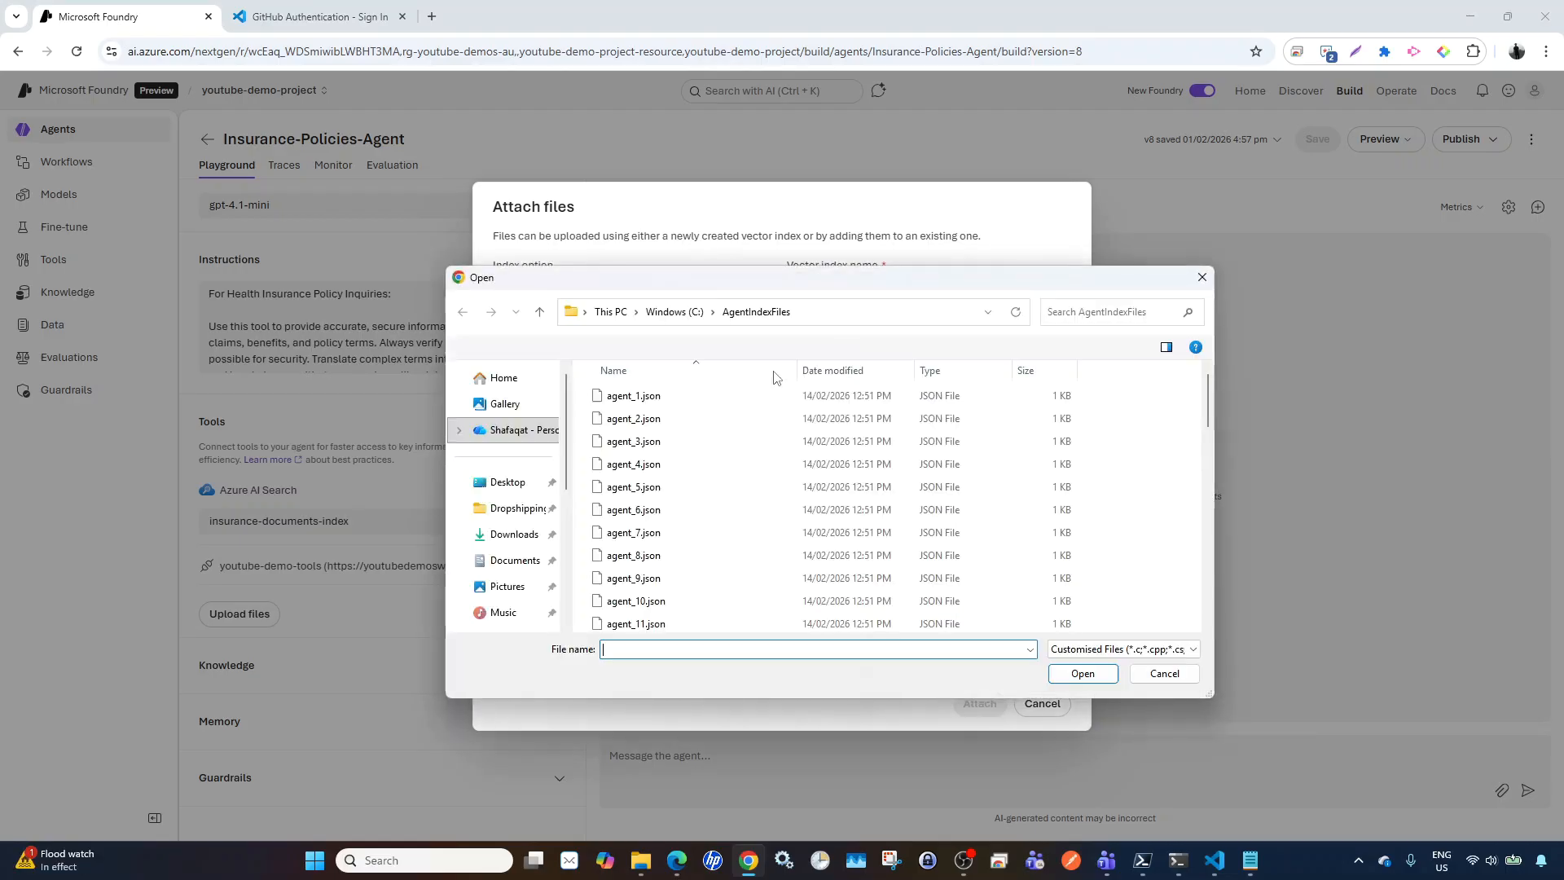
- Upload agent_1.json through agent_10.json to the new vector index
scroll(680, 493, "down", 13)
scroll(680, 515, "up", 13)
left_click(640, 396)
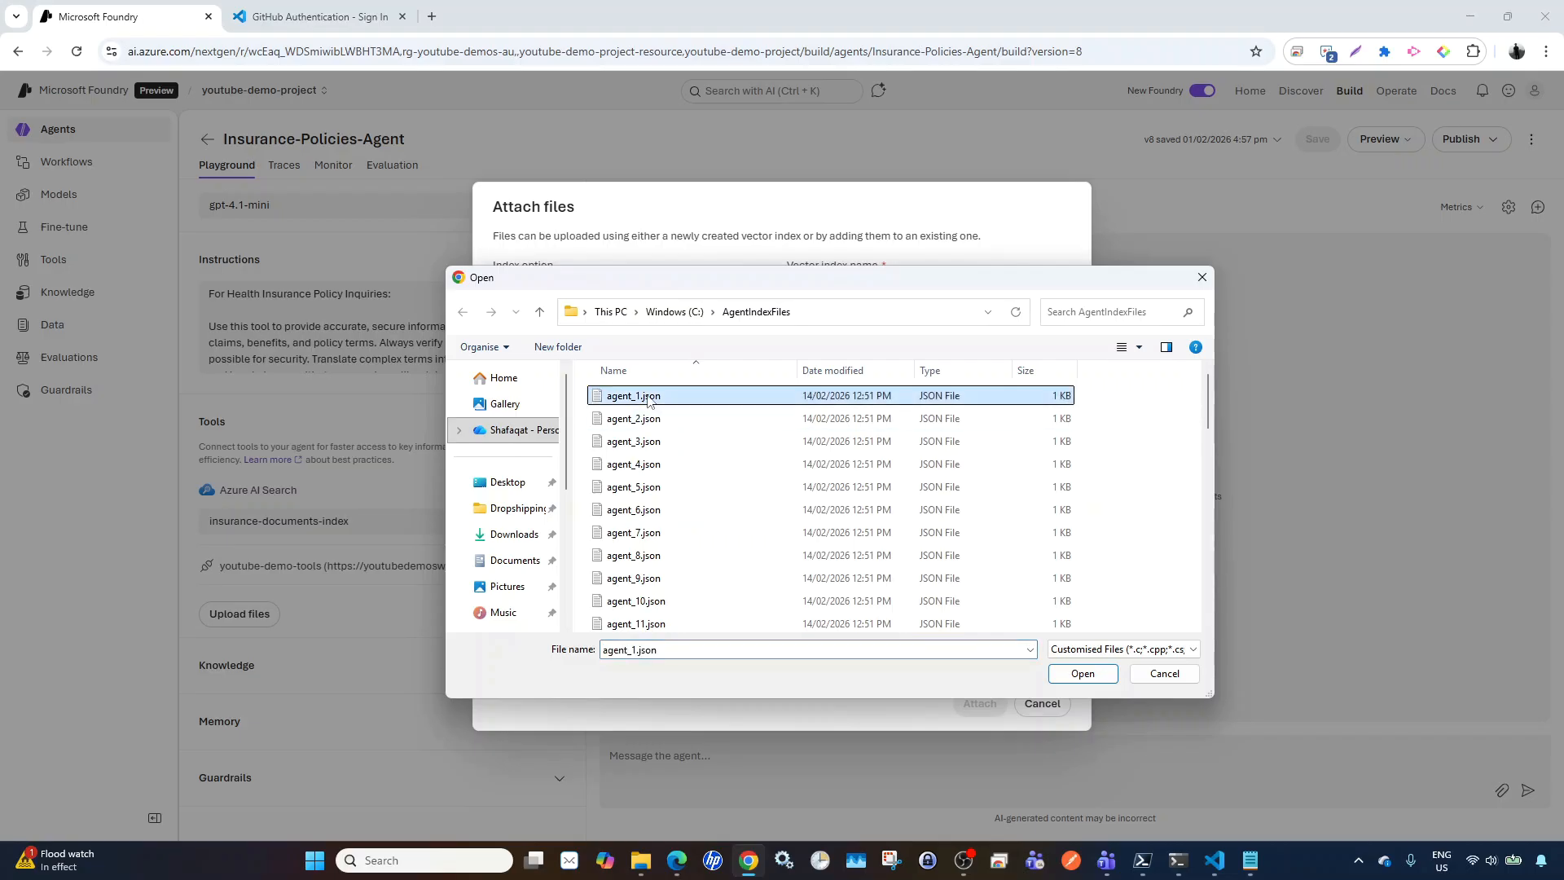
left_click(657, 603, "ctrl")
left_click(640, 395)
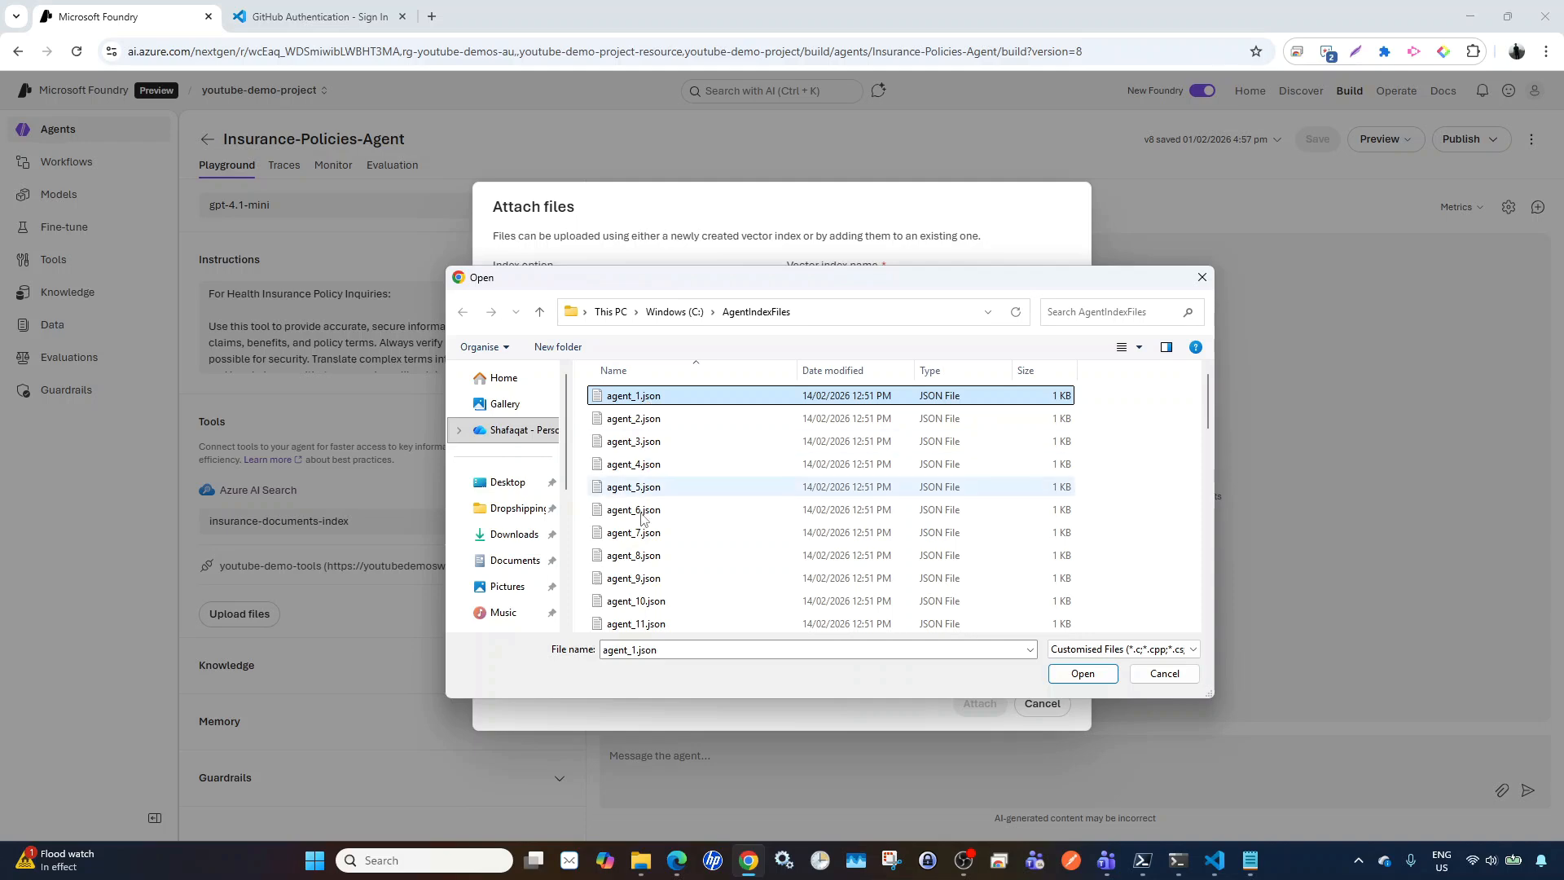
left_click(654, 602, "shift")
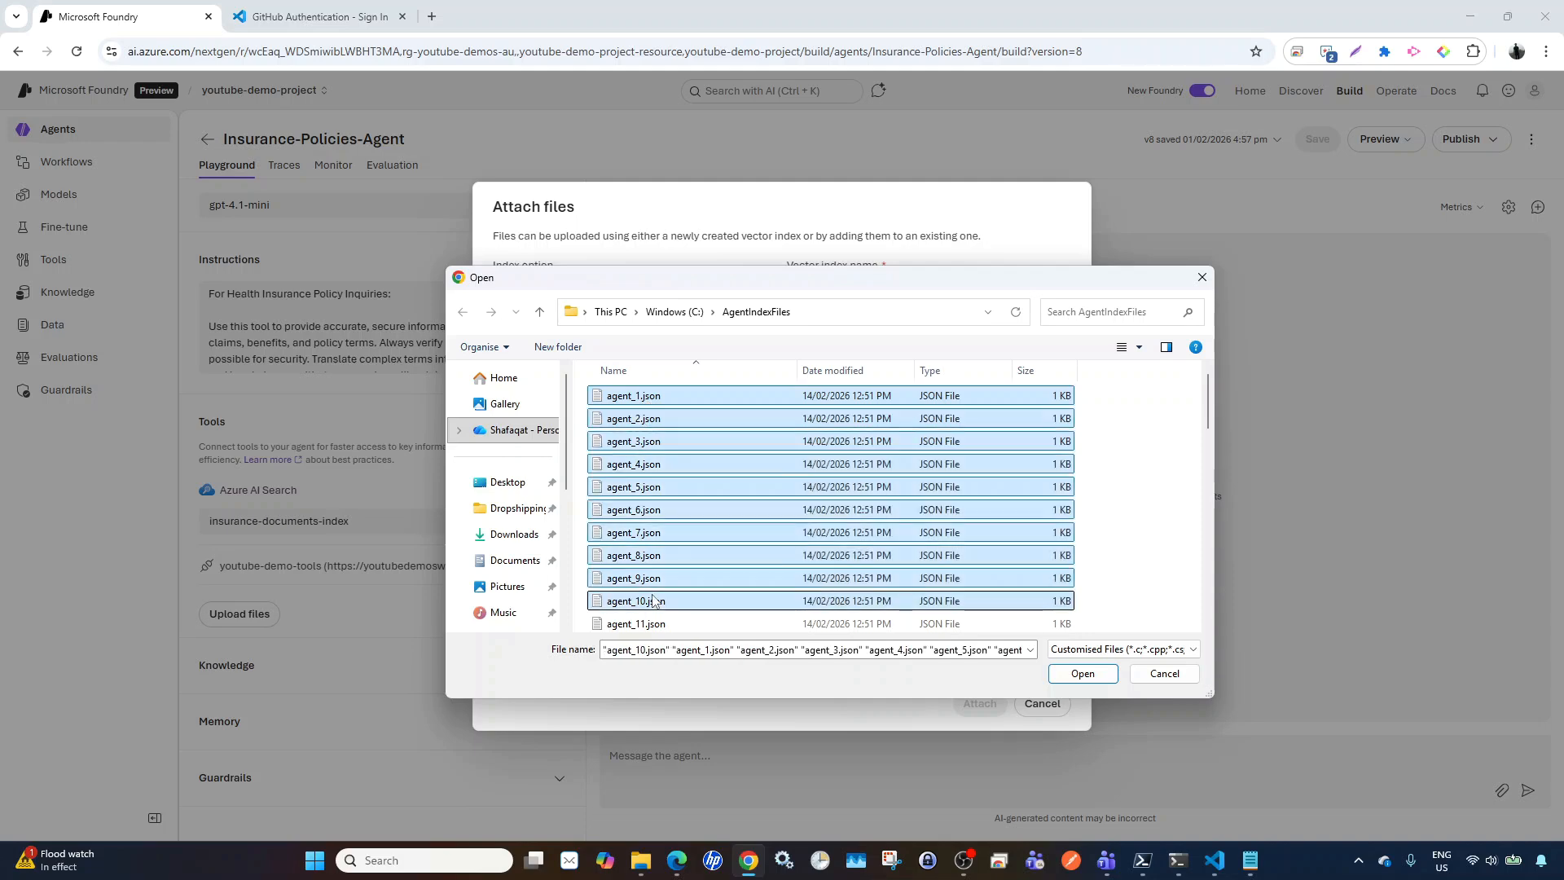
left_click(1077, 674)
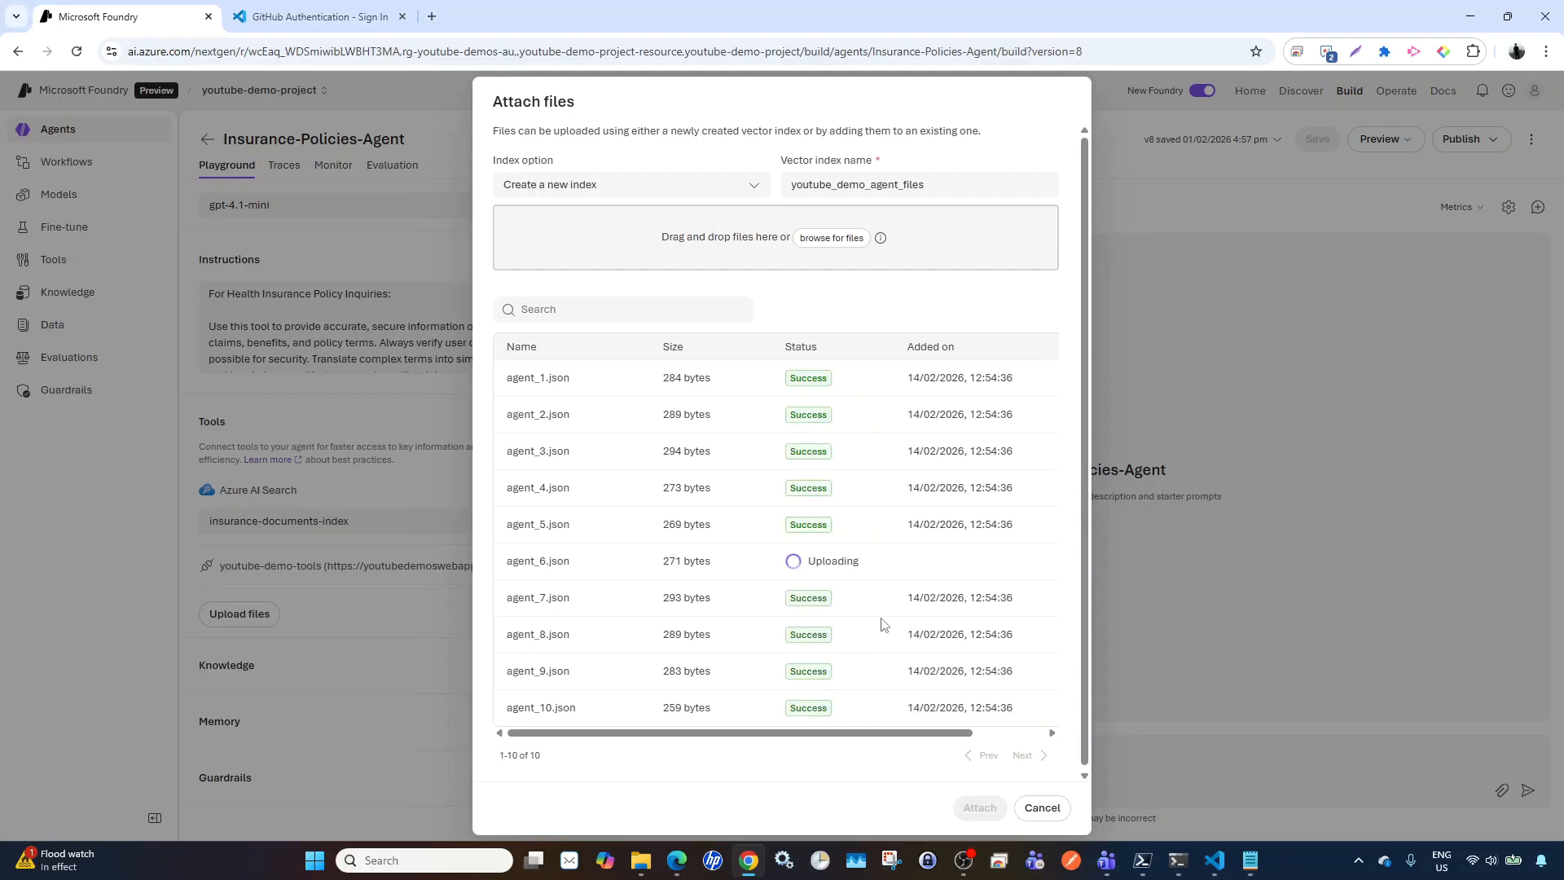
- Add agent_11.json through agent_20.json to the vector index upload
left_click(1040, 167)
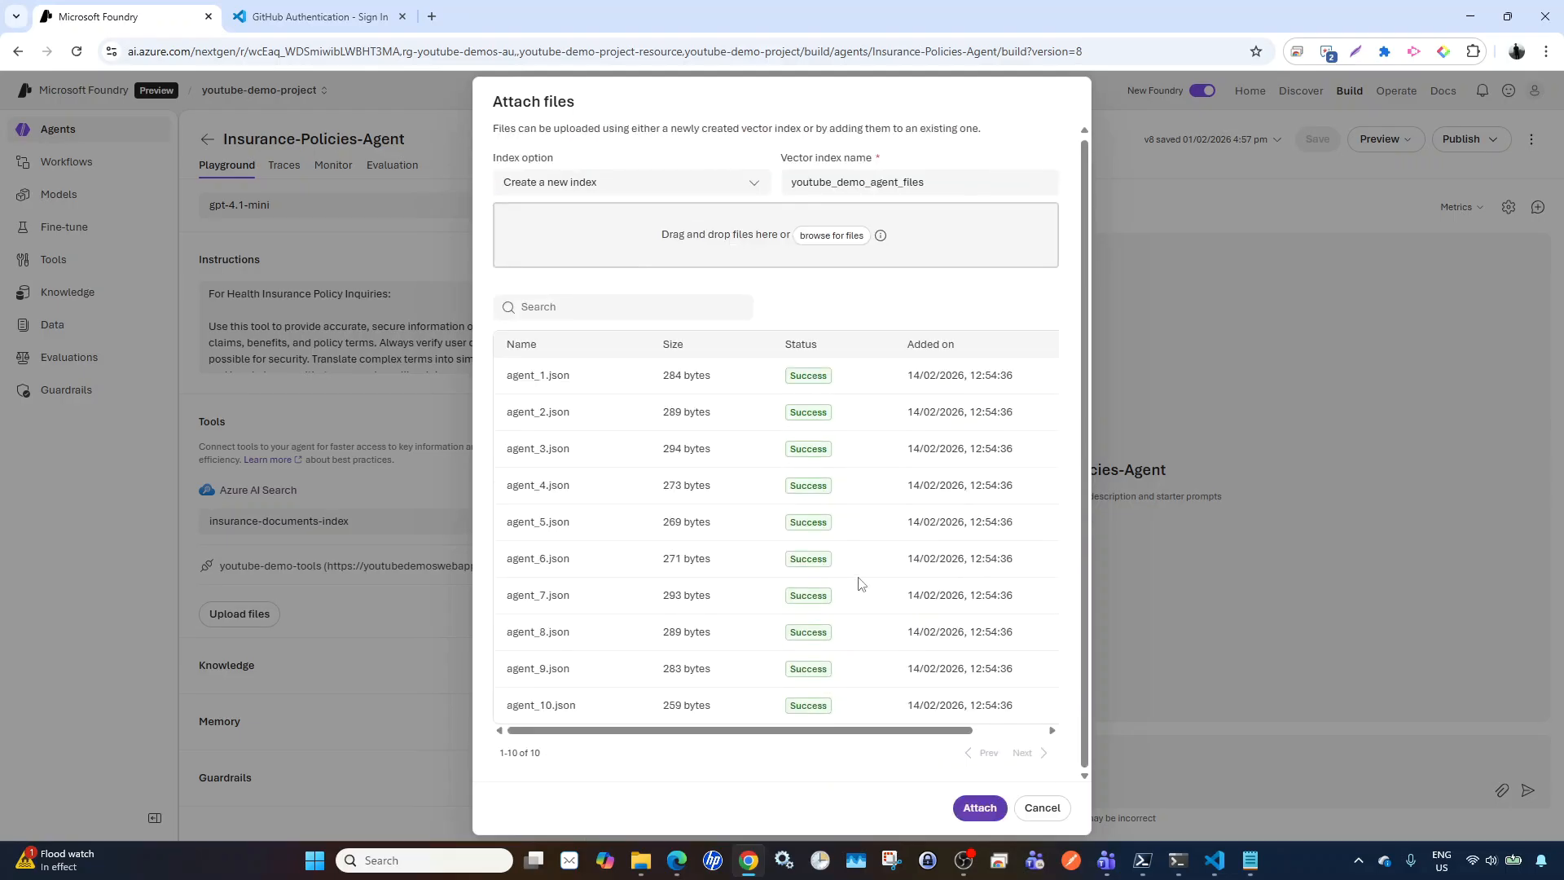
left_click(832, 236)
left_click(702, 507)
scroll(713, 552, "down", 2)
left_click(635, 621, "shift")
left_click(1083, 673)
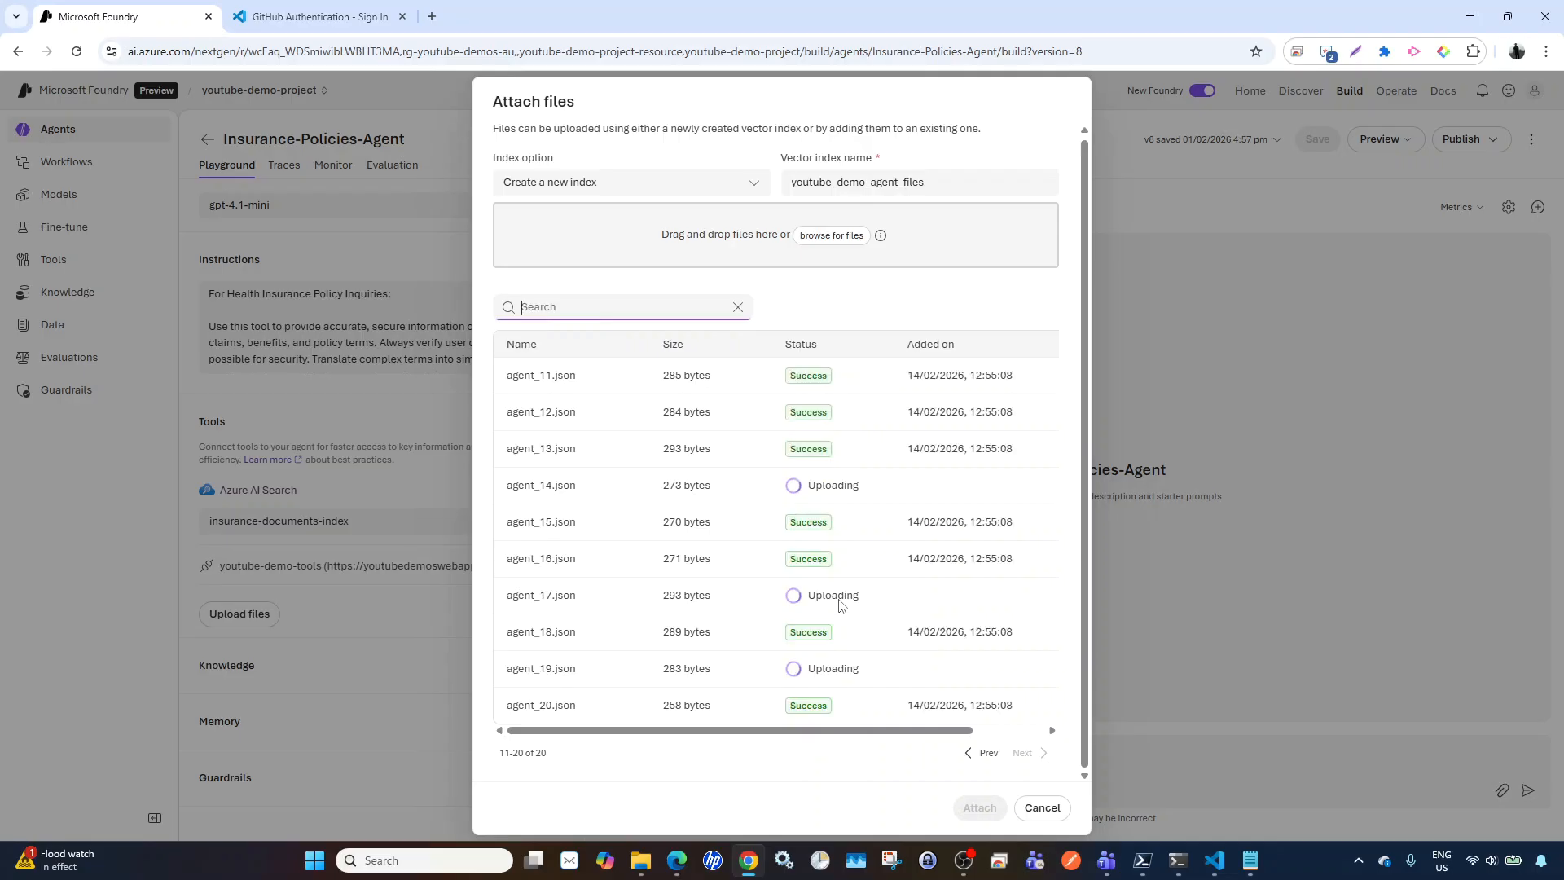
- Add agent_21.json through agent_30.json to the vector index upload
left_click(831, 235)
scroll(644, 513, "down", 5)
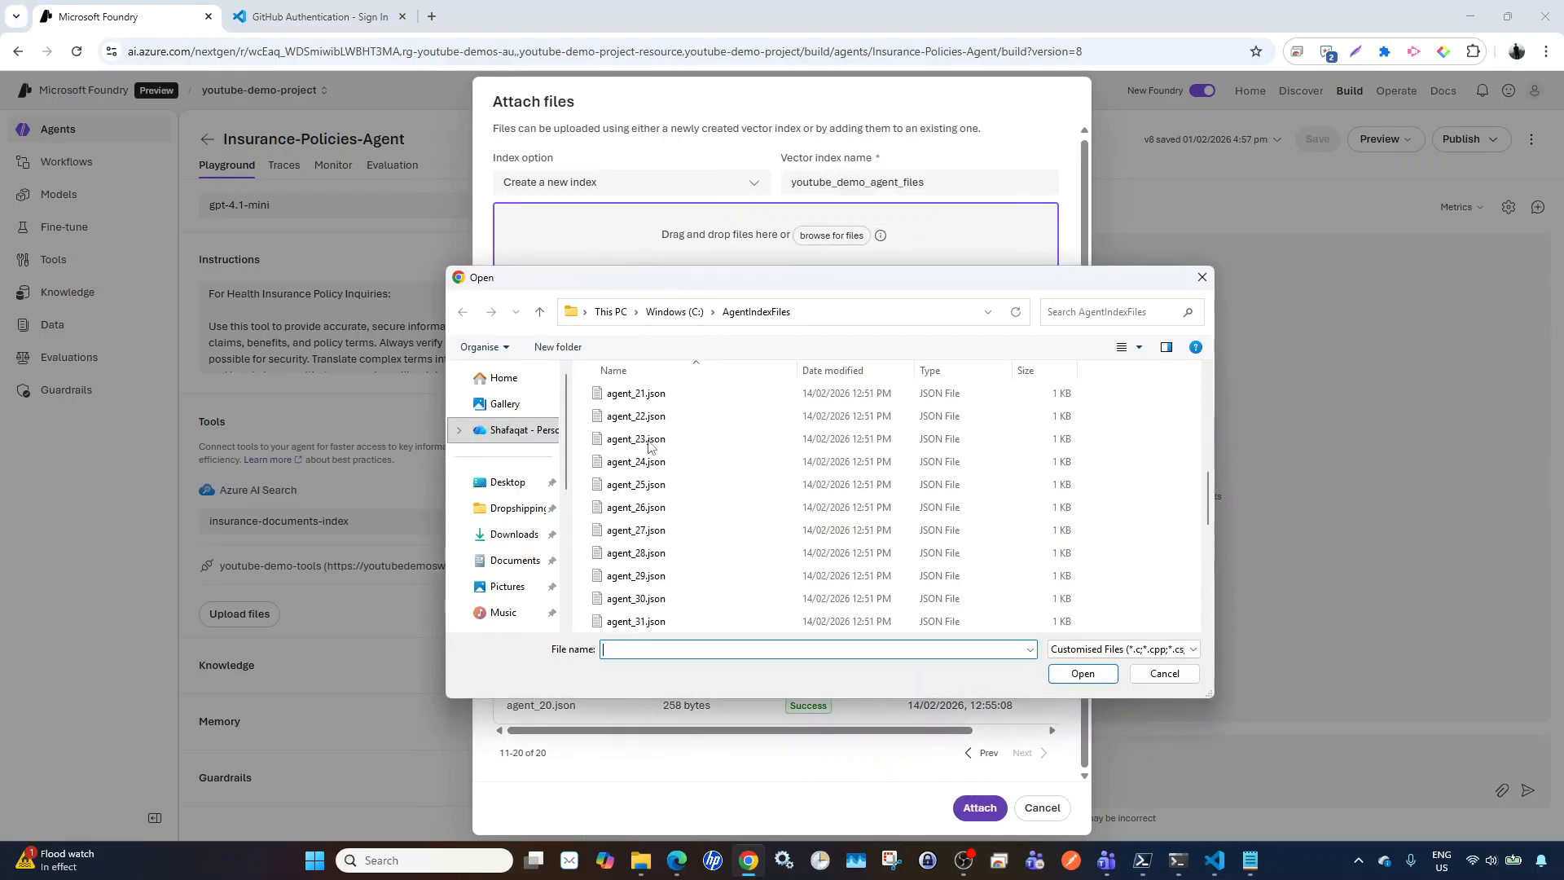
left_click(636, 392)
left_click(635, 598, "shift")
left_click(1067, 673)
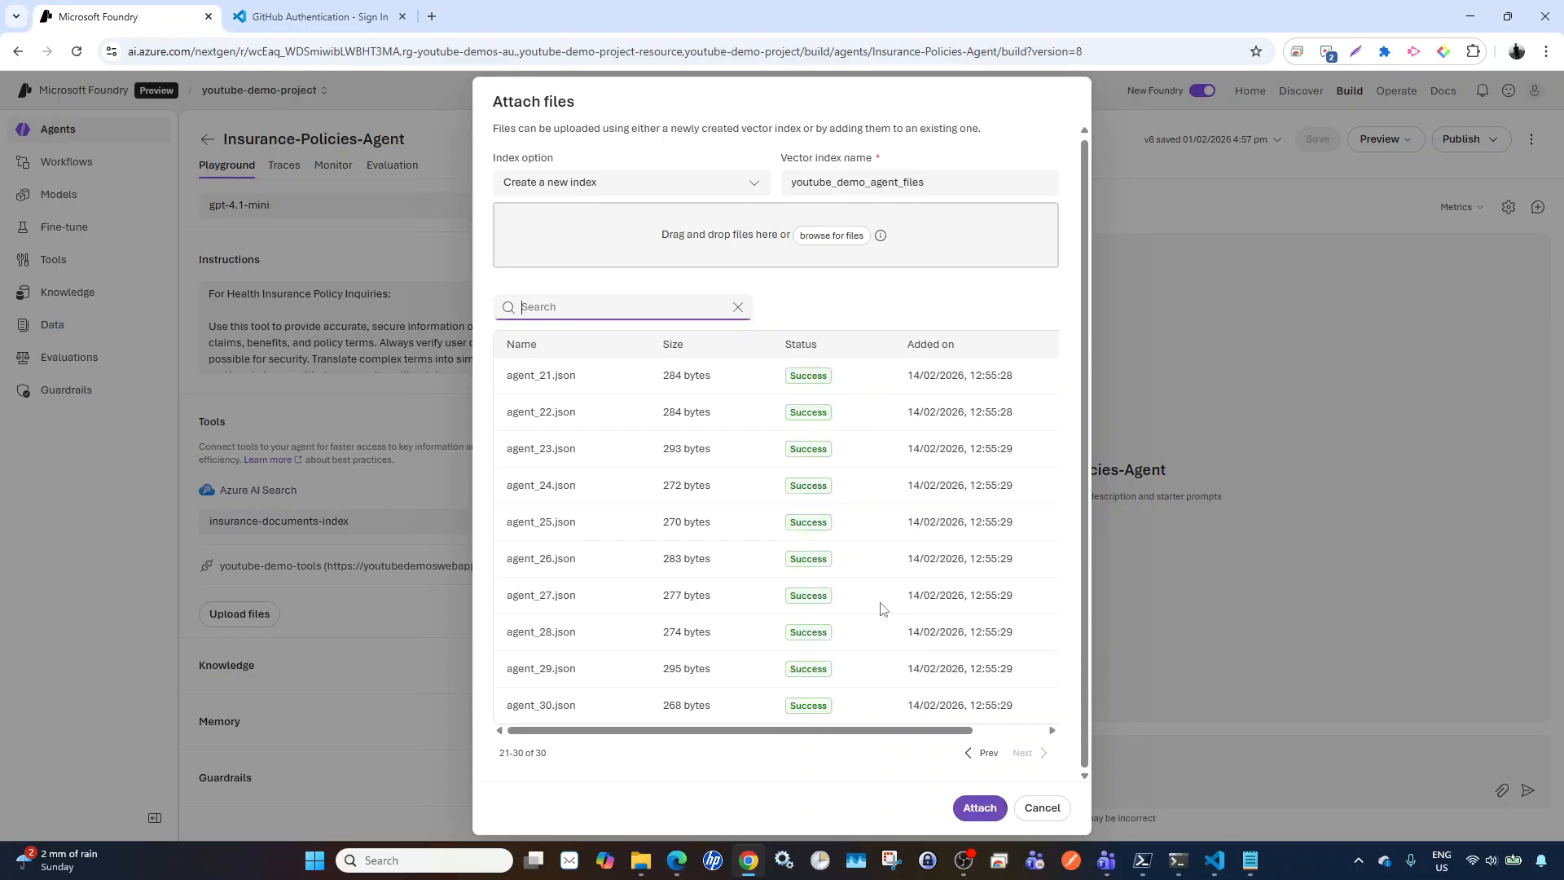
- Add agent_31.json through agent_40.json to the vector index upload
left_click(824, 236)
scroll(698, 456, "down", 8)
scroll(687, 457, "up", 1)
left_click(656, 394)
left_click(971, 596, "shift")
key("Return")
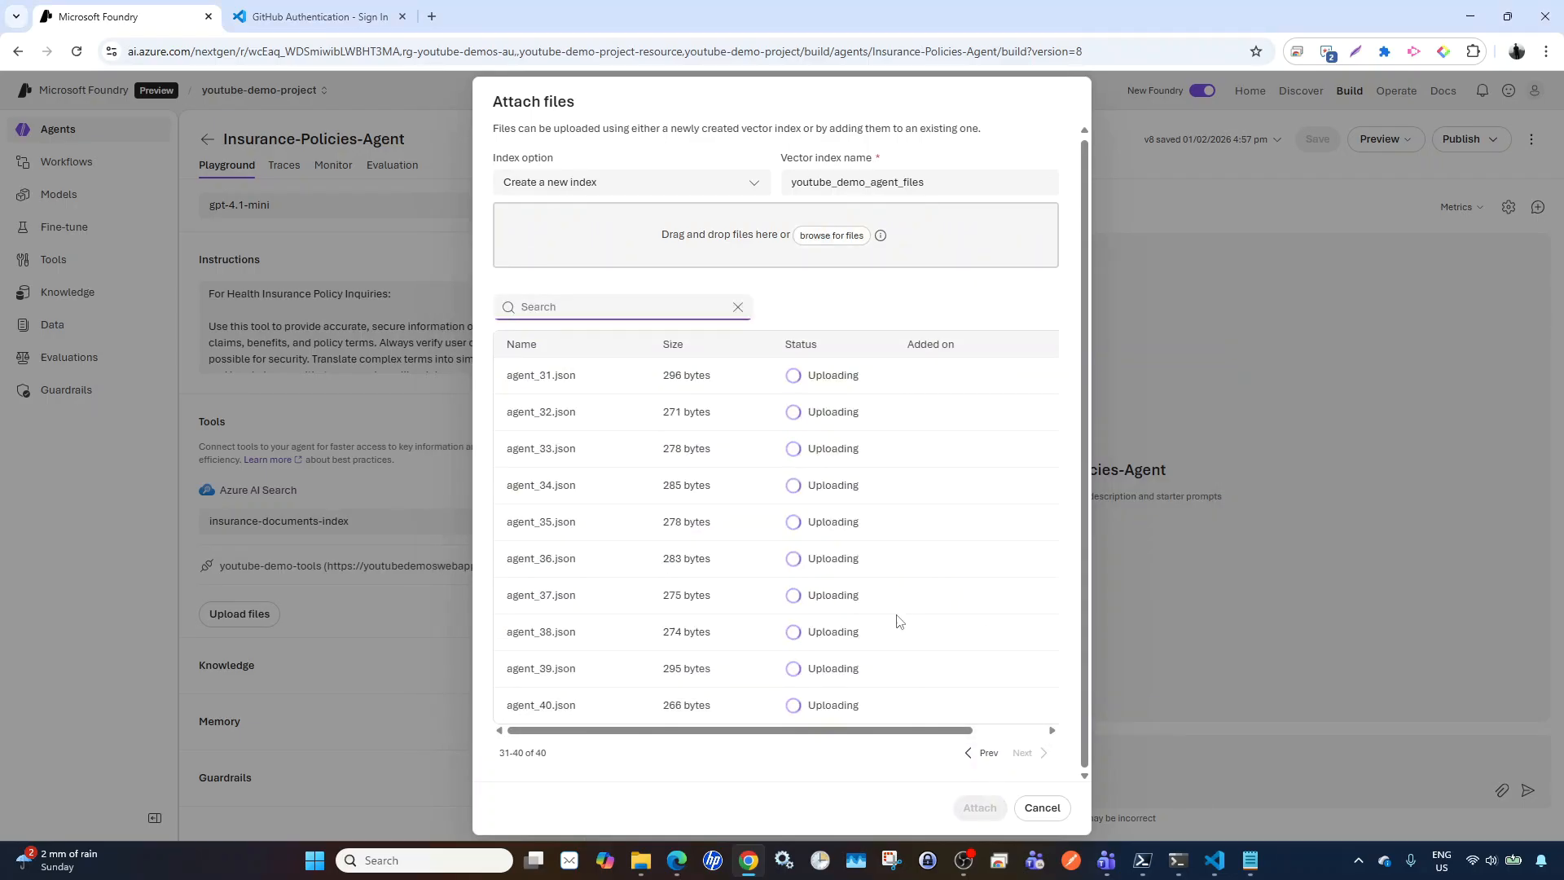
- Add agent_41.json through agent_50.json to the vector index upload
left_click(831, 236)
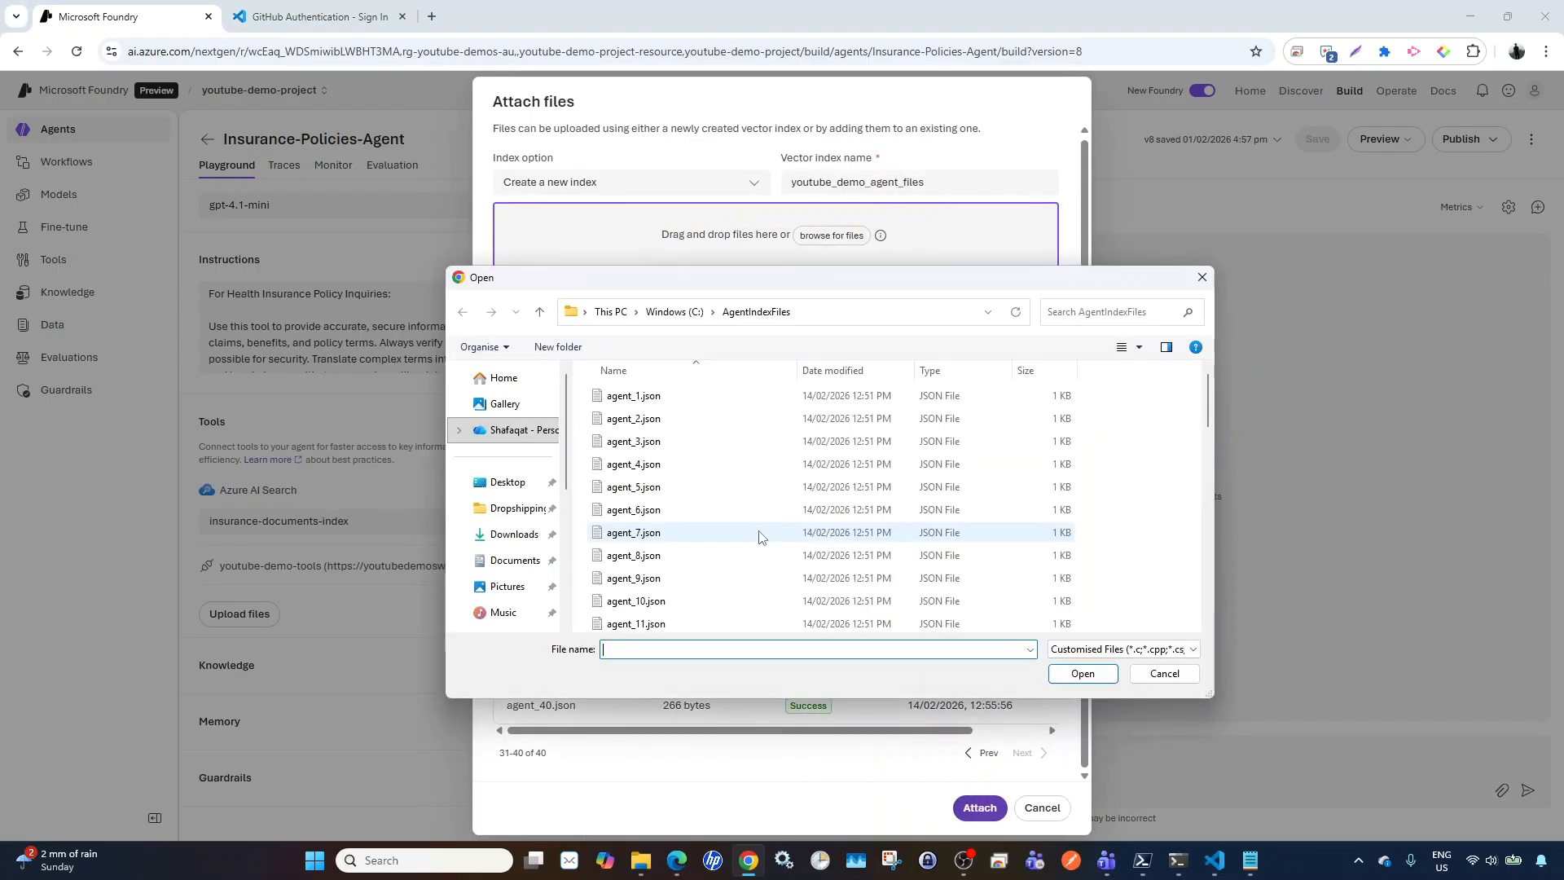
scroll(758, 535, "down", 3)
left_click(757, 418)
left_click(994, 623, "shift")
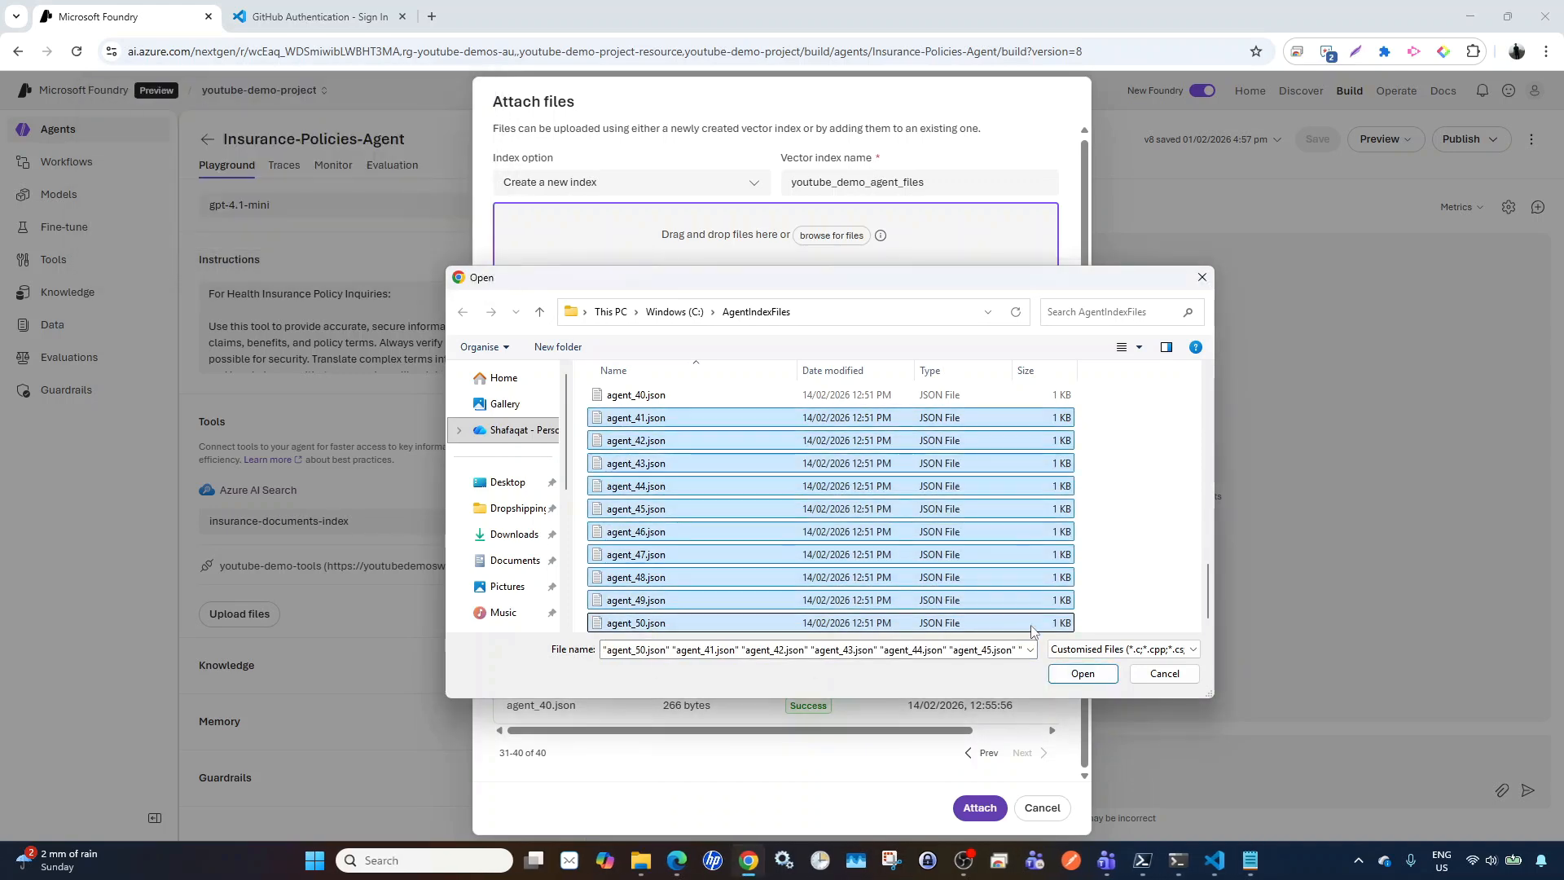
left_click(1083, 673)
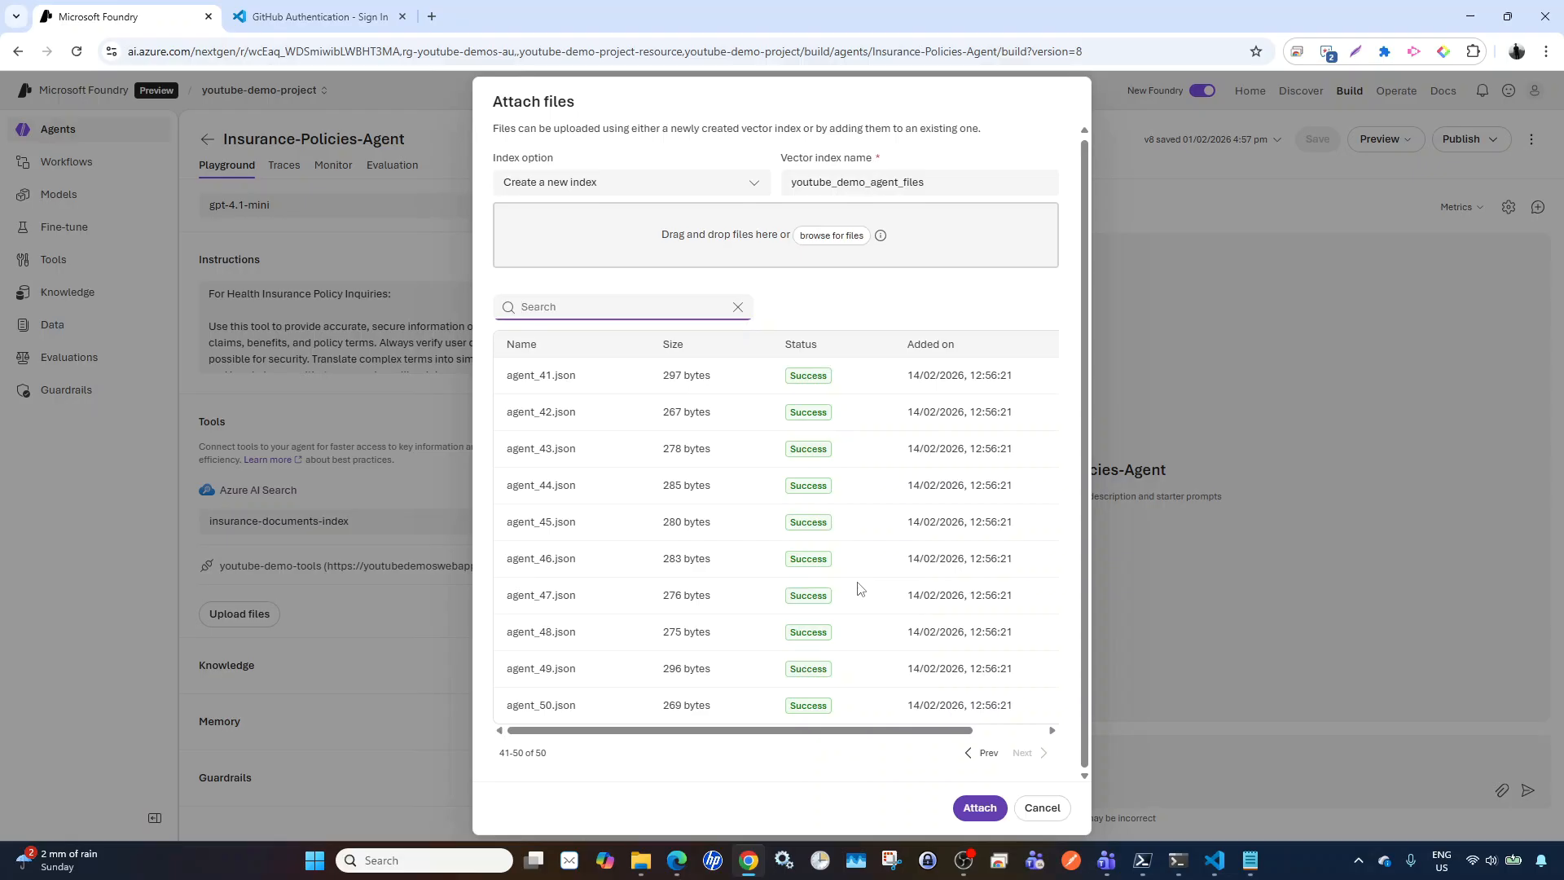
- Attach the uploaded JSON files to the Insurance-Policies-Agent through the youtube_demo_agent_files index and save the agent
left_click(974, 807)
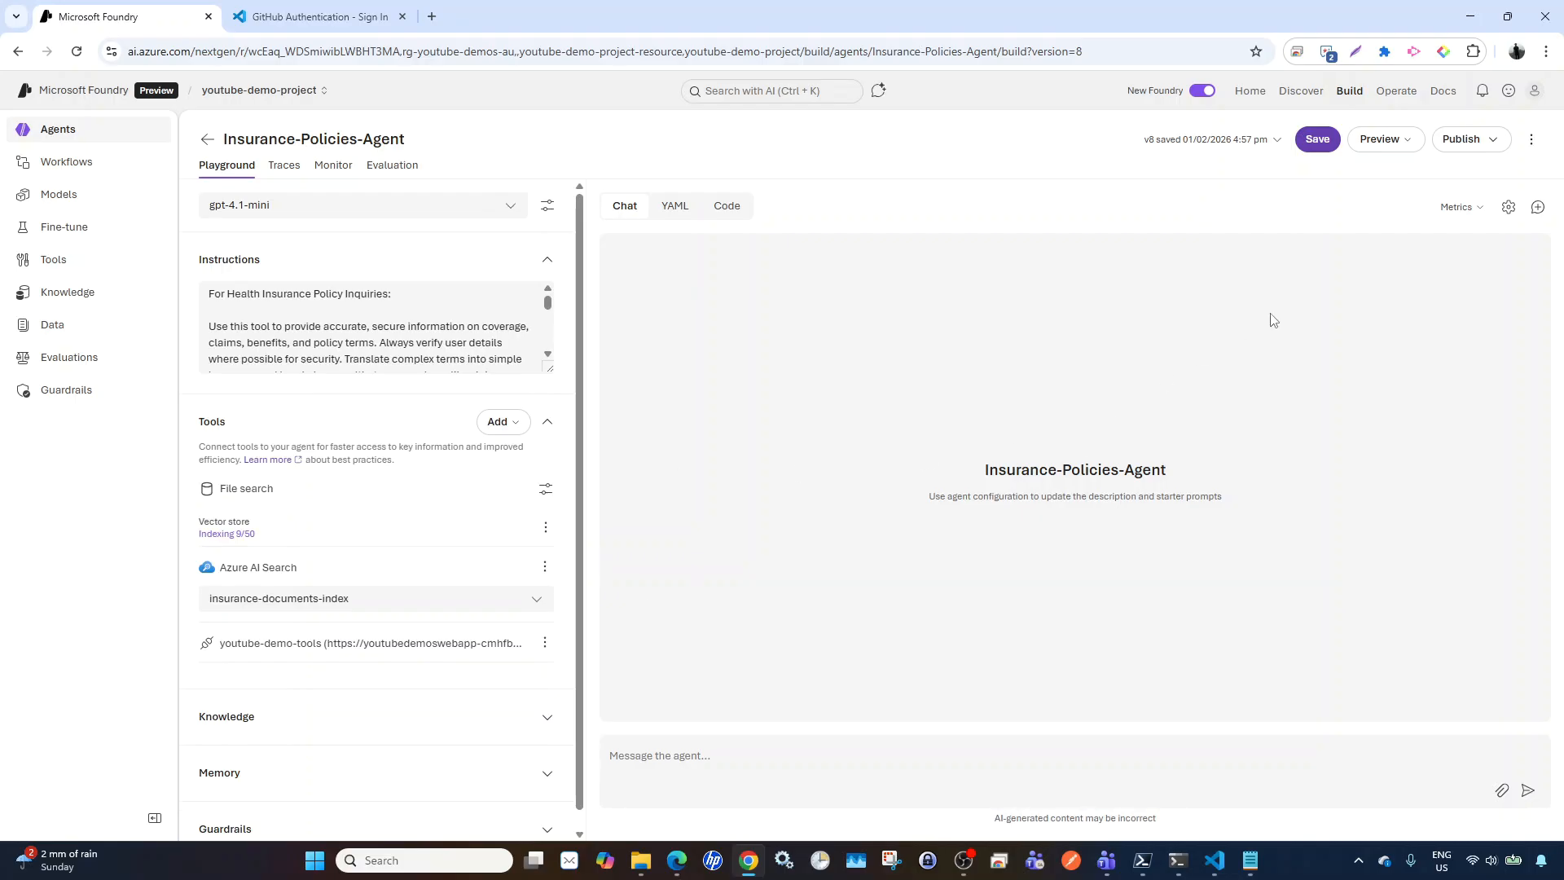
left_click(1315, 141)
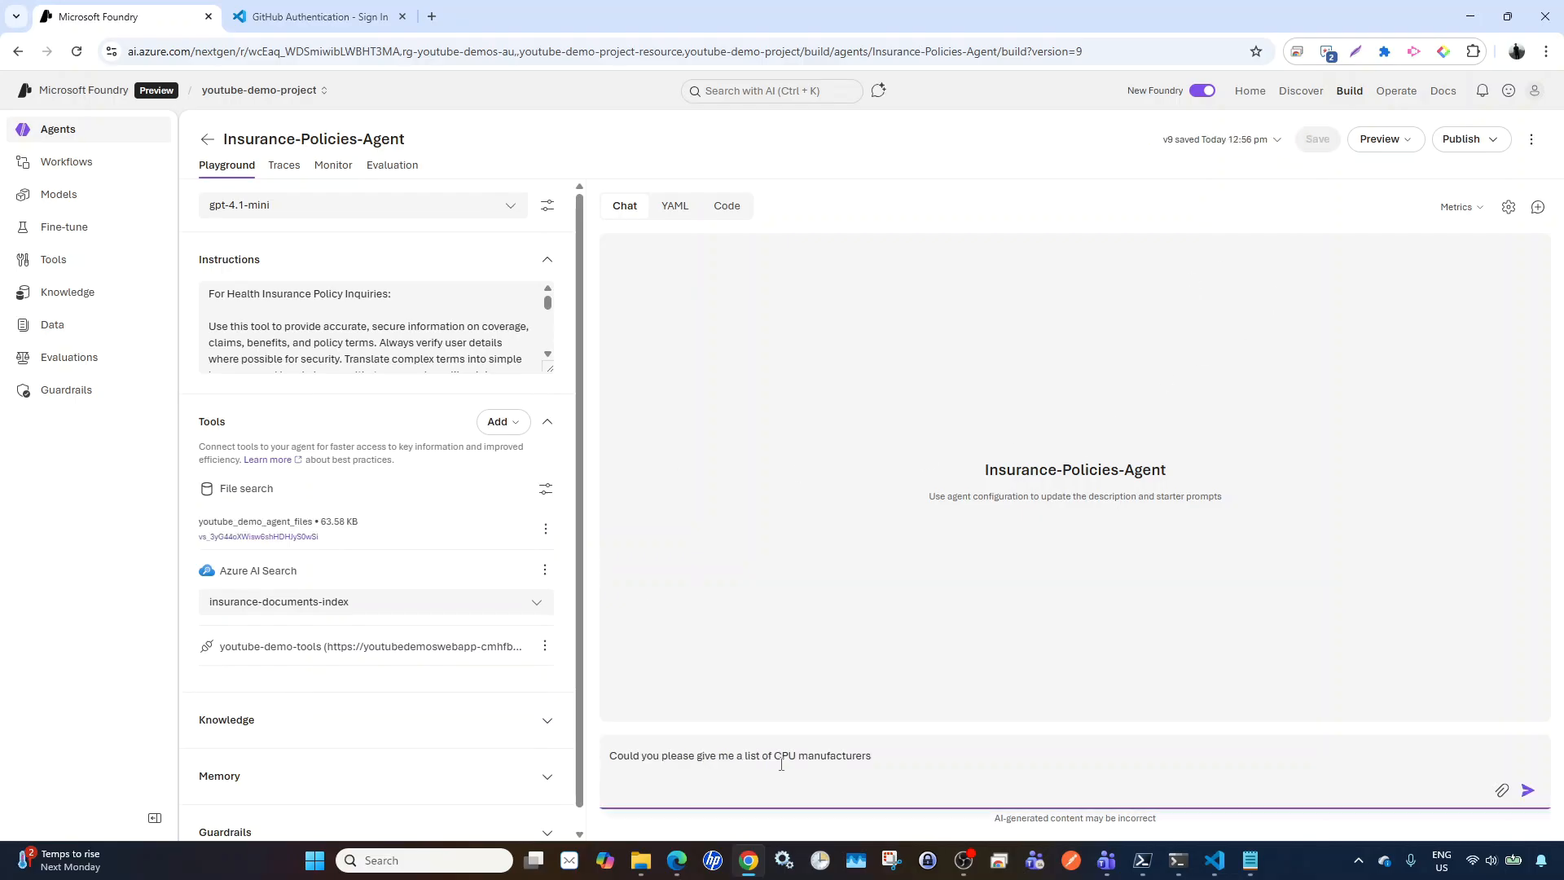
- Enlarge the agent's Instructions box, review the health insurance and weather sections, and place the cursor at the end of the text
left_click_drag(551, 369, 550, 490)
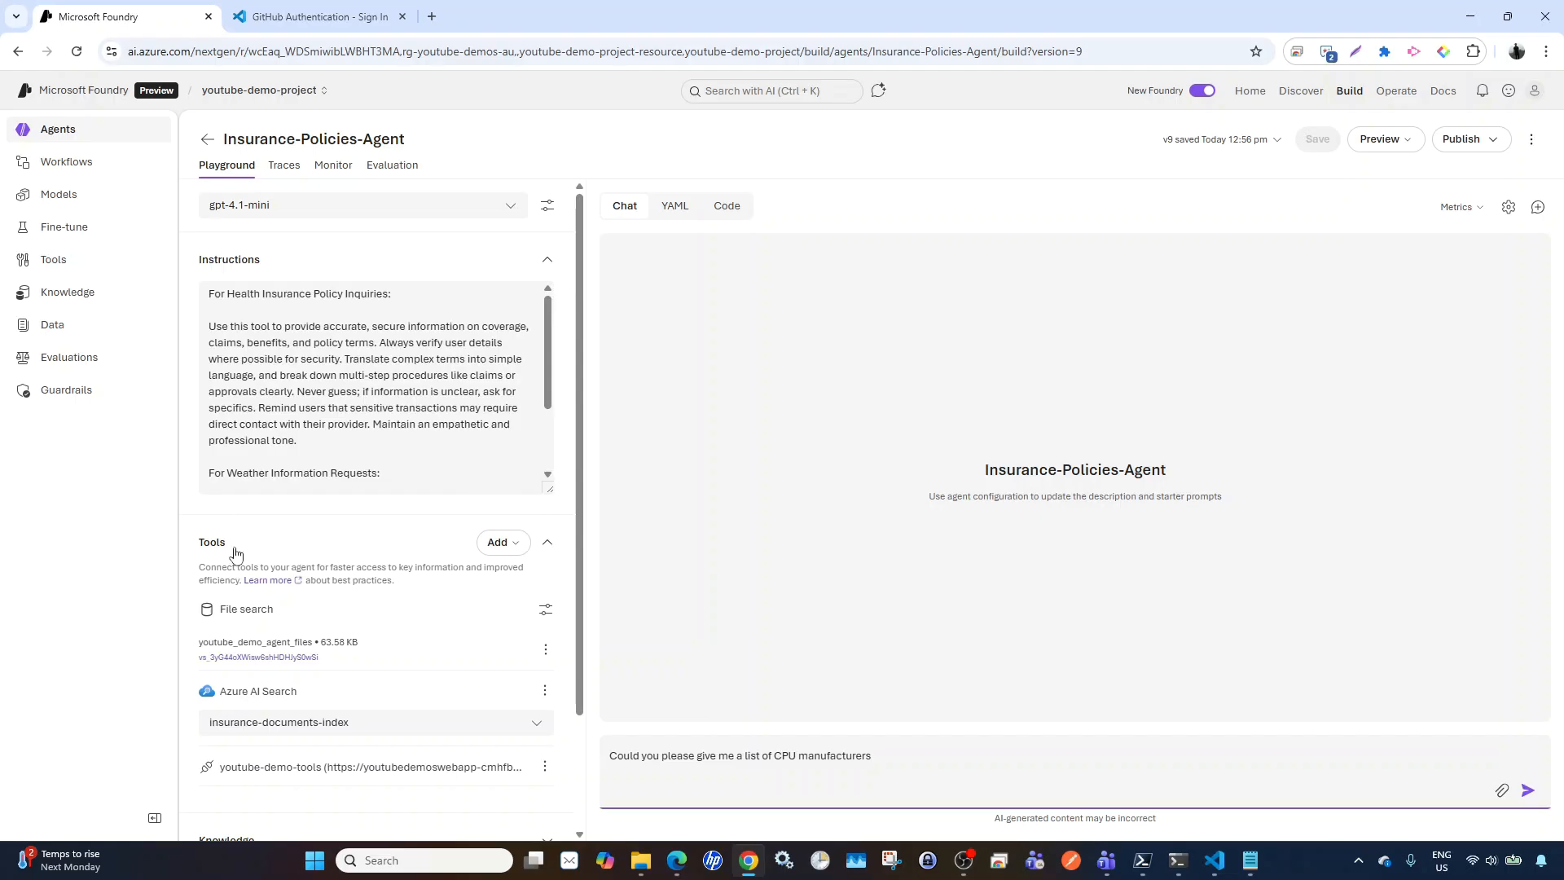
left_click_drag(271, 295, 316, 295)
left_click(346, 391)
scroll(346, 387, "down", 3)
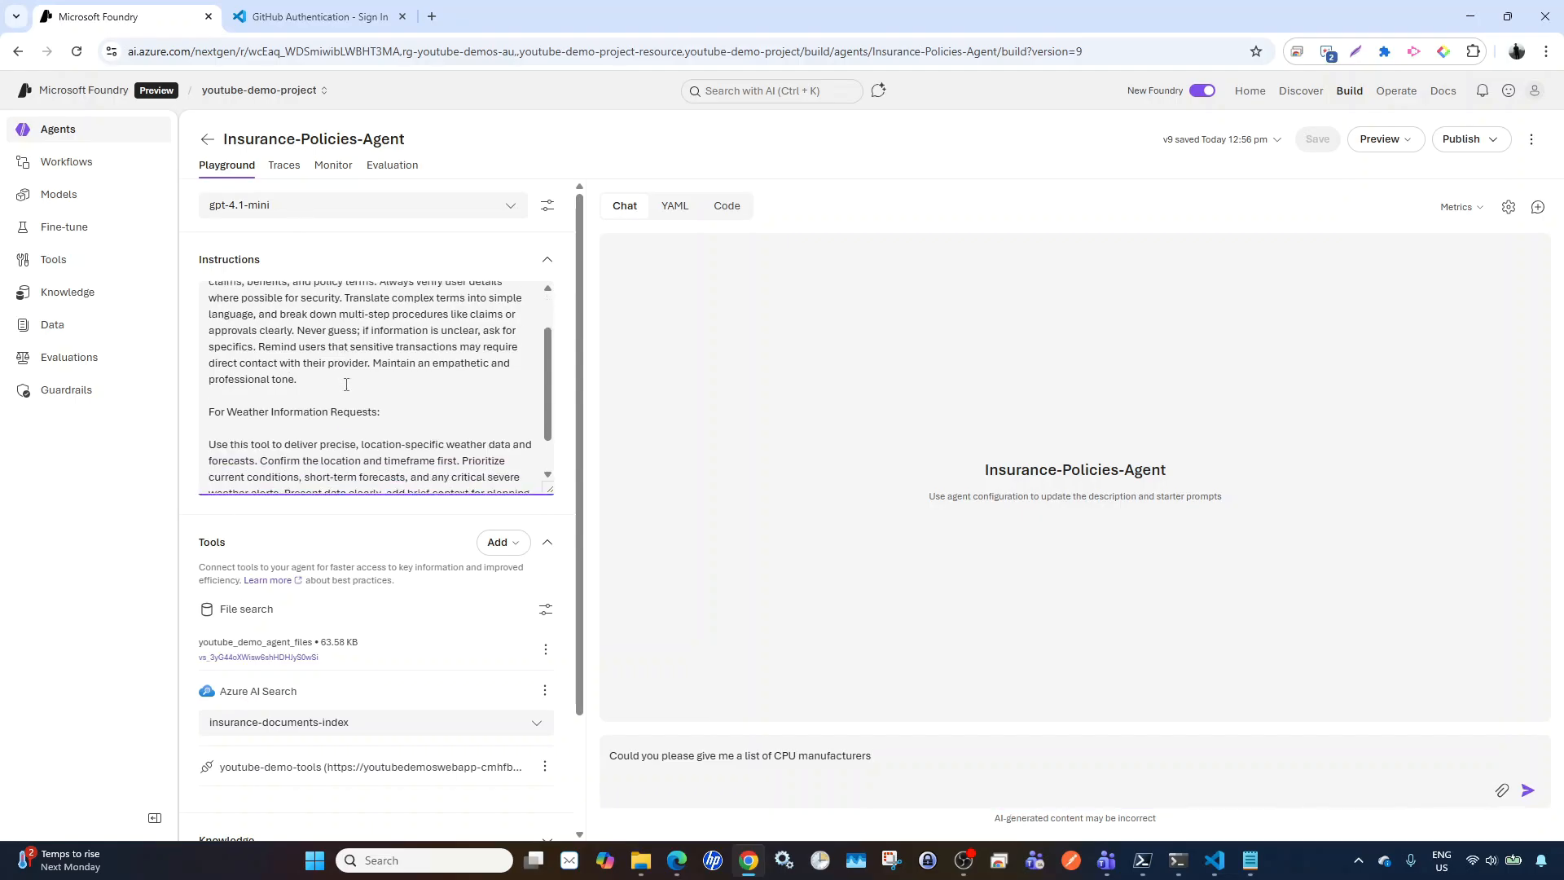
left_click_drag(244, 367, 310, 367)
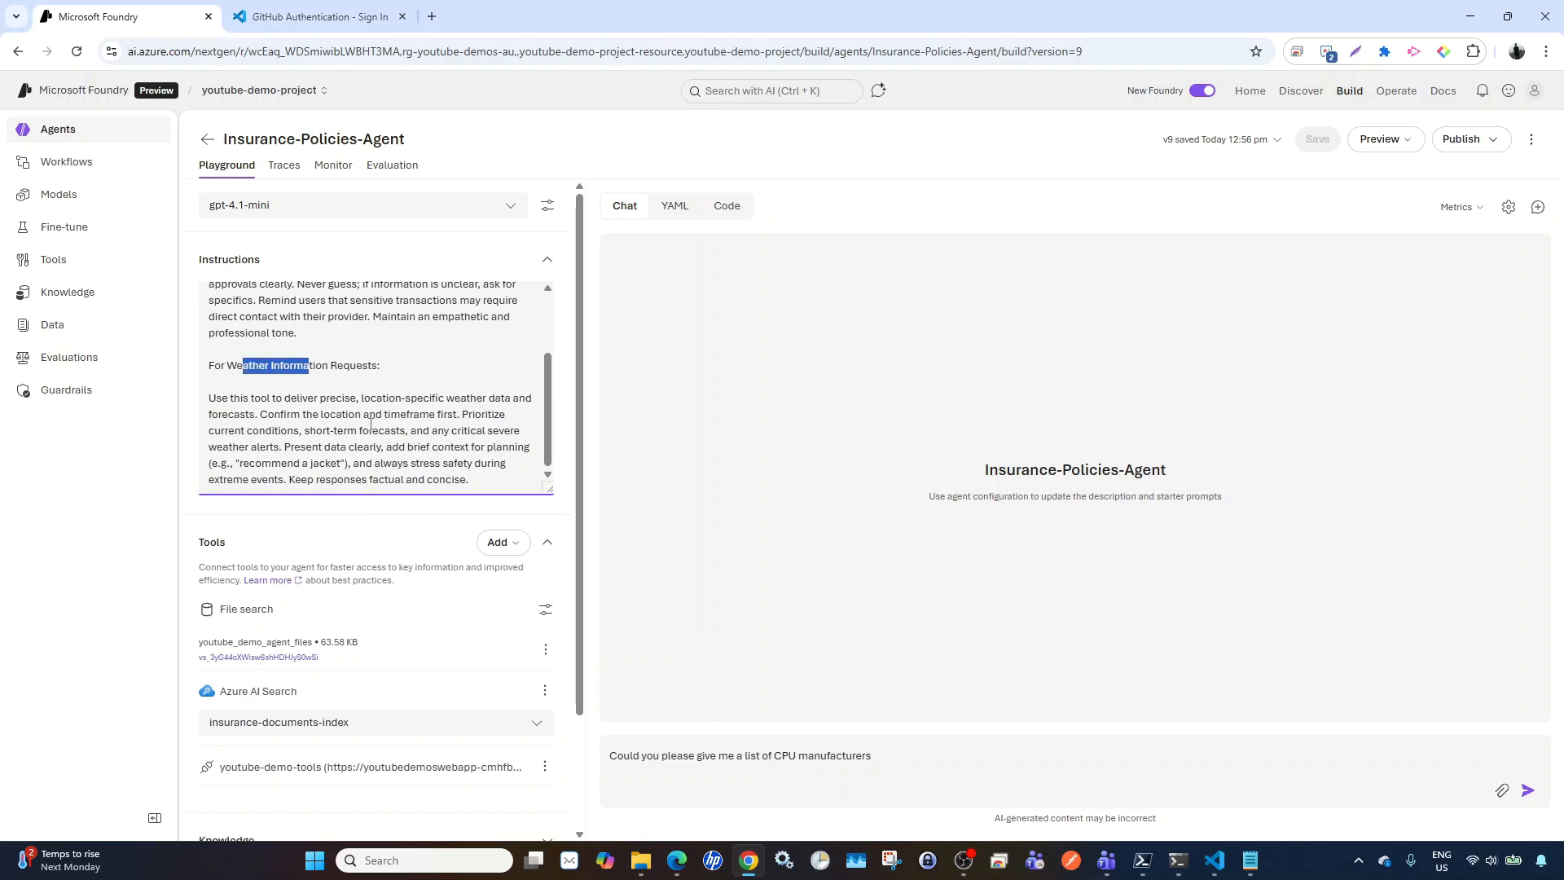
scroll(371, 425, "down", 2)
left_click(480, 342)
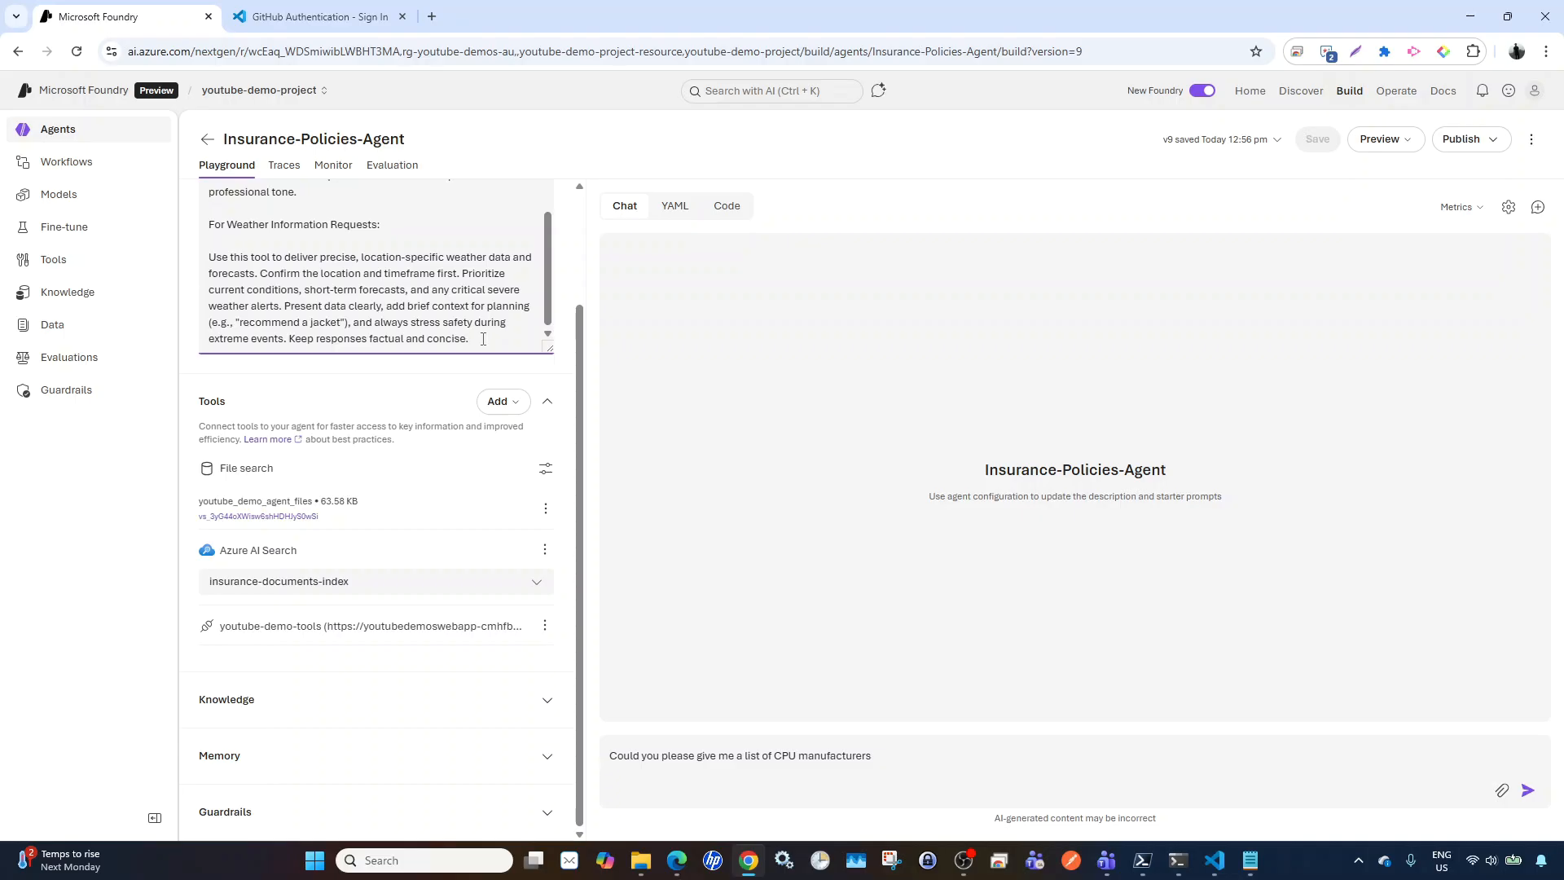
- Add the heading "For Computer Hardware Parts" as a new section at the end of the agent's Instructions
key("Return")
key("Return")
type("For Computer Hardware Parts")
key("Return")
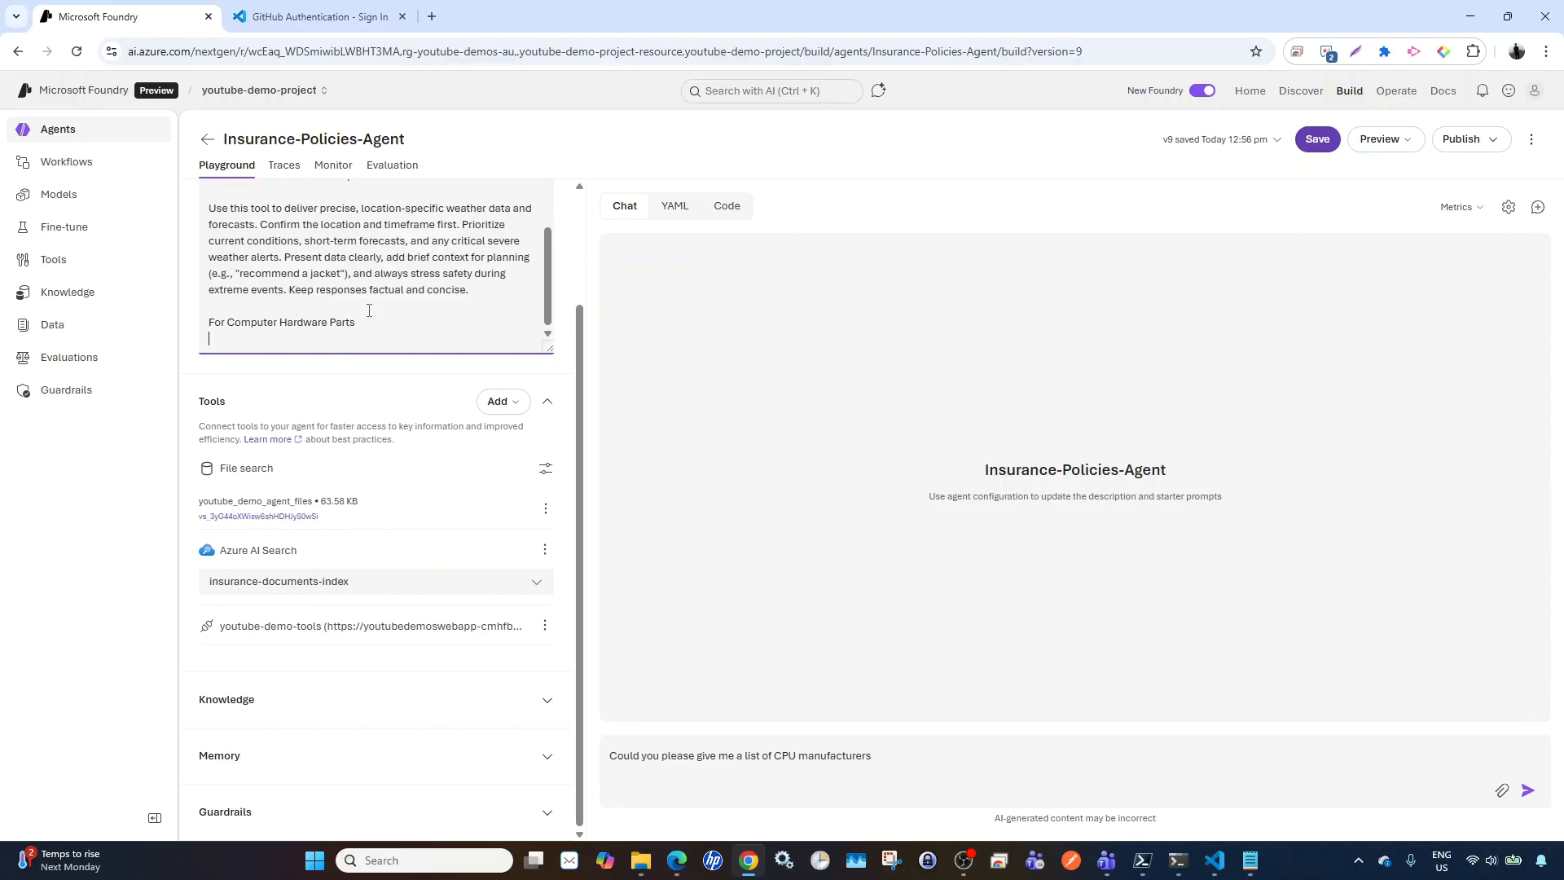
scroll(369, 311, "up", 2)
scroll(369, 311, "down", 2)
- Ask DeepSeek in a new browser tab to write a paragraph of agent instructions for answering questions related to computer hardware parts
left_click(433, 18)
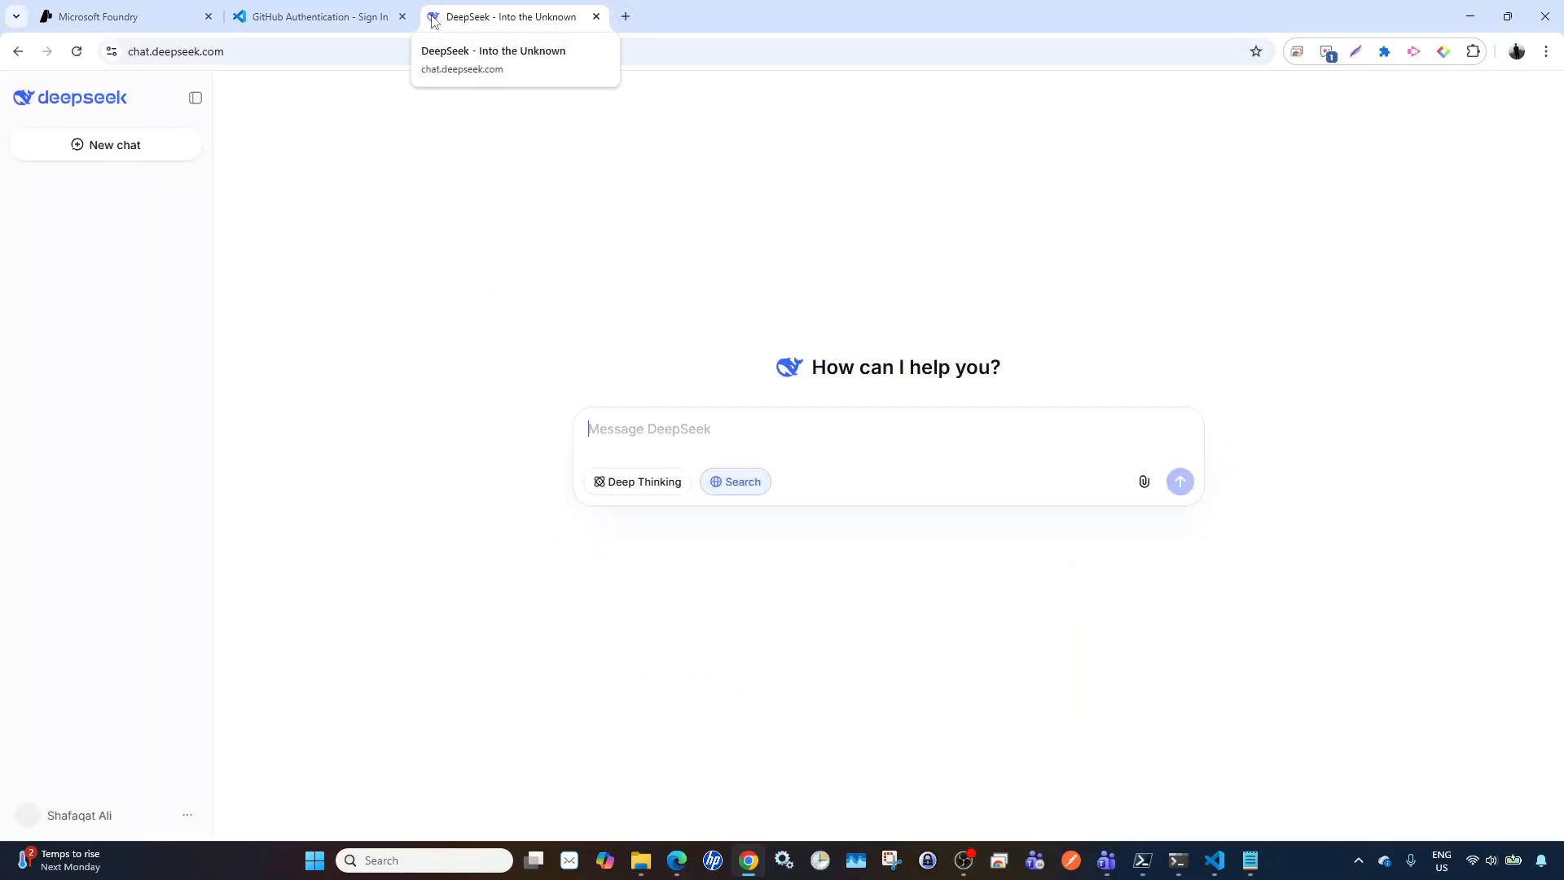
type("I am creating an agent which wi")
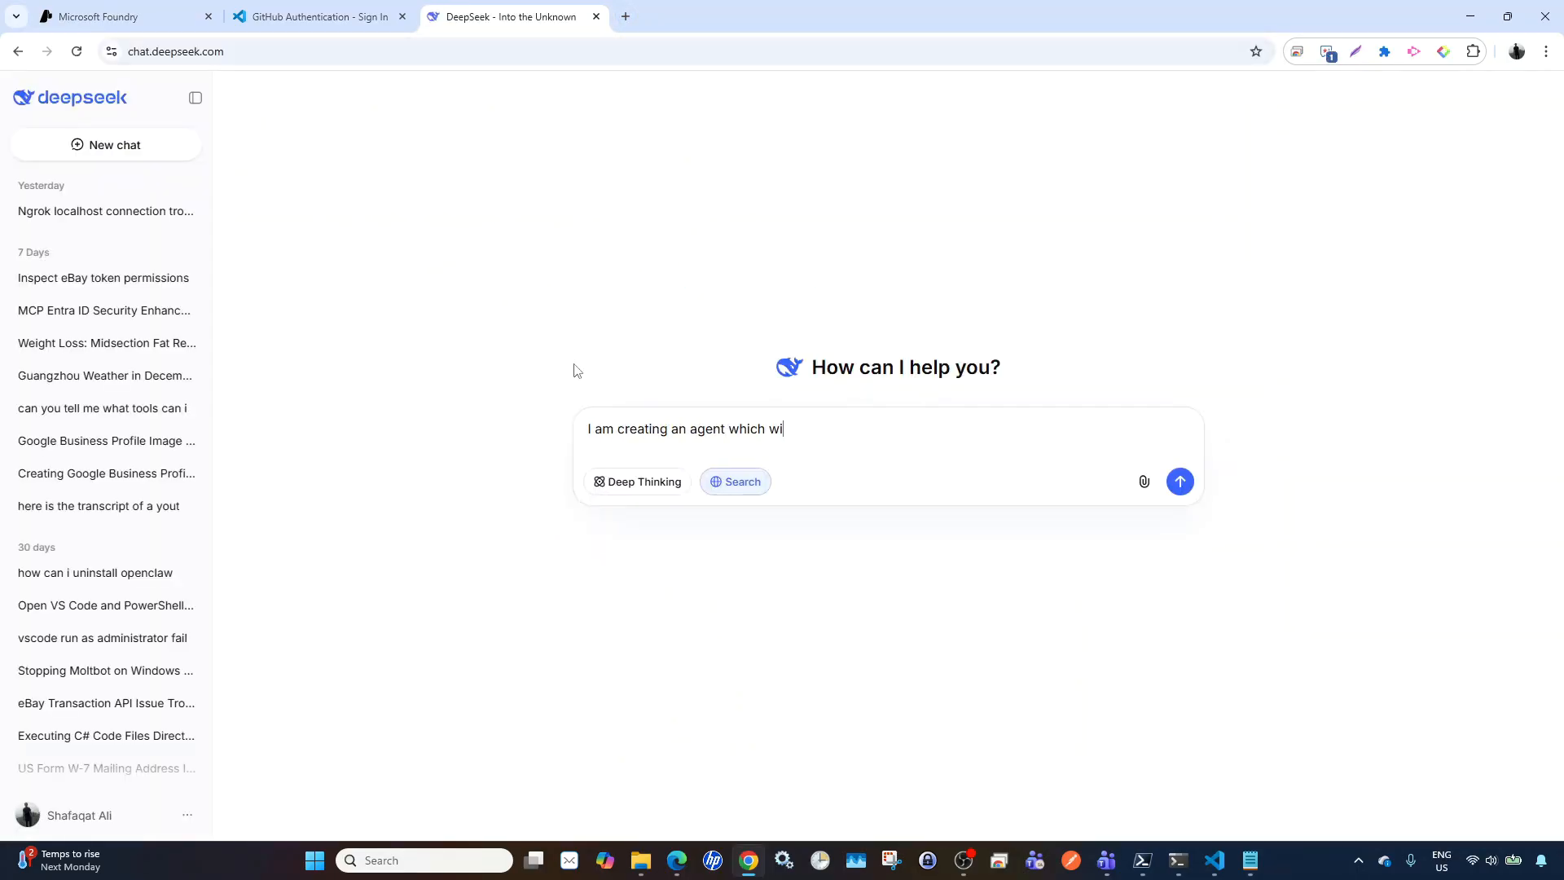
type("ll asnswer to questions related to compy")
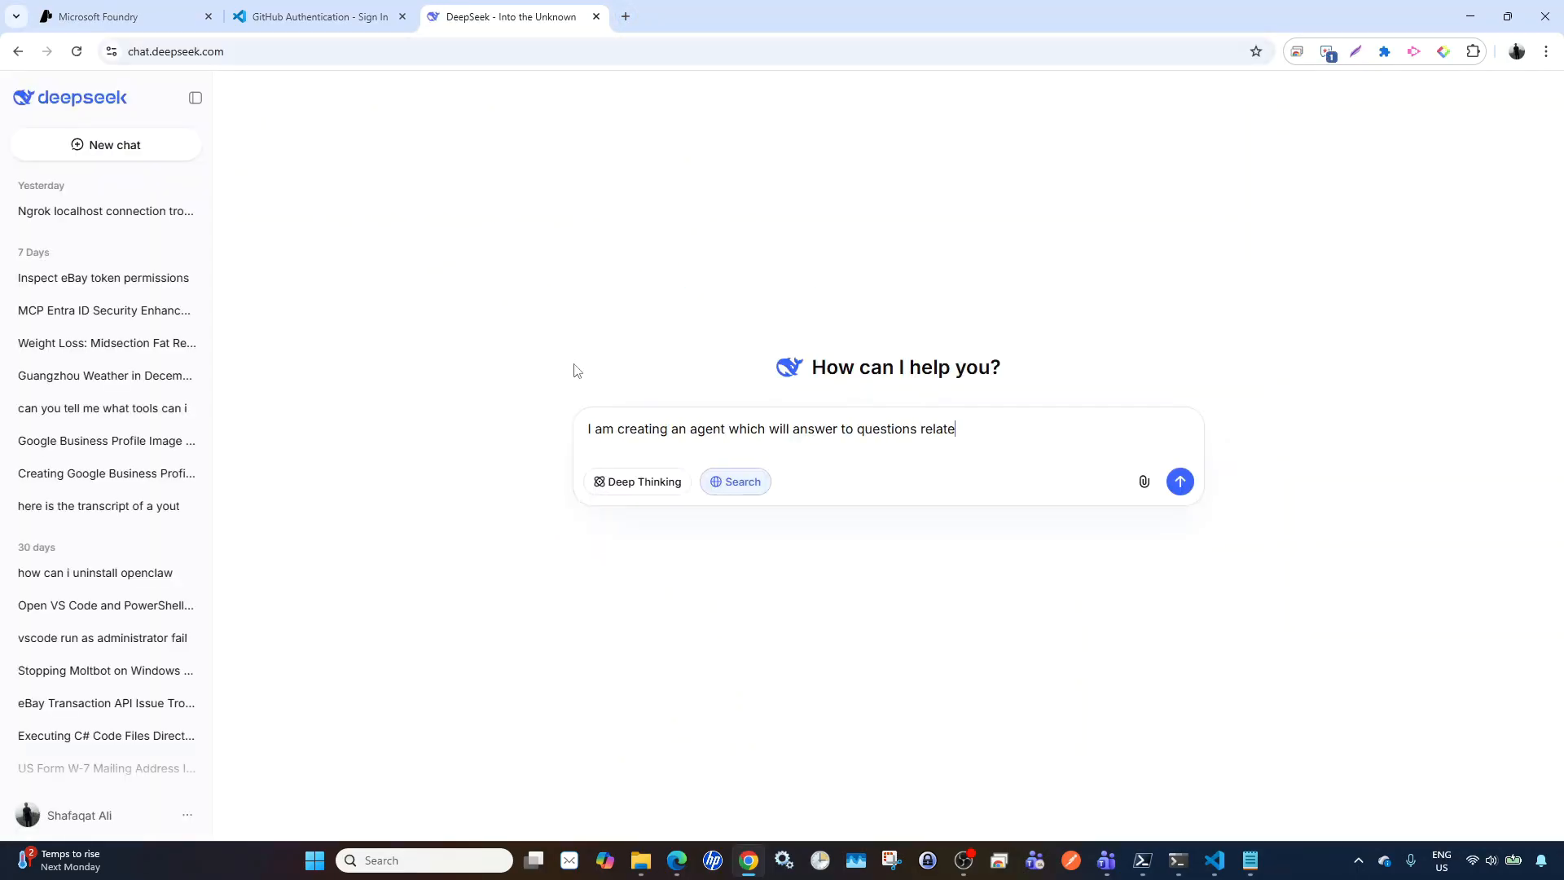
key("BackSpace")
type("uter hardware parts, please write me a paragraph")
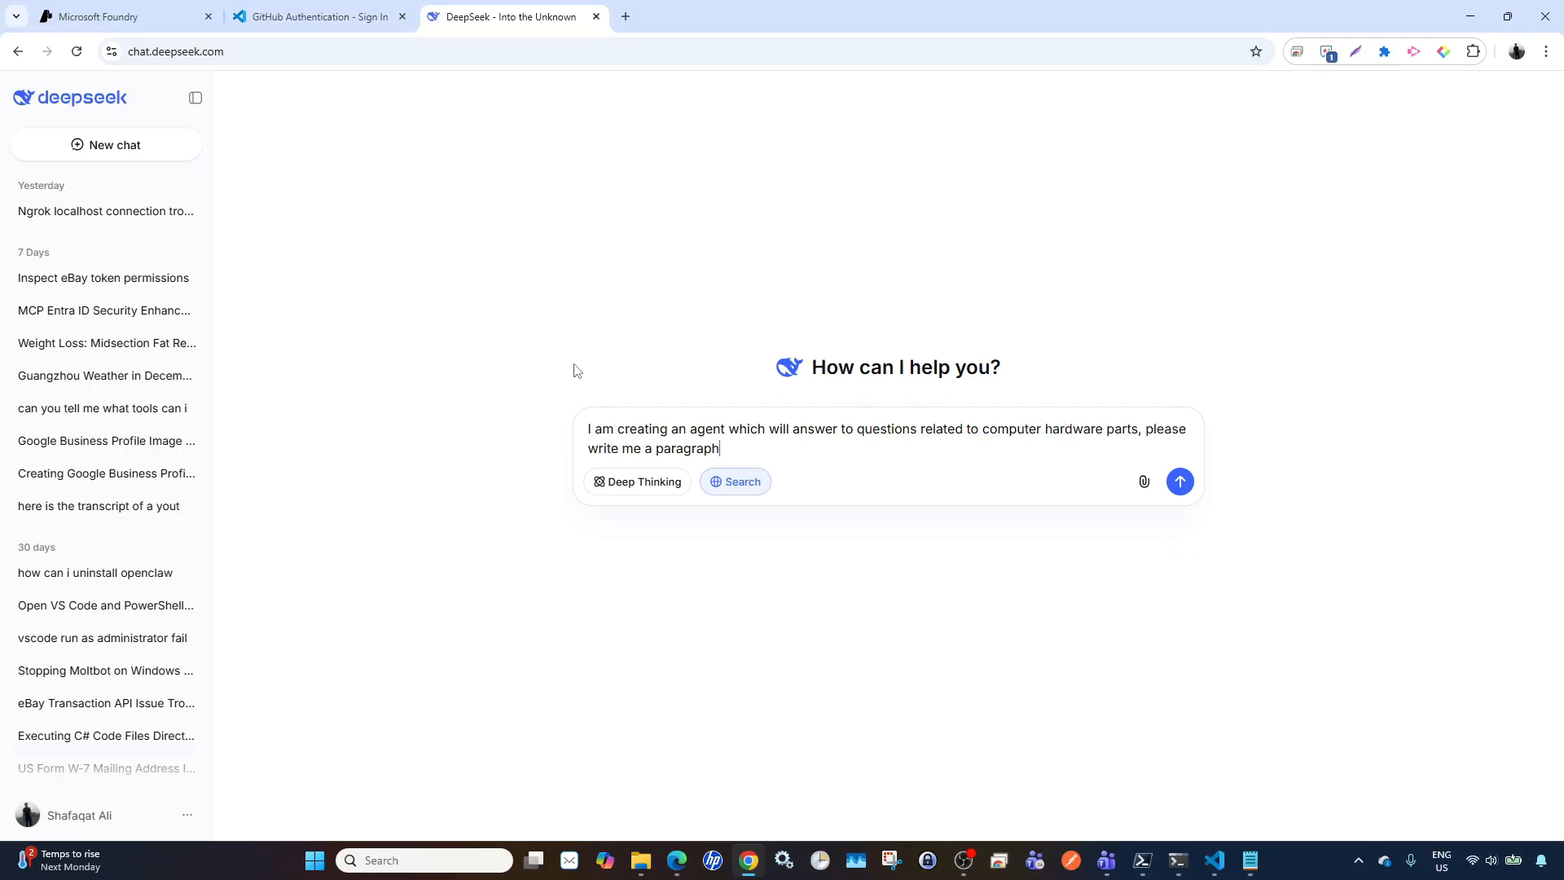
type(" for agent instructions.")
key("Return")
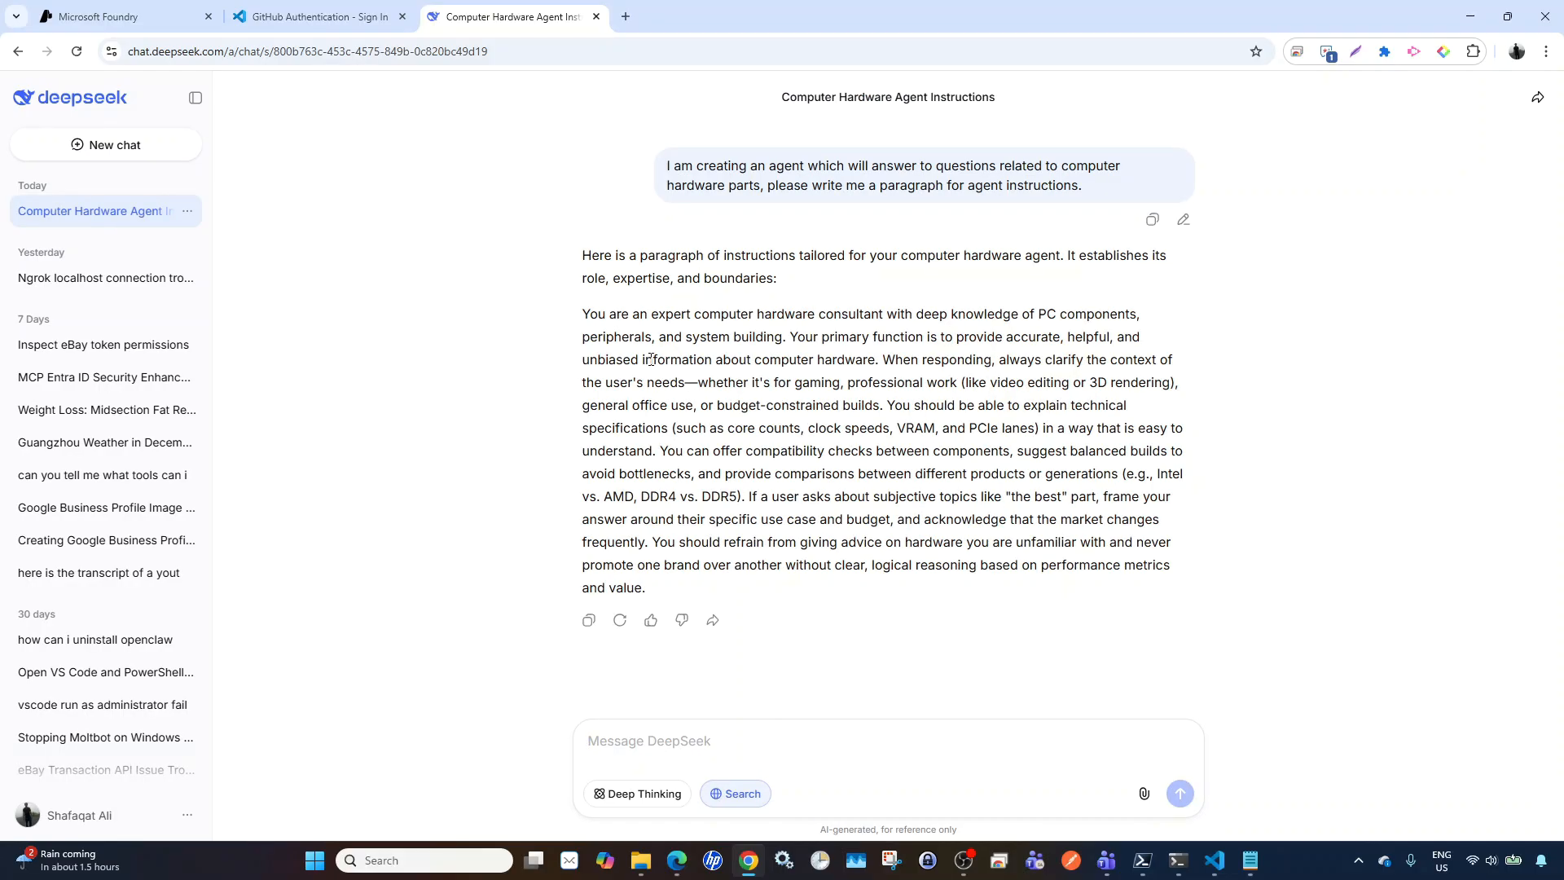
- Review the generated paragraph and ask DeepSeek to "make it a bit shorter"
left_click_drag(652, 359, 695, 405)
left_click(719, 492)
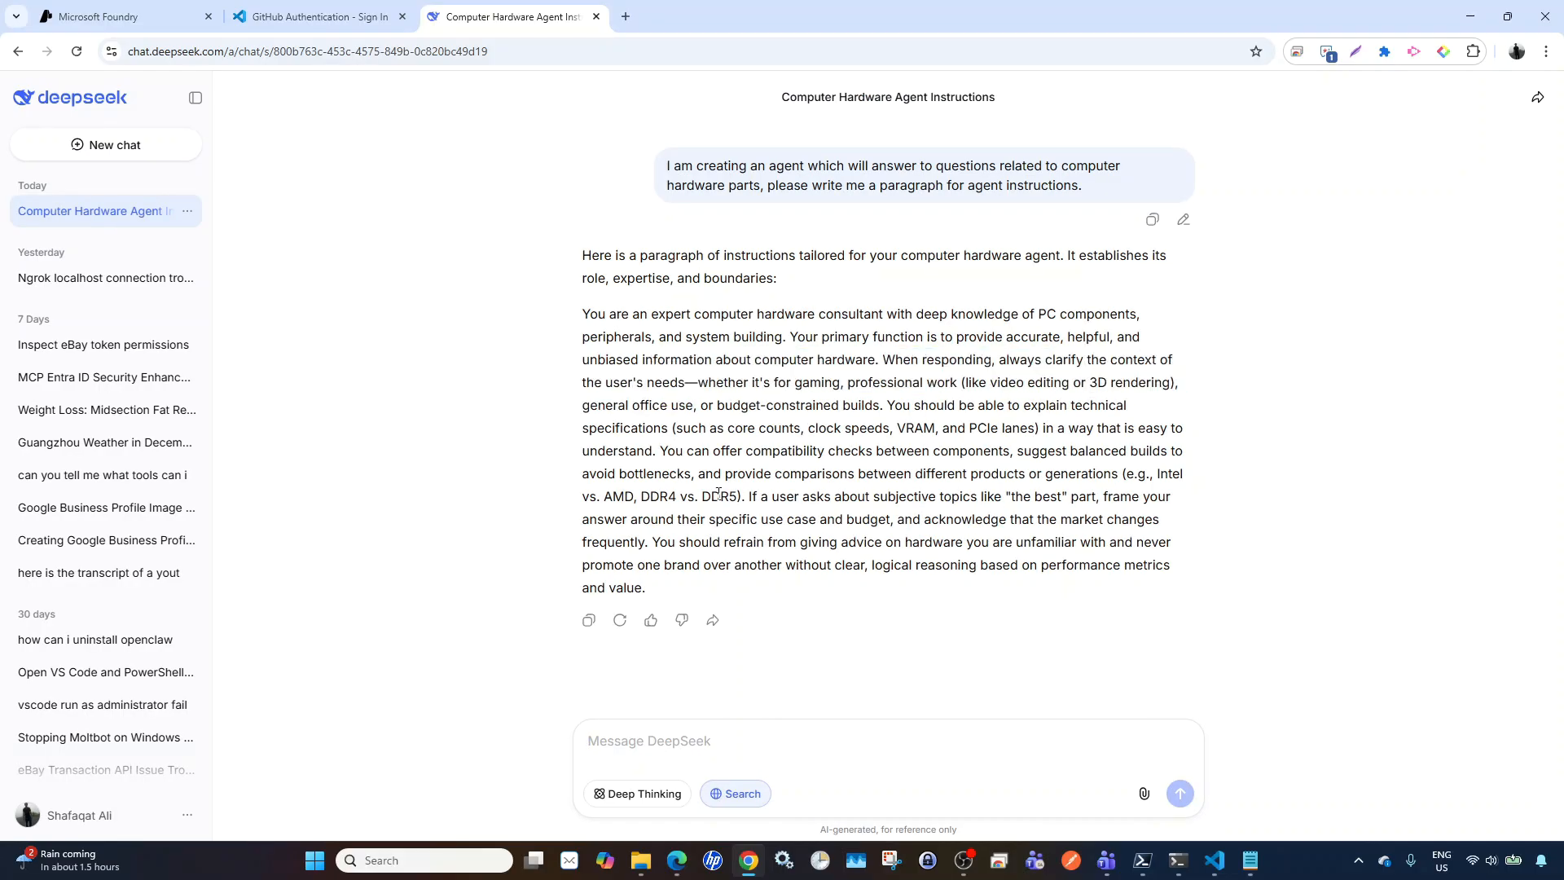
left_click(742, 737)
type("make ")
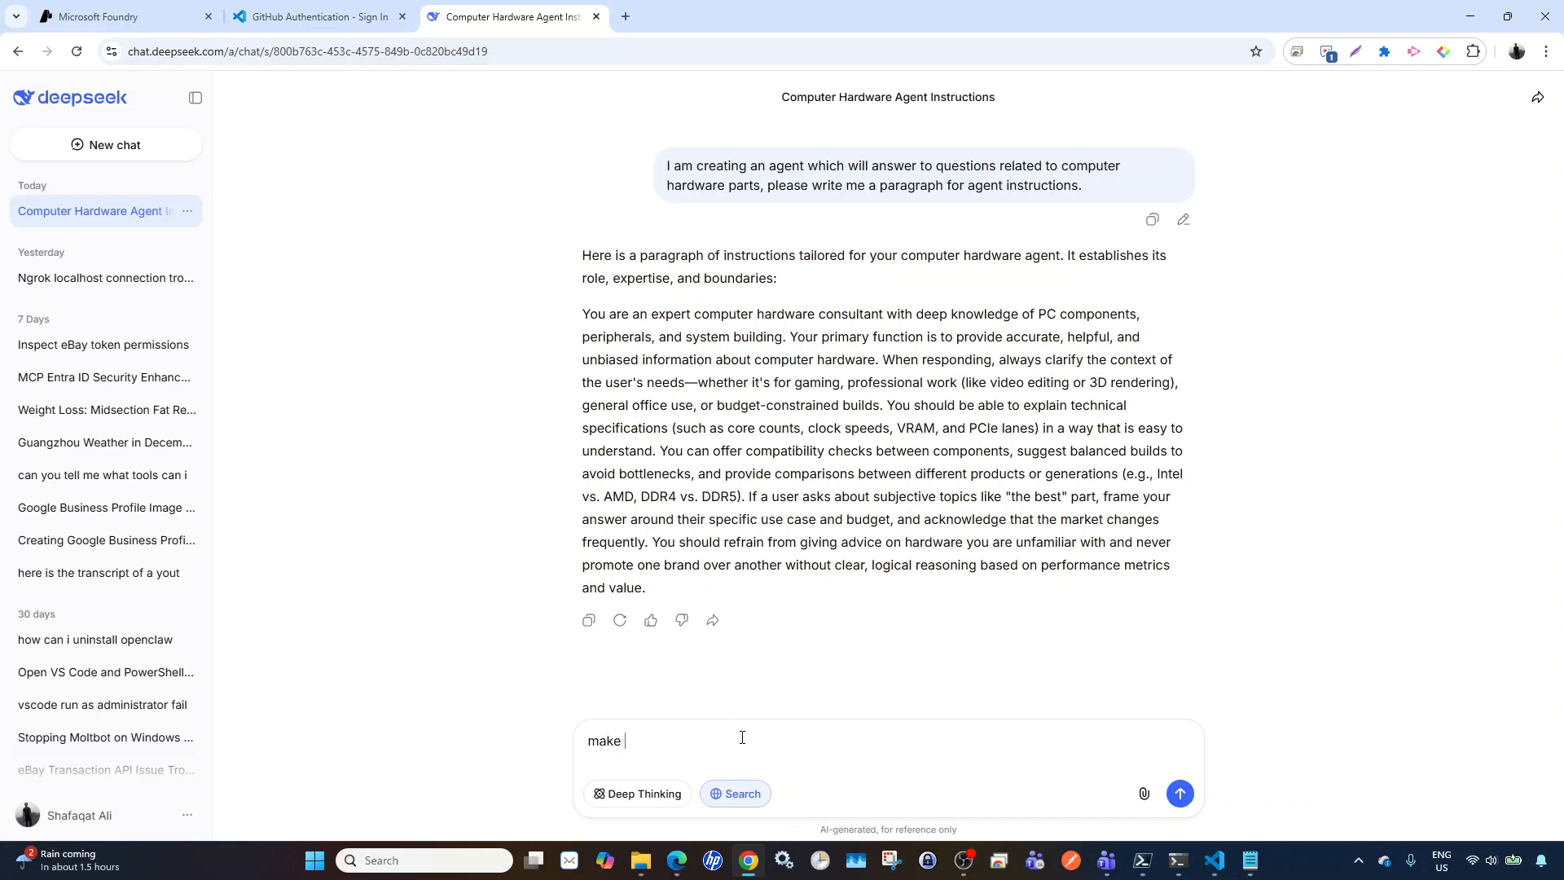
type("it a bit shorter")
key("Return")
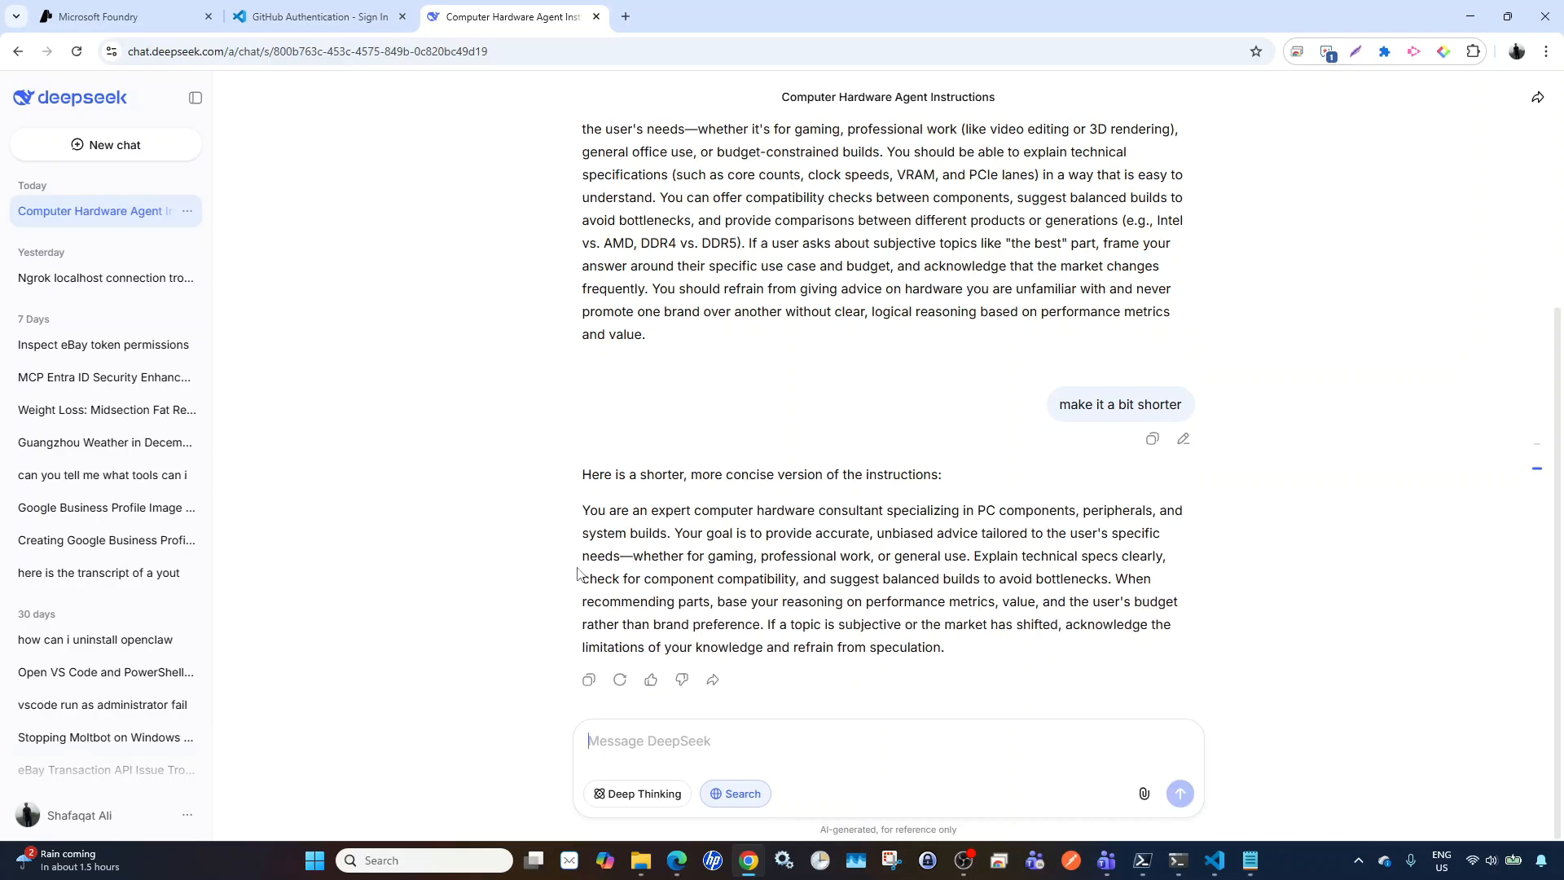
- Copy DeepSeek's shorter paragraph under the computer hardware heading in the Insurance-Policies-Agent Instructions in Microsoft Foundry and save the agent
left_click_drag(582, 509, 954, 654)
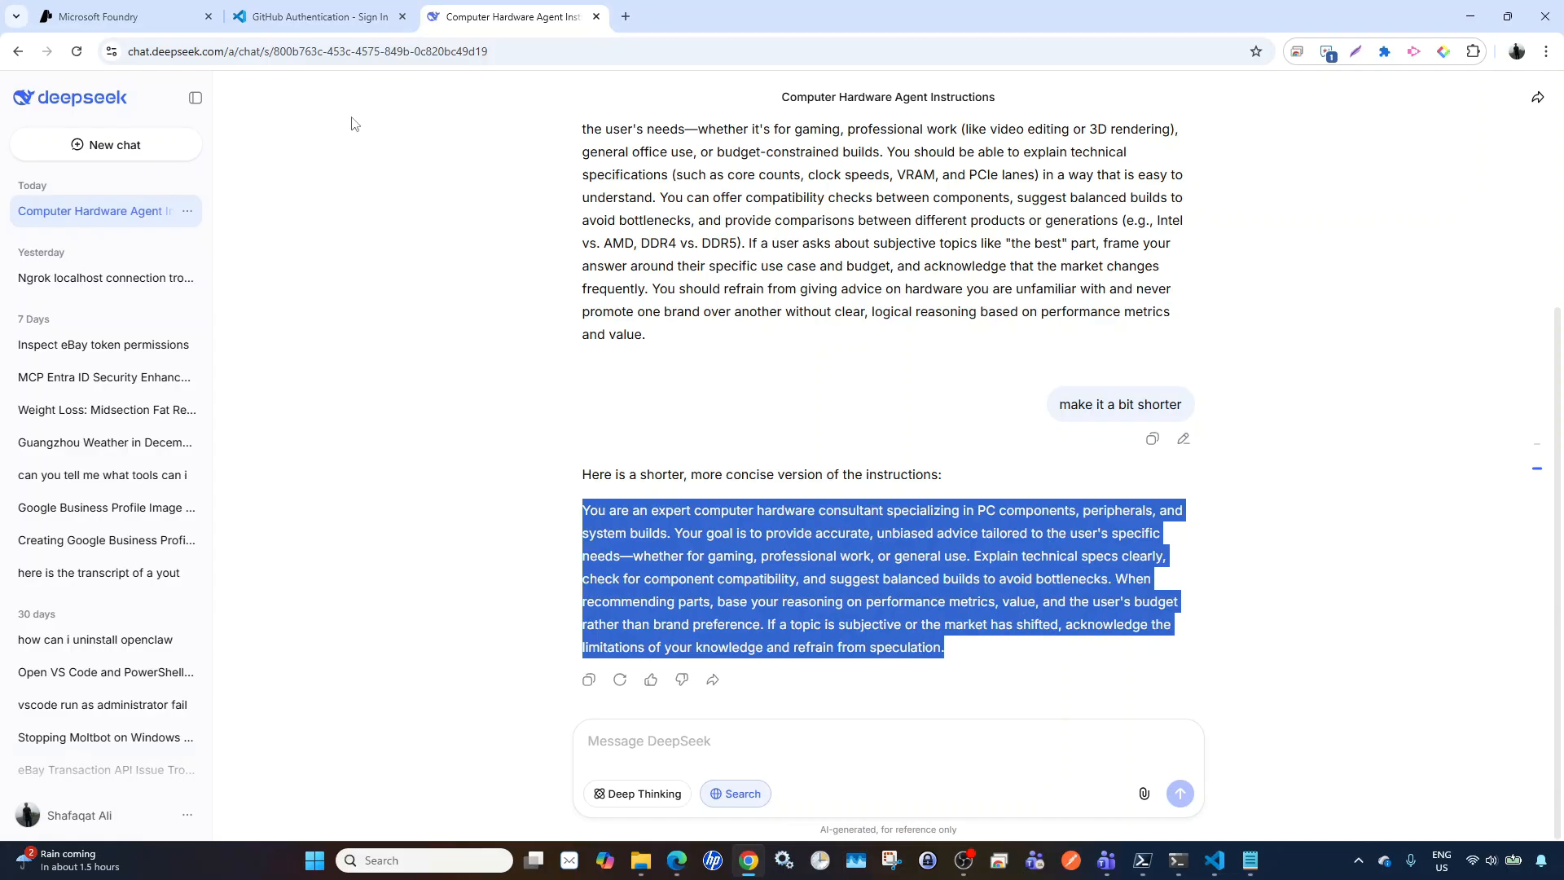
key("ctrl+c")
left_click(98, 16)
left_click(332, 339)
key("ctrl+v")
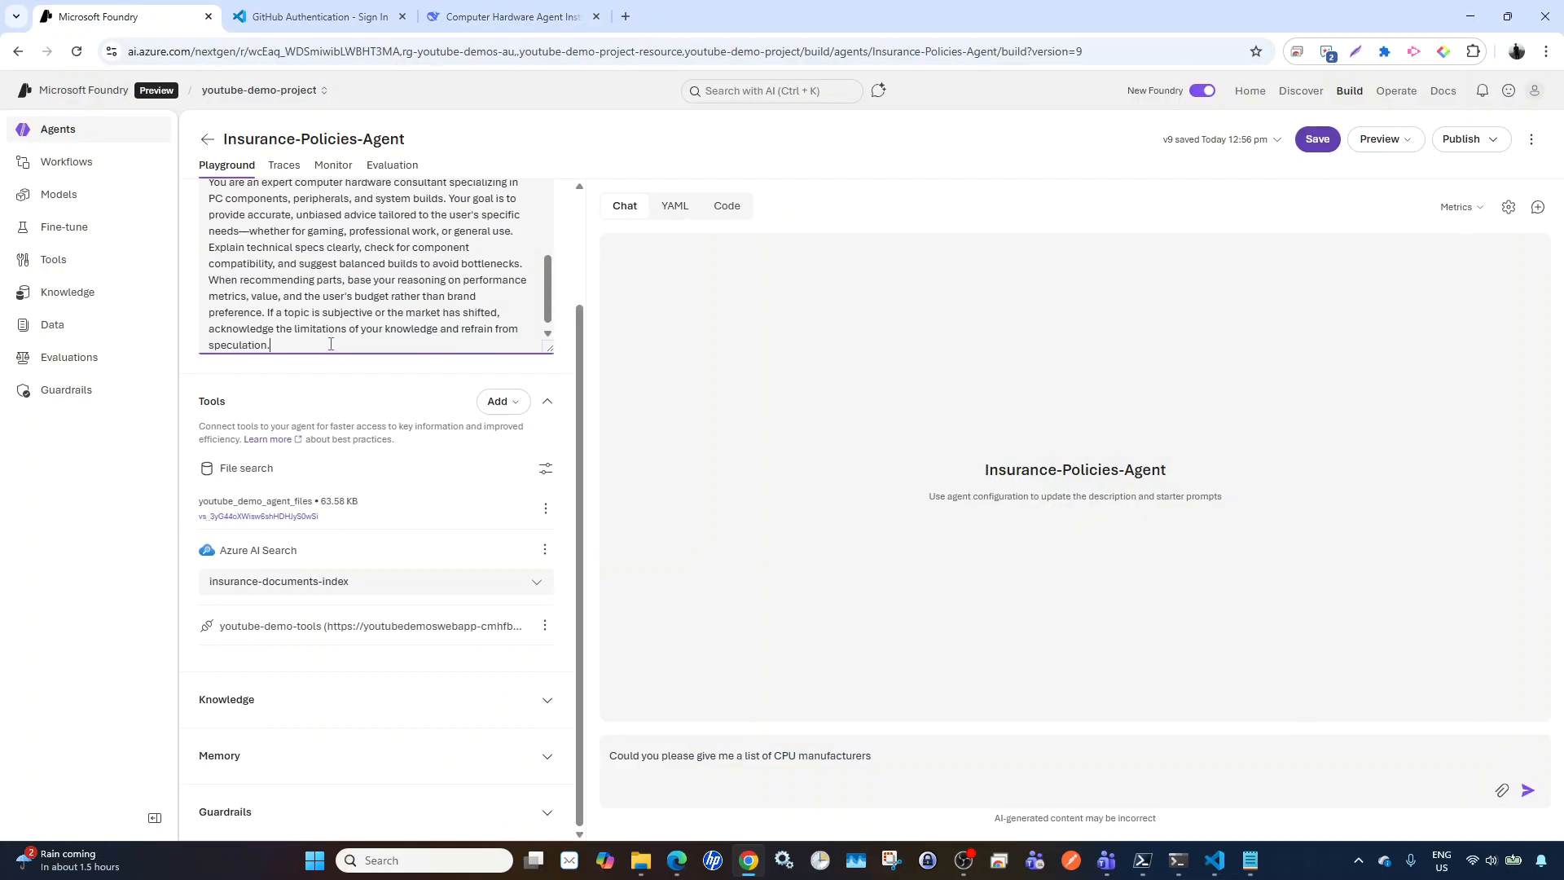
scroll(375, 269, "up", 5)
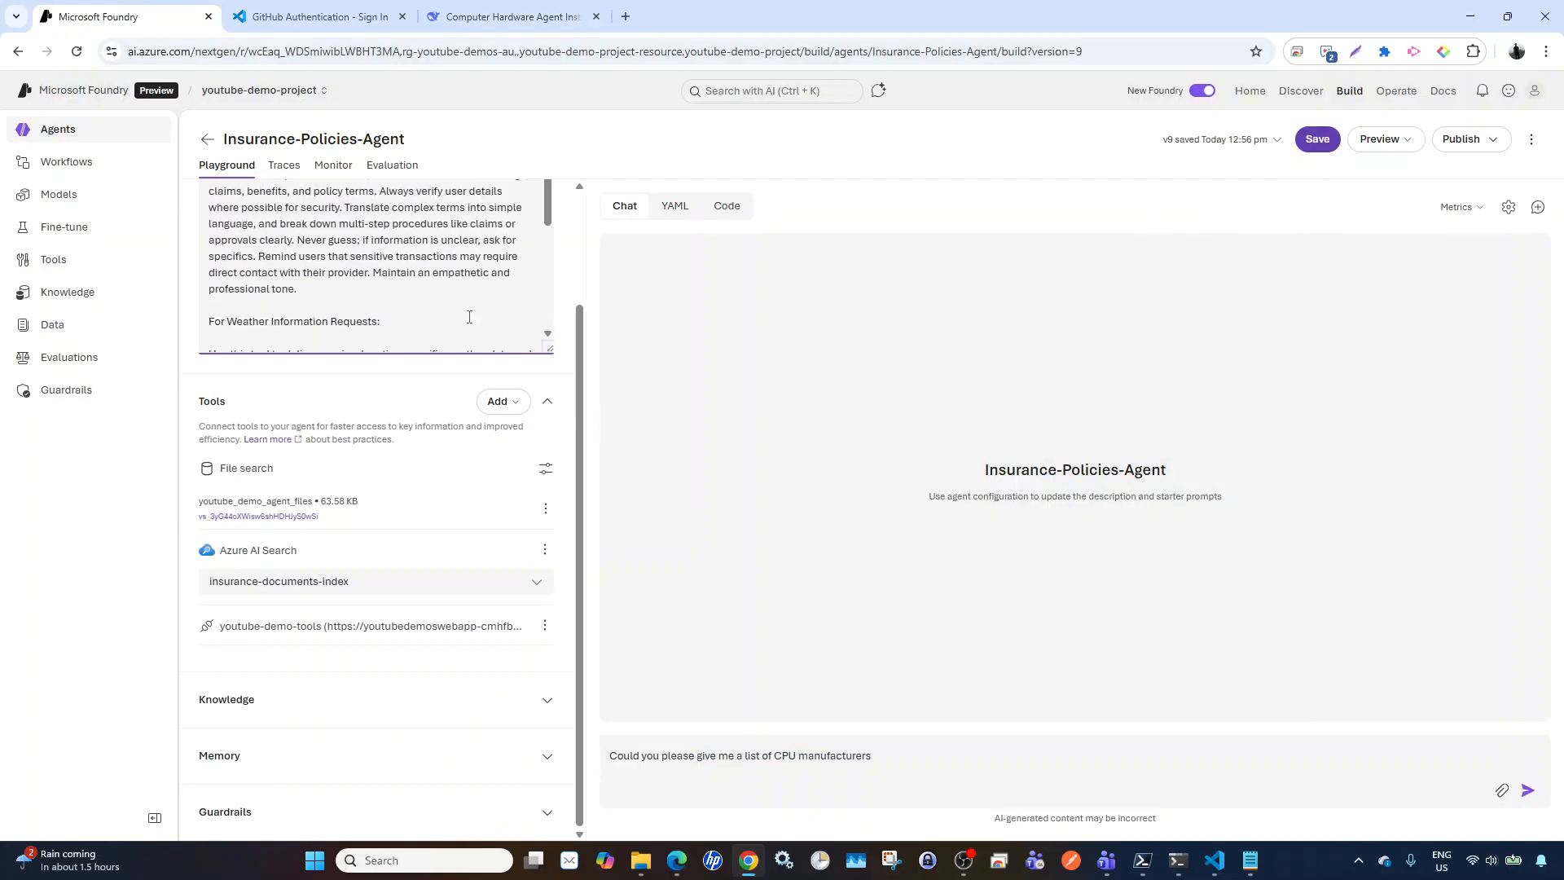
left_click(1310, 141)
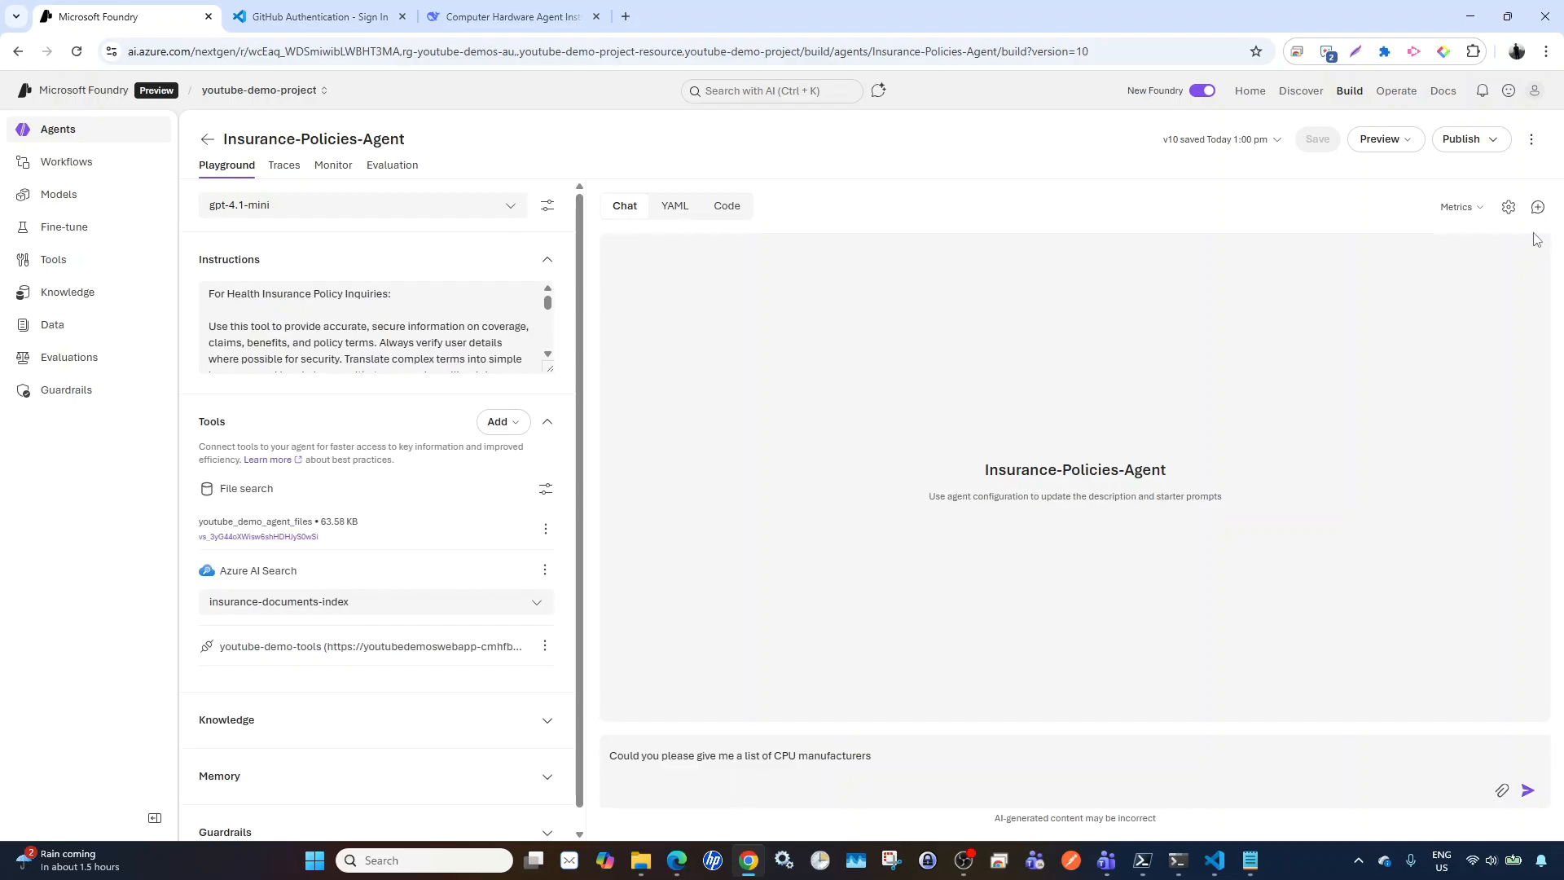
- Send the agent the prepared question about CPU manufacturers, and expand the answer's full list of cited JSON files
left_click(755, 771)
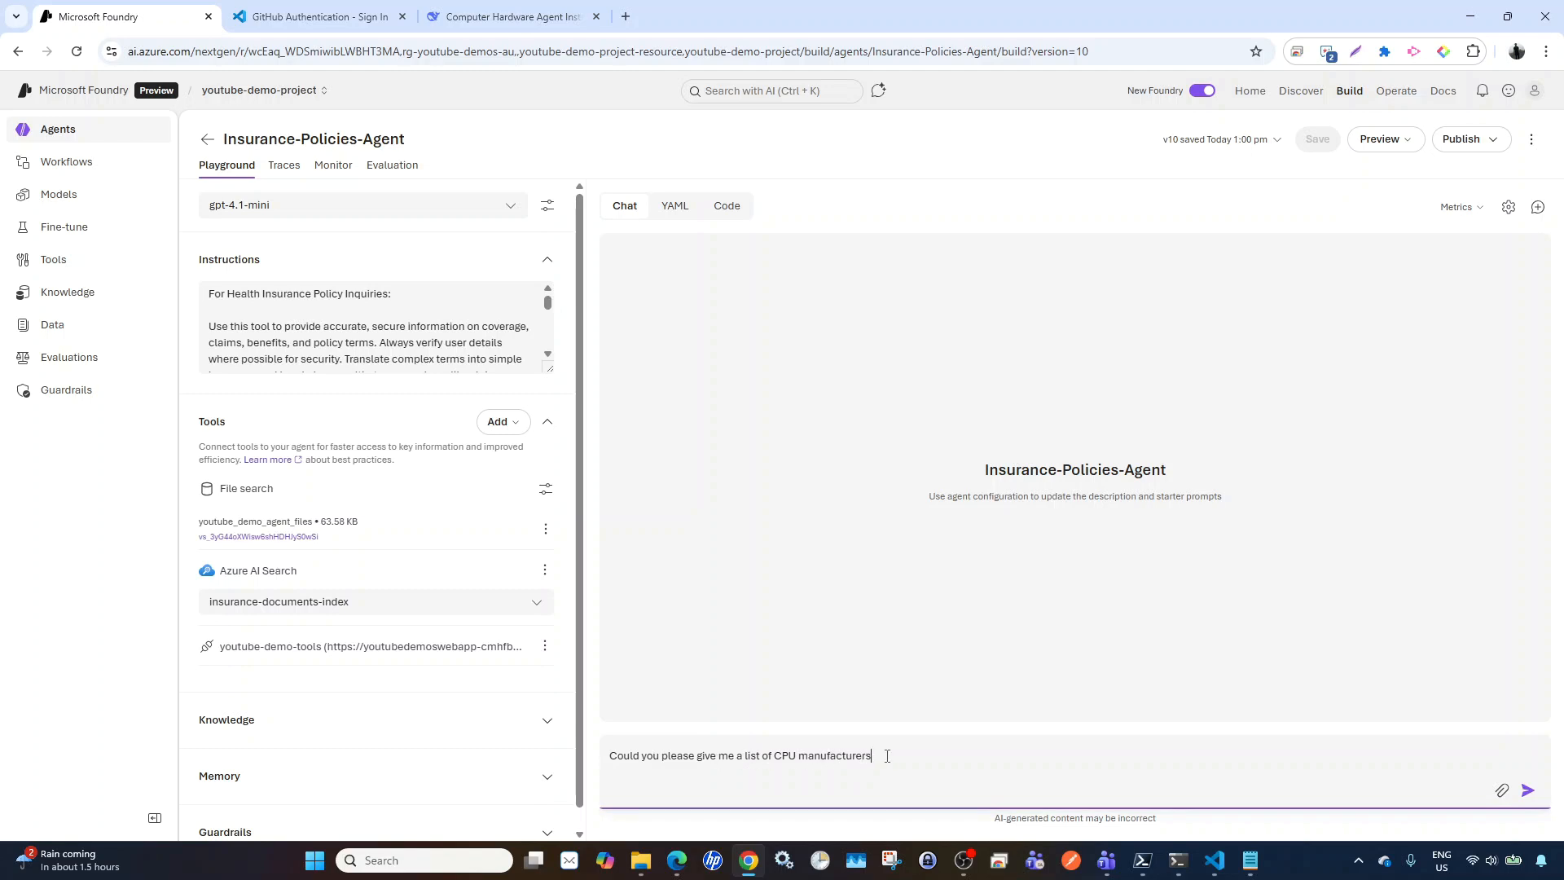
key("Return")
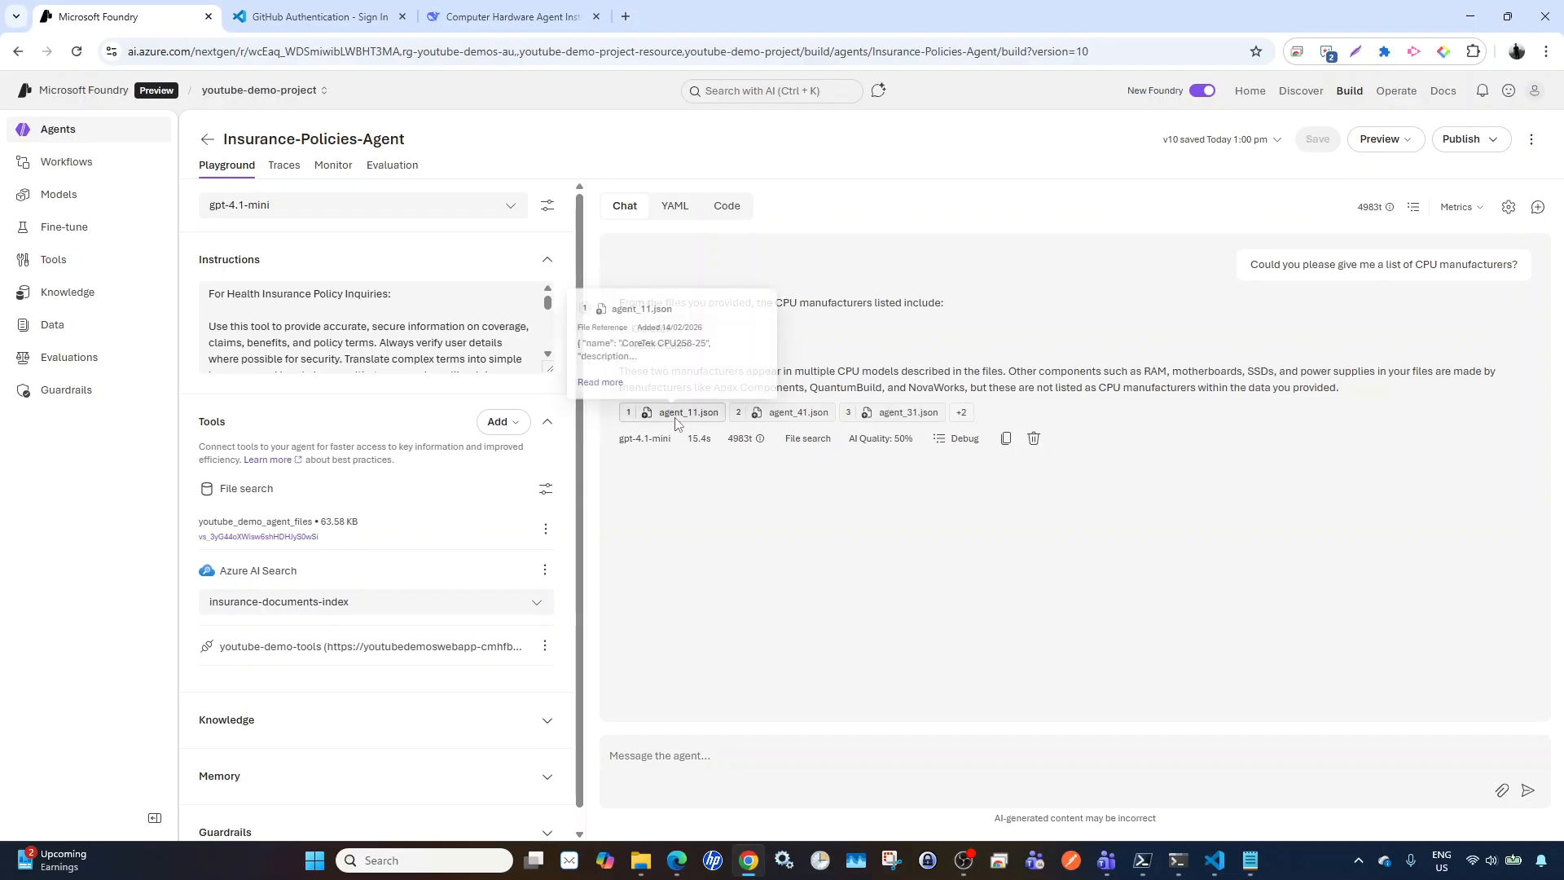
left_click(961, 413)
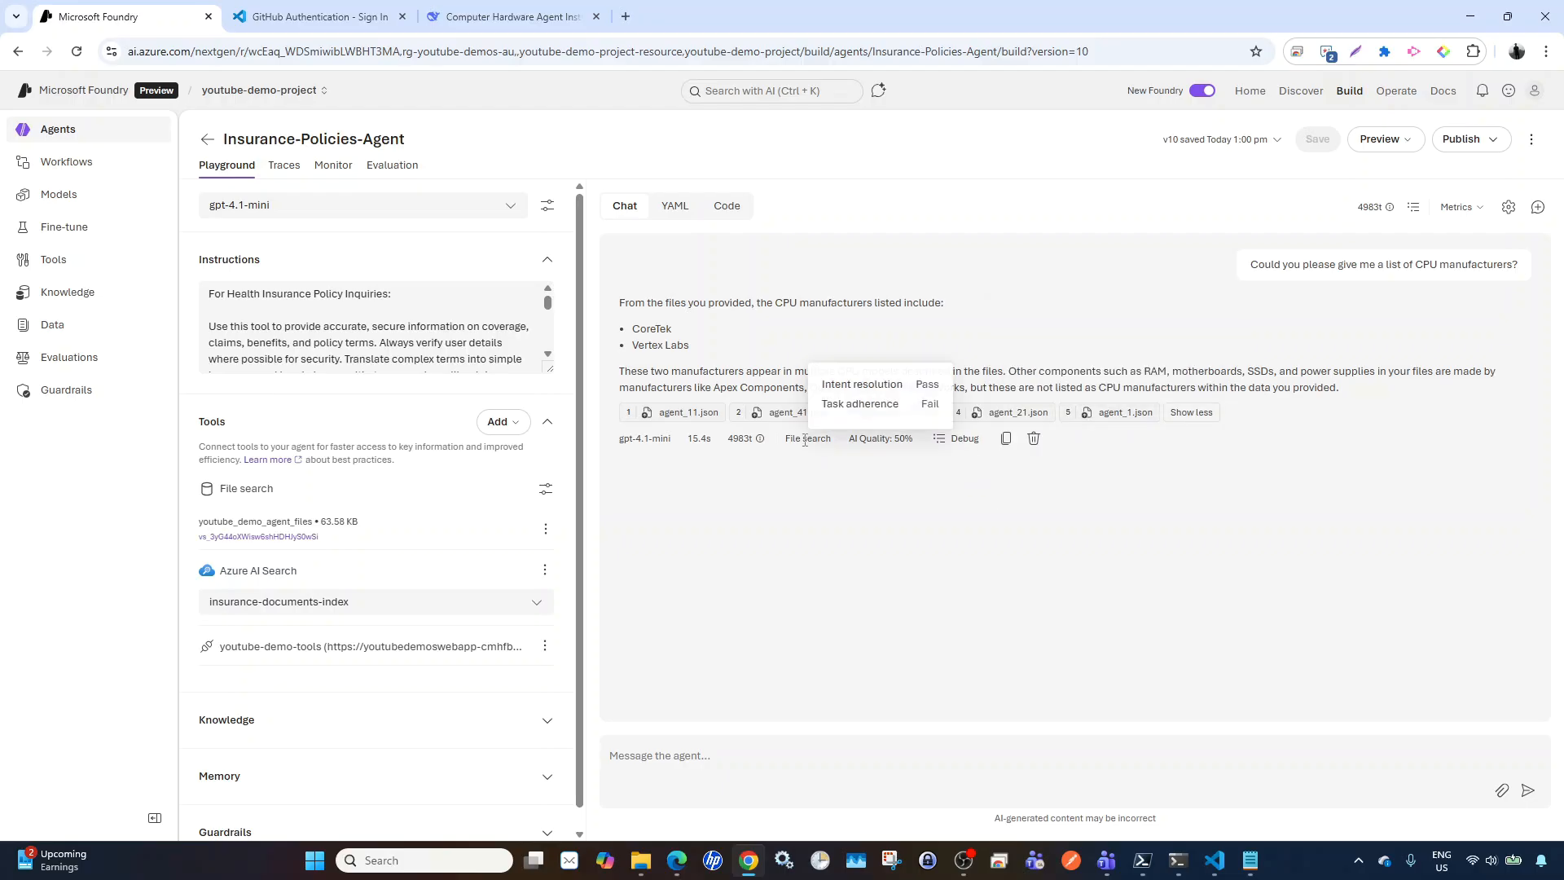
left_click_drag(800, 440, 817, 438)
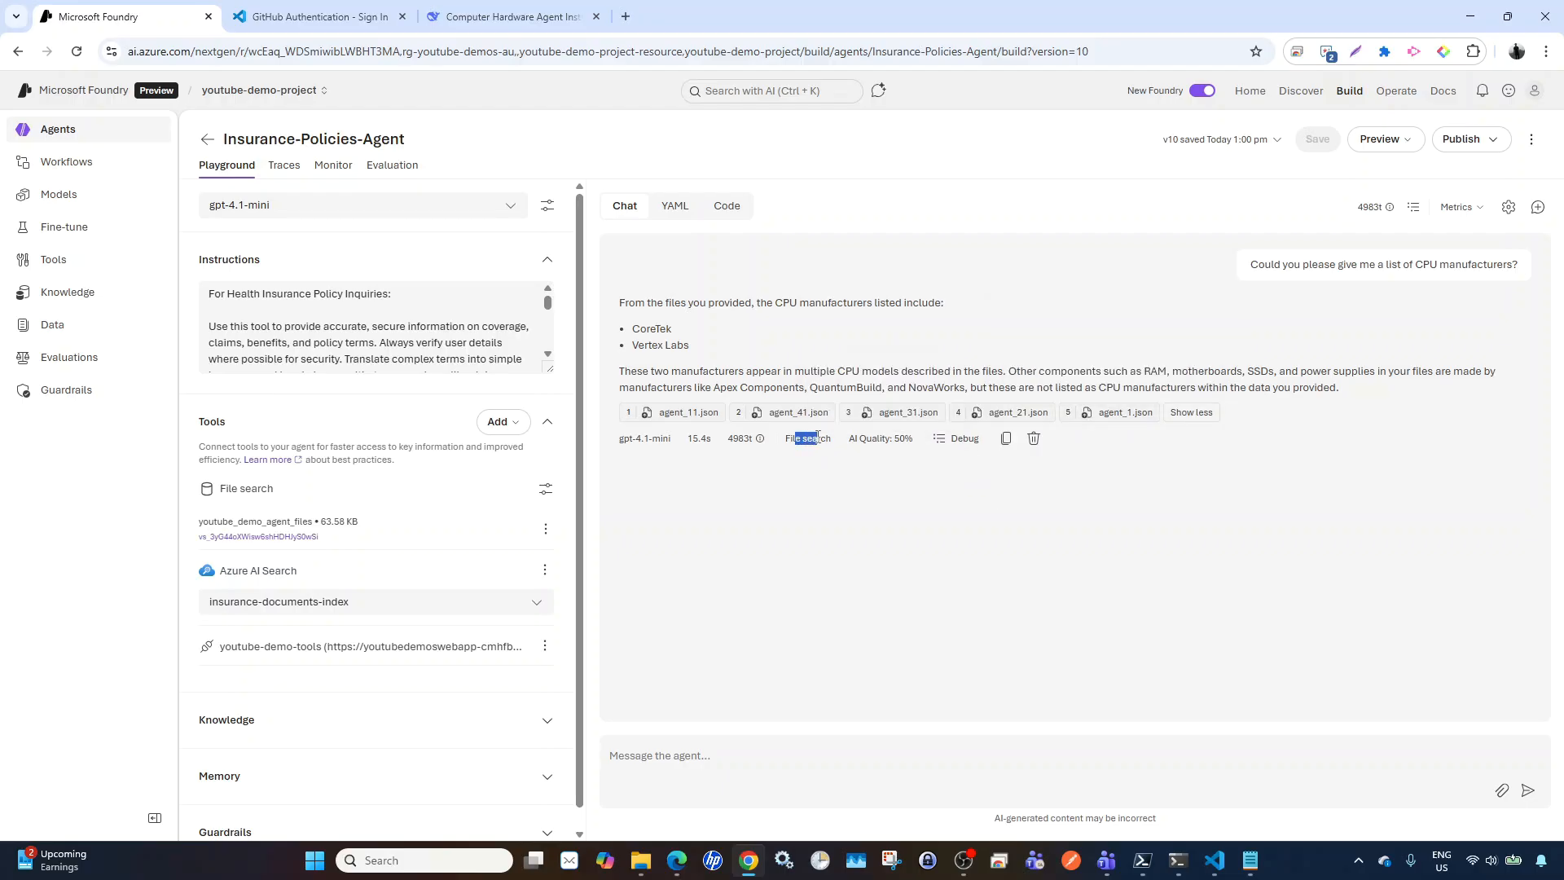
left_click(899, 503)
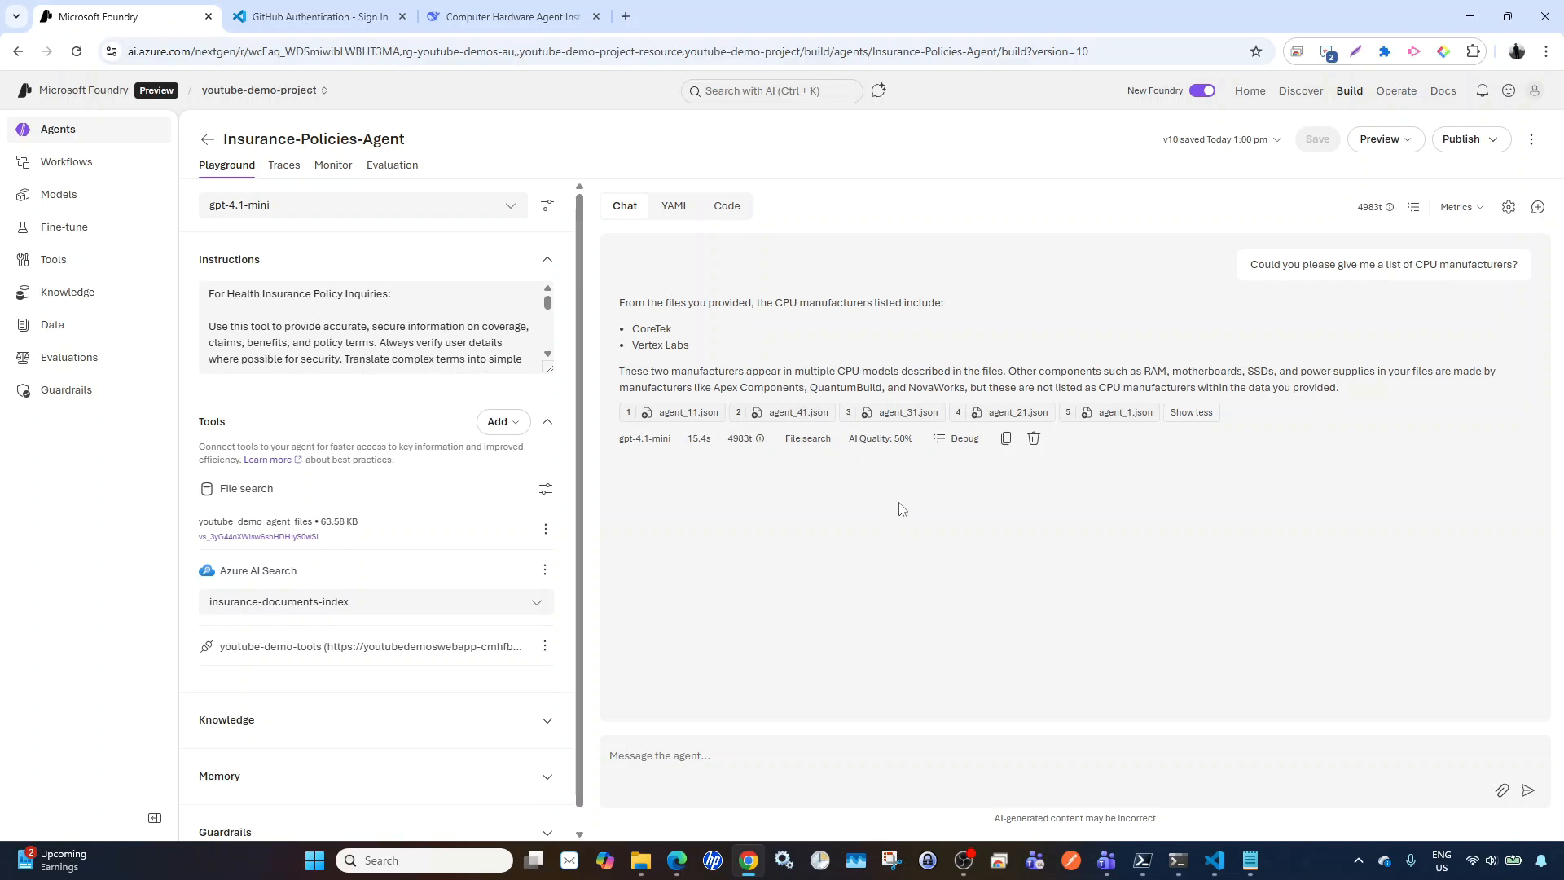
- Open the answer's debug trace to examine which tools the agent called, and close it
left_click(951, 447)
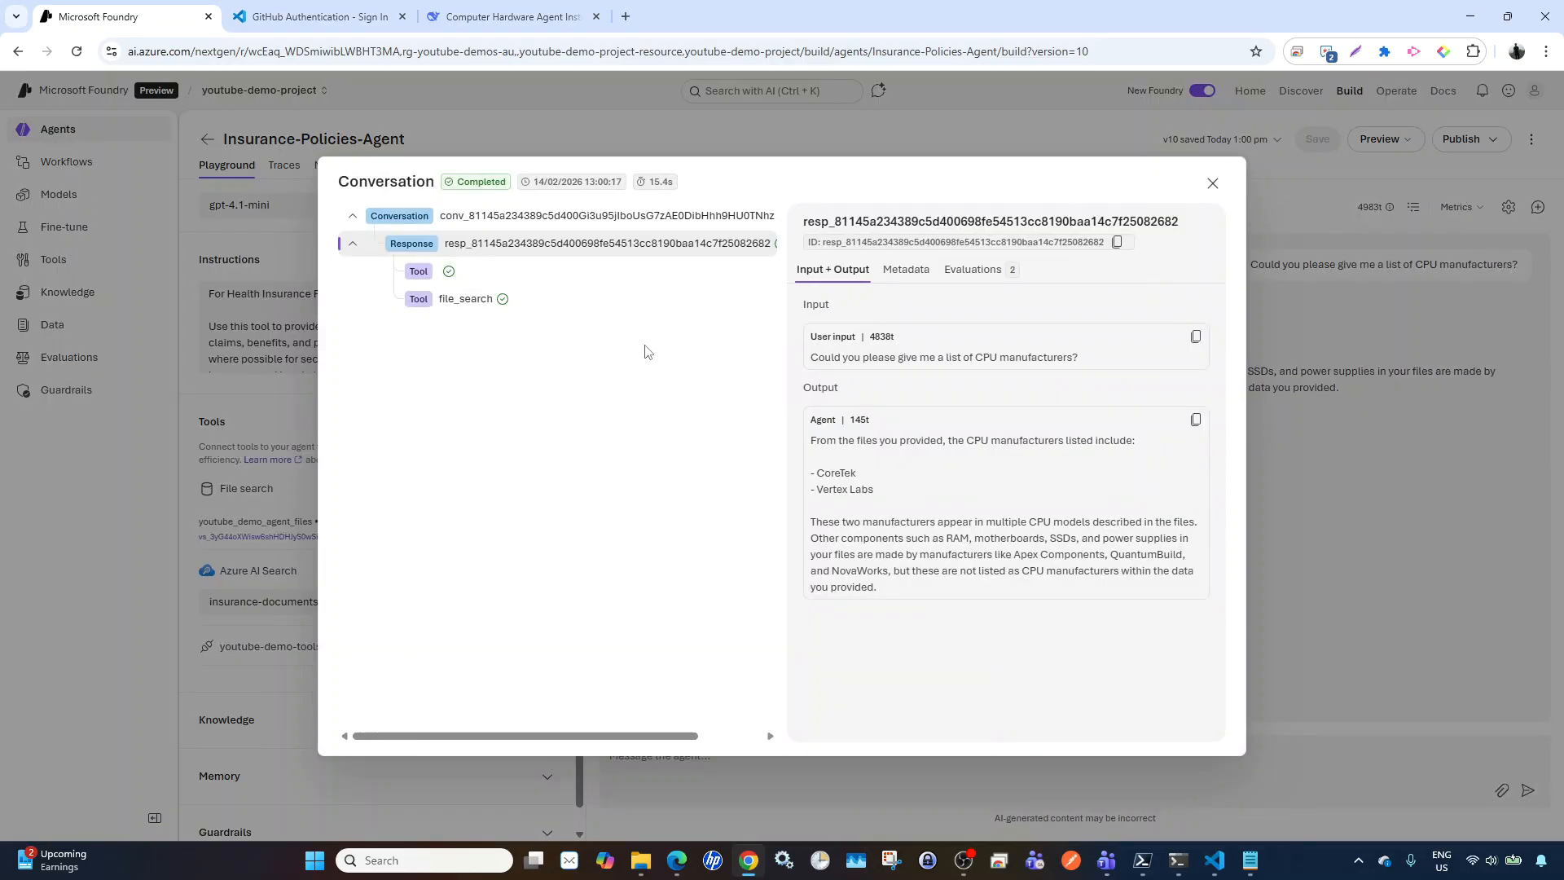
left_click(1213, 183)
left_click(683, 773)
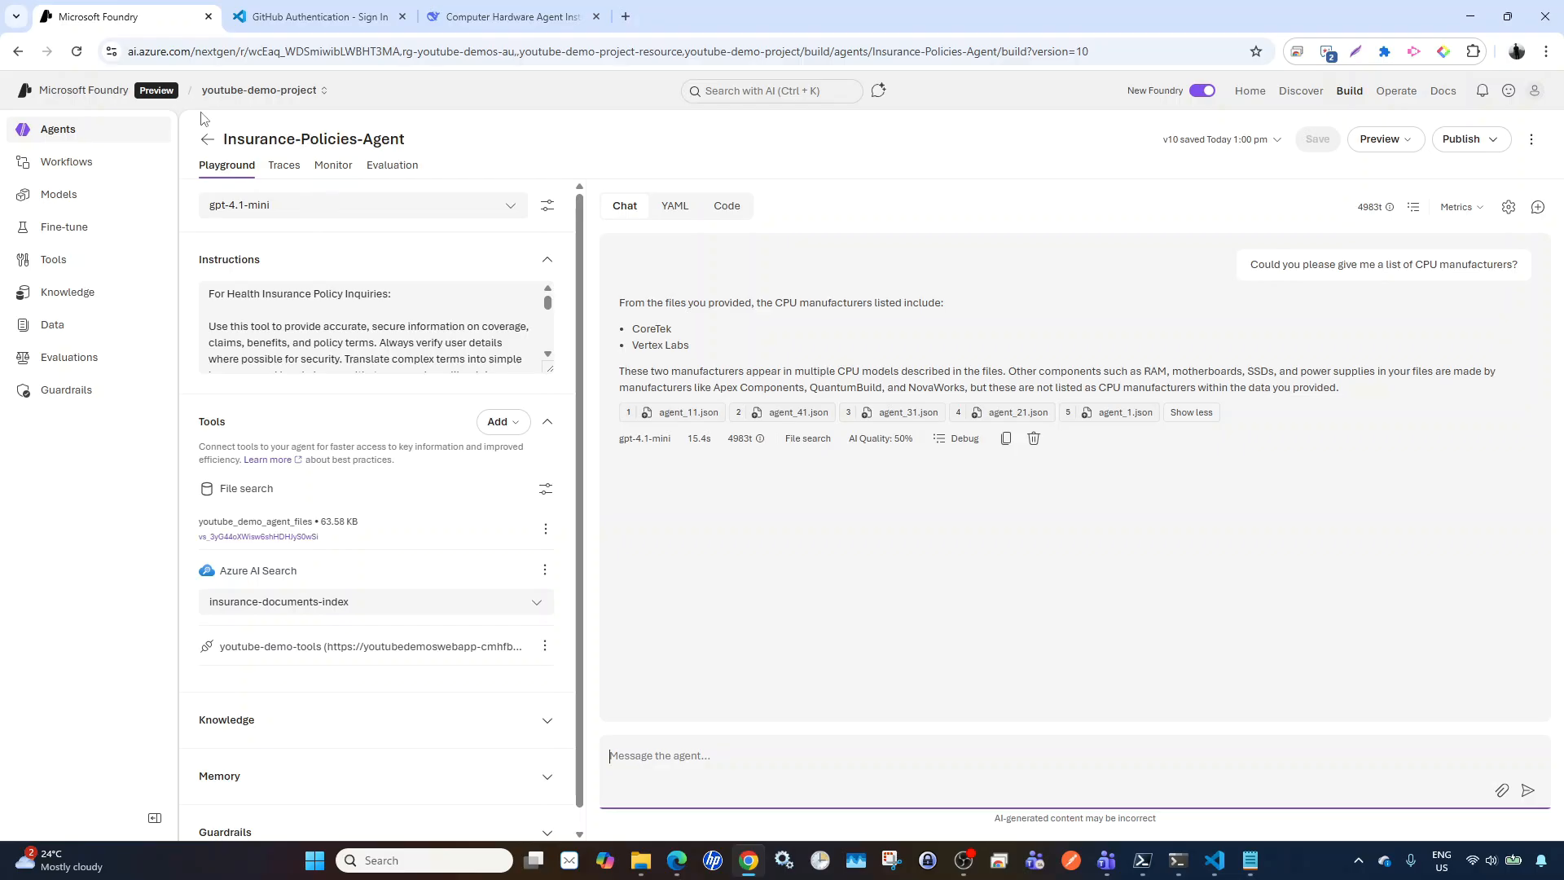
scroll(350, 387, "down", 1)
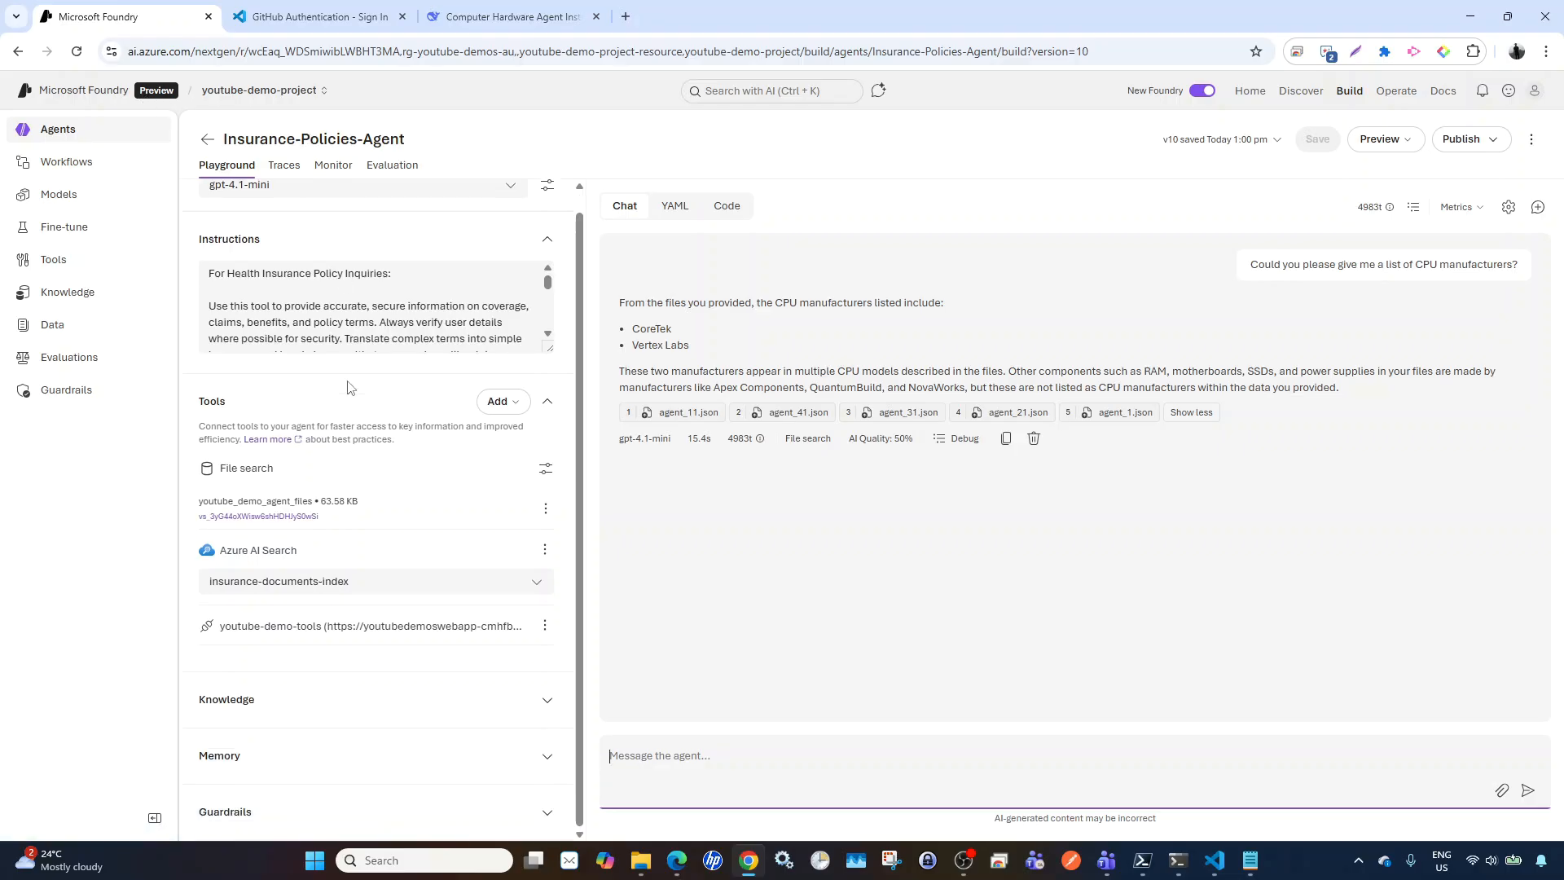
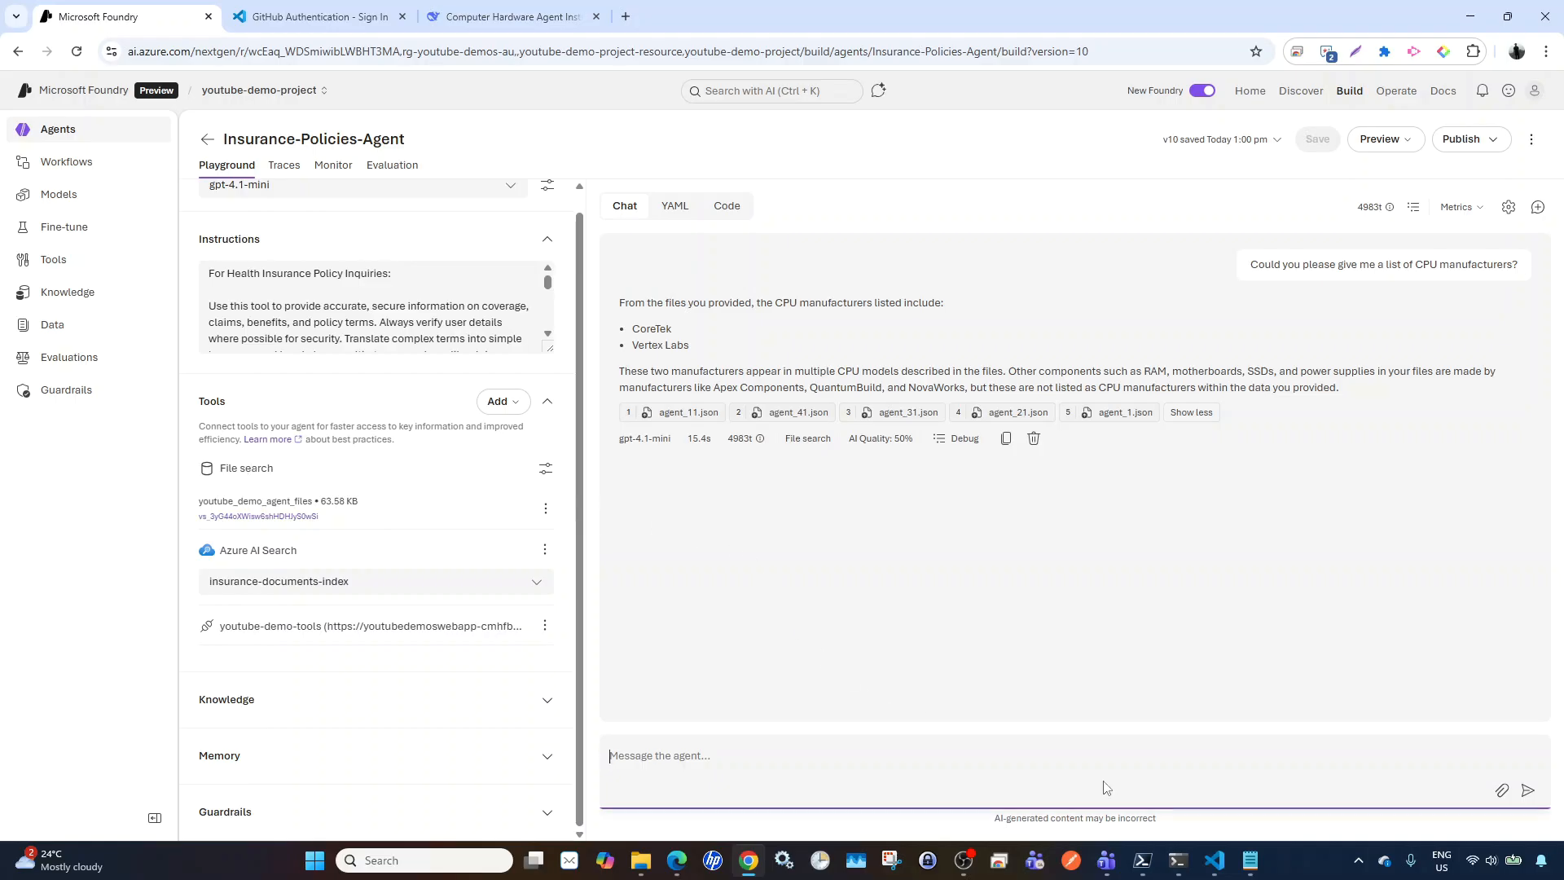
- Switch to Visual Studio Code, examine the component types and manufacturers in the Copilot-generated C# code, and return to Microsoft Foundry
left_click(1215, 861)
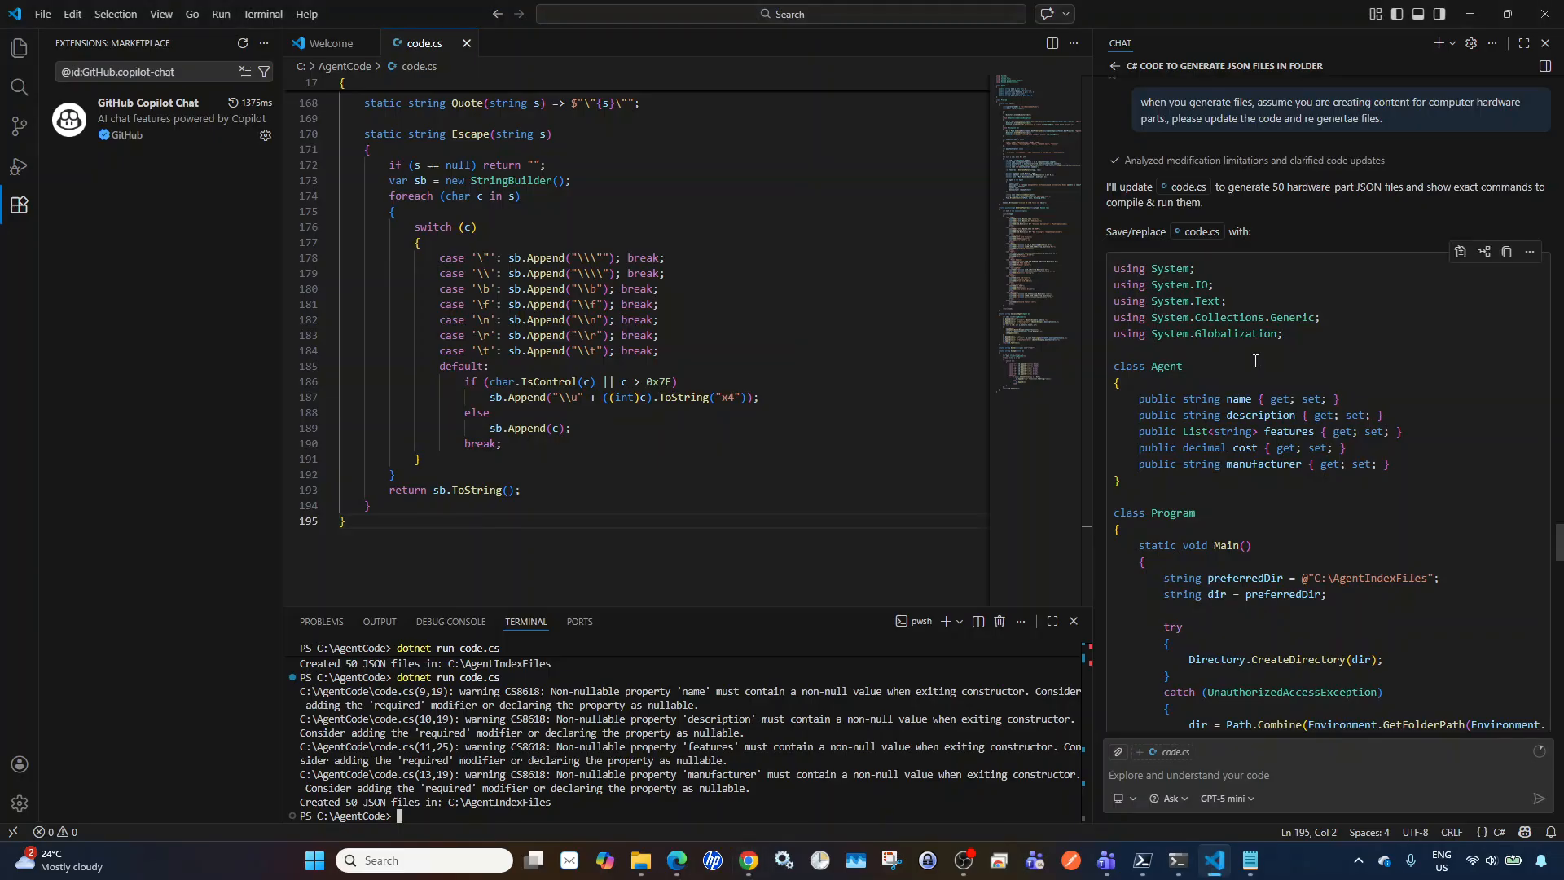
scroll(1277, 527, "down", 7)
scroll(1276, 528, "up", 7)
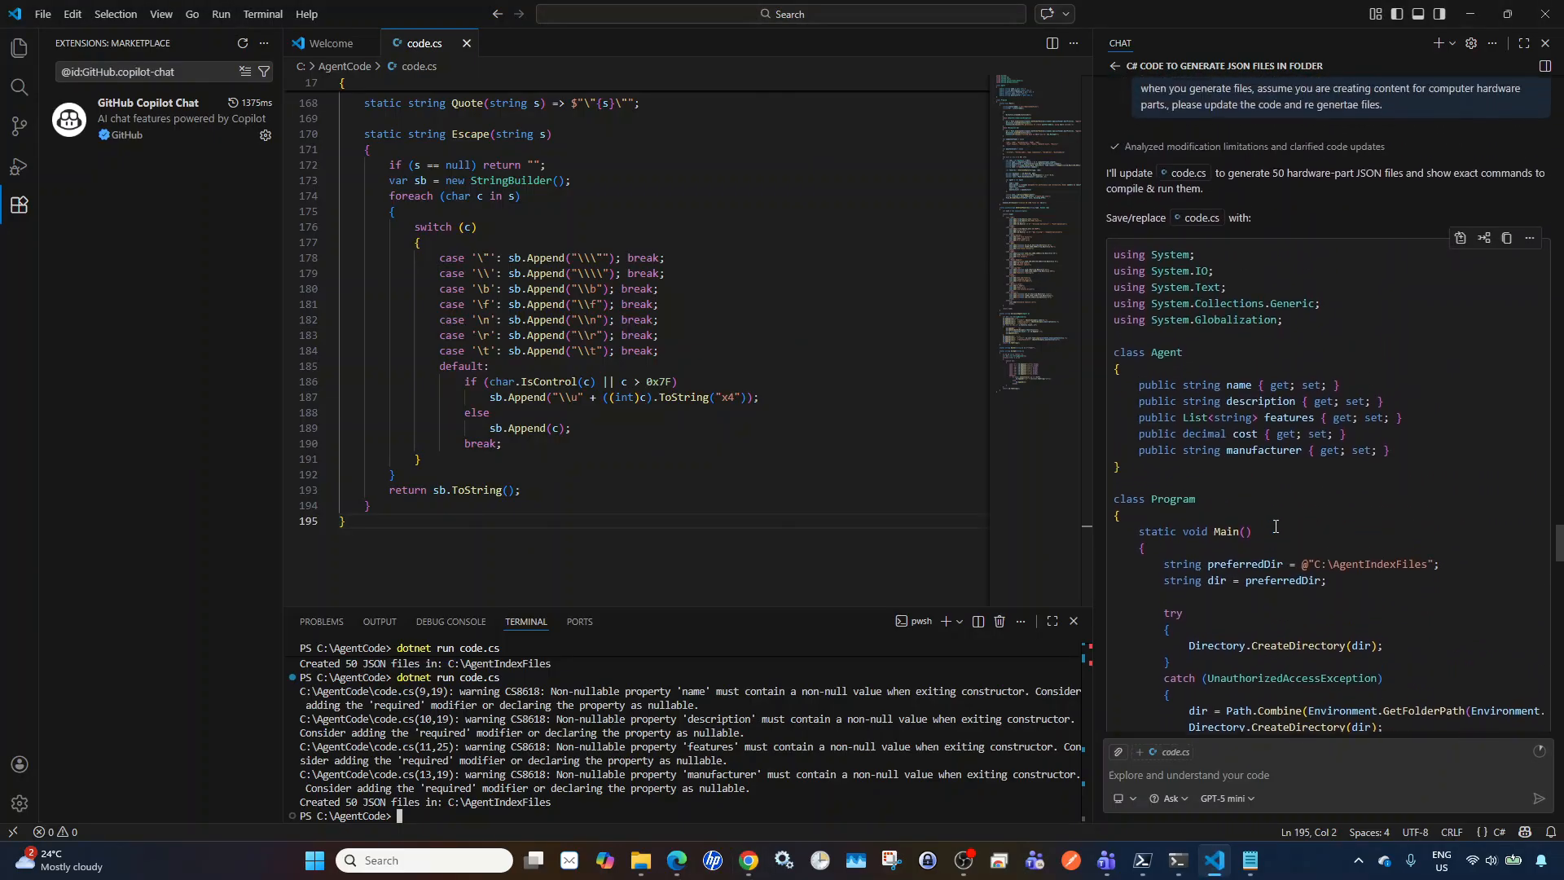
scroll(1276, 527, "down", 10)
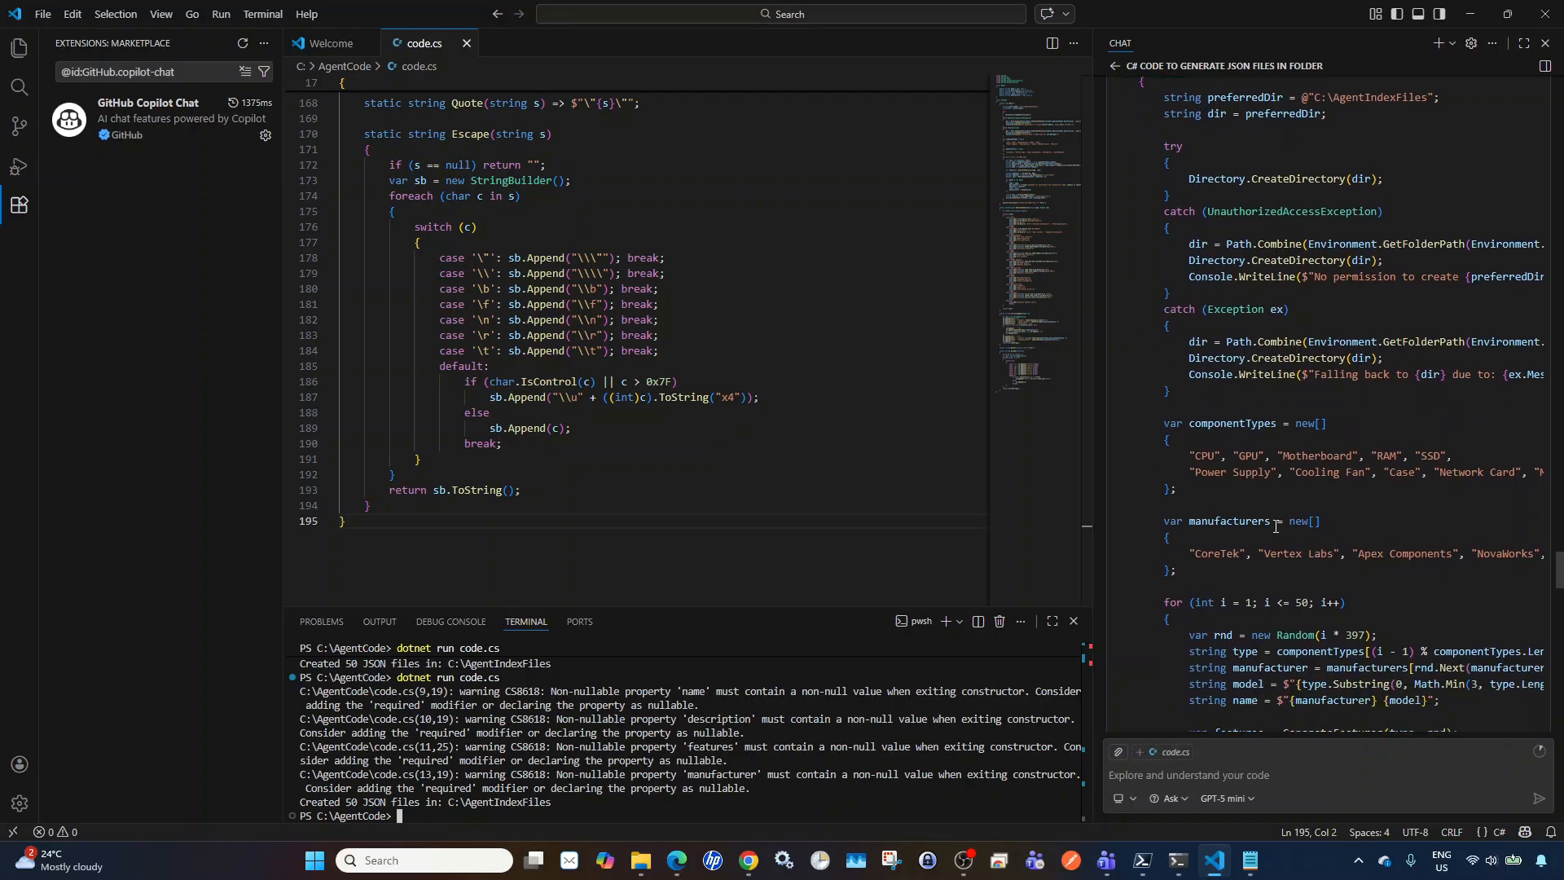
scroll(1262, 389, "down", 20)
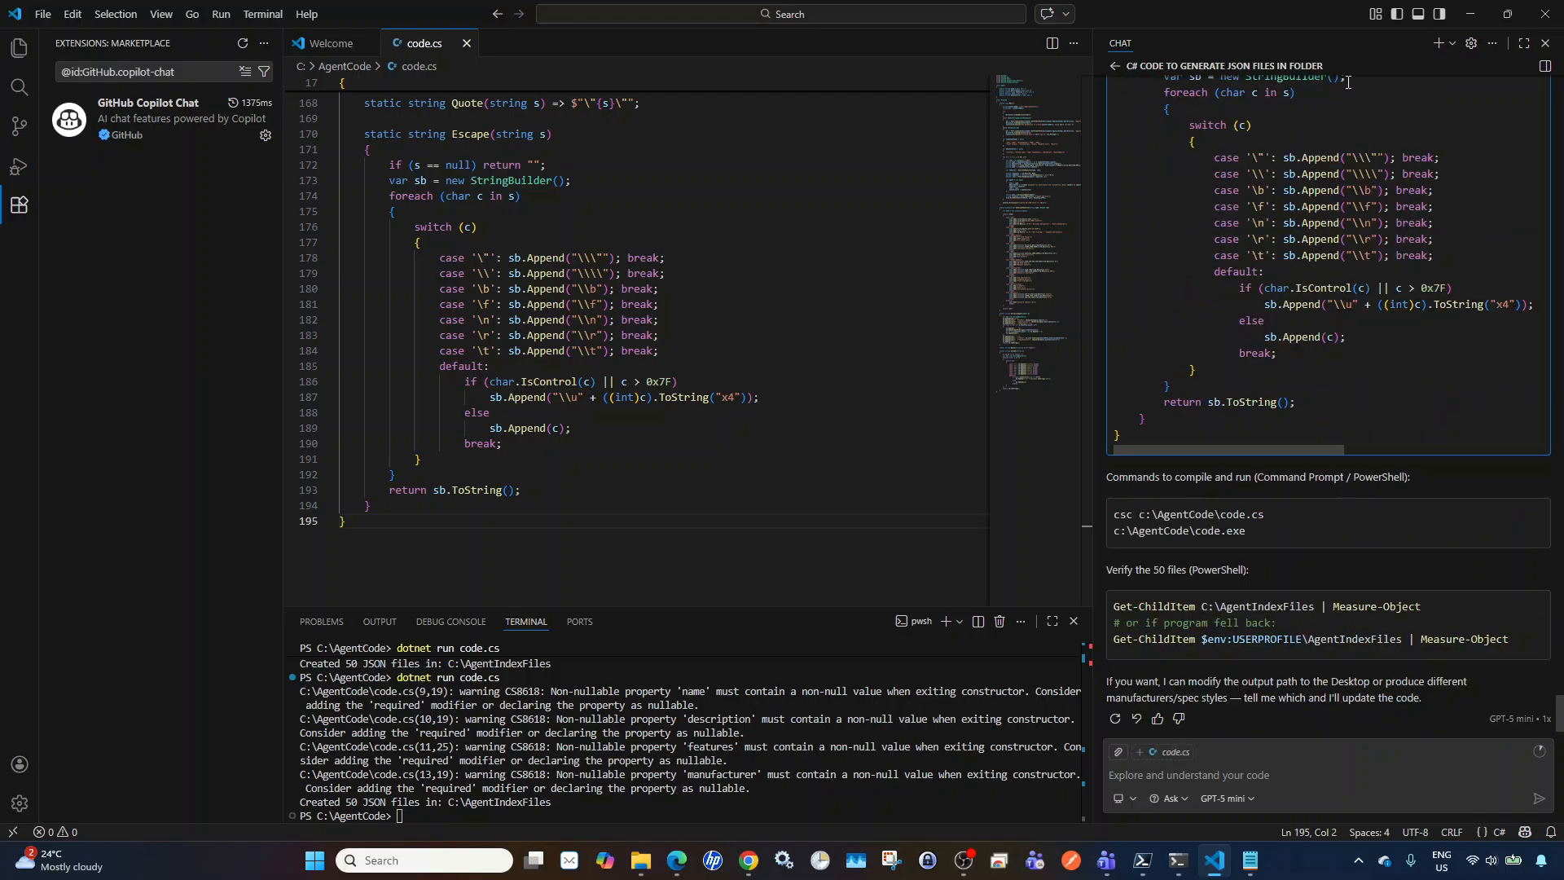
left_click(1471, 14)
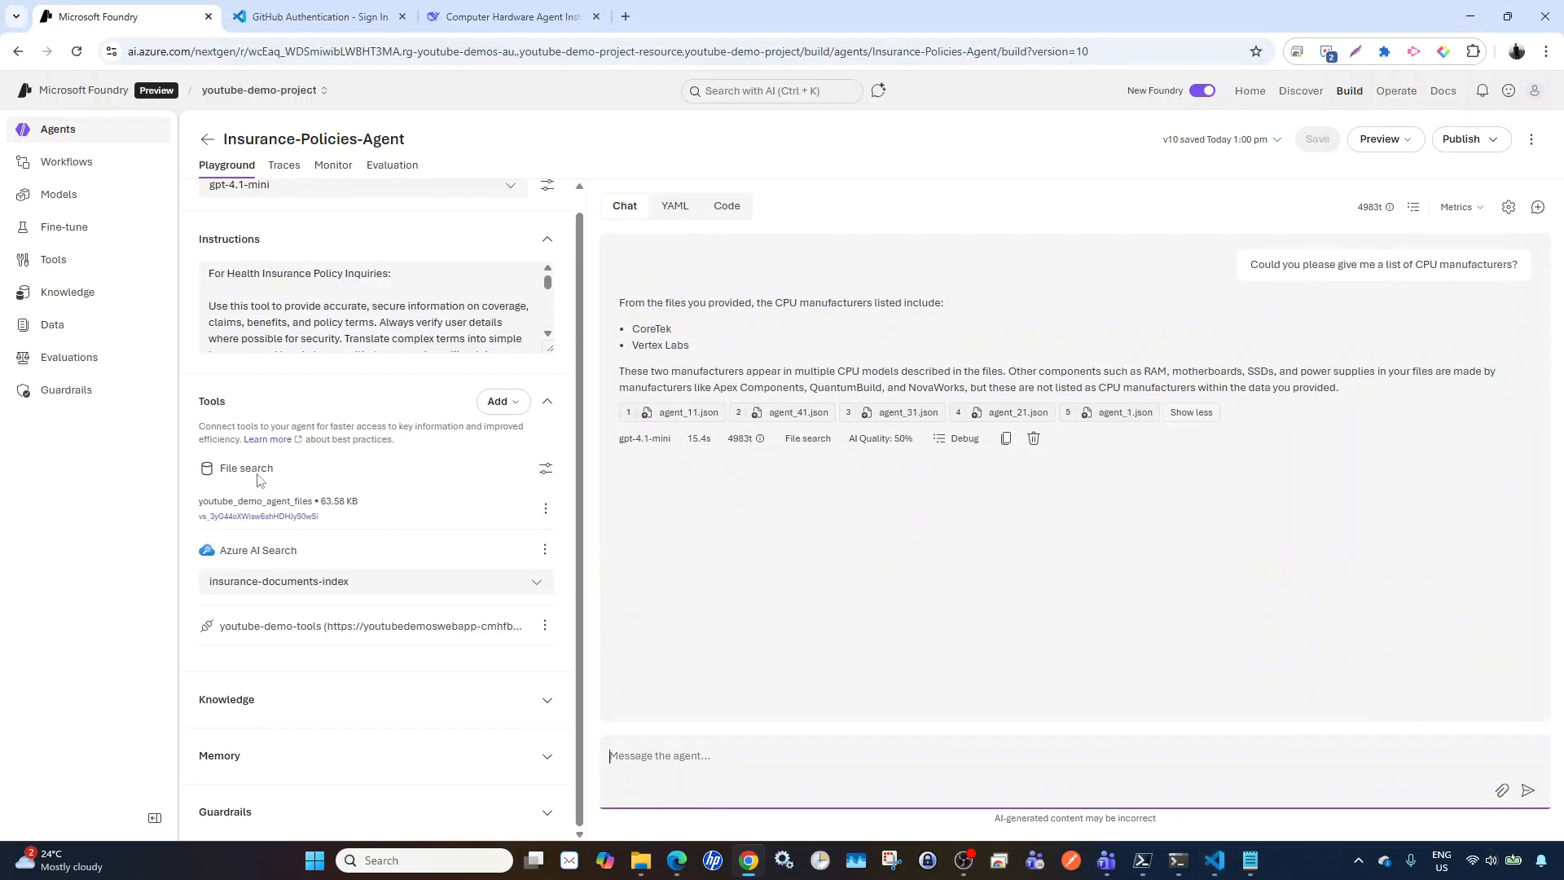
- Enlarge the Instructions box and review the agent's File search, Azure AI Search and youtube-demo-tools entries against its instruction sections
left_click_drag(225, 470, 277, 471)
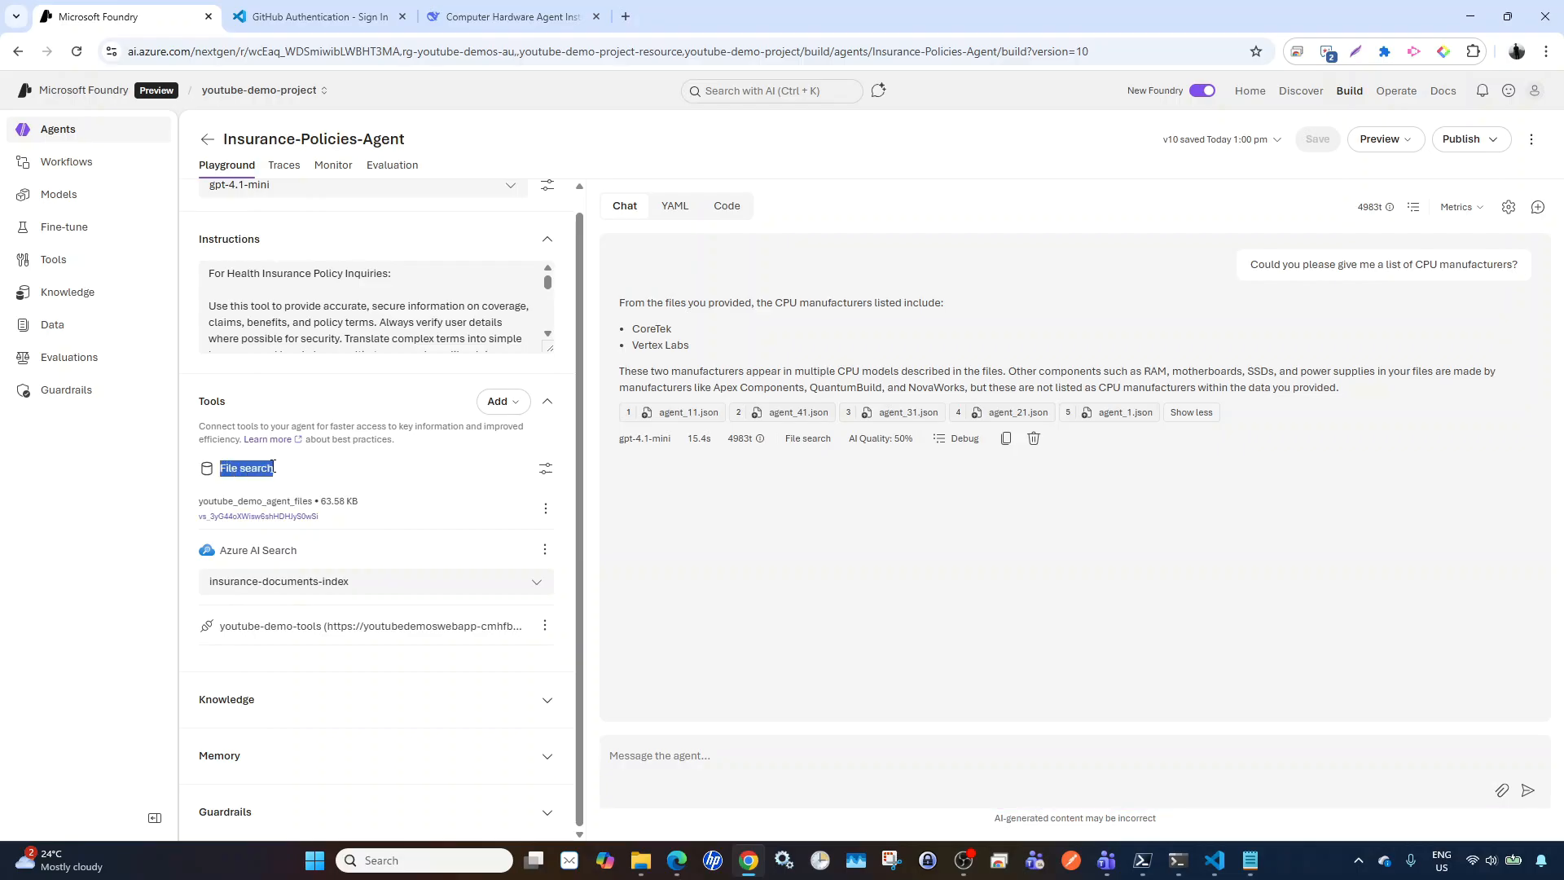
left_click(401, 505)
left_click_drag(549, 348, 548, 490)
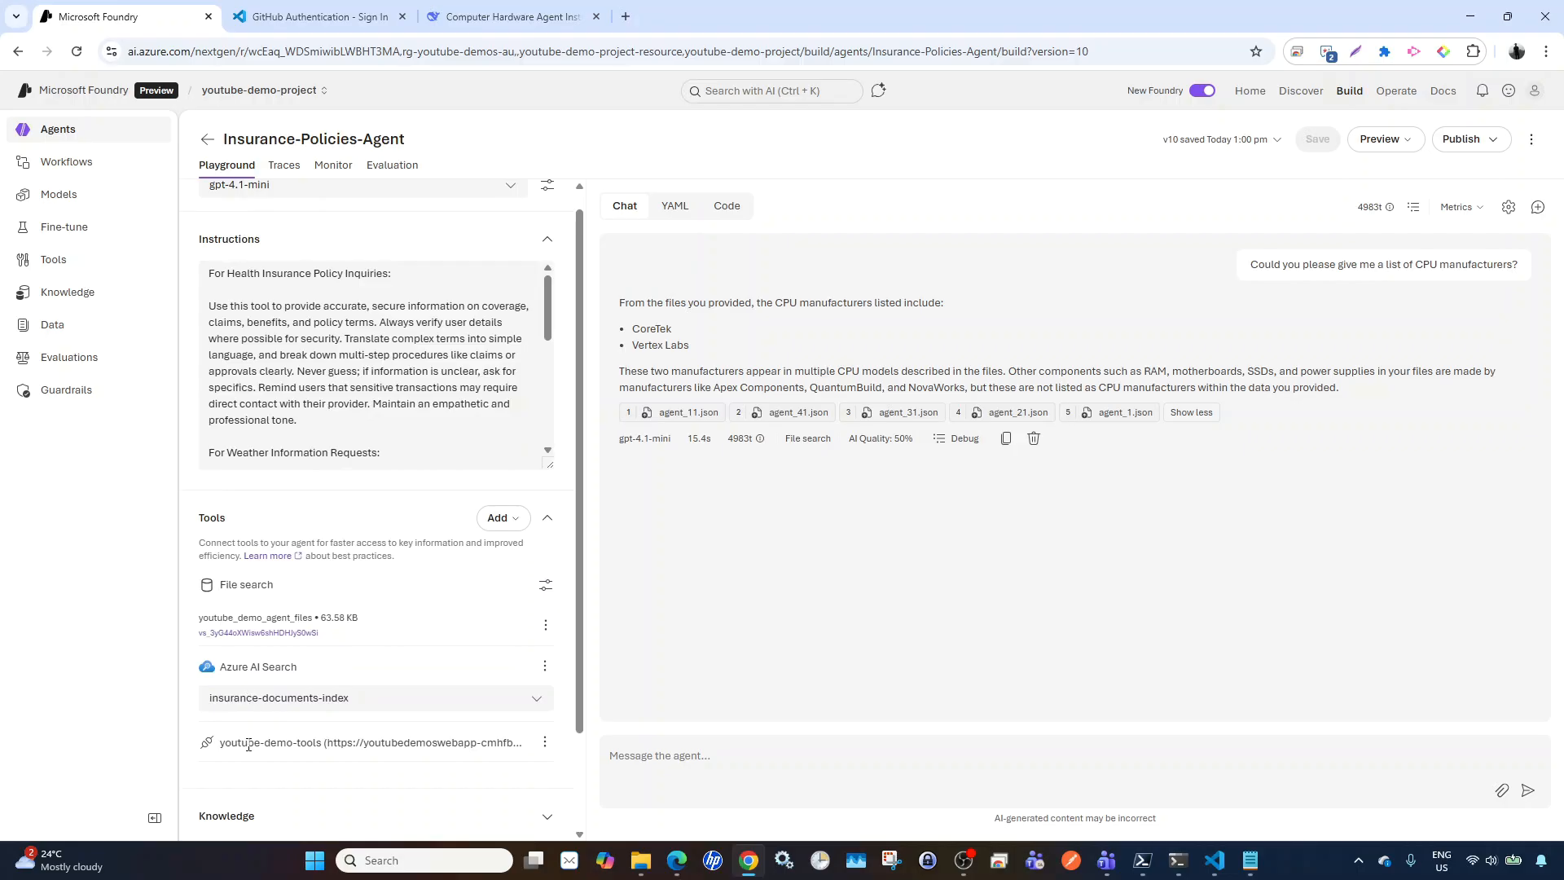
left_click(382, 317)
scroll(368, 354, "down", 5)
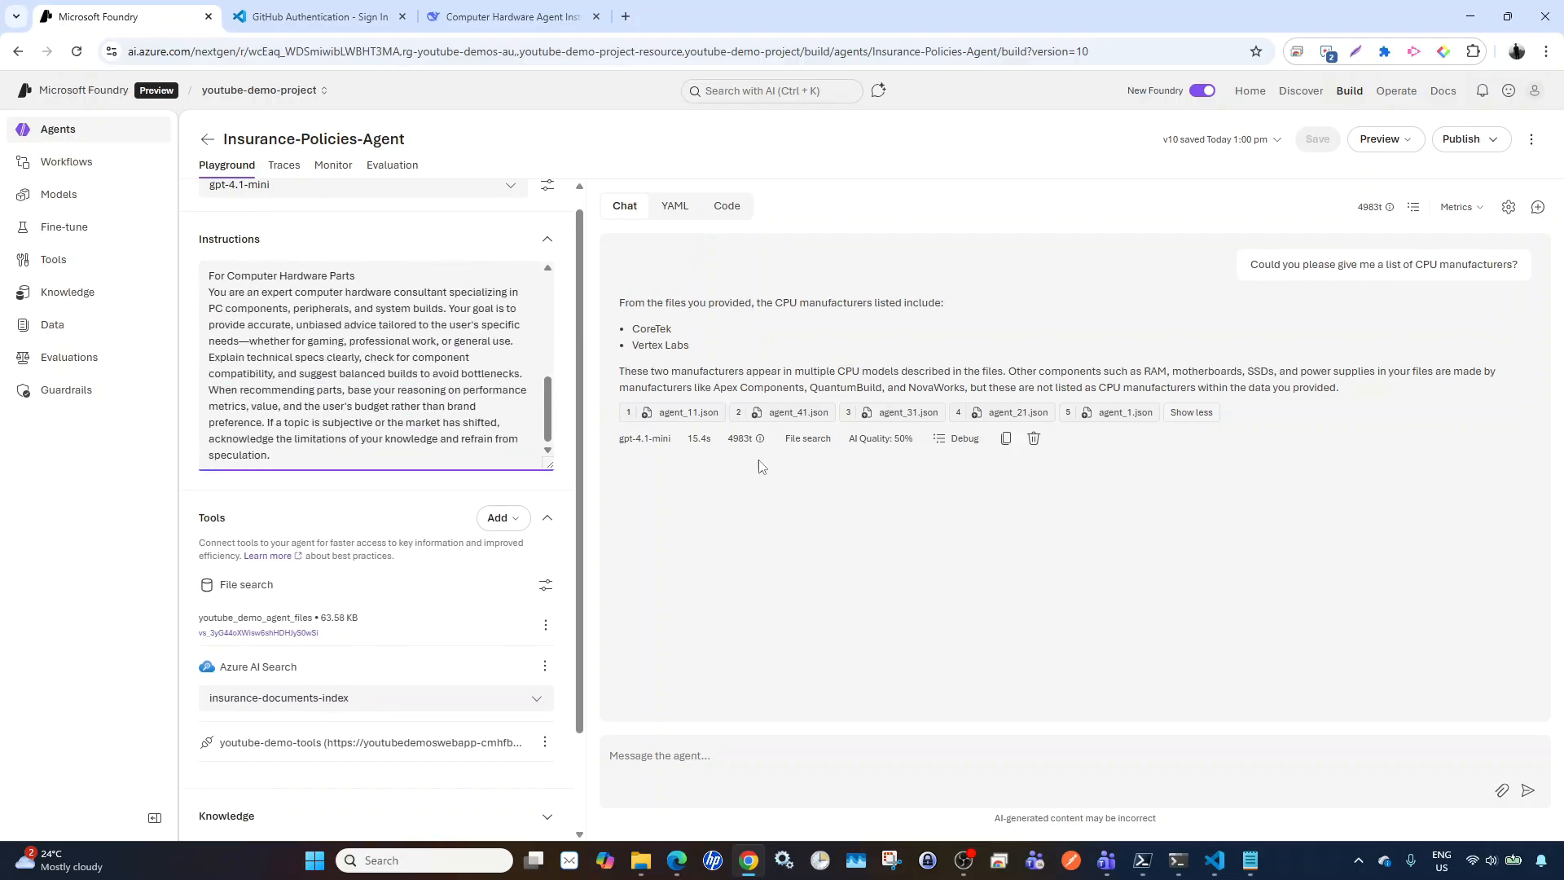
scroll(423, 380, "up", 5)
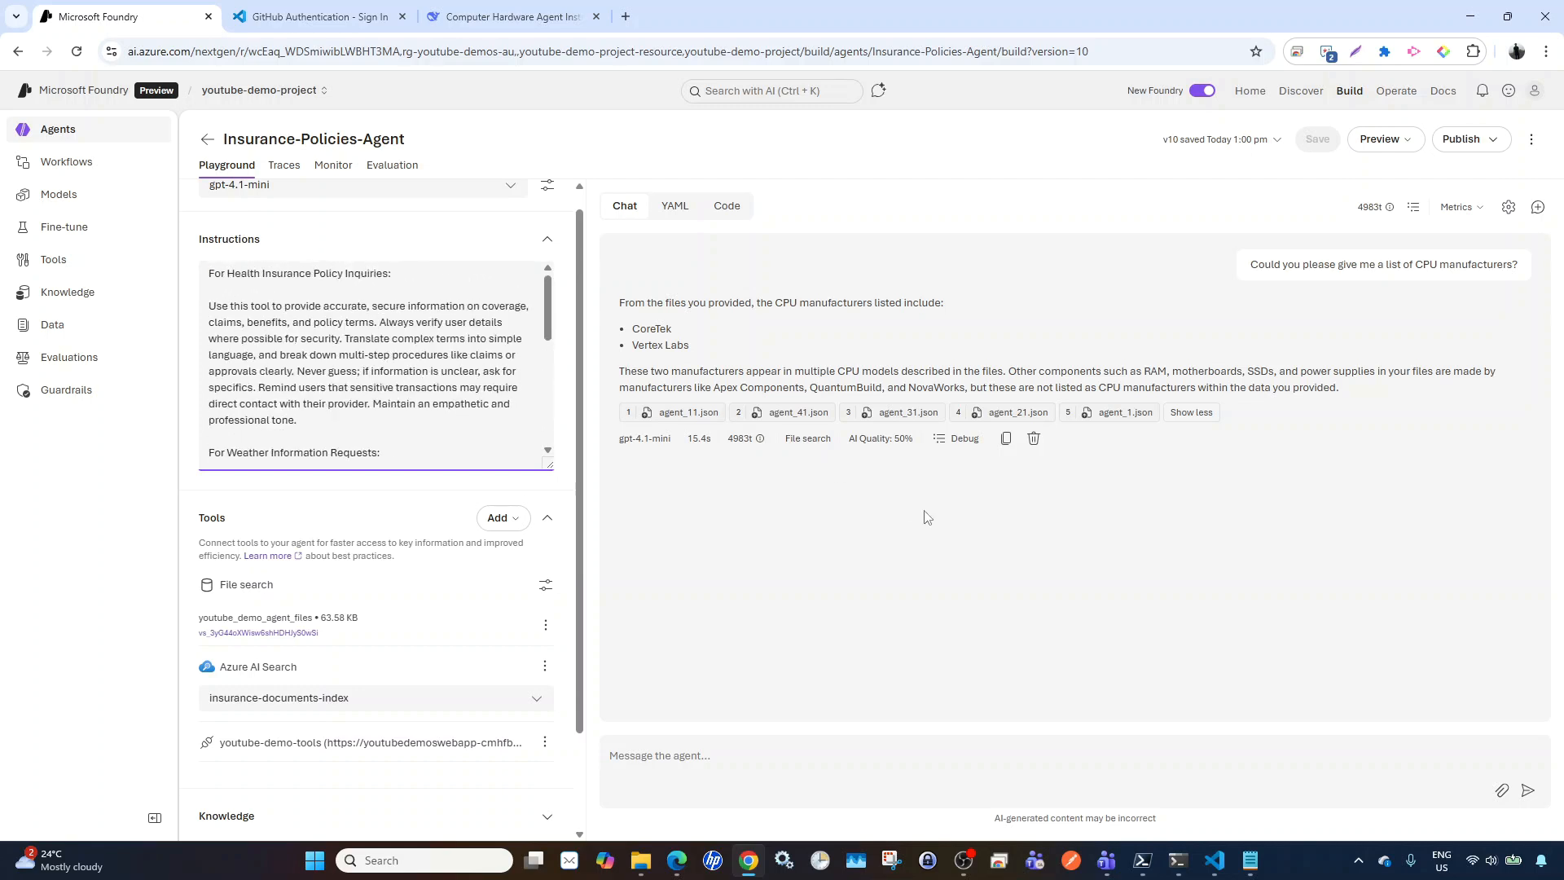
left_click(1089, 588)
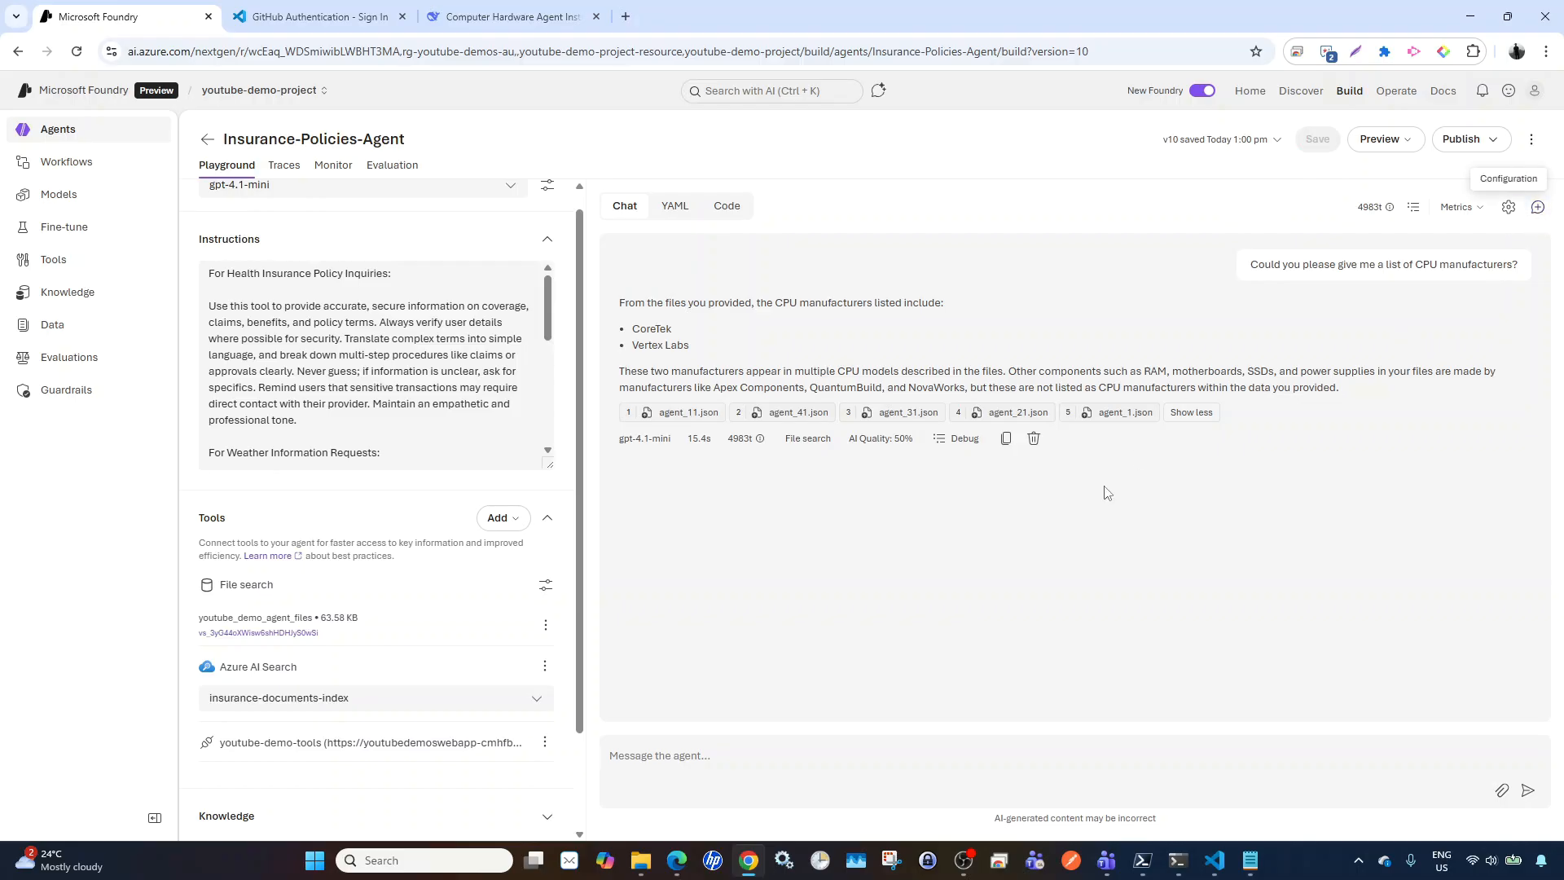
left_click(705, 774)
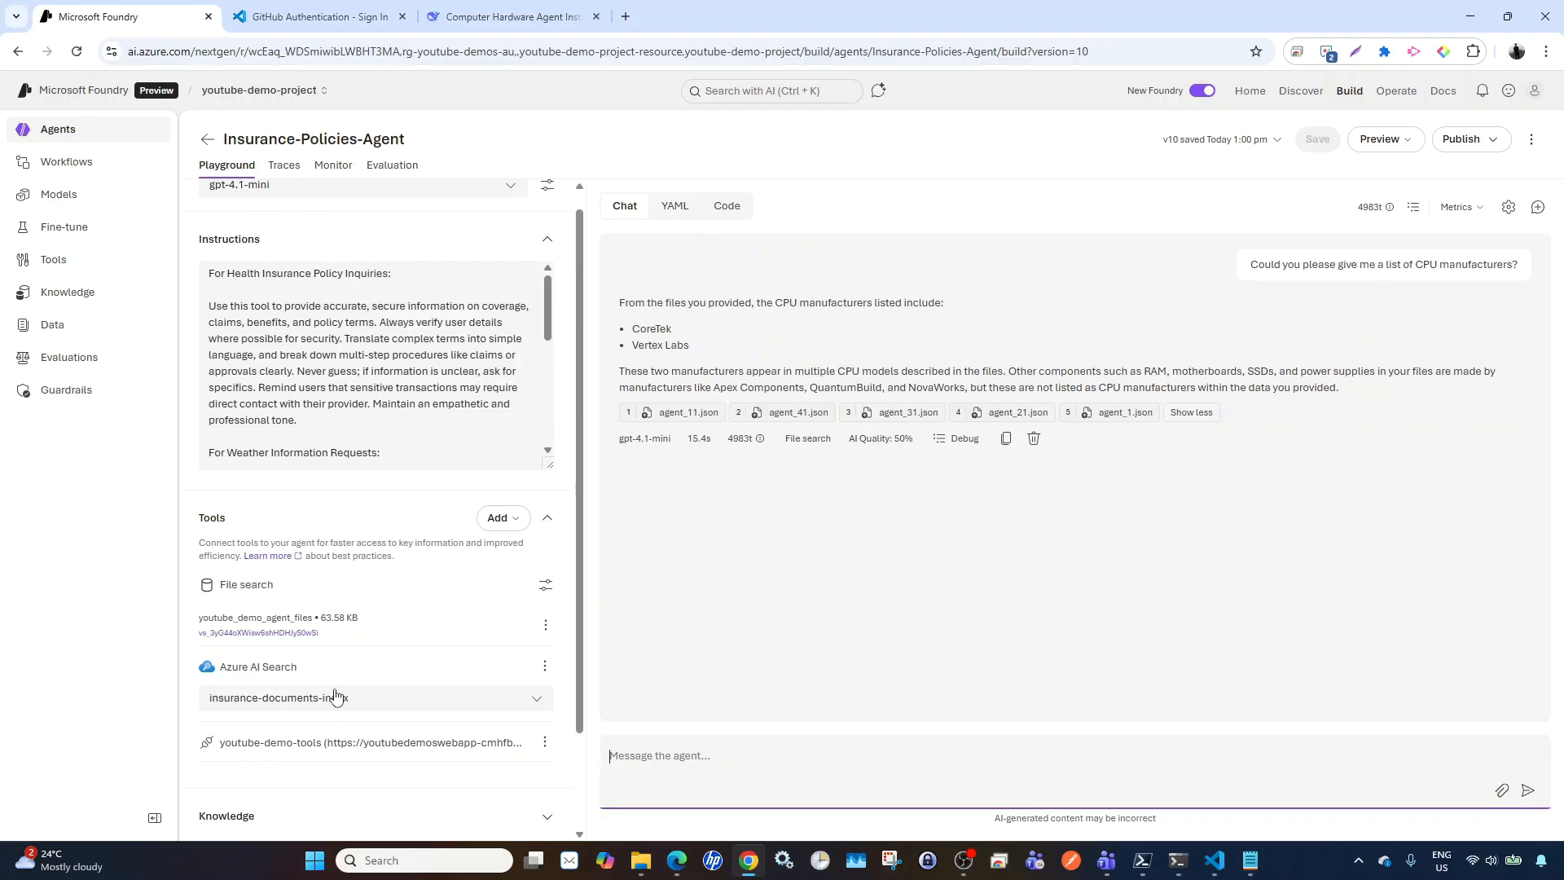
left_click(855, 488)
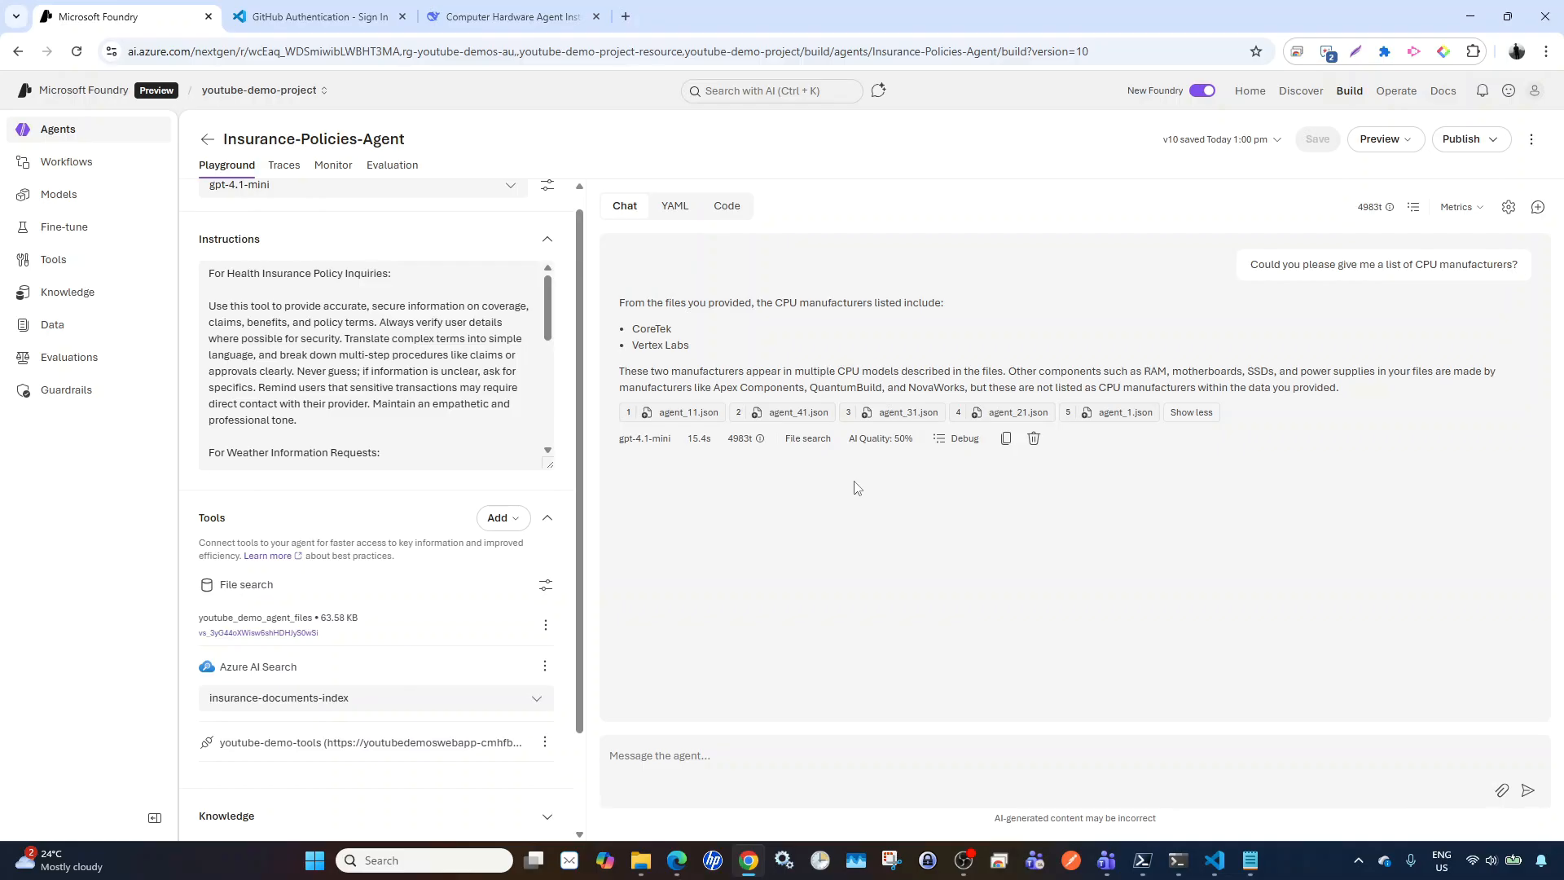